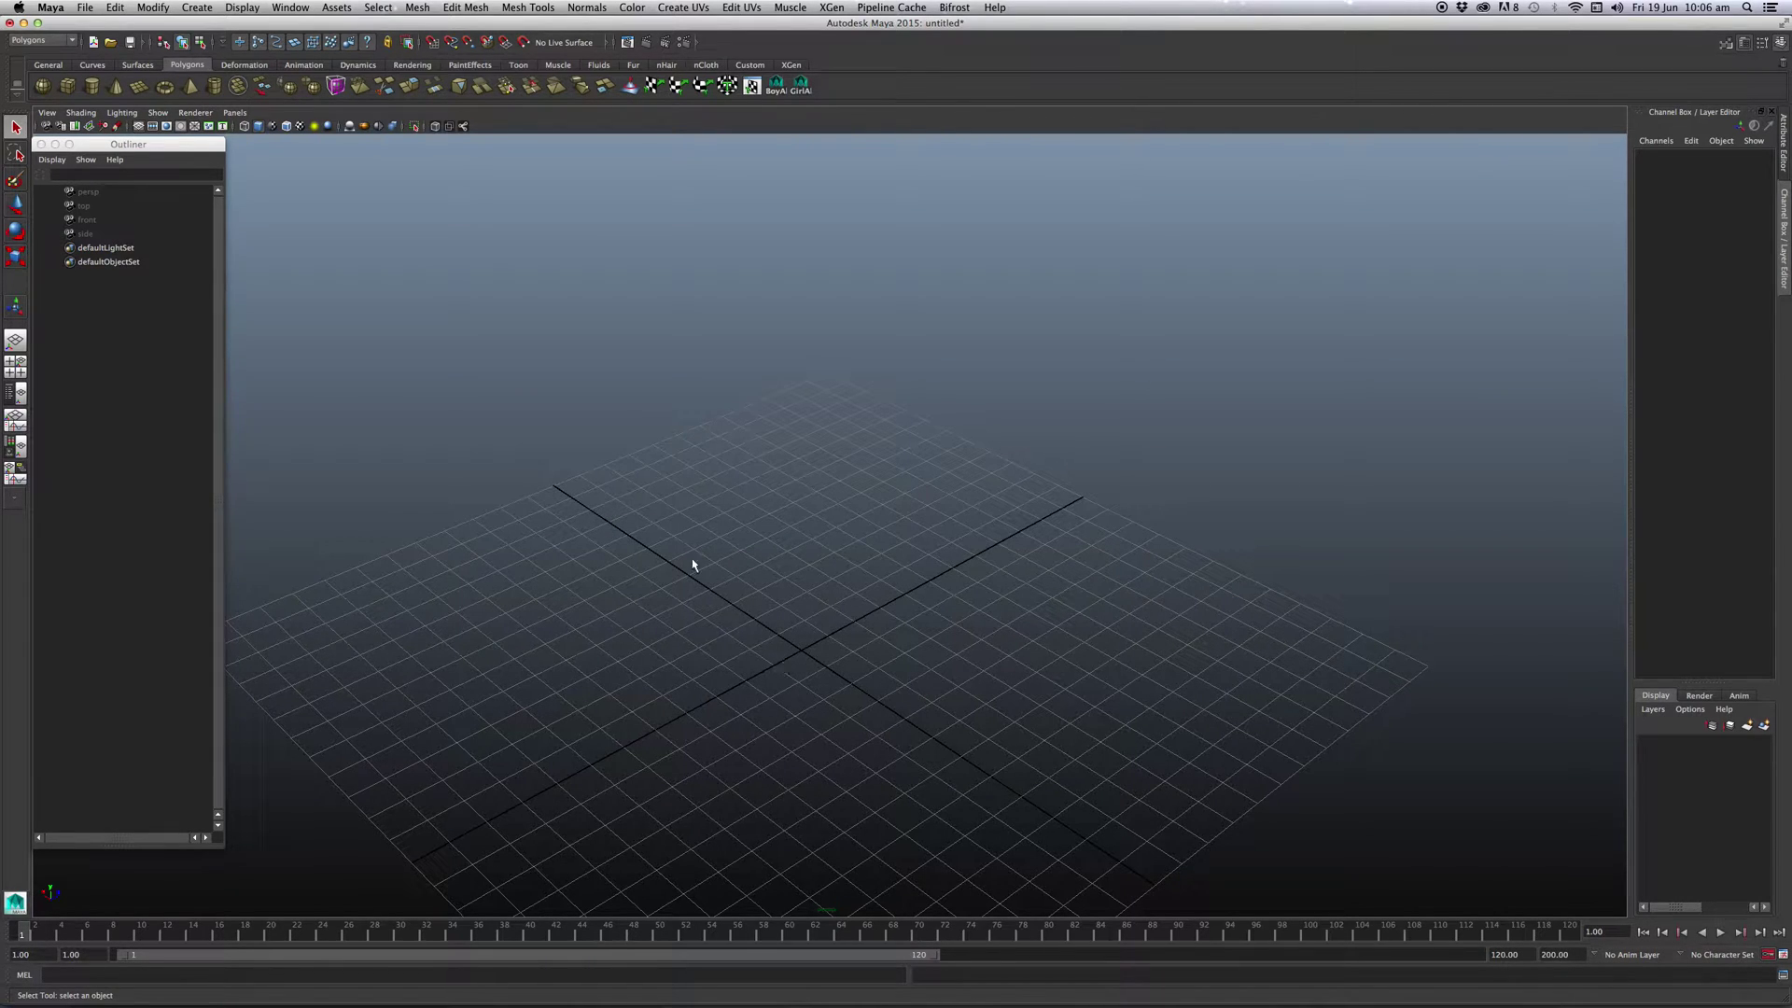
# - Start a CV curve on the grid, placing points around its upper arc and back toward the centre
pyautogui.moveTo(200, 151); pyautogui.dragTo(202, 146)
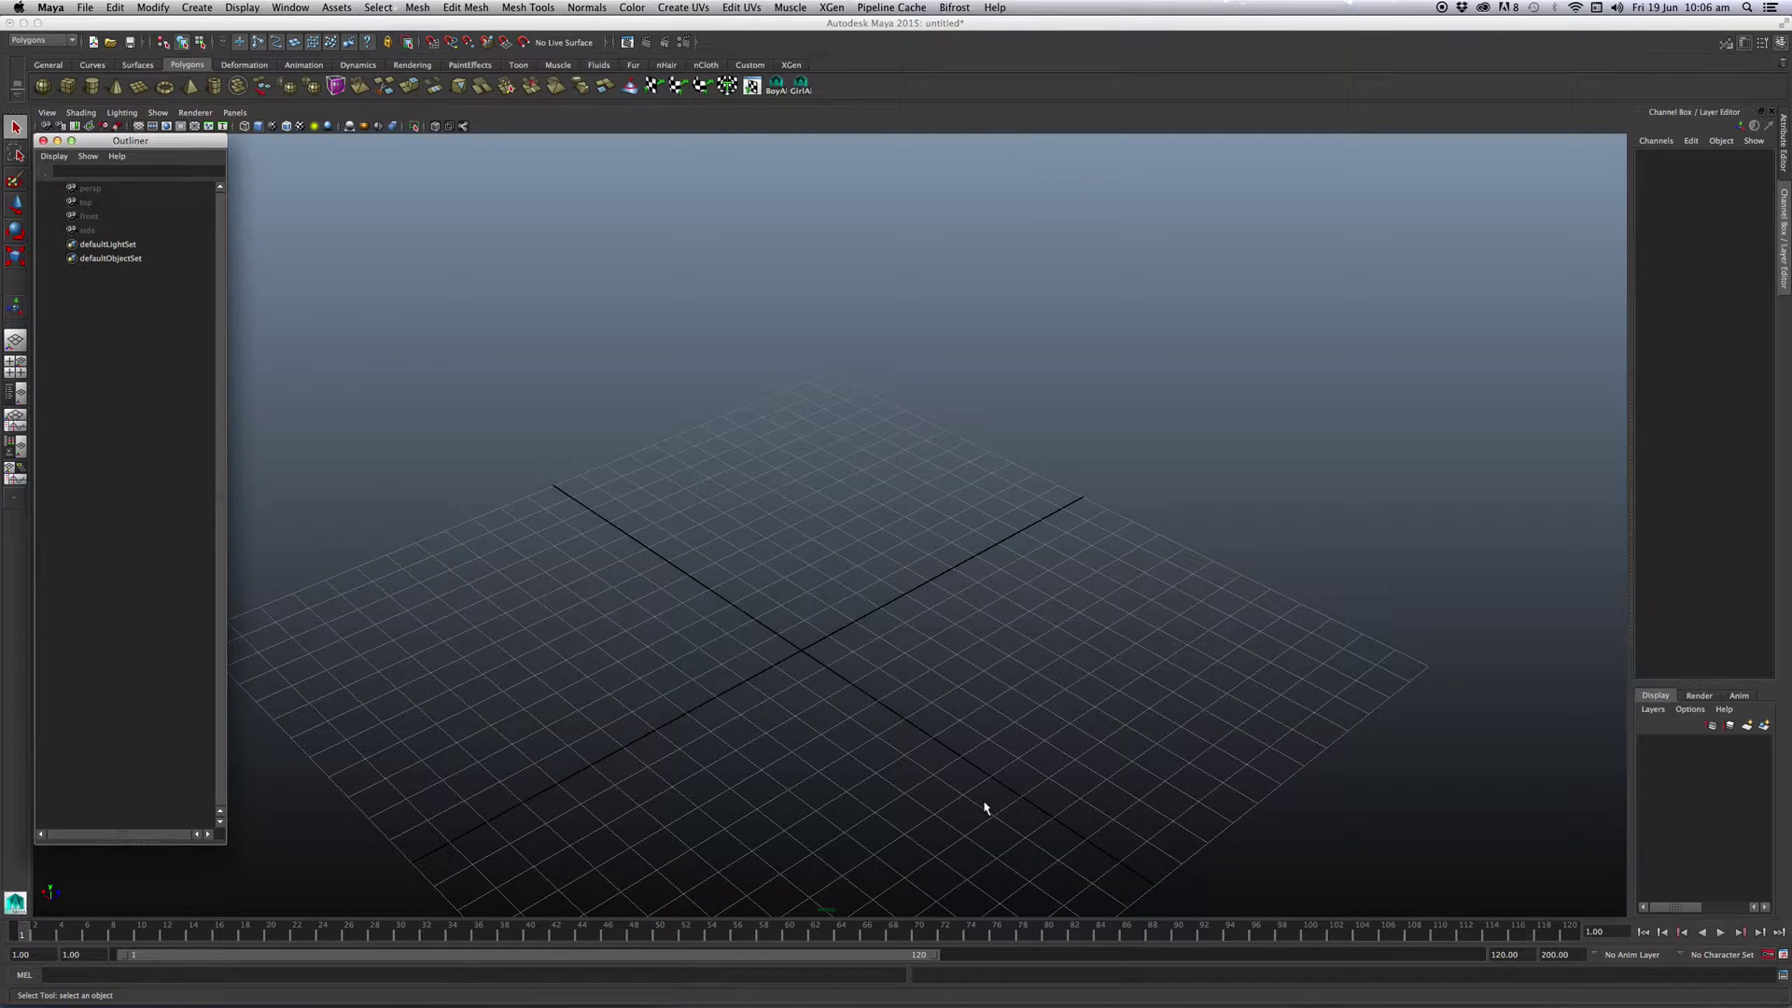
pyautogui.click(197, 7)
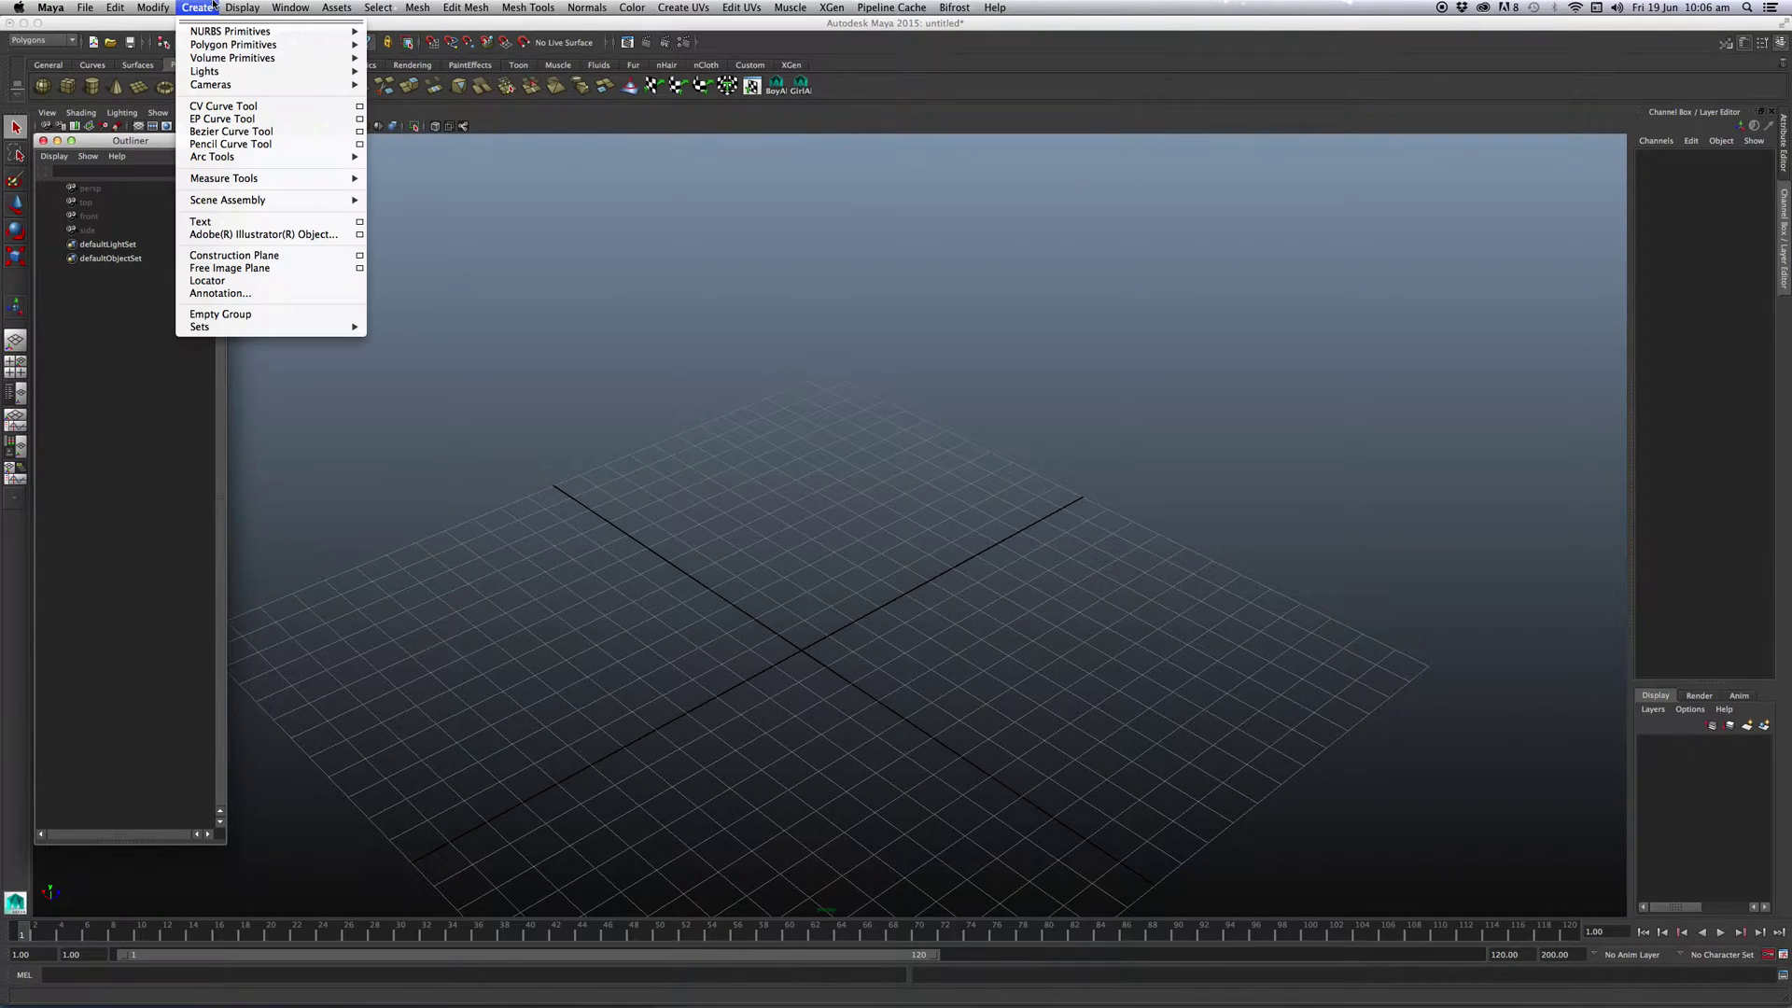
pyautogui.click(211, 107)
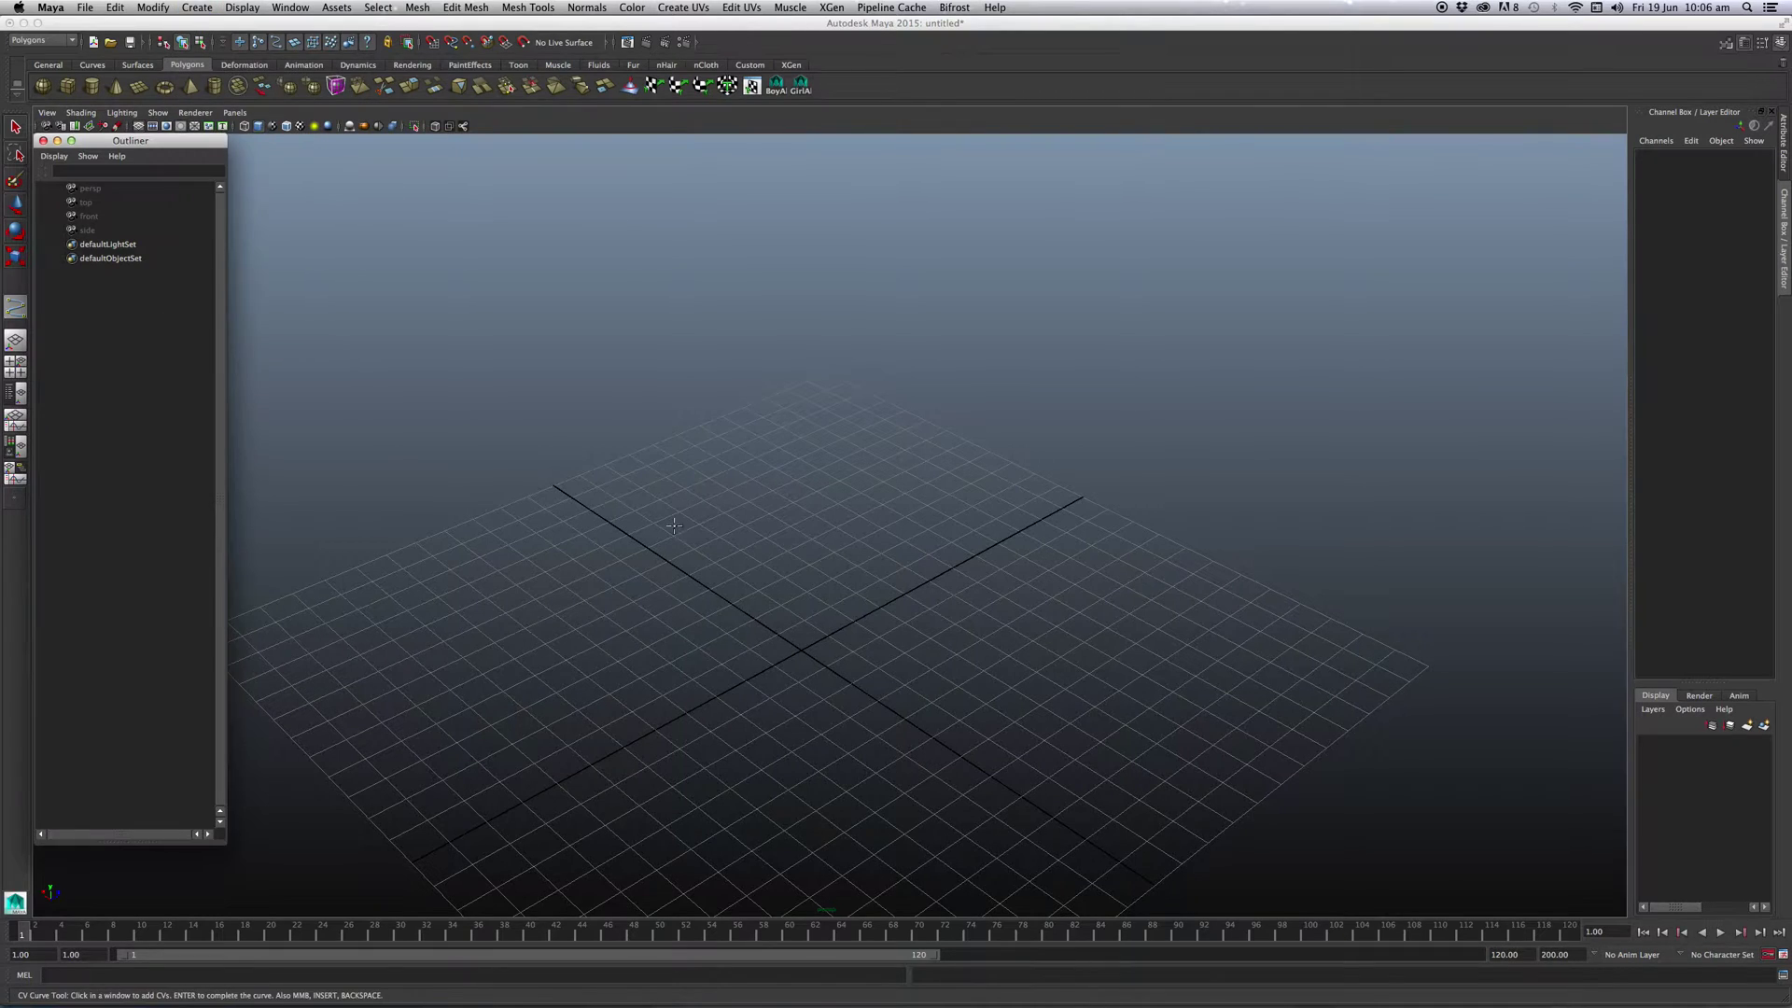
pyautogui.keyDown('alt'); pyautogui.moveTo(747, 560); pyautogui.dragTo(560, 541); pyautogui.keyUp('alt')
pyautogui.click(484, 551)
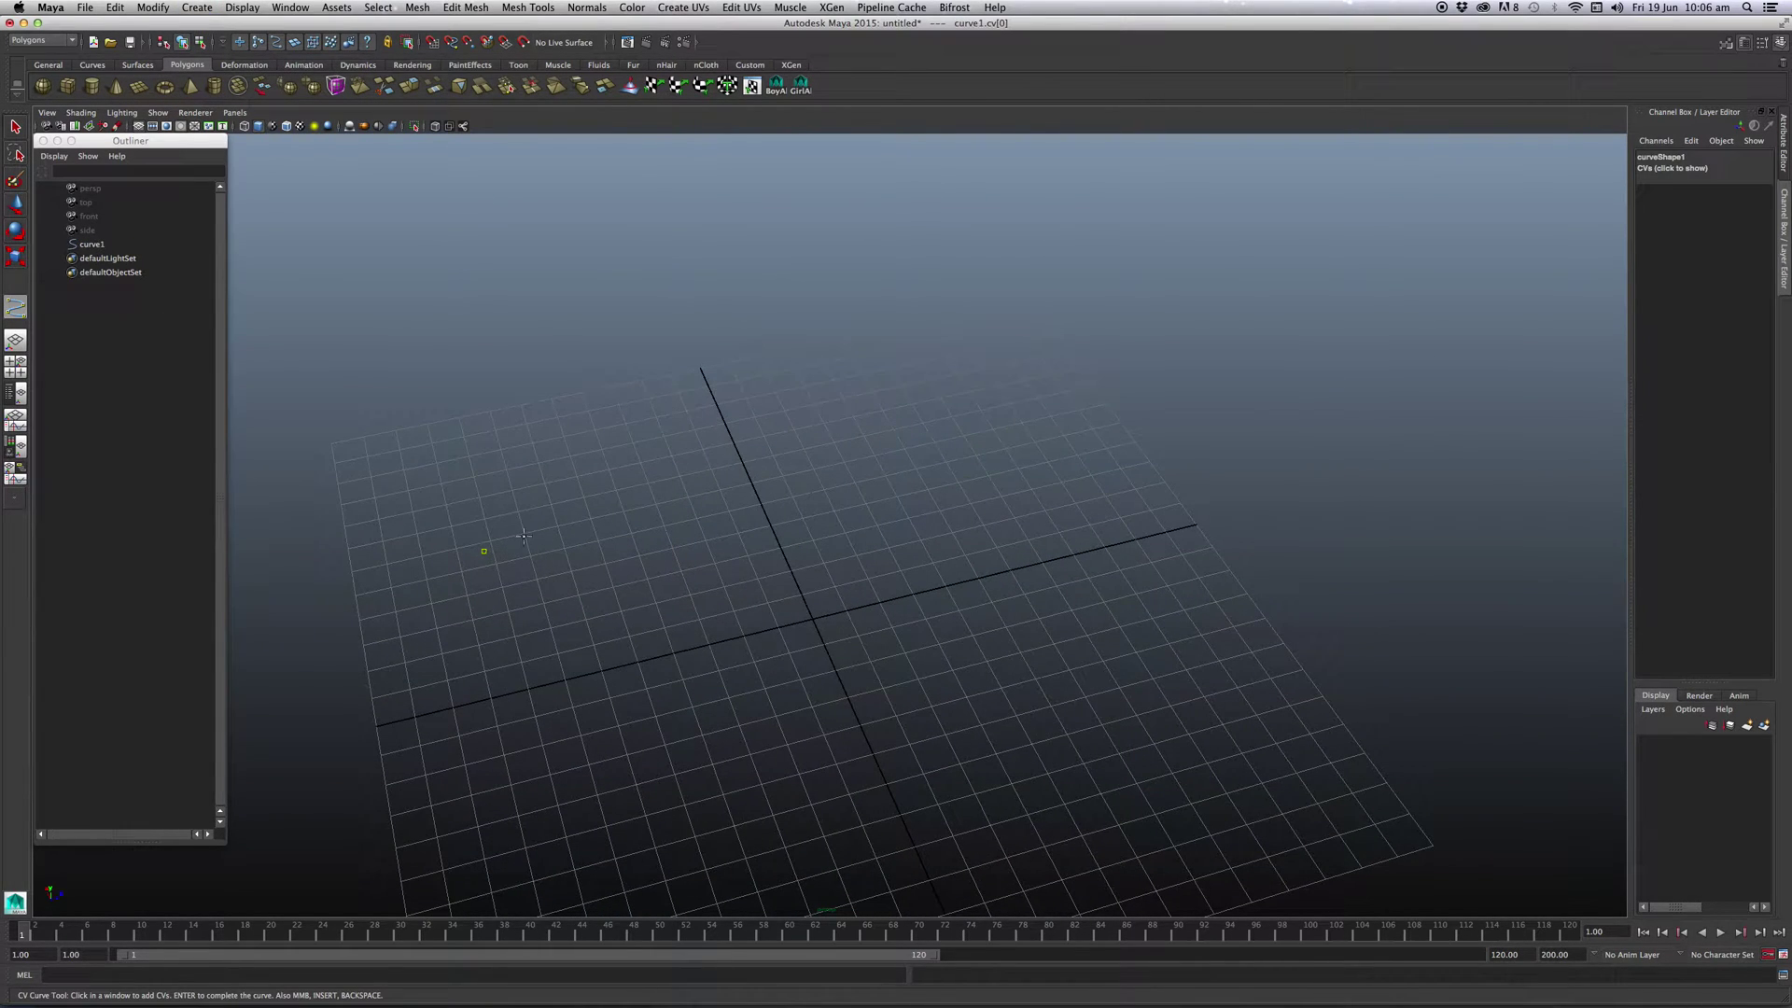
pyautogui.click(611, 506)
pyautogui.click(801, 451)
pyautogui.click(989, 499)
pyautogui.click(1055, 617)
pyautogui.click(943, 728)
pyautogui.click(738, 694)
pyautogui.click(558, 740)
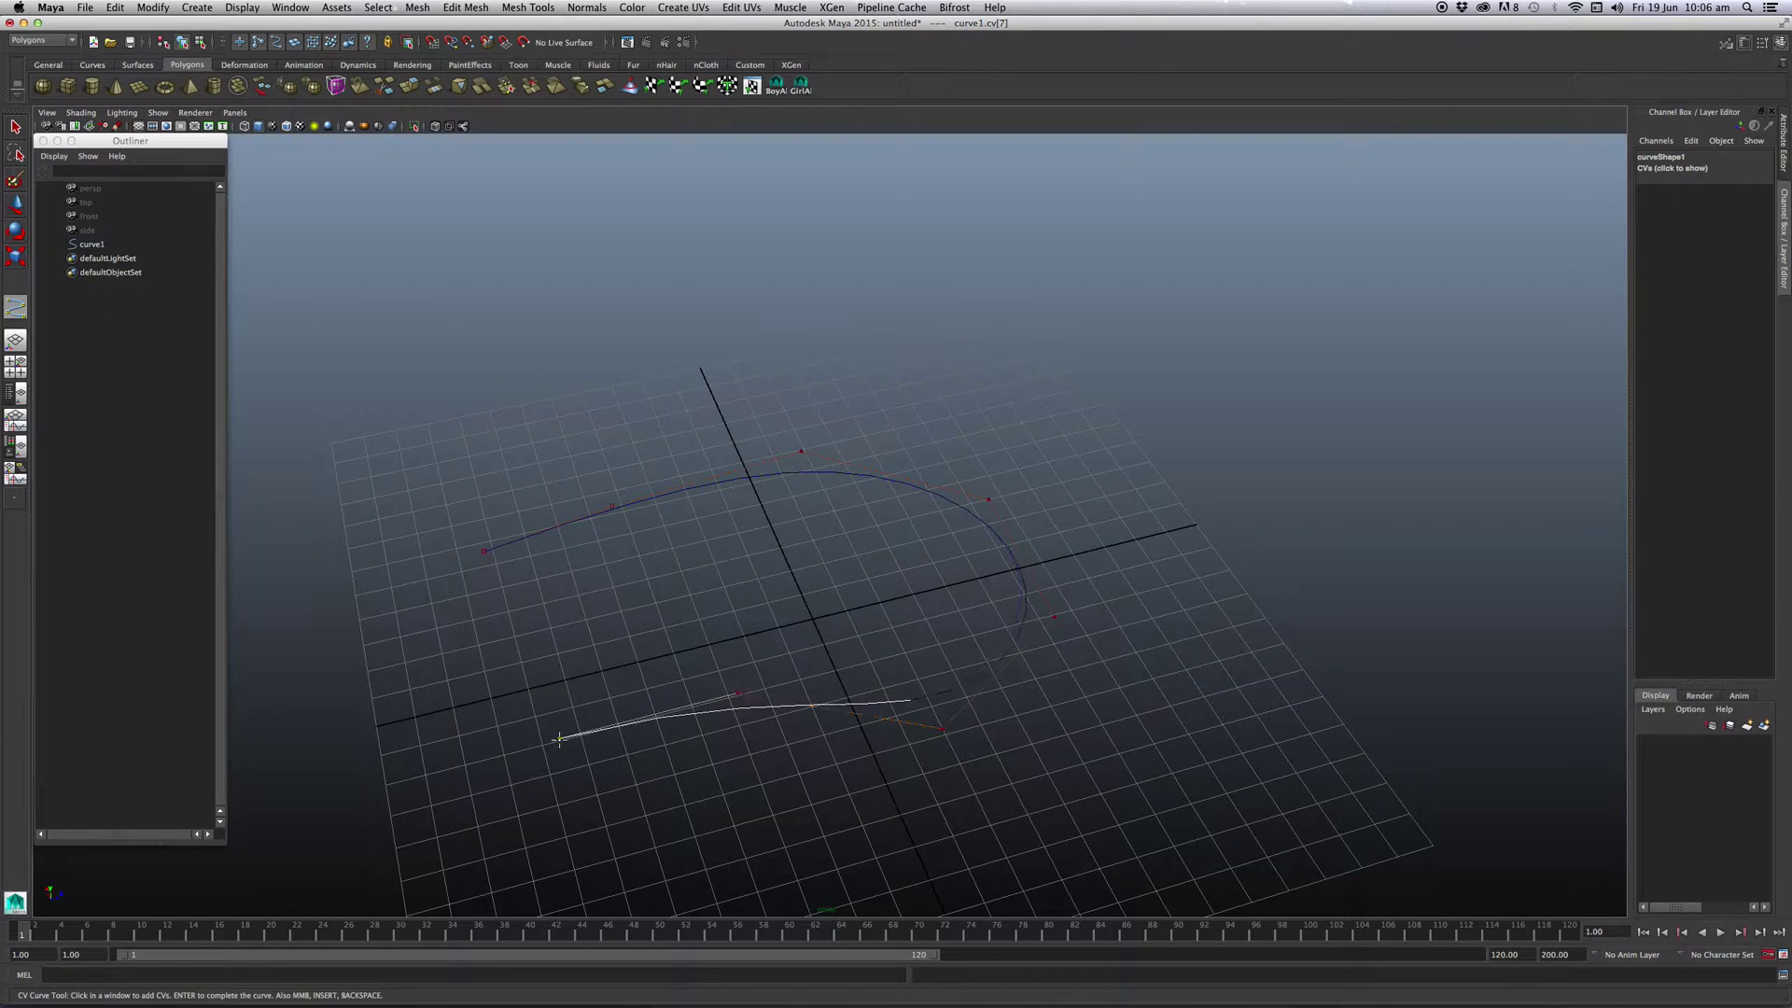
# - Add the lower bend and final points, finishing the S-shaped curve1
pyautogui.keyDown('alt'); pyautogui.moveTo(836, 791); pyautogui.dragTo(821, 560); pyautogui.keyUp('alt')
pyautogui.click(435, 771)
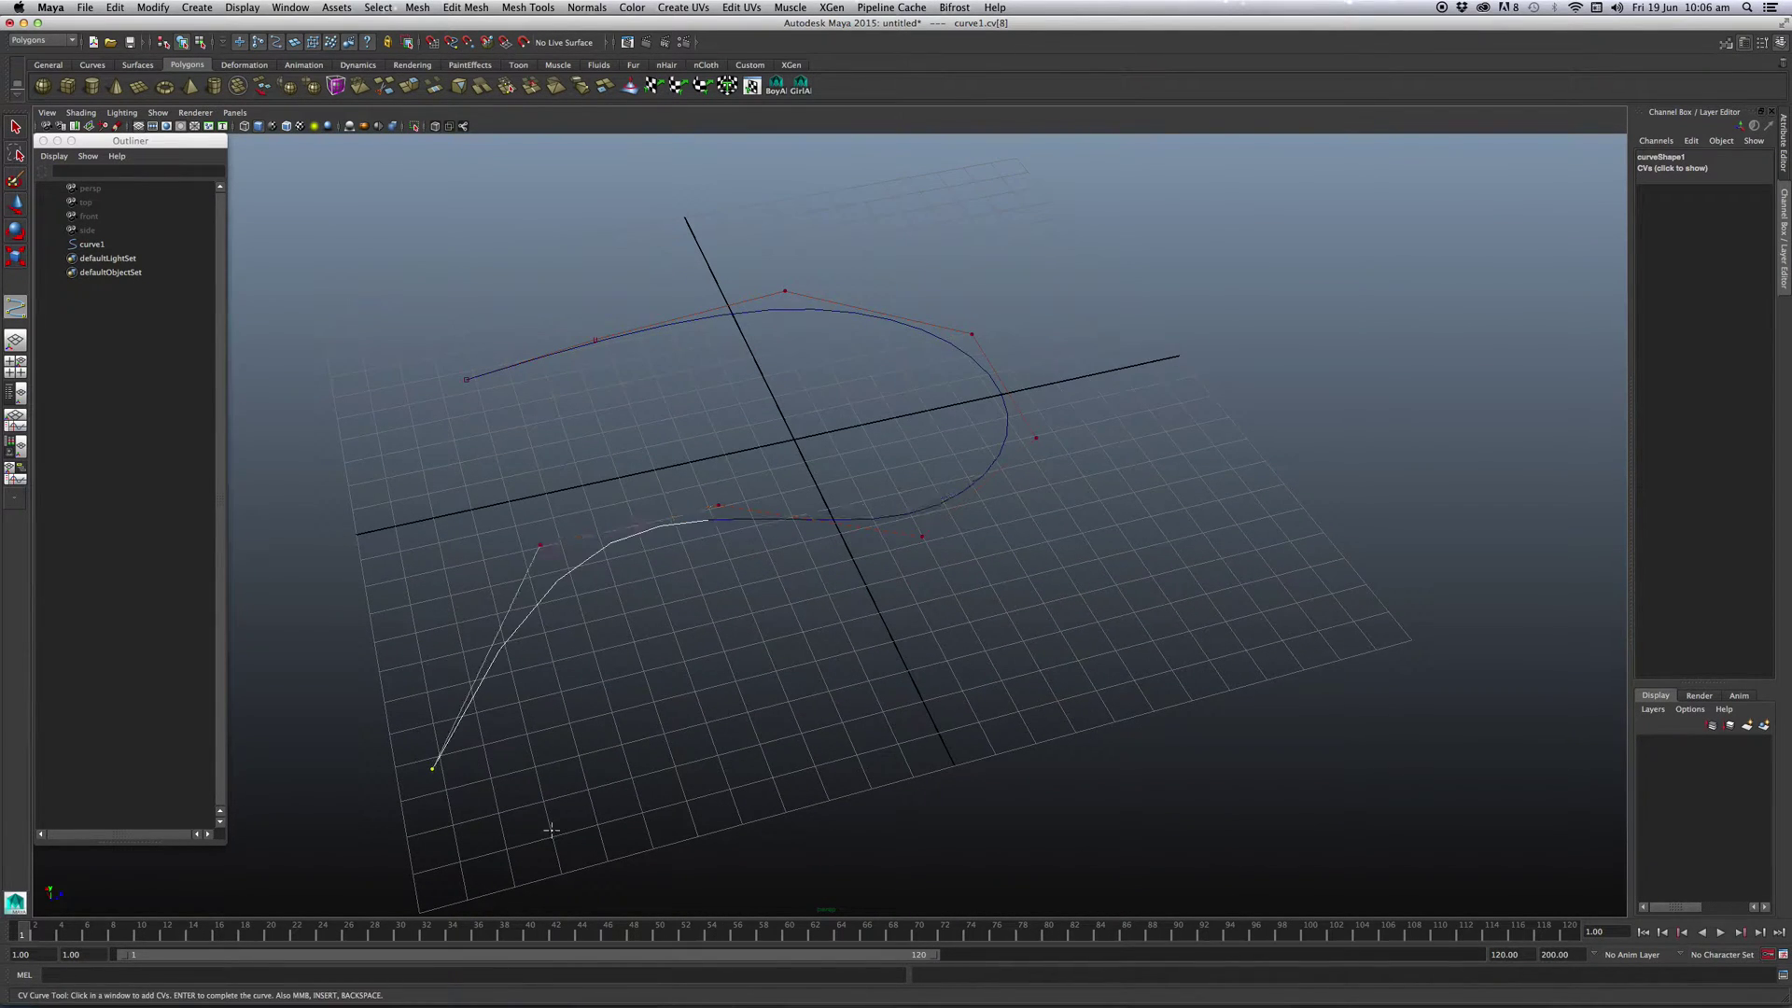
pyautogui.click(658, 848)
pyautogui.click(947, 816)
pyautogui.click(1072, 689)
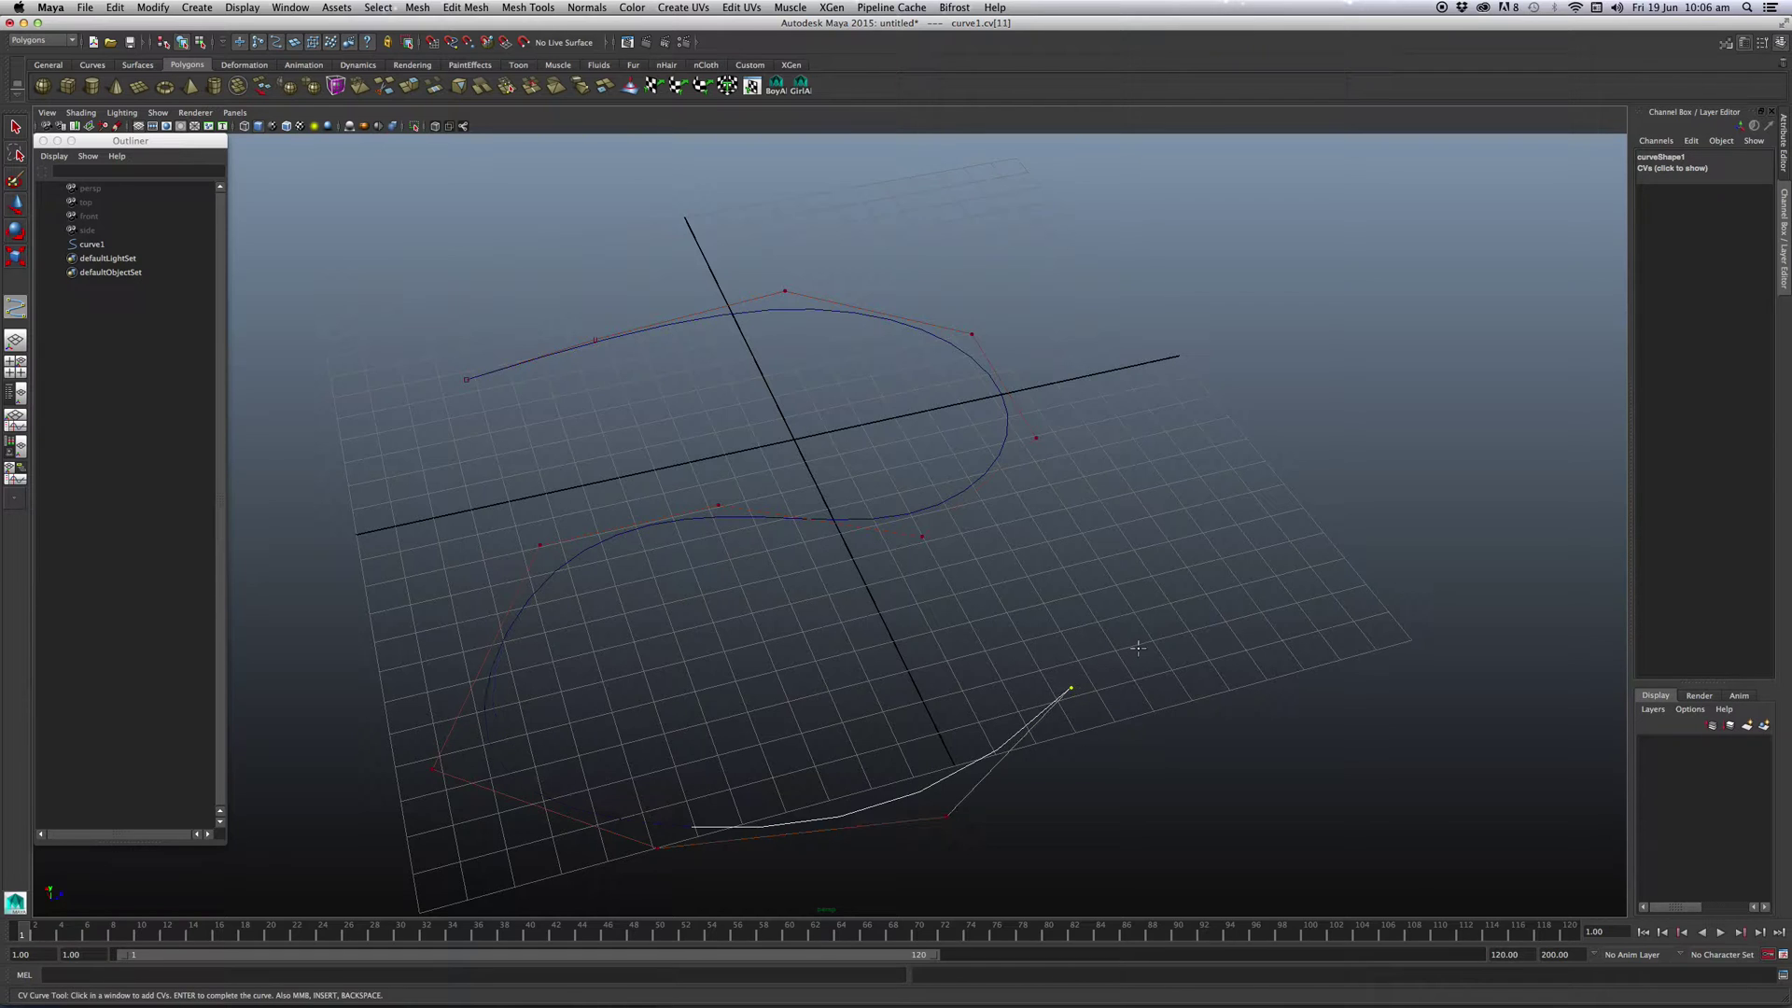
pyautogui.press('Return')
pyautogui.moveTo(1138, 654)
pyautogui.keyDown('alt'); pyautogui.mouseDown()
pyautogui.moveTo(912, 572)
pyautogui.moveTo(924, 600)
pyautogui.moveTo(892, 556)
pyautogui.moveTo(825, 540)
pyautogui.moveTo(814, 557)
pyautogui.mouseUp(); pyautogui.keyUp('alt')
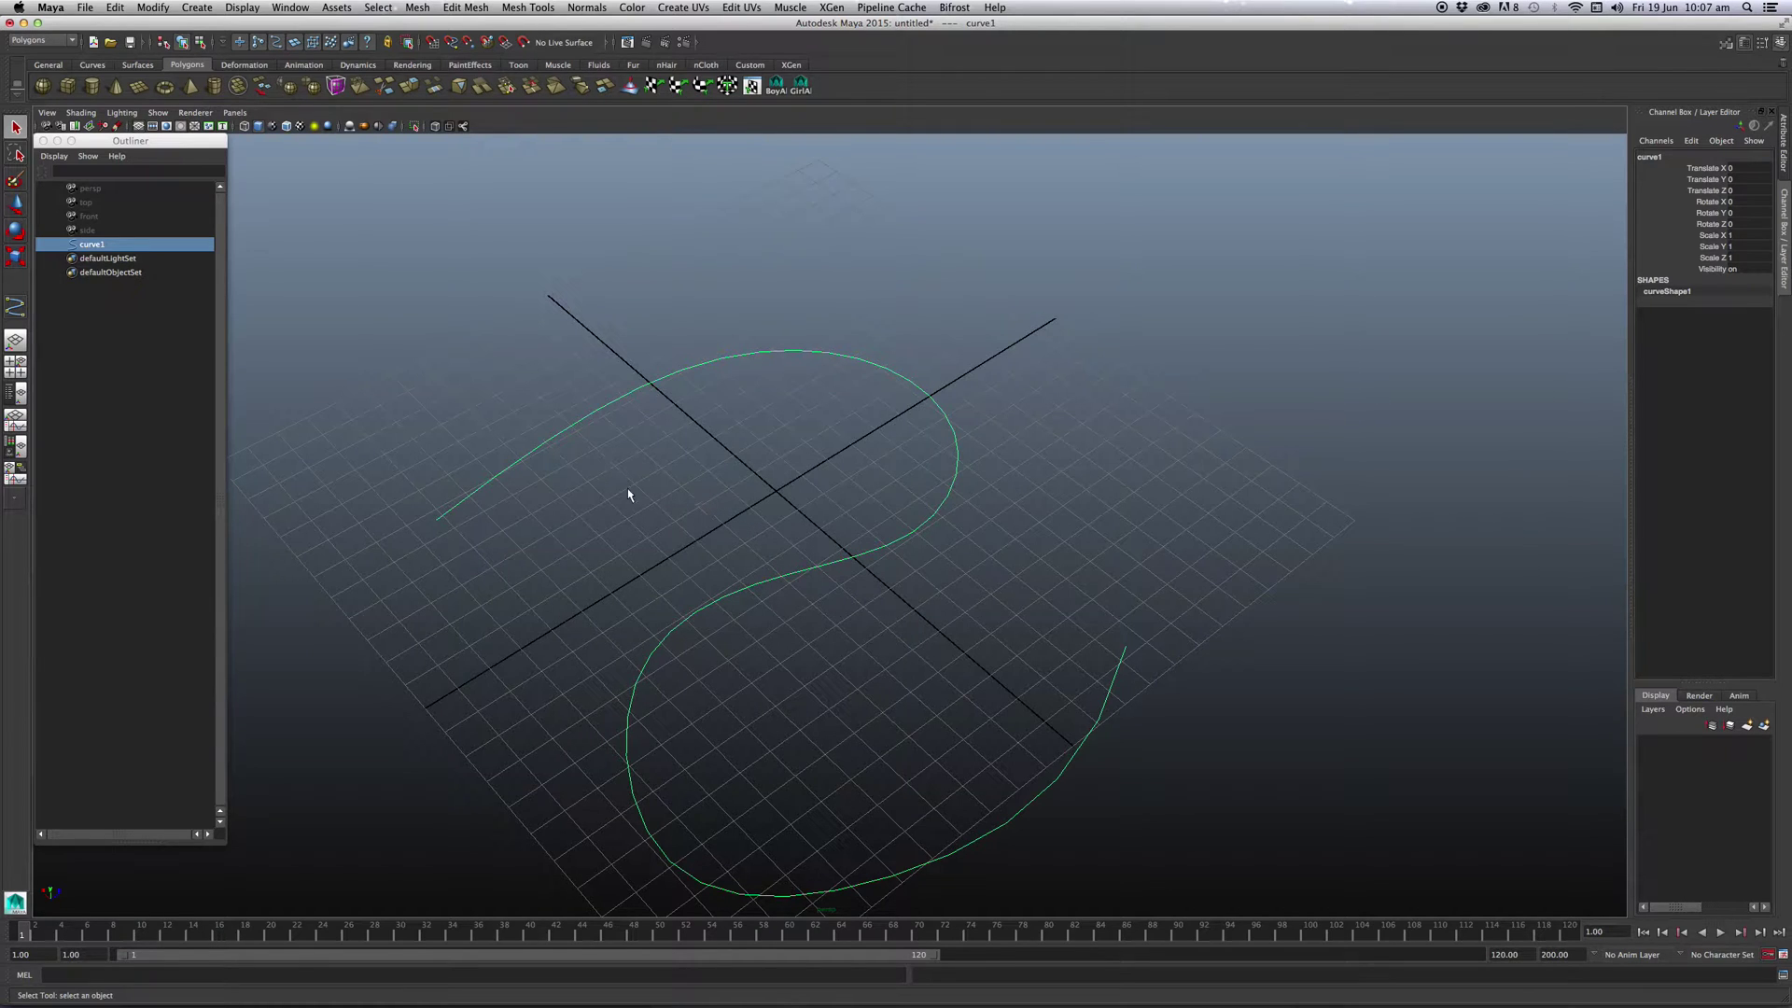
pyautogui.moveTo(628, 495)
pyautogui.keyDown('alt'); pyautogui.mouseDown()
pyautogui.moveTo(632, 523)
pyautogui.moveTo(648, 504)
pyautogui.moveTo(545, 513)
pyautogui.mouseUp(); pyautogui.keyUp('alt')
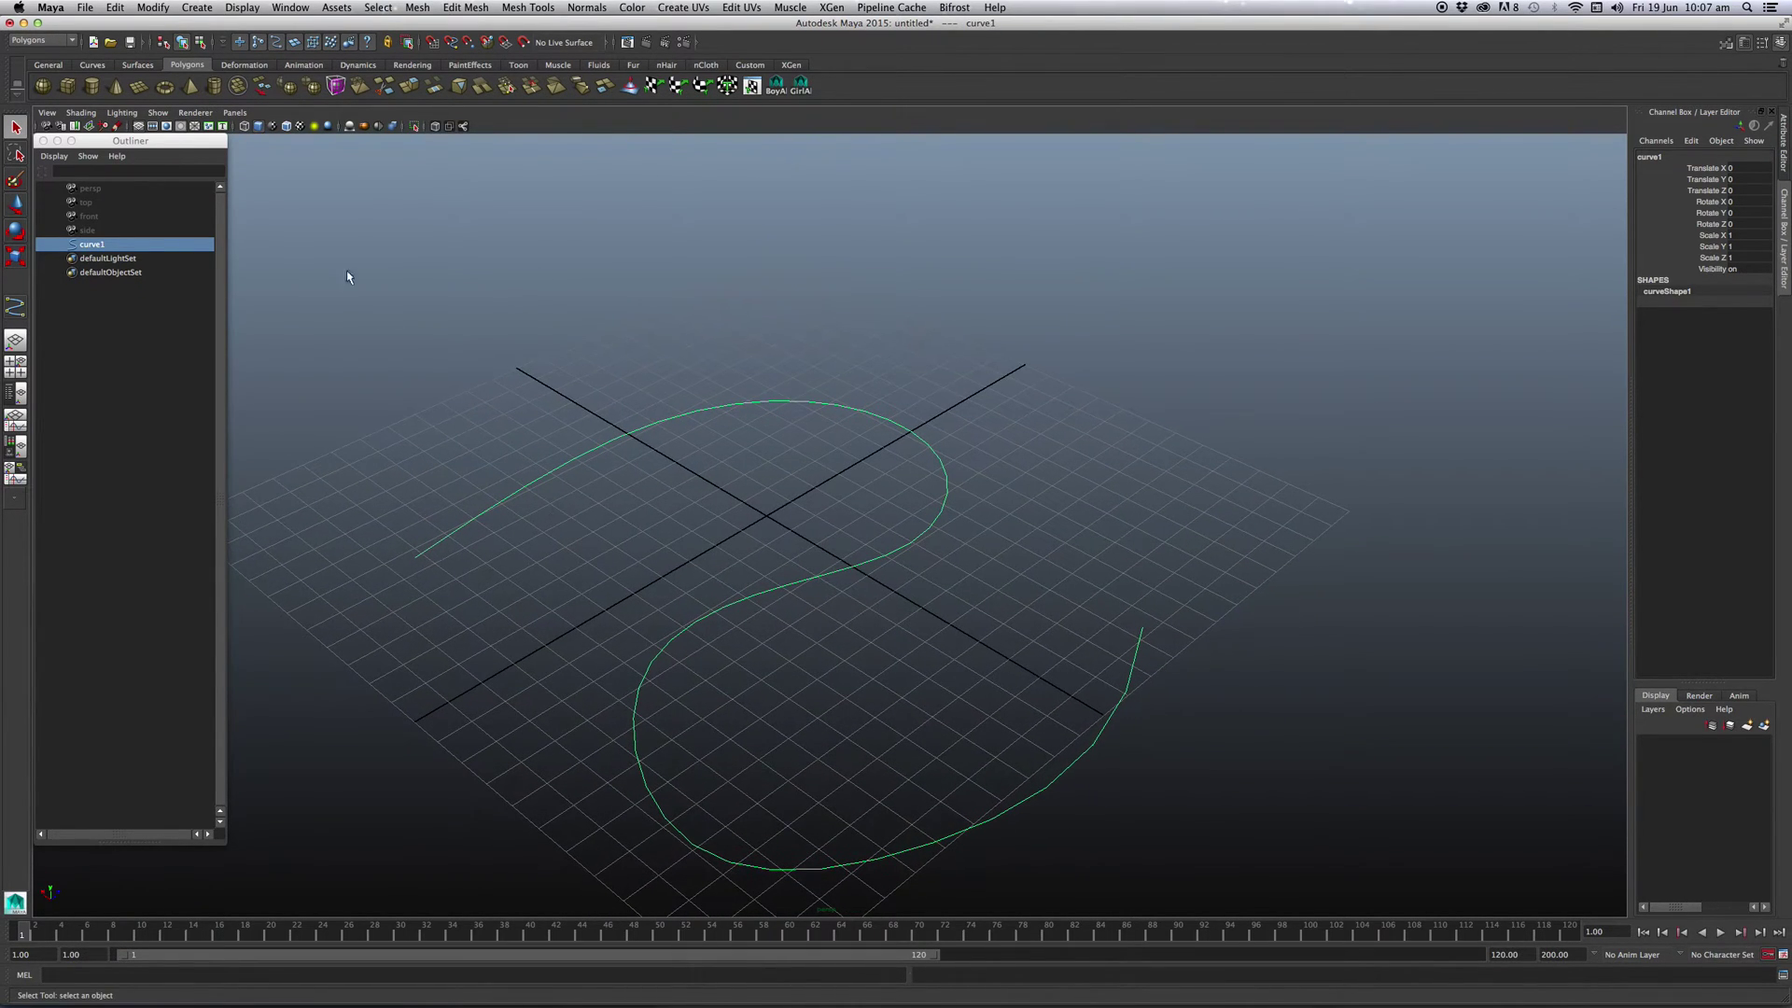
# - Create a polygon cylinder at the origin and delete its side and bottom faces, leaving a flat disc
pyautogui.click(98, 89)
pyautogui.keyDown('alt'); pyautogui.moveTo(320, 272); pyautogui.dragTo(554, 419); pyautogui.keyUp('alt')
pyautogui.keyDown('alt'); pyautogui.moveTo(554, 418); pyautogui.dragTo(629, 404, button='middle'); pyautogui.keyUp('alt')
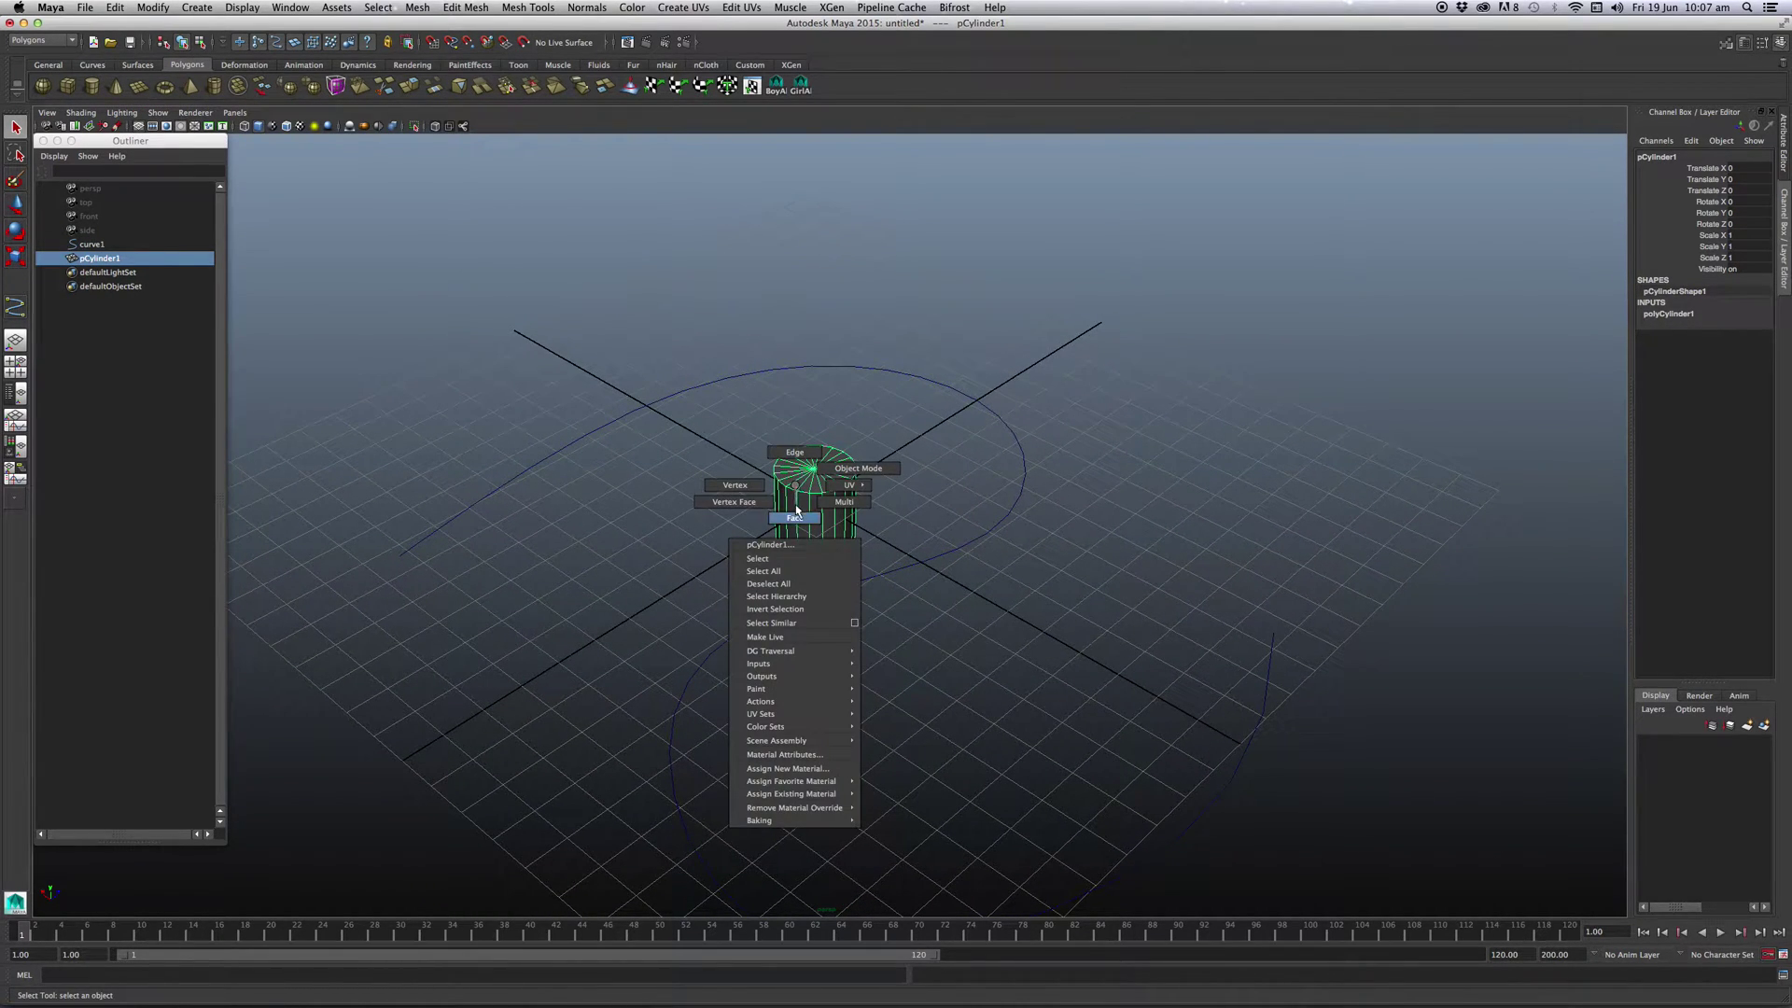
pyautogui.moveTo(796, 489); pyautogui.dragTo(844, 467, button='right')
pyautogui.keyDown('alt'); pyautogui.moveTo(845, 467); pyautogui.dragTo(822, 487); pyautogui.keyUp('alt')
pyautogui.moveTo(647, 669)
pyautogui.mouseDown()
pyautogui.moveTo(927, 575)
pyautogui.moveTo(828, 613)
pyautogui.mouseUp()
pyautogui.press('Delete')
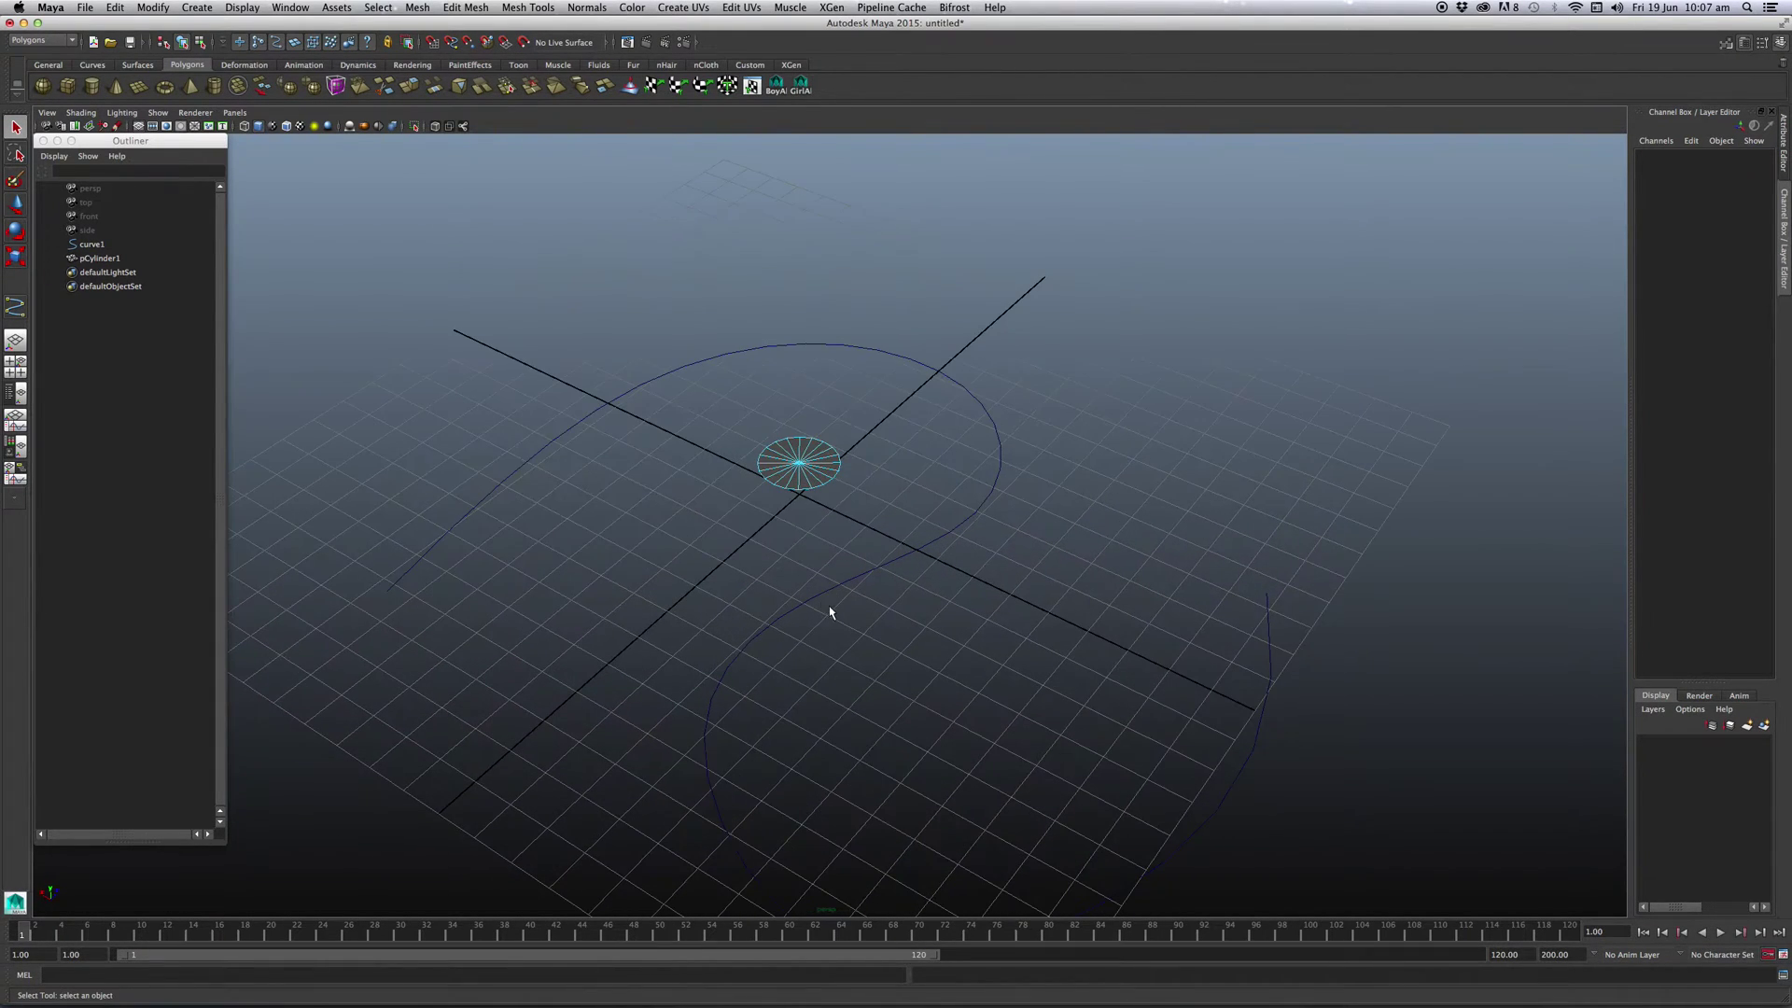
# - Return the disc to object mode and centre its pivot
pyautogui.moveTo(789, 471); pyautogui.dragTo(795, 434, button='right')
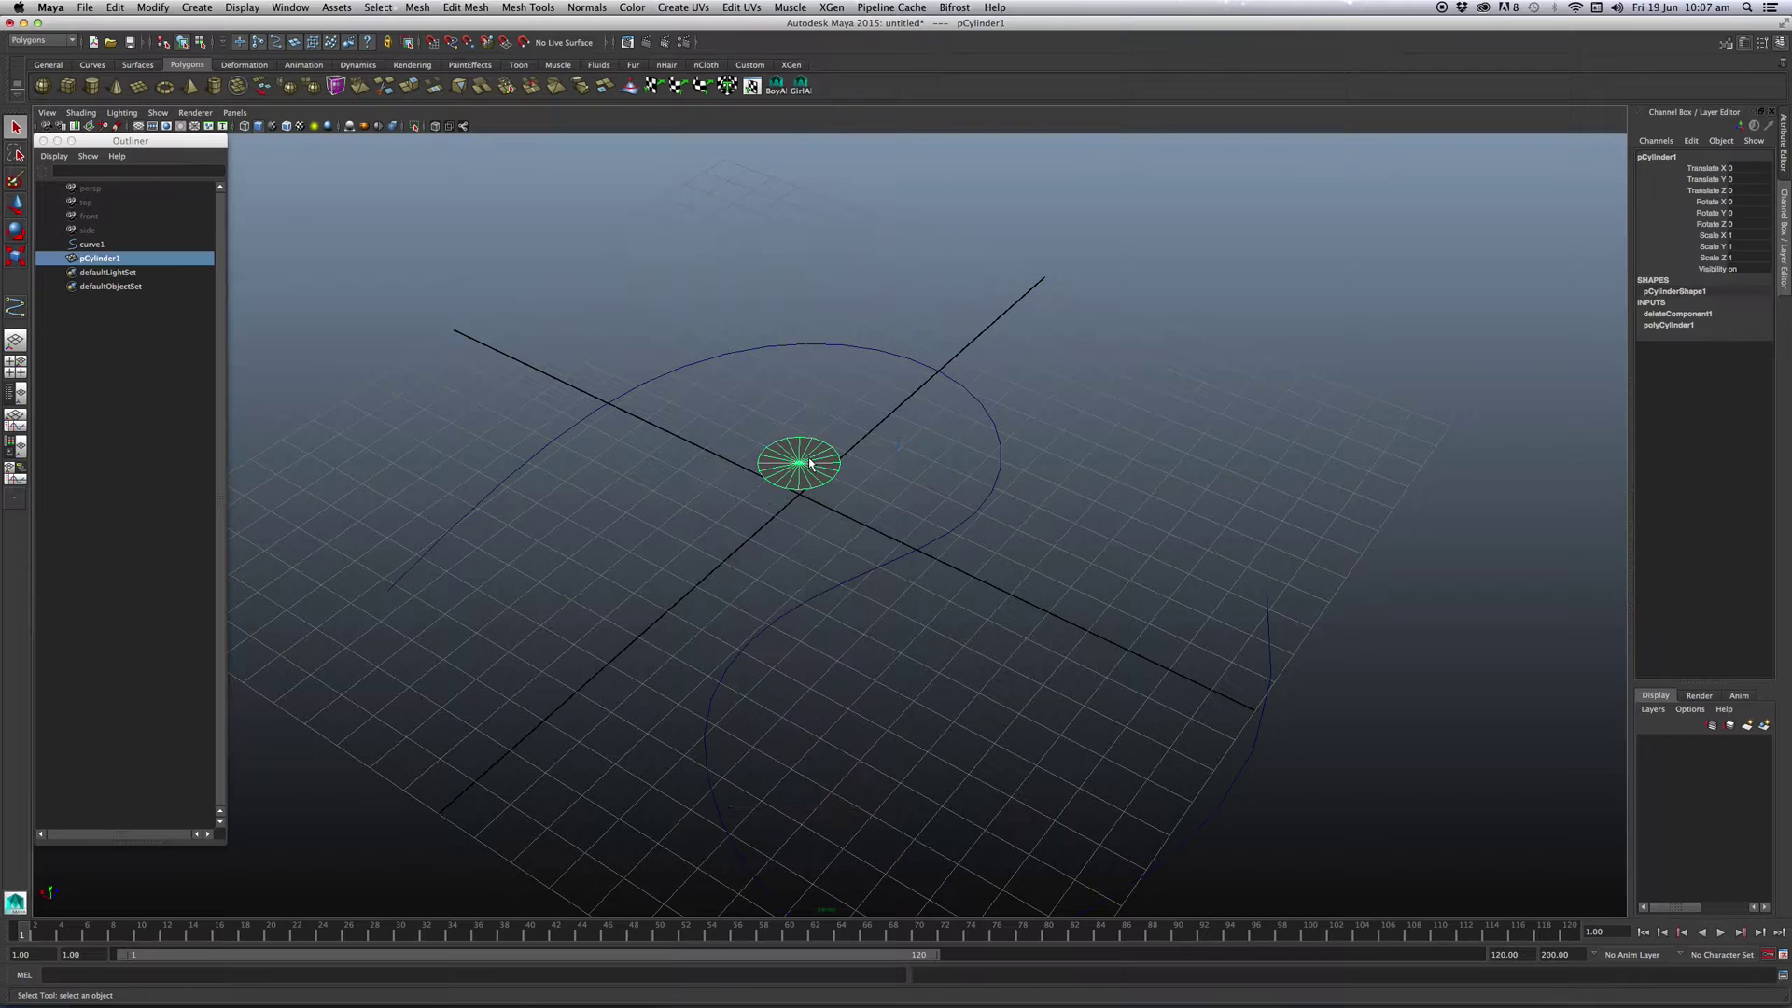
pyautogui.keyDown('alt'); pyautogui.moveTo(795, 434); pyautogui.dragTo(814, 448); pyautogui.keyUp('alt')
pyautogui.press('w')
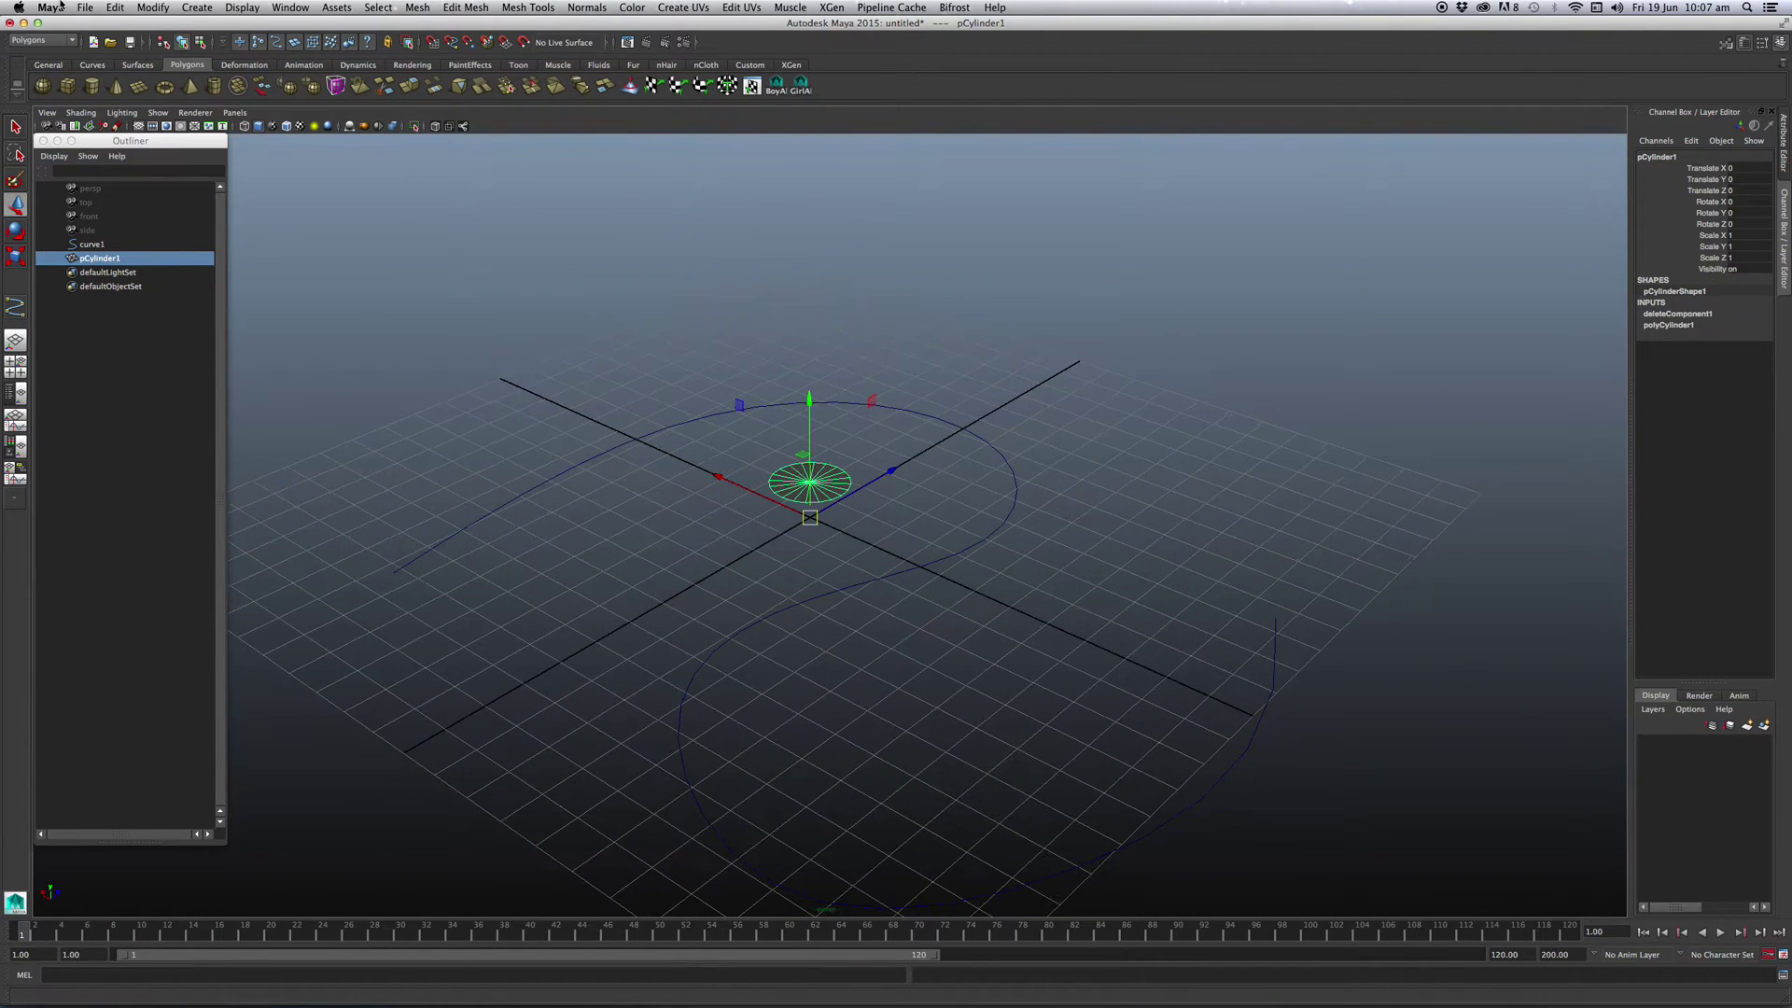
pyautogui.click(152, 7)
pyautogui.click(182, 161)
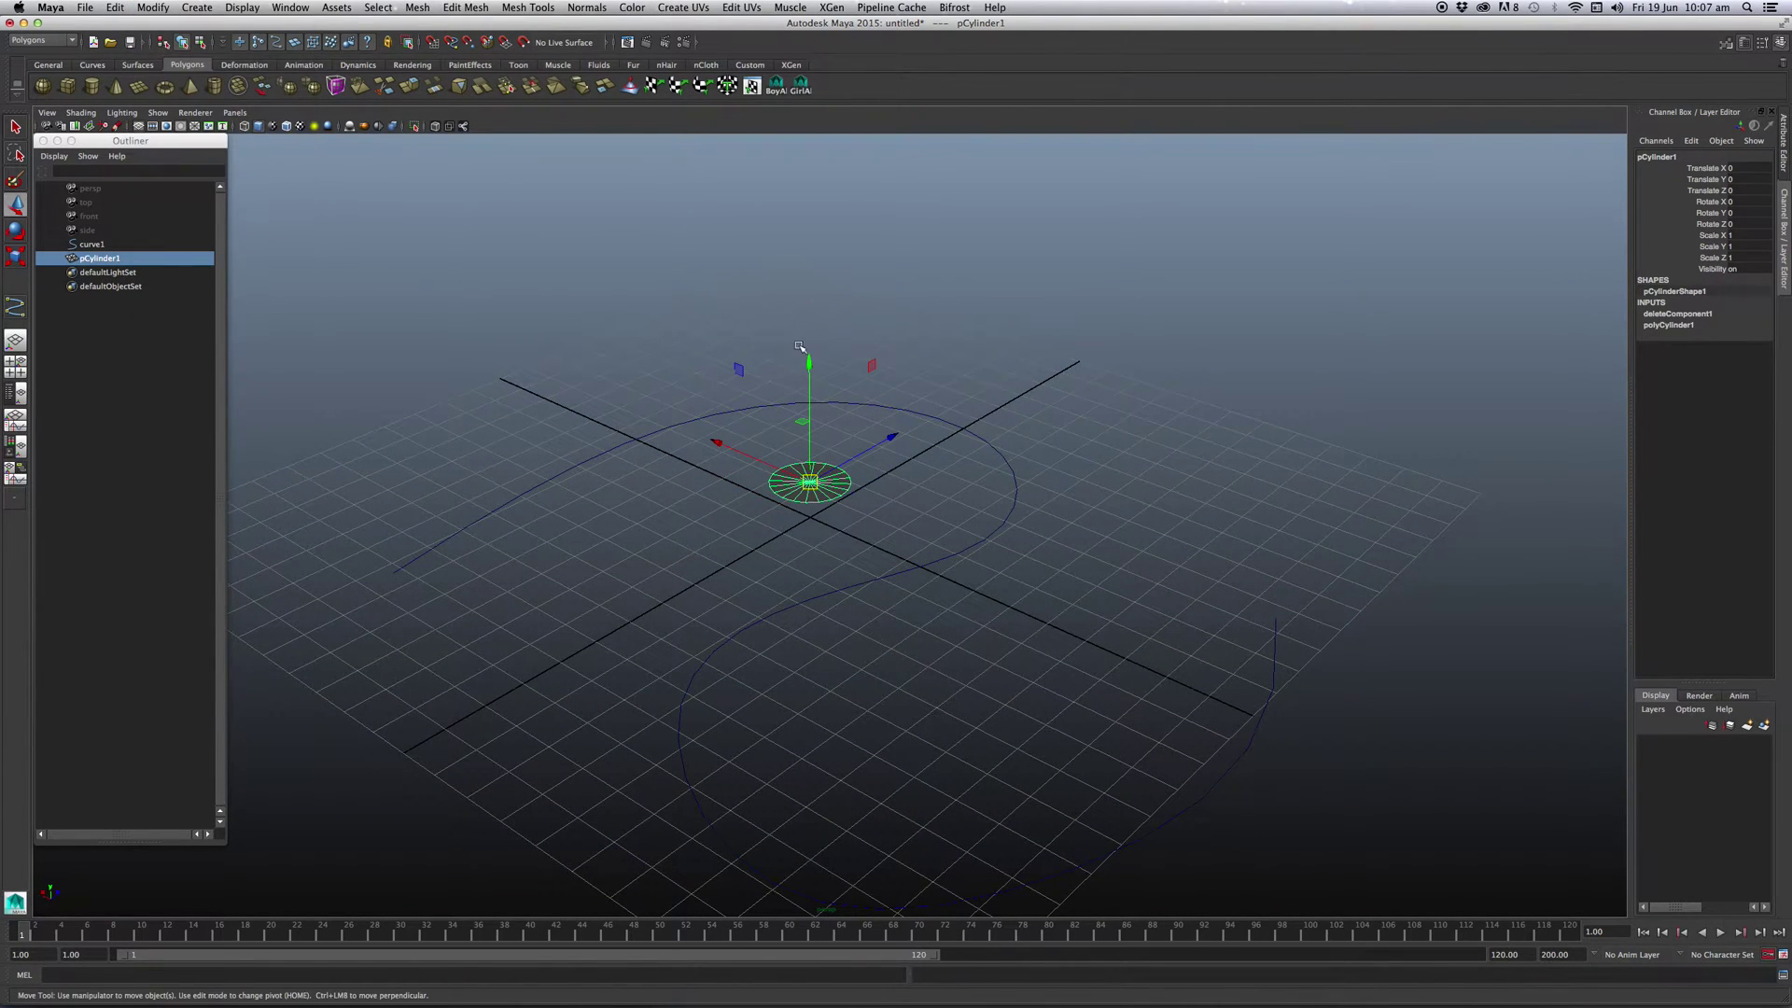
pyautogui.keyDown('alt'); pyautogui.moveTo(662, 216); pyautogui.dragTo(757, 337); pyautogui.keyUp('alt')
pyautogui.keyDown('alt'); pyautogui.moveTo(660, 264); pyautogui.dragTo(719, 364); pyautogui.keyUp('alt')
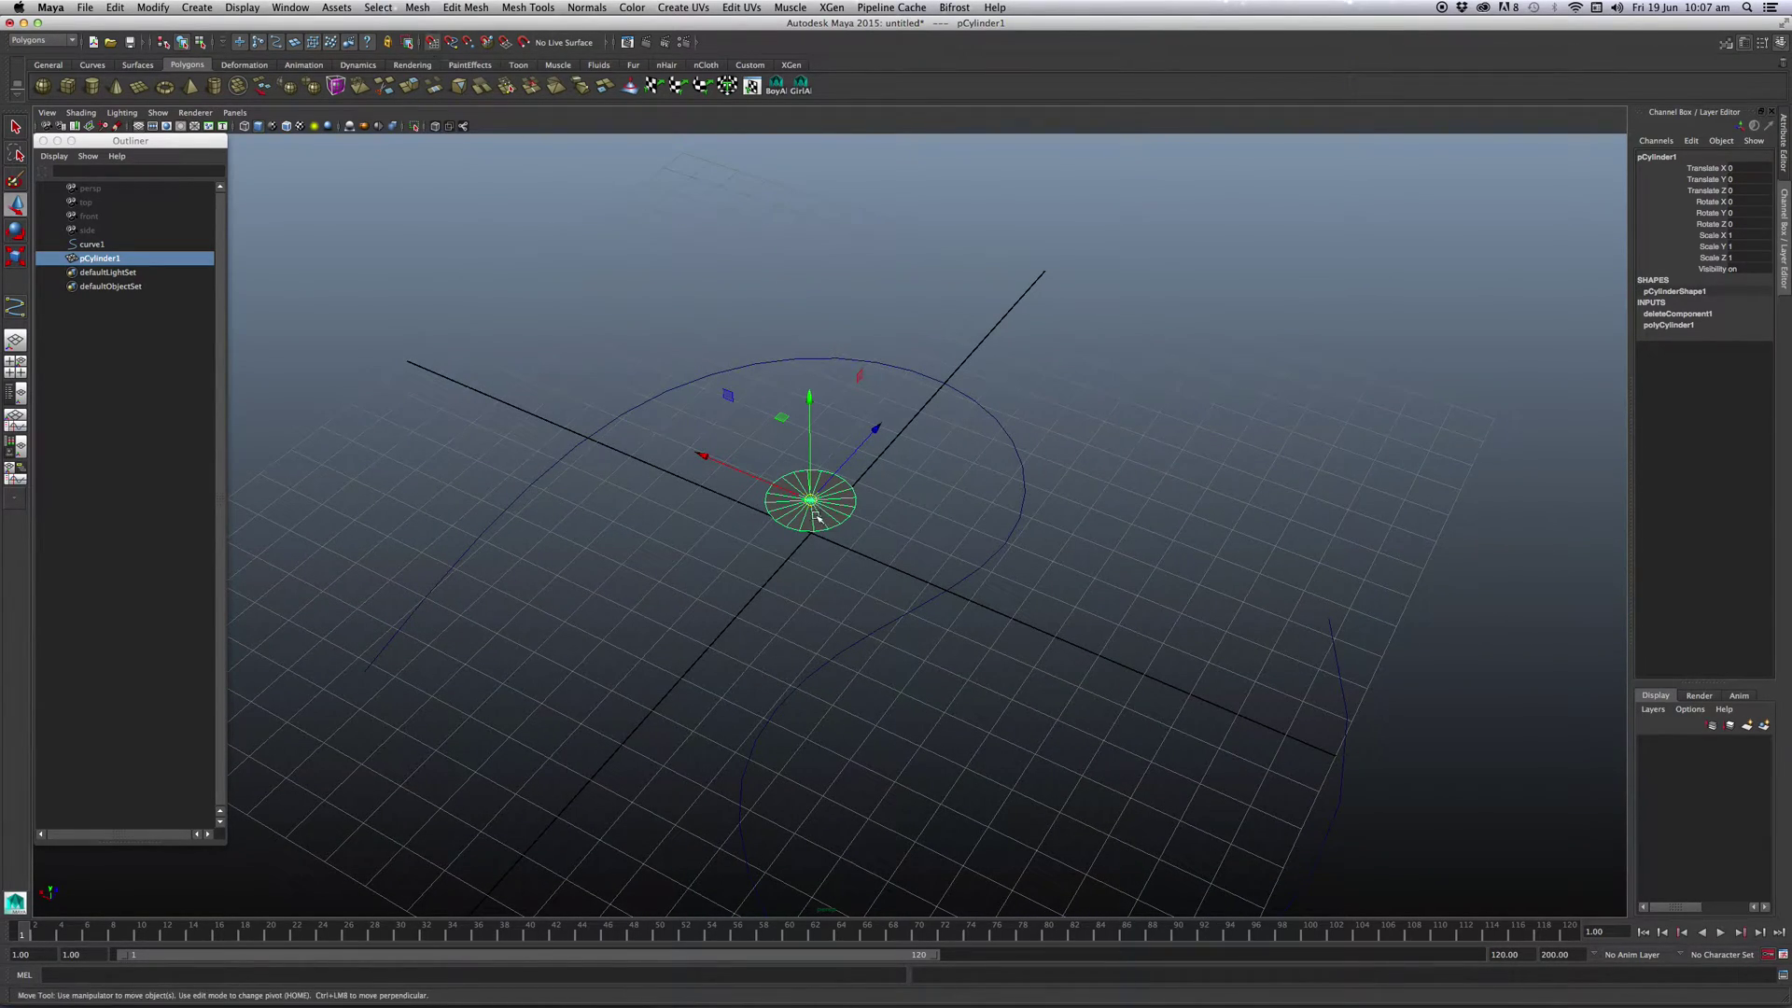
pyautogui.press('d')
pyautogui.keyDown('alt'); pyautogui.moveTo(811, 526); pyautogui.dragTo(765, 560); pyautogui.keyUp('alt')
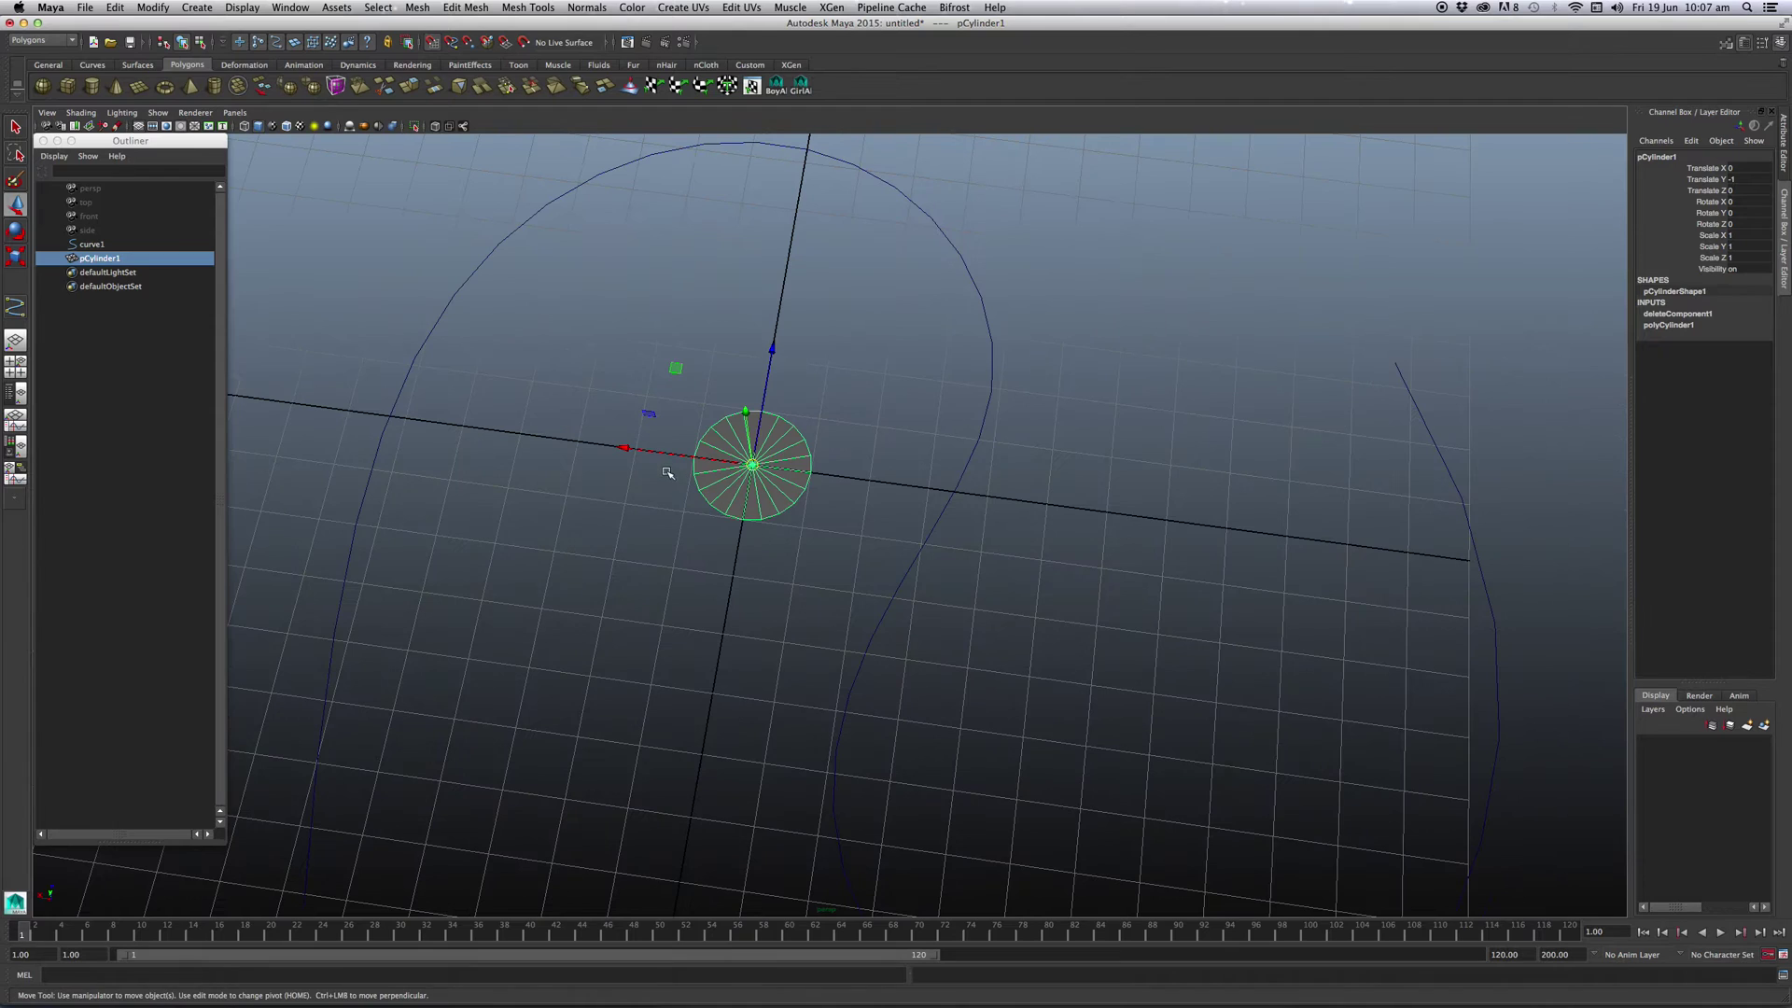
pyautogui.keyDown('alt'); pyautogui.moveTo(766, 560); pyautogui.dragTo(803, 593, button='right'); pyautogui.keyUp('alt')
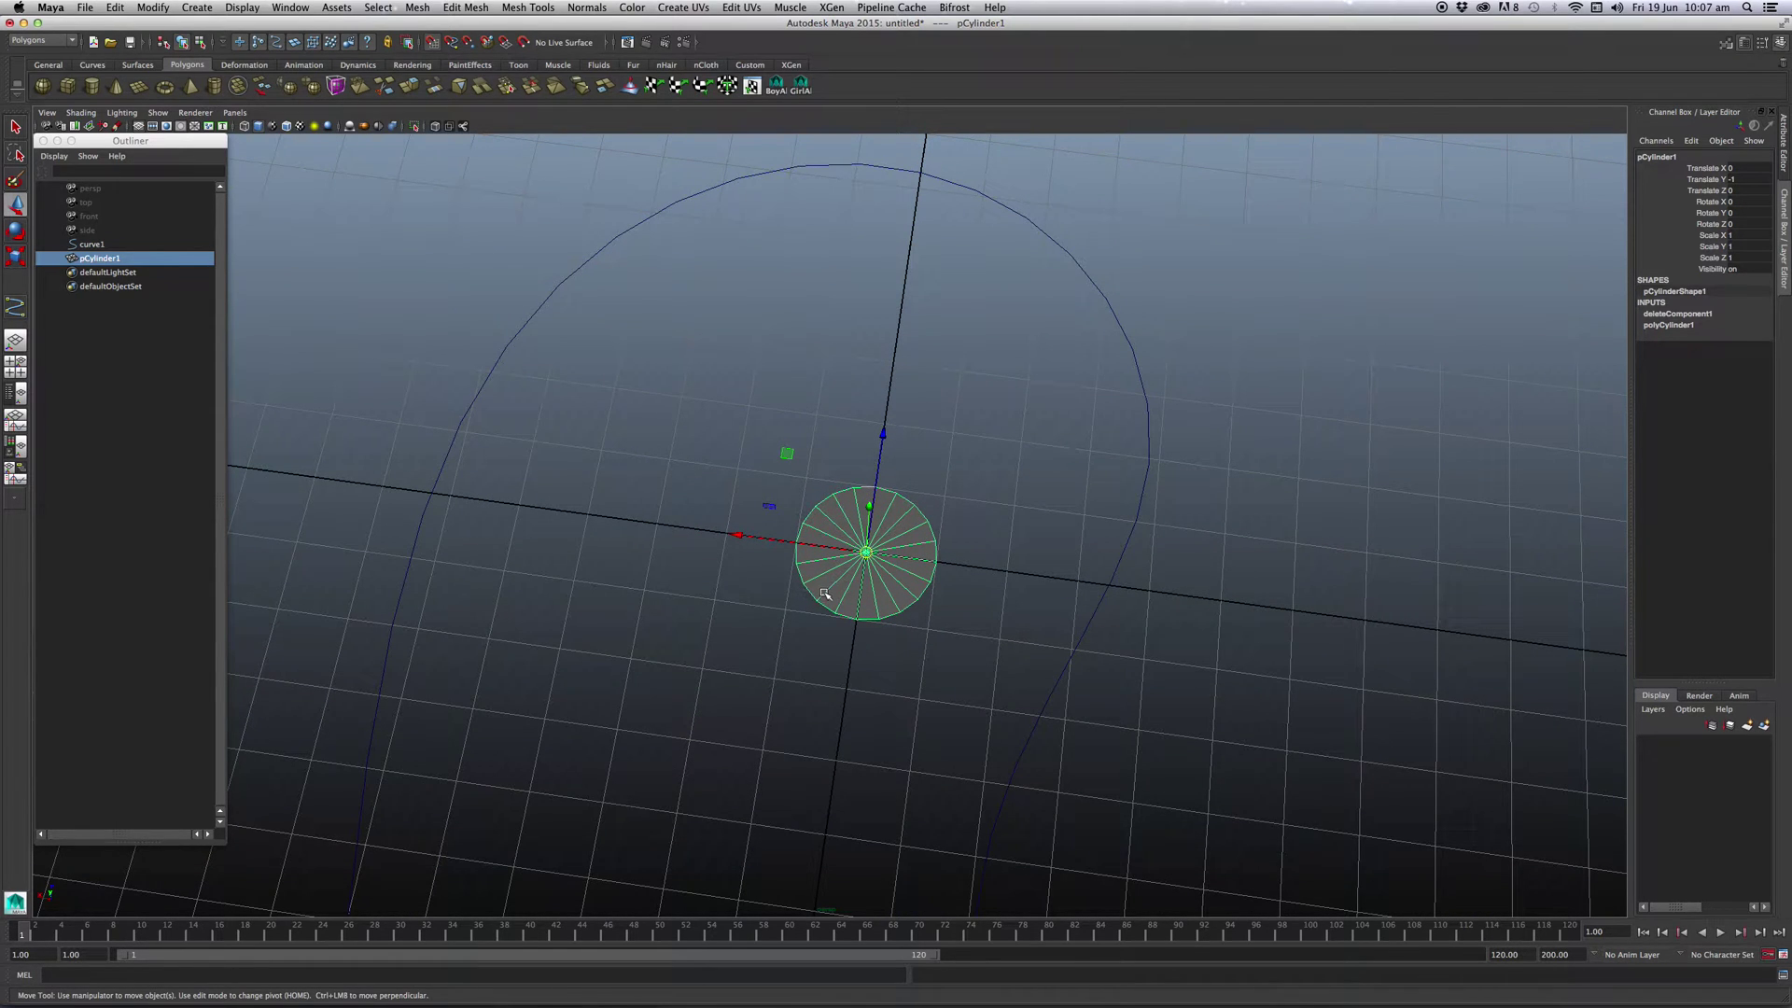
# - Duplicate the disc and move the copy 2 units along X
pyautogui.hotkey('ctrl', 'd')
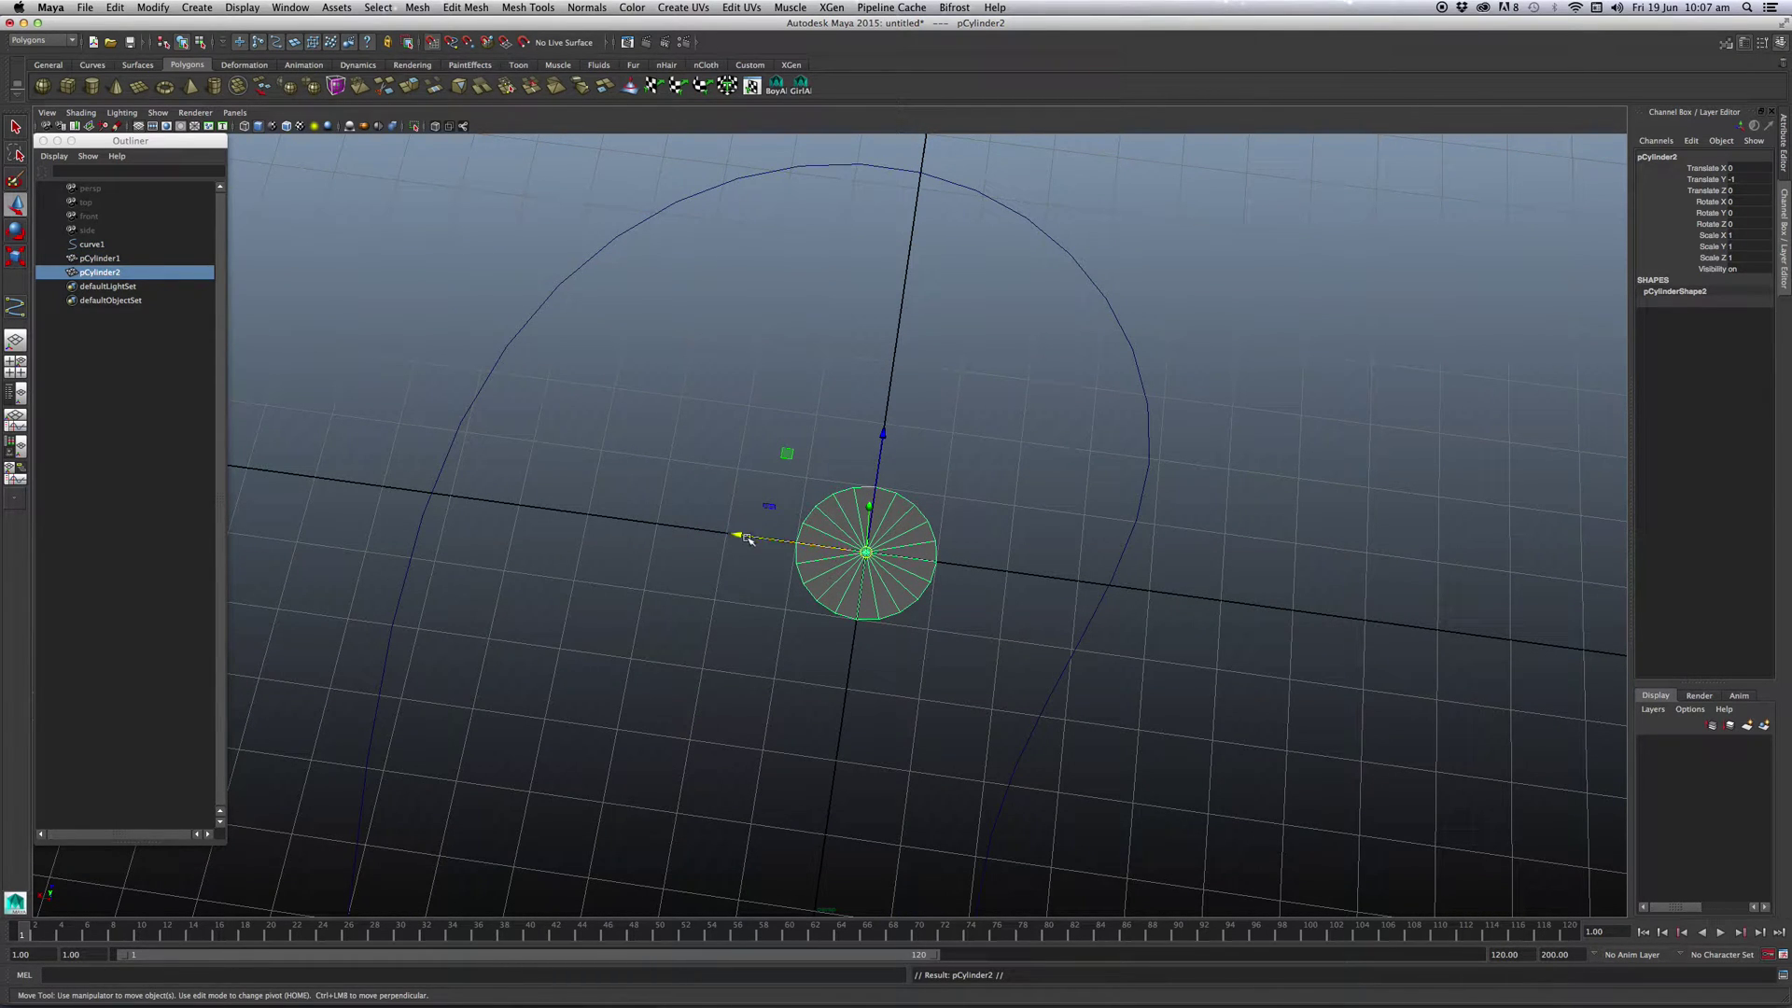
pyautogui.moveTo(740, 533); pyautogui.dragTo(600, 516)
pyautogui.keyDown('alt'); pyautogui.moveTo(740, 653); pyautogui.dragTo(656, 612); pyautogui.keyUp('alt')
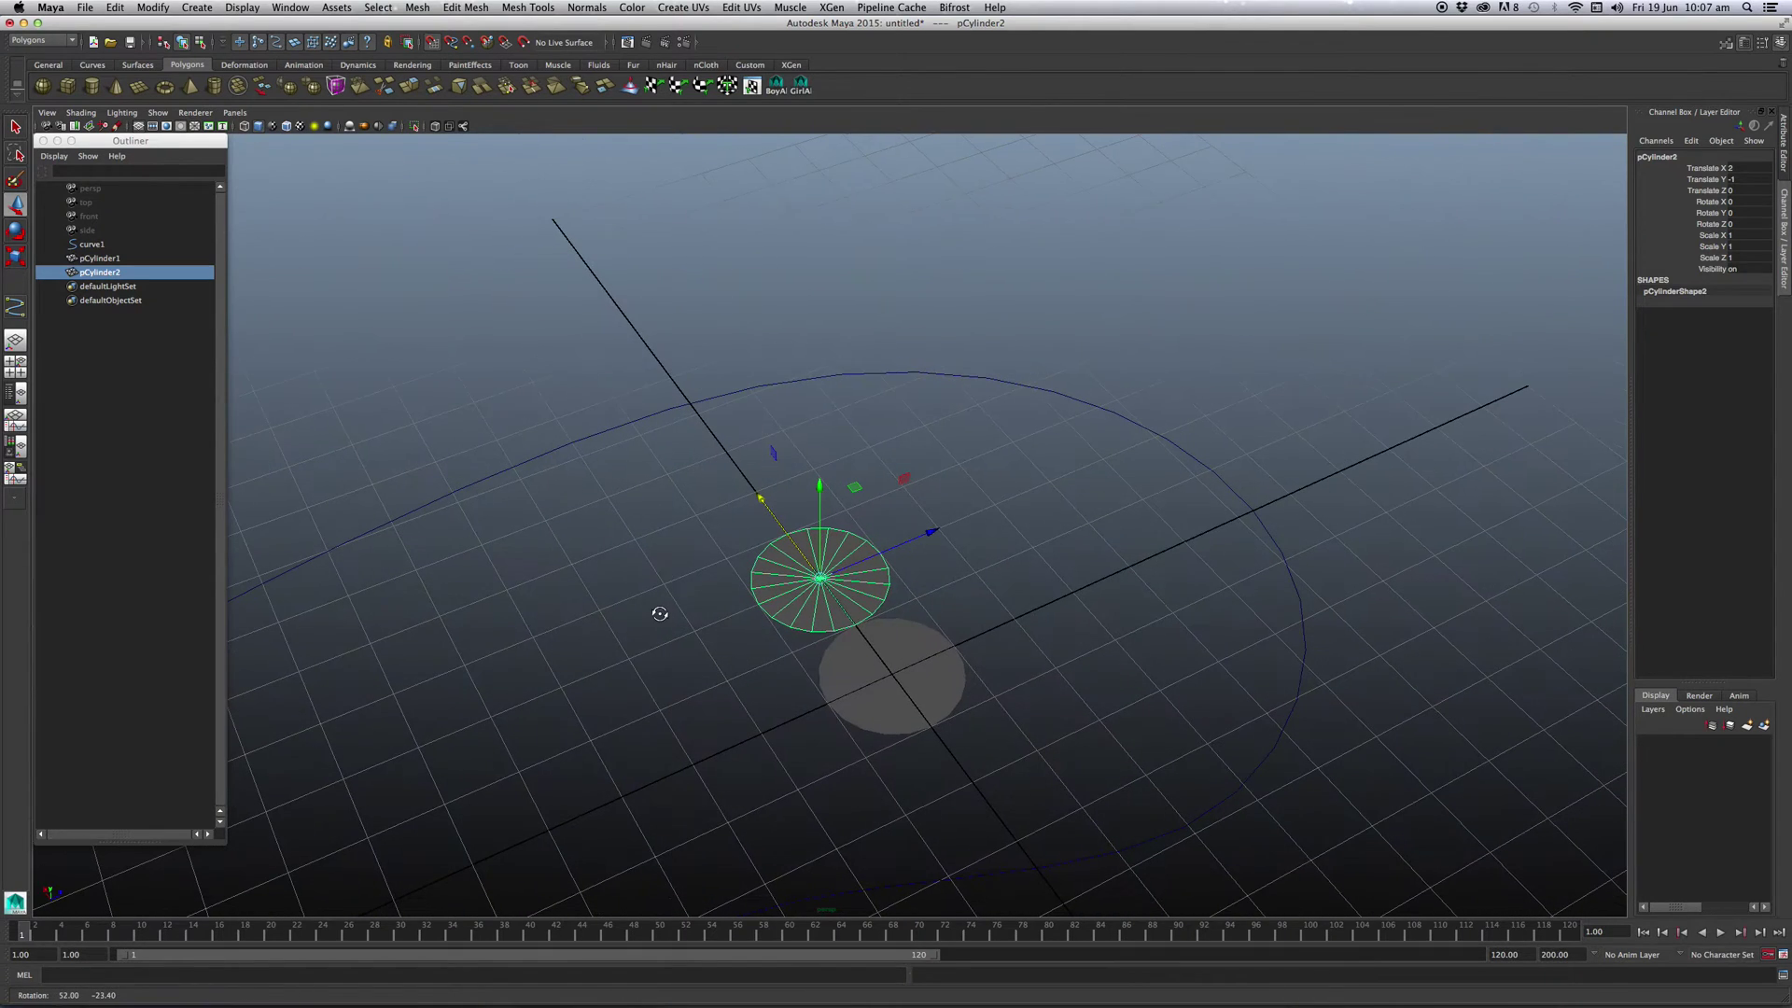
pyautogui.keyDown('shift'); pyautogui.click(861, 659); pyautogui.keyUp('shift')
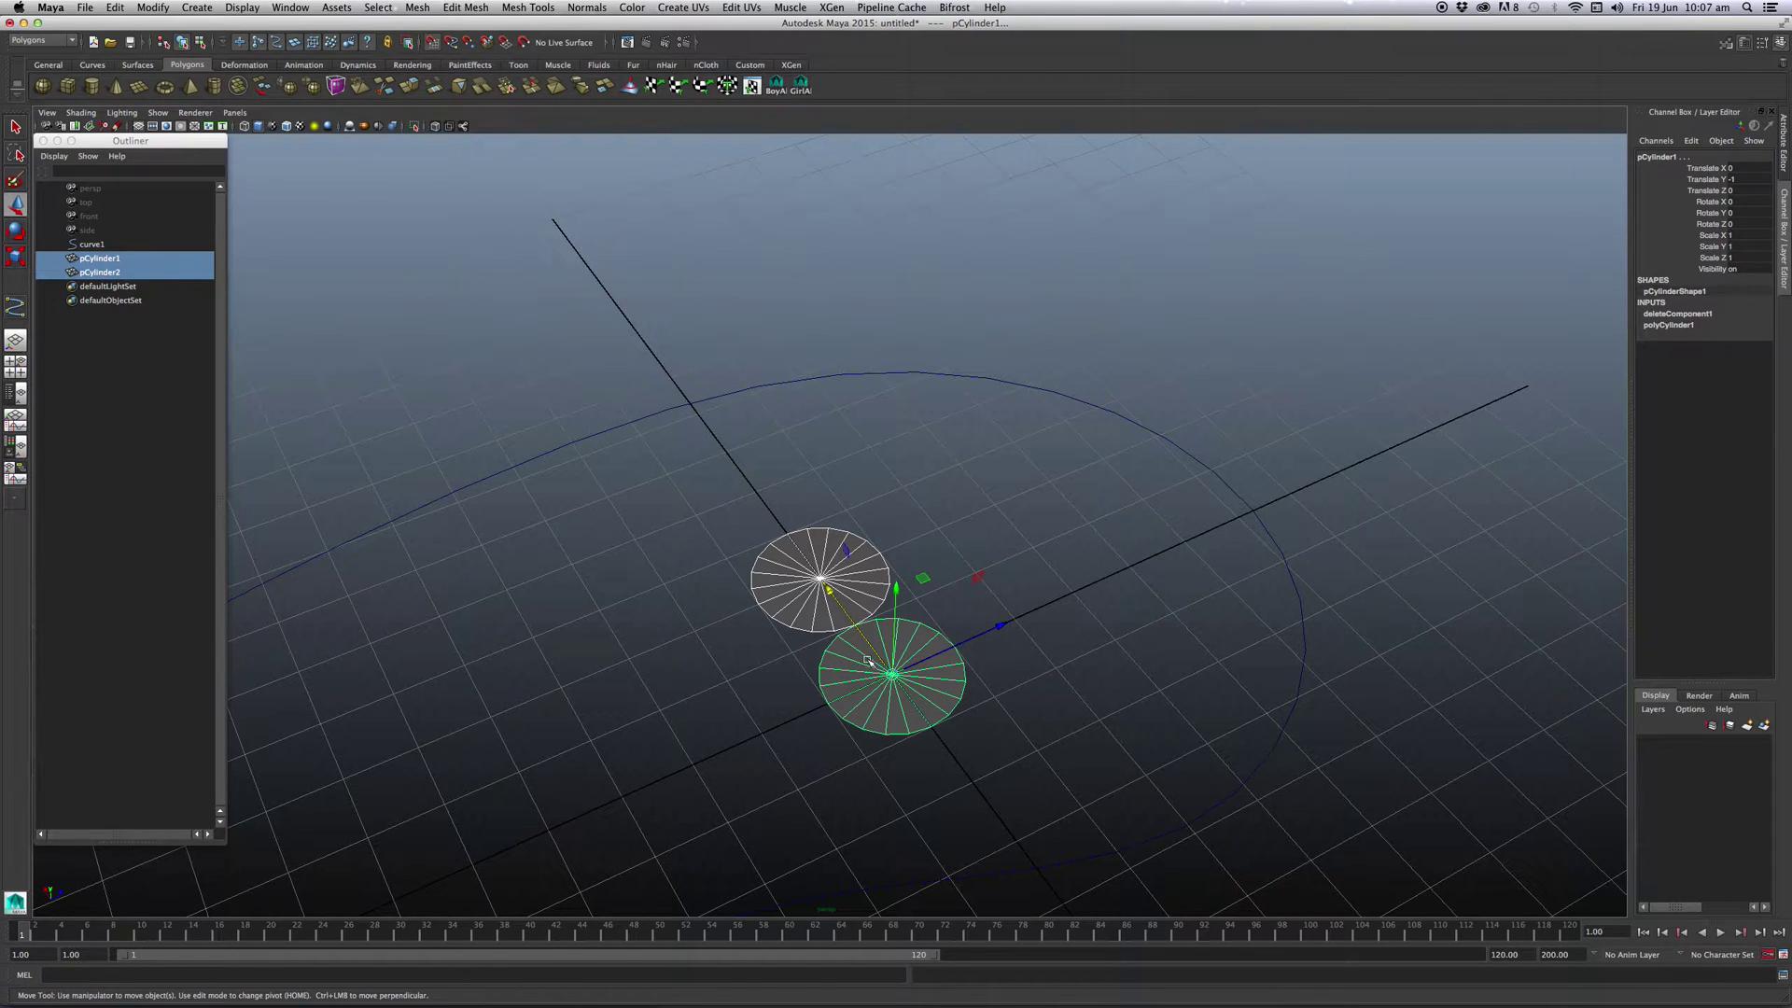
# - Try duplicating the disc pair along Z, then undo back to just two discs
pyautogui.hotkey('ctrl', 'd')
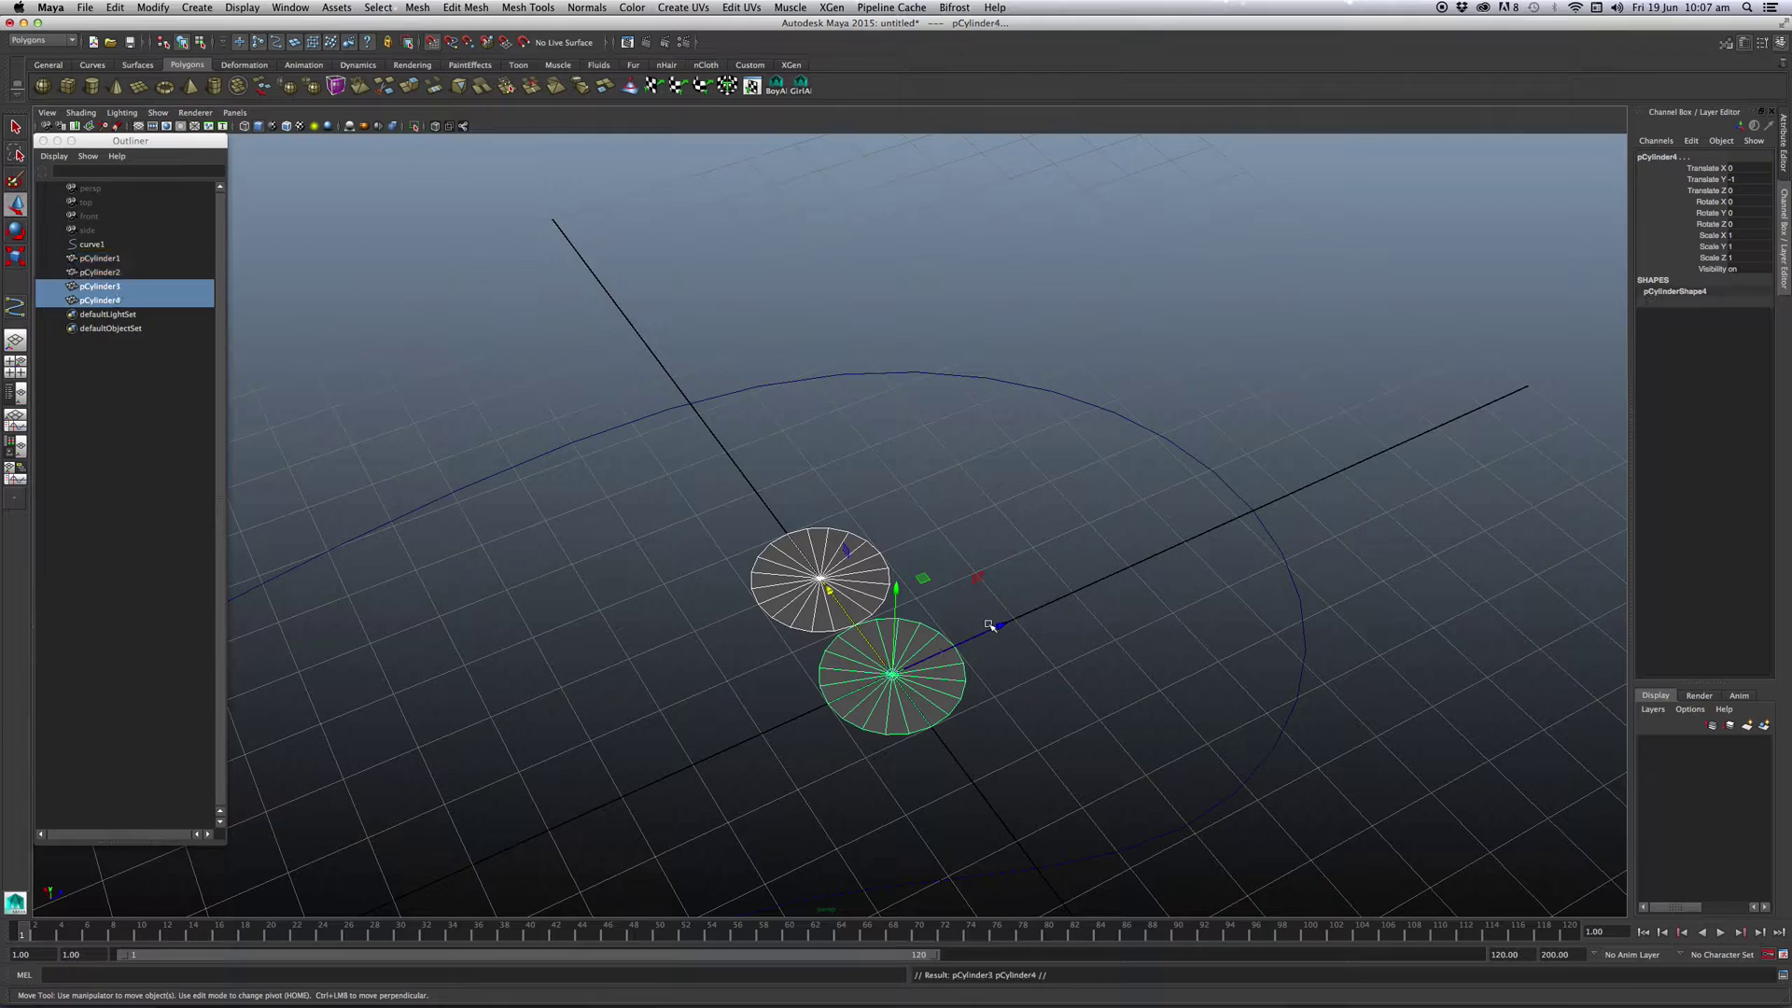
pyautogui.moveTo(990, 625); pyautogui.dragTo(1115, 570)
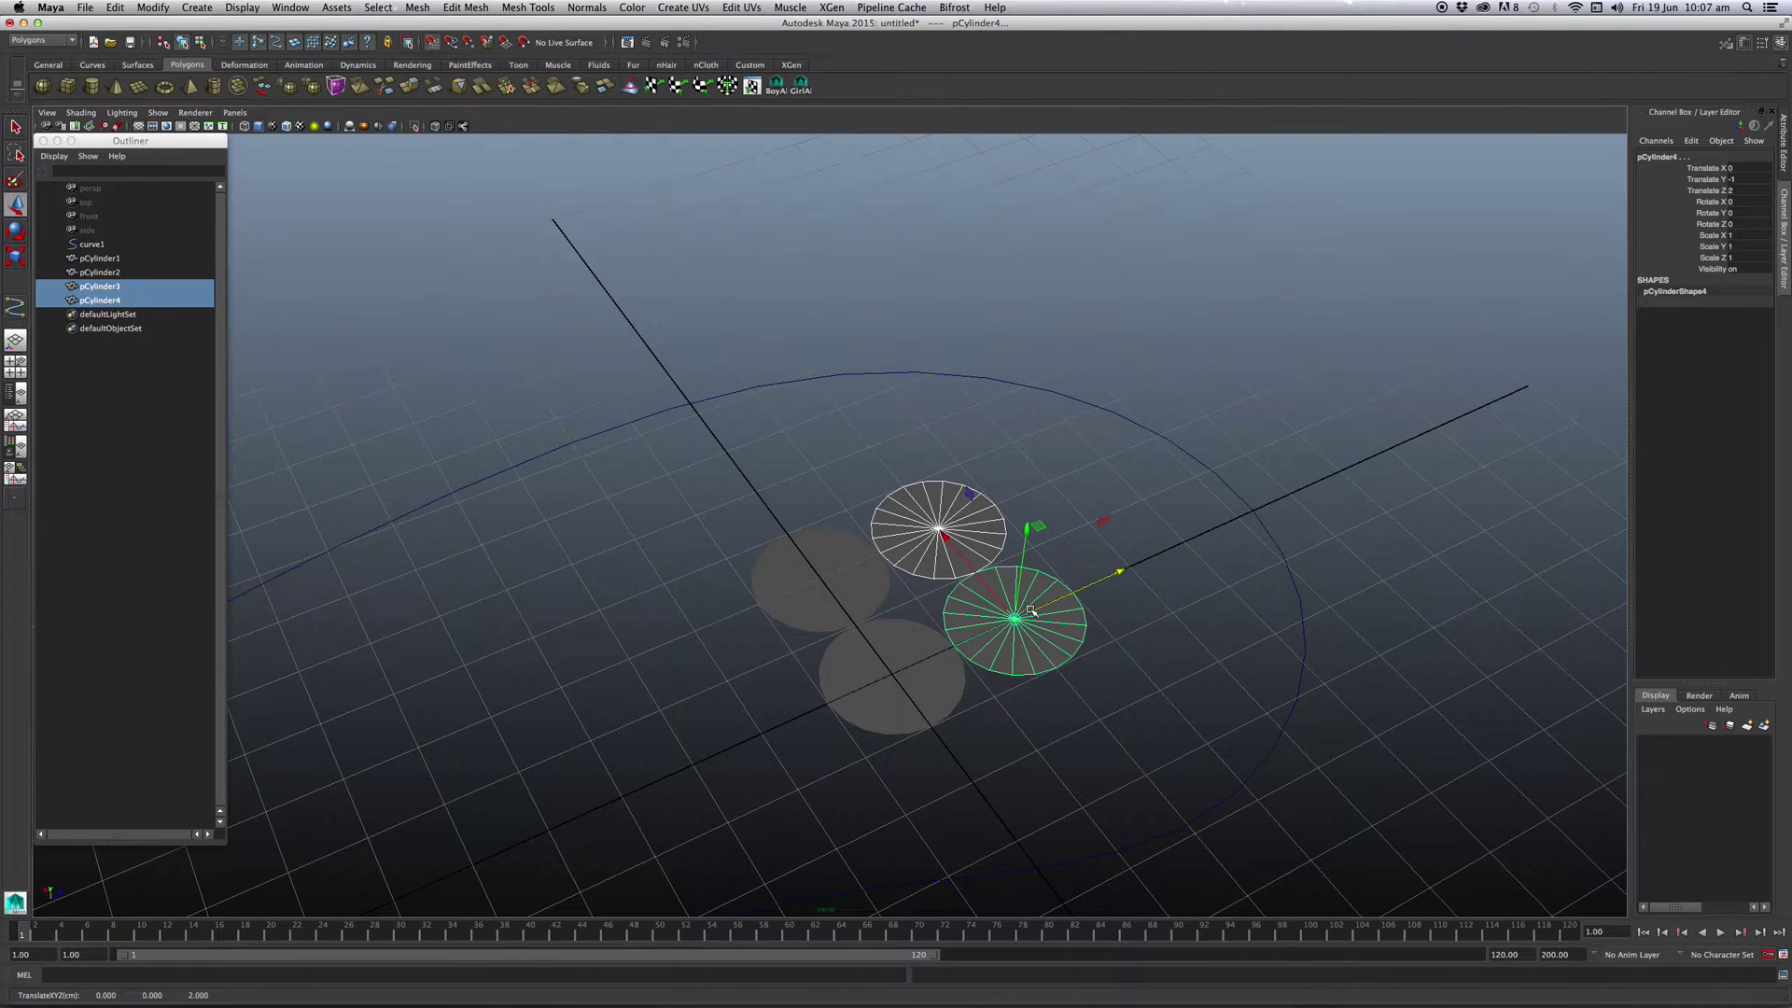
pyautogui.hotkey('ctrl', 'd')
pyautogui.hotkey('ctrl', 'z')
pyautogui.hotkey('ctrl', 'z')
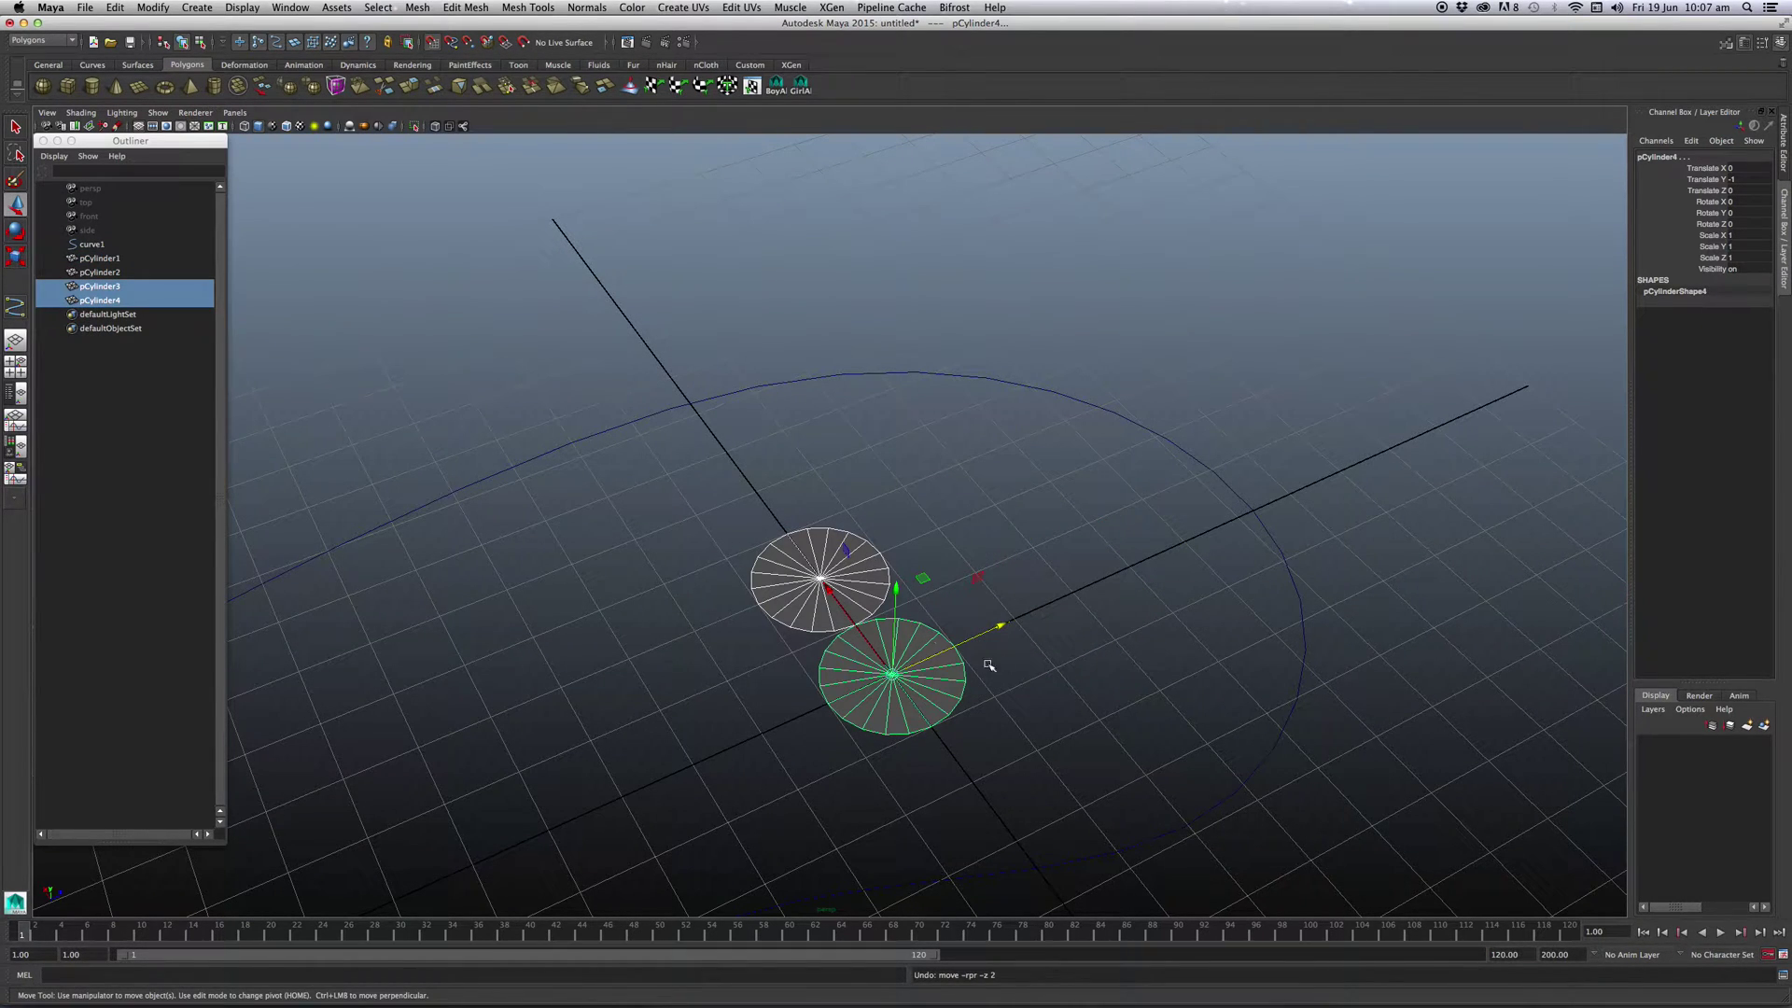
pyautogui.hotkey('ctrl', 'z')
# - Select both discs, pCylinder1 and pCylinder2, together
pyautogui.keyDown('alt'); pyautogui.moveTo(973, 626); pyautogui.dragTo(801, 712); pyautogui.keyUp('alt')
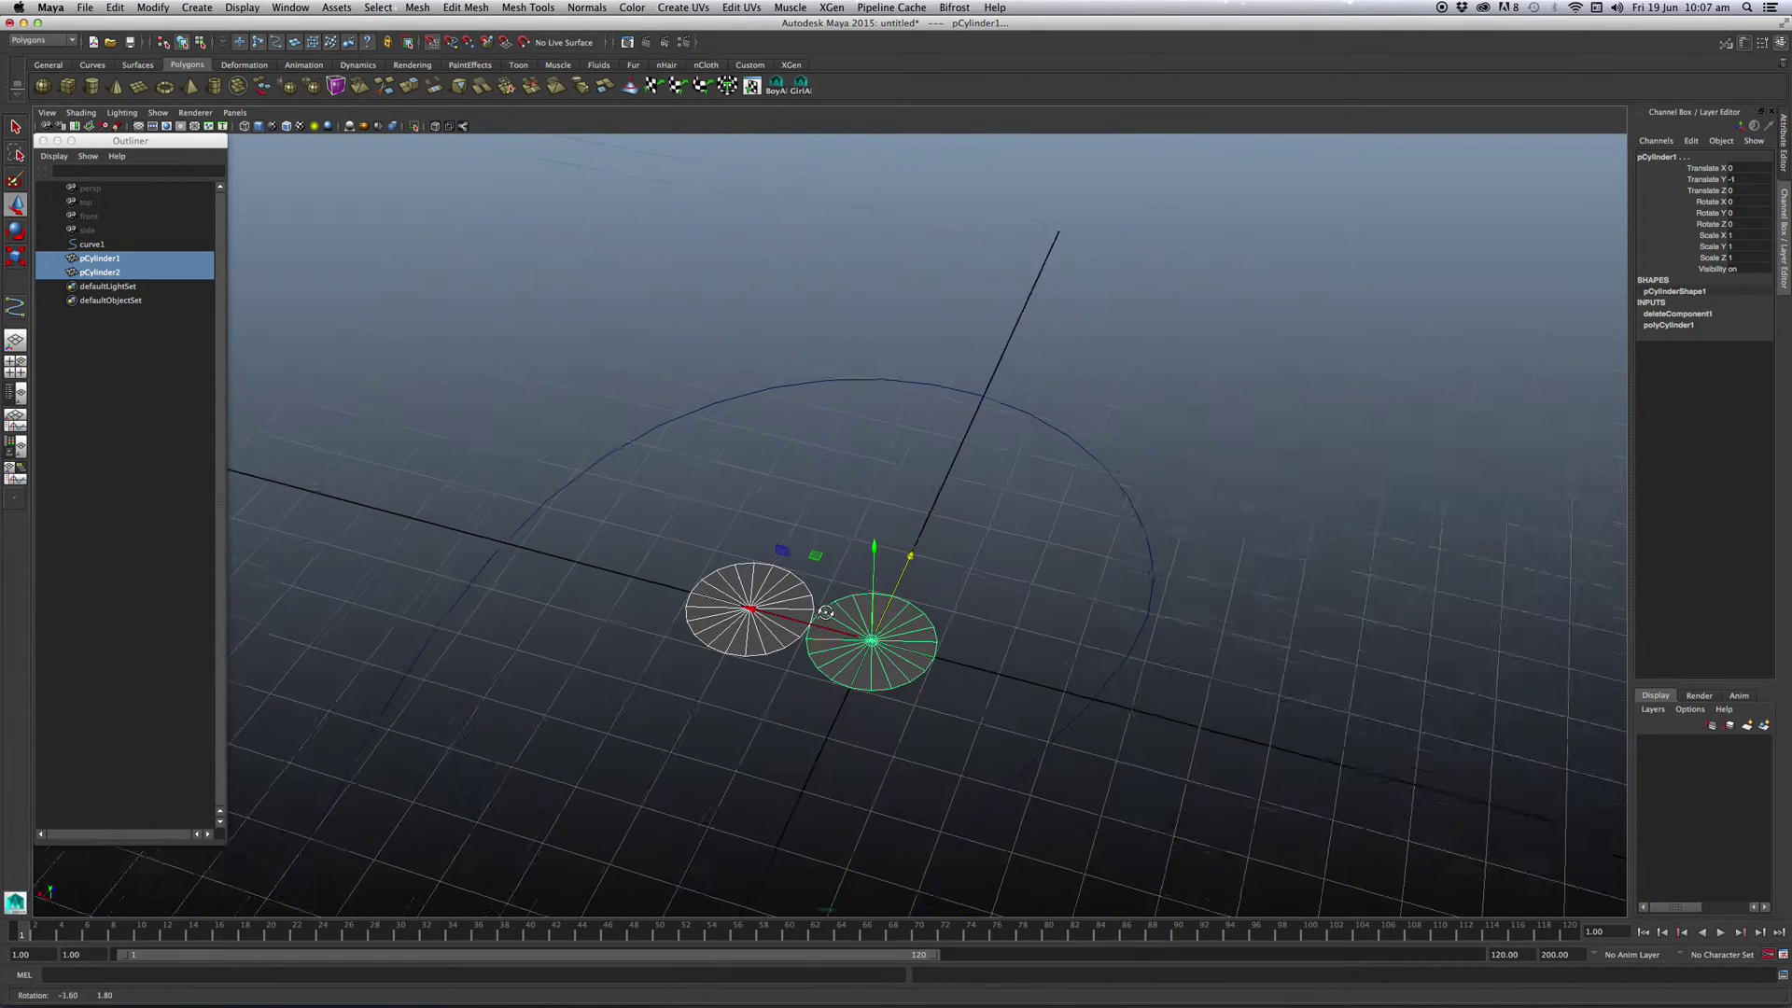
pyautogui.click(801, 712)
pyautogui.click(747, 615)
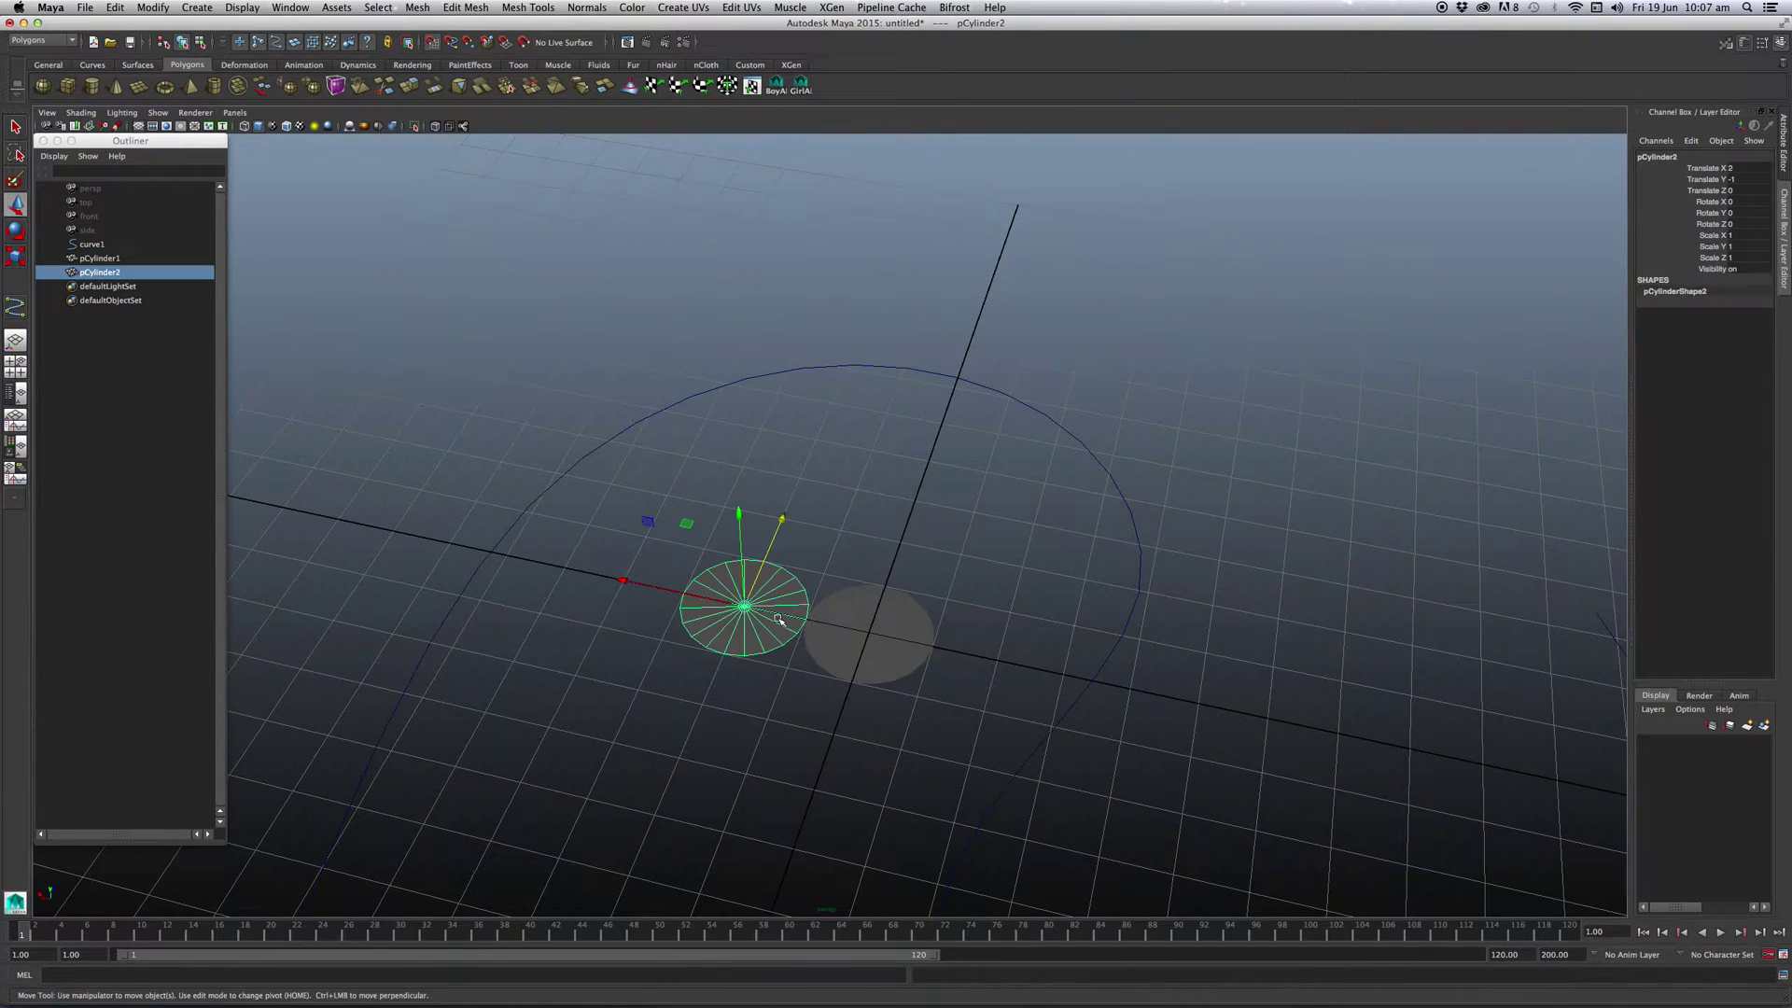
pyautogui.click(775, 712)
pyautogui.click(747, 616)
pyautogui.click(918, 644)
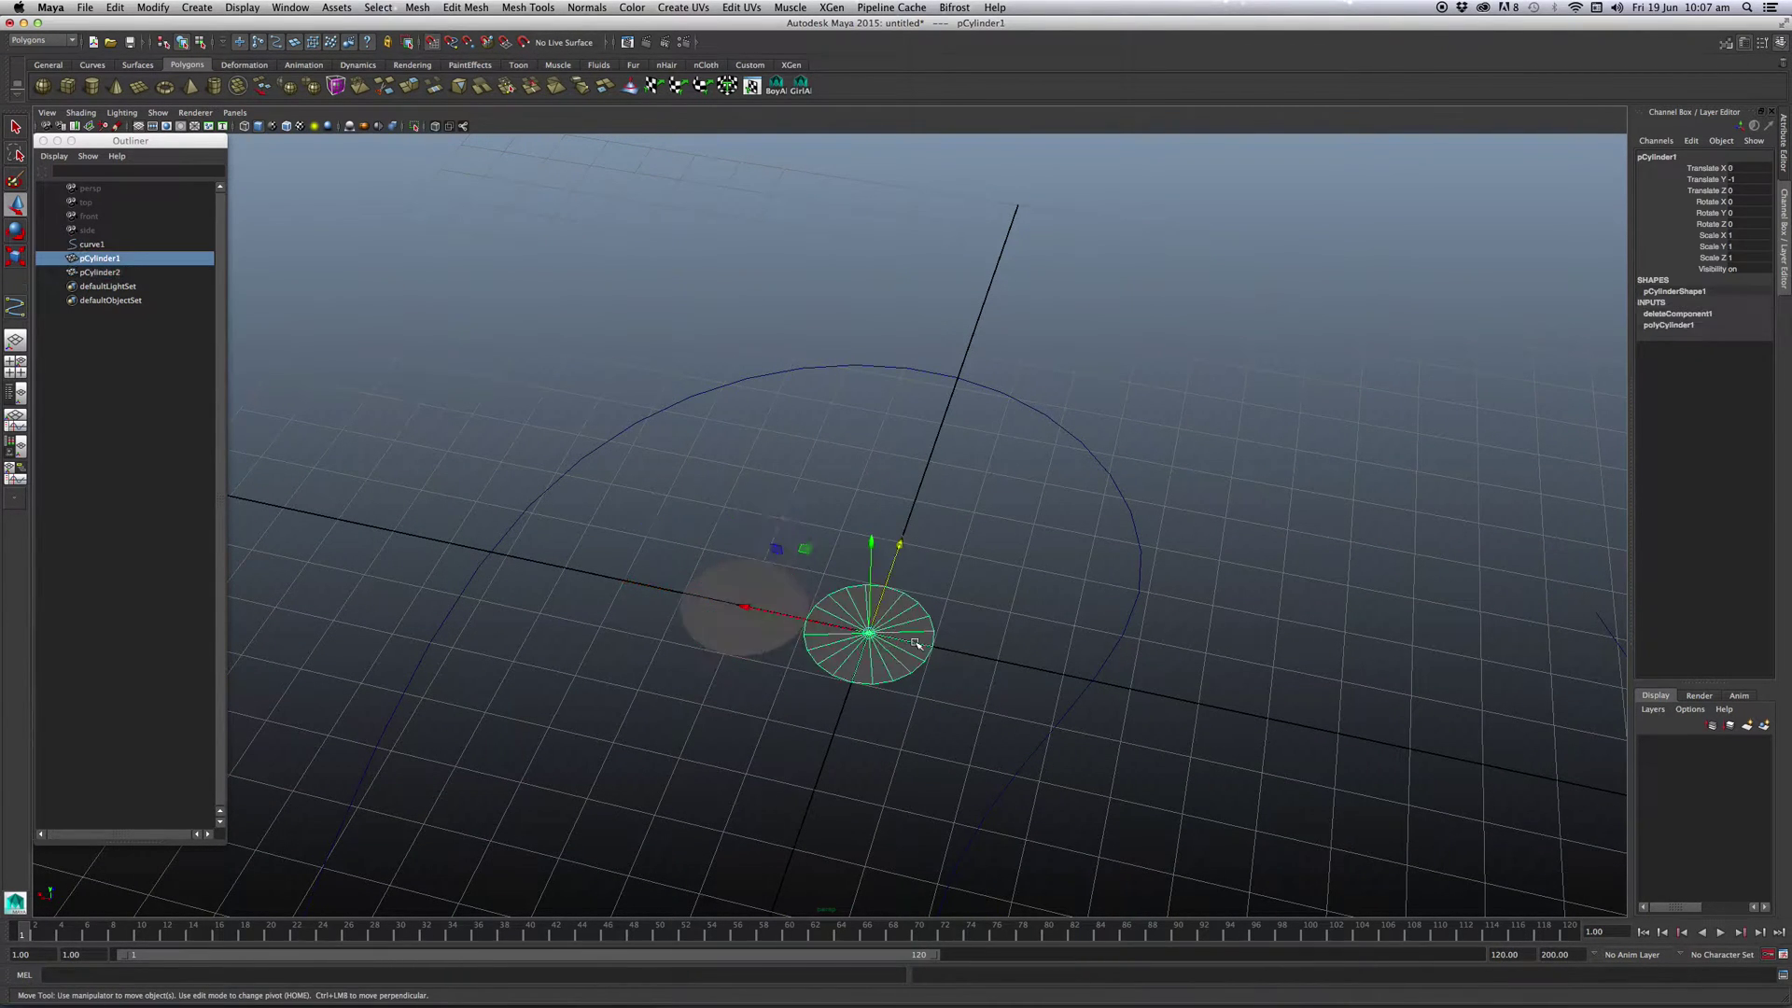
pyautogui.keyDown('shift'); pyautogui.click(746, 638); pyautogui.keyUp('shift')
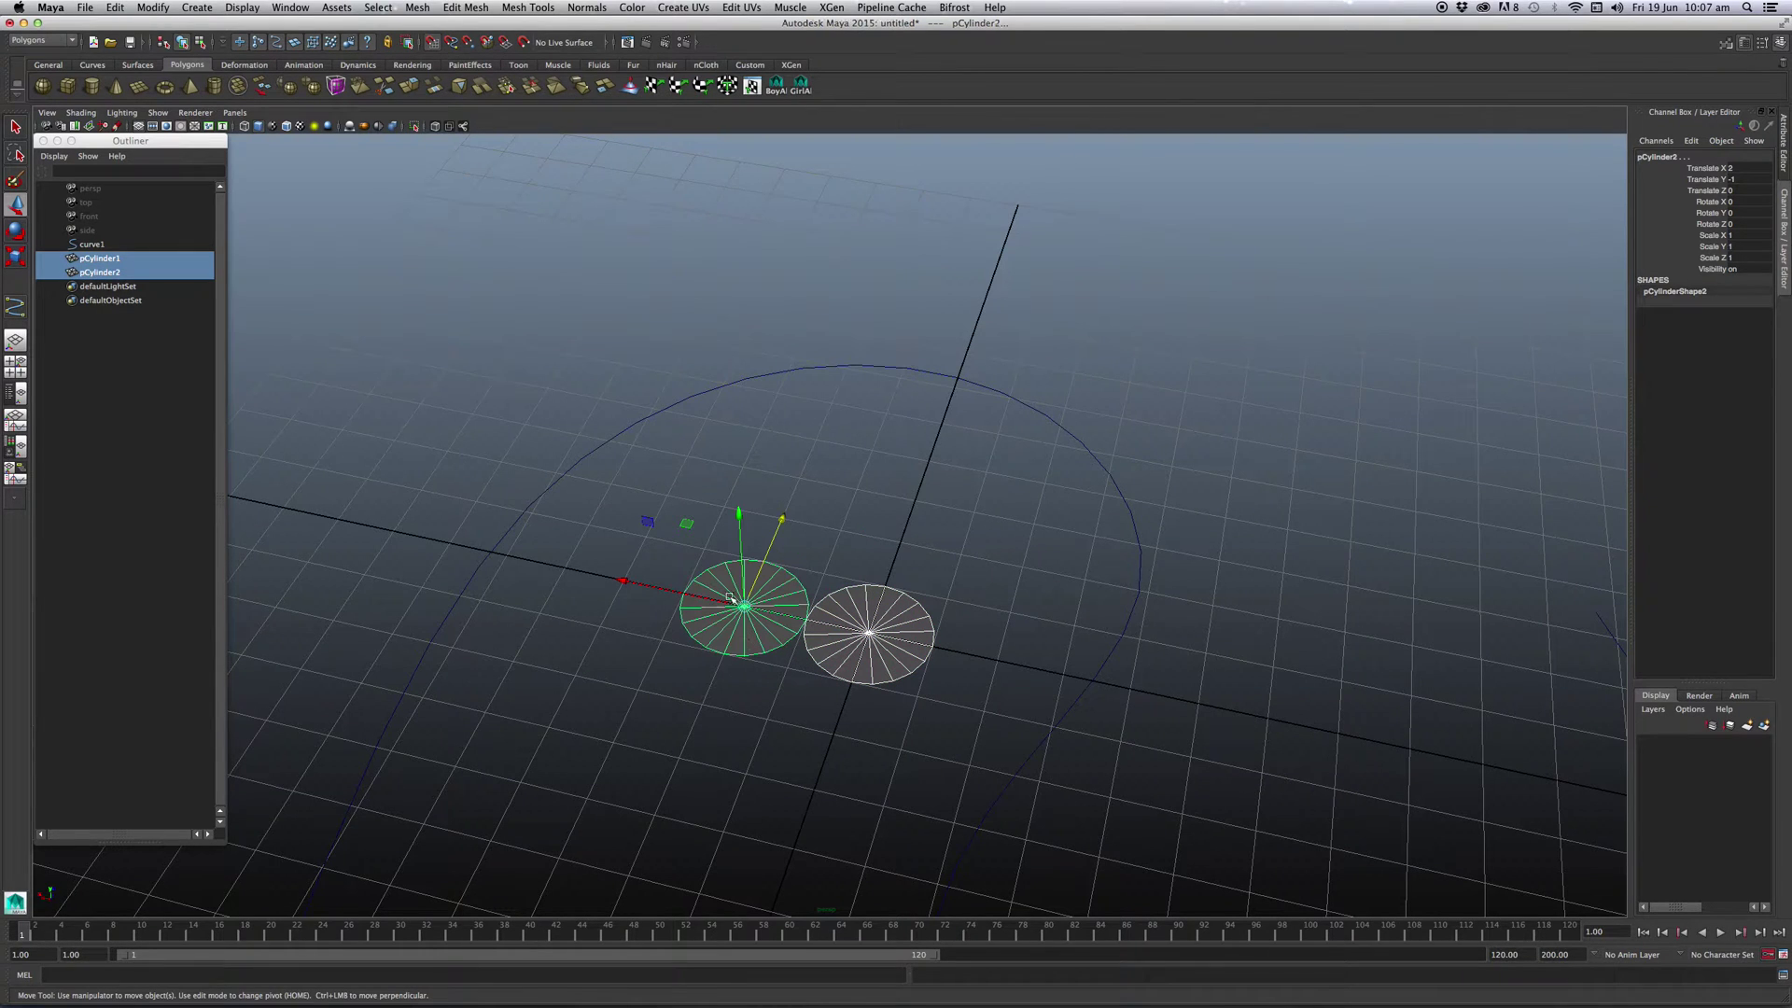
# - Combine the two discs into pCylinder3, centre its pivot, and move it to Translate X -1
pyautogui.click(418, 8)
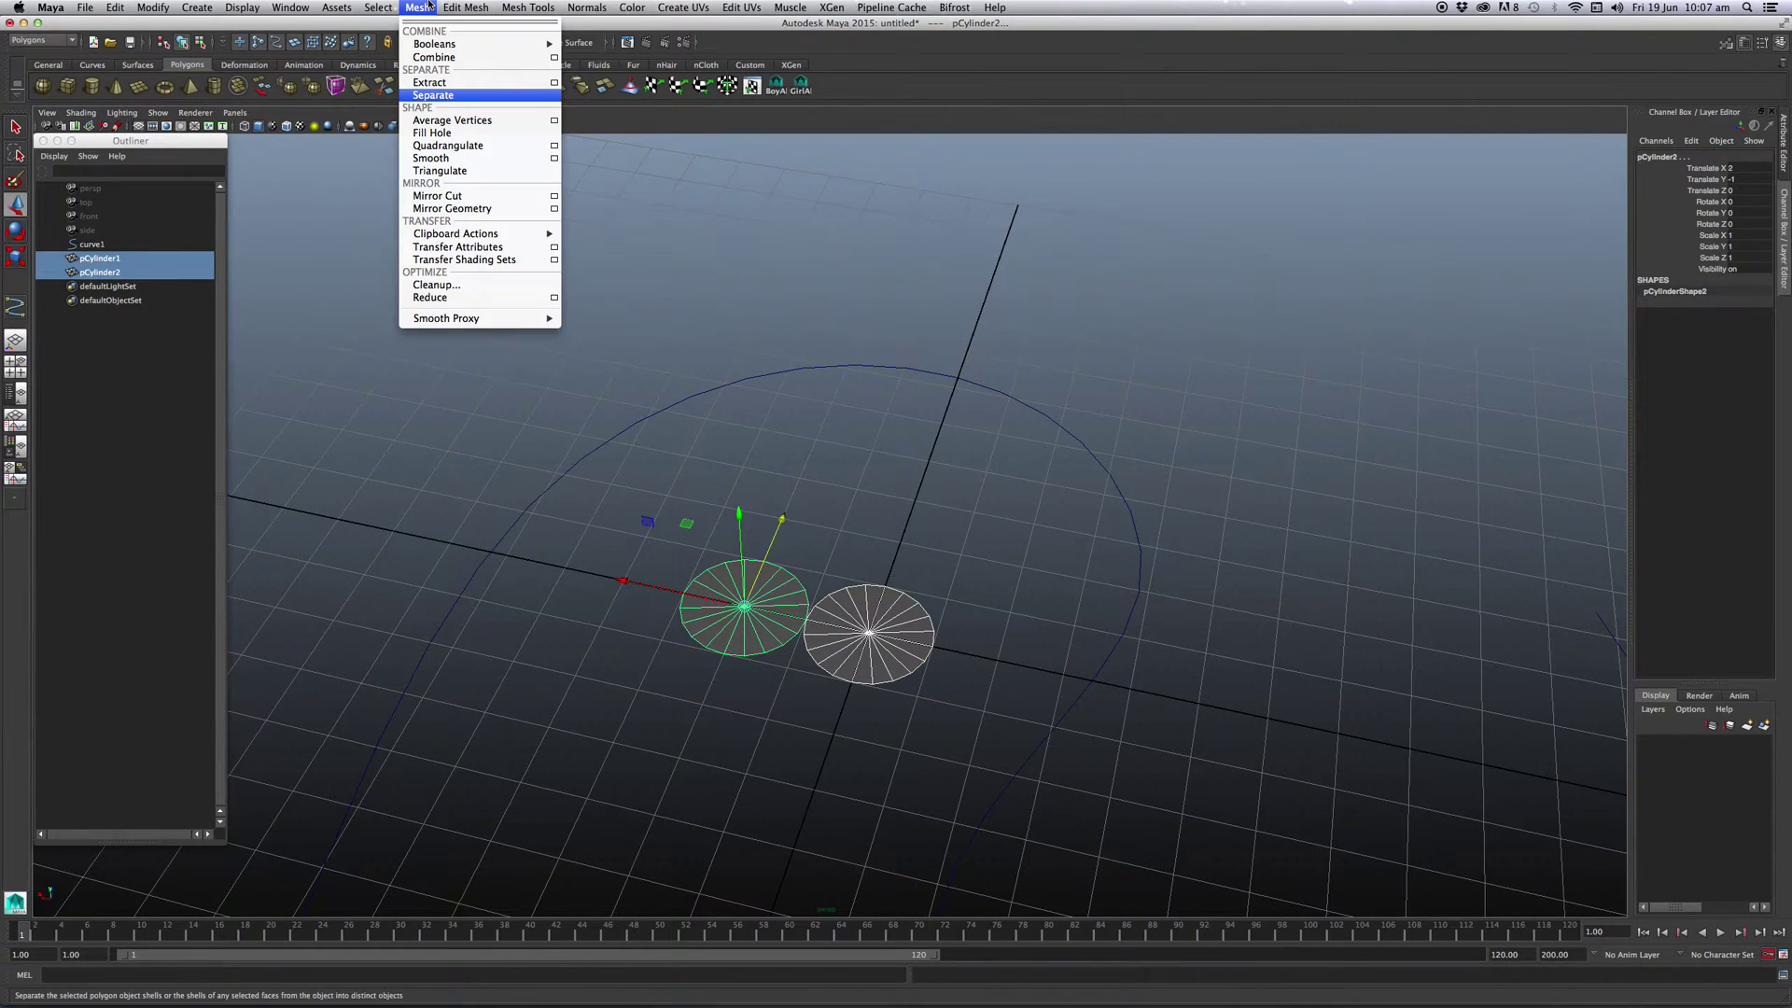
pyautogui.click(435, 58)
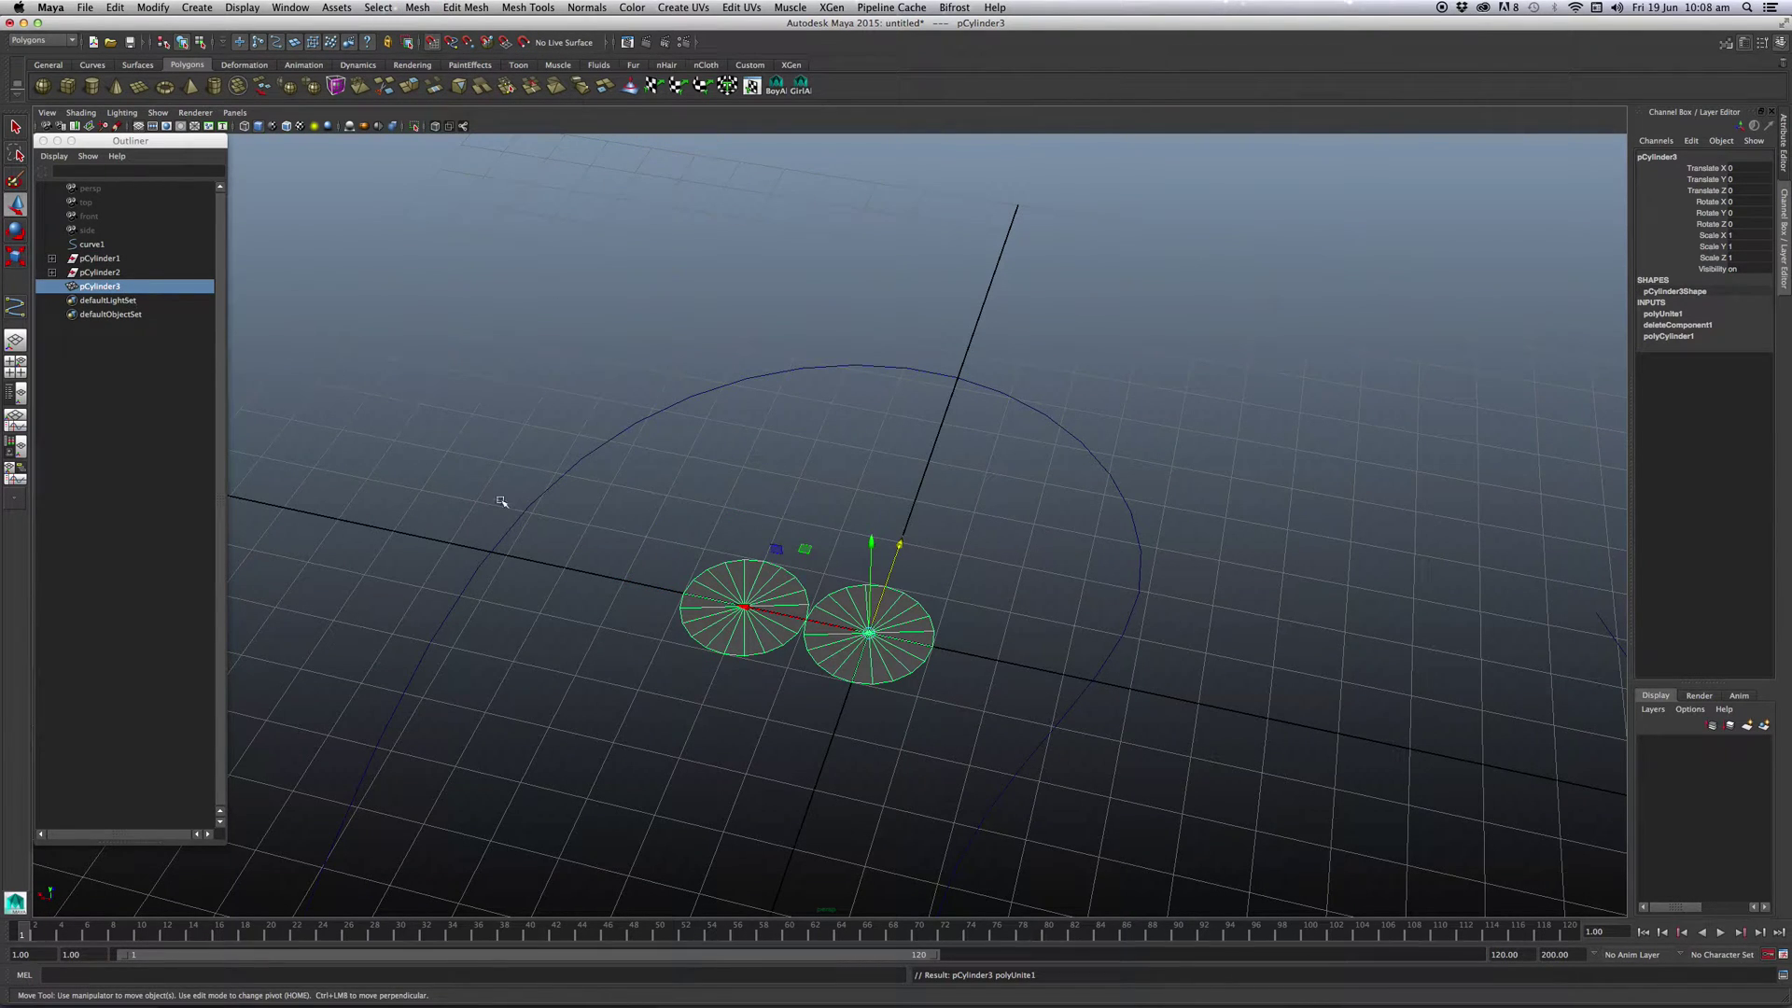
pyautogui.click(153, 7)
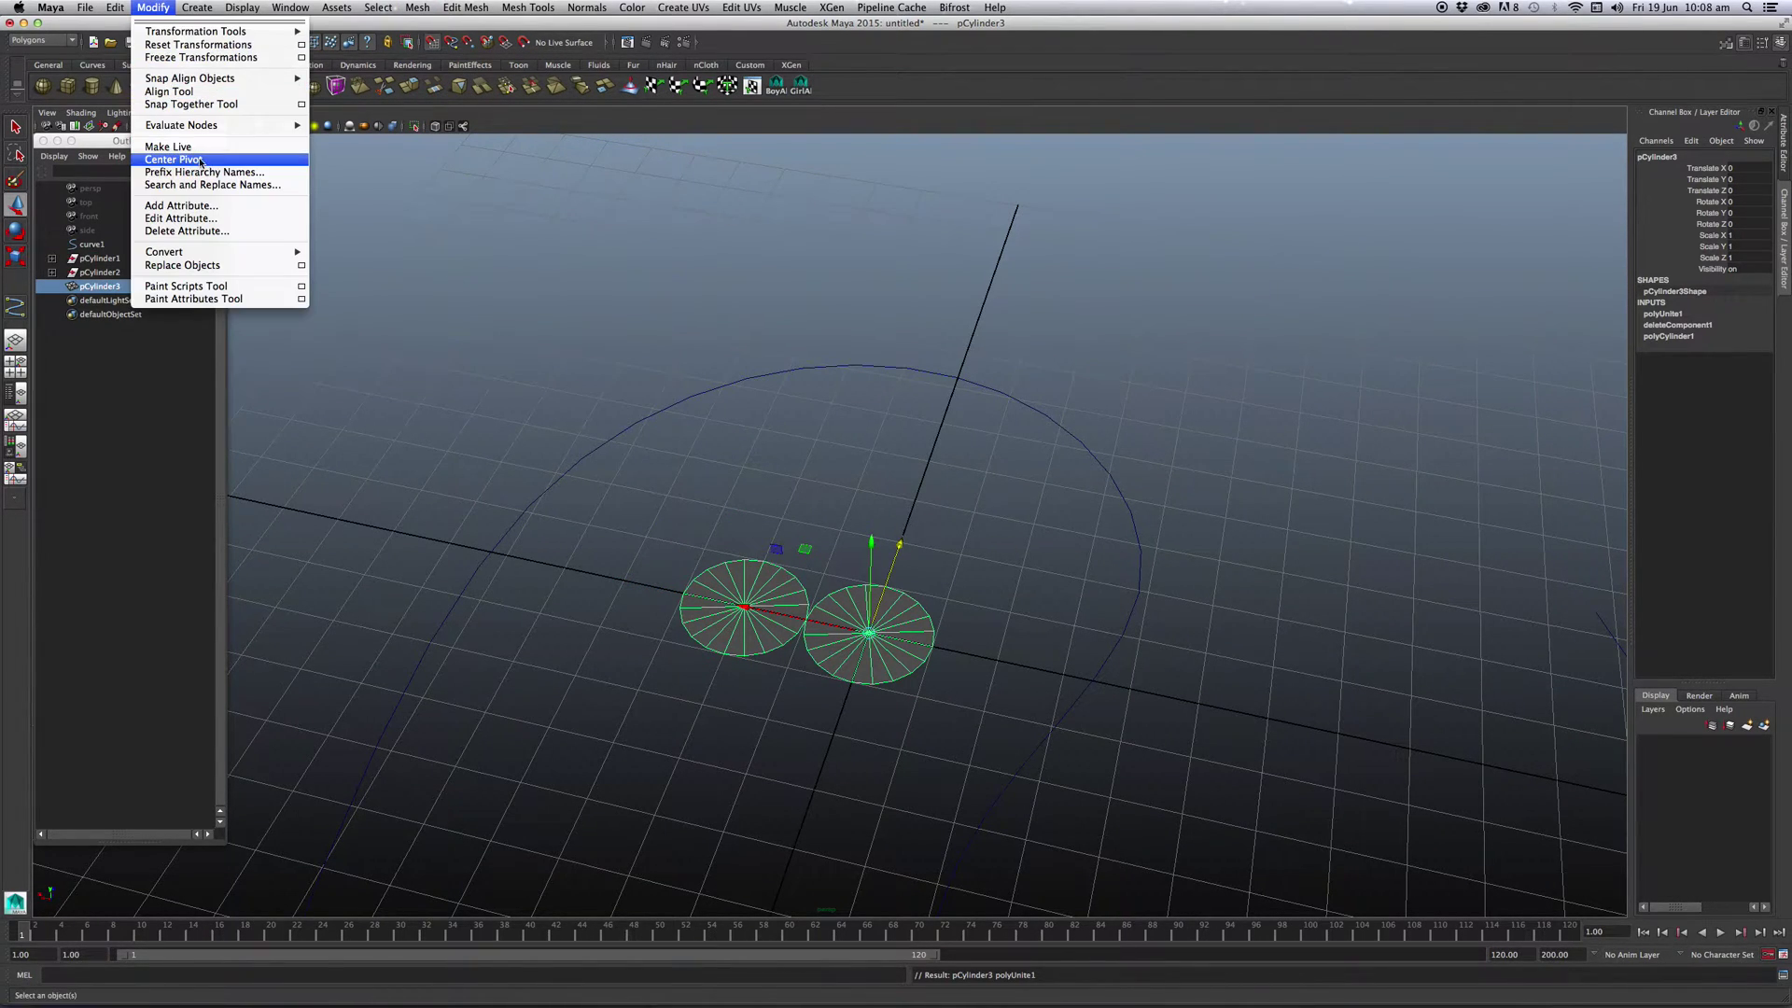
pyautogui.click(281, 168)
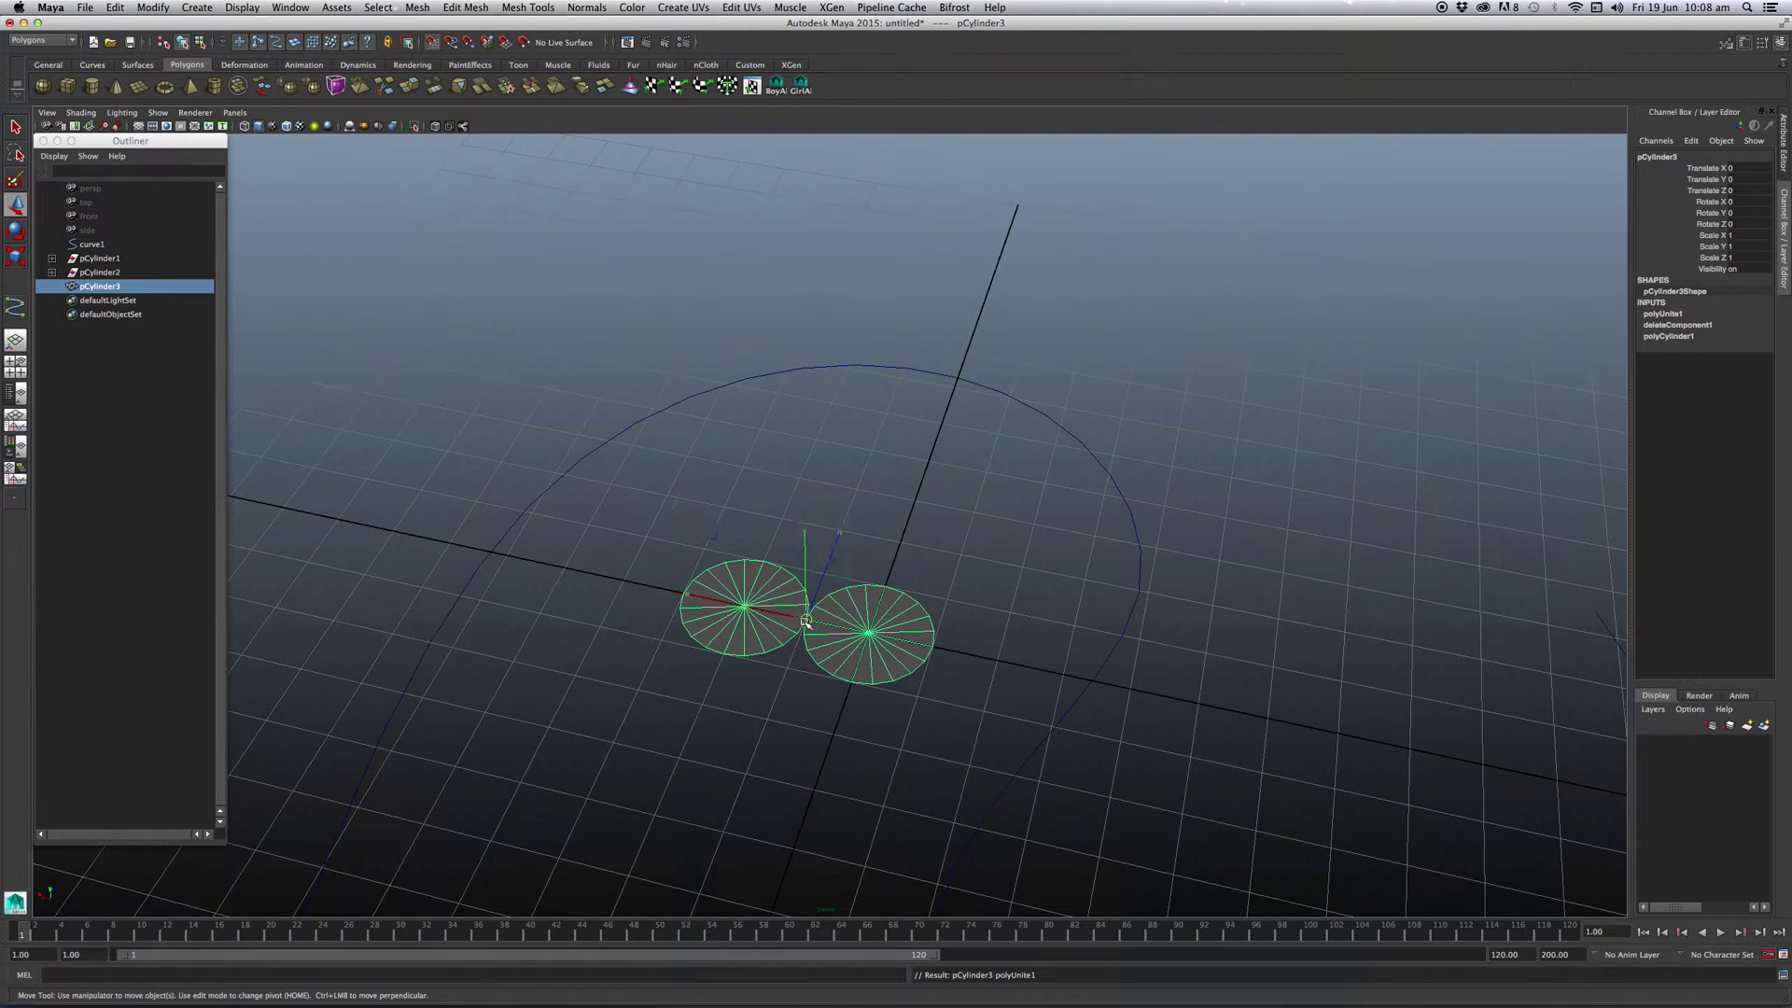
pyautogui.moveTo(803, 620)
pyautogui.mouseDown()
pyautogui.moveTo(896, 669)
pyautogui.moveTo(813, 672)
pyautogui.moveTo(772, 648)
pyautogui.moveTo(1011, 560)
pyautogui.moveTo(916, 571)
pyautogui.mouseUp()
# - With curve snapping on, move the merged discs onto the S-curve's starting end
pyautogui.keyDown('alt'); pyautogui.moveTo(916, 571); pyautogui.dragTo(978, 624, button='right'); pyautogui.keyUp('alt')
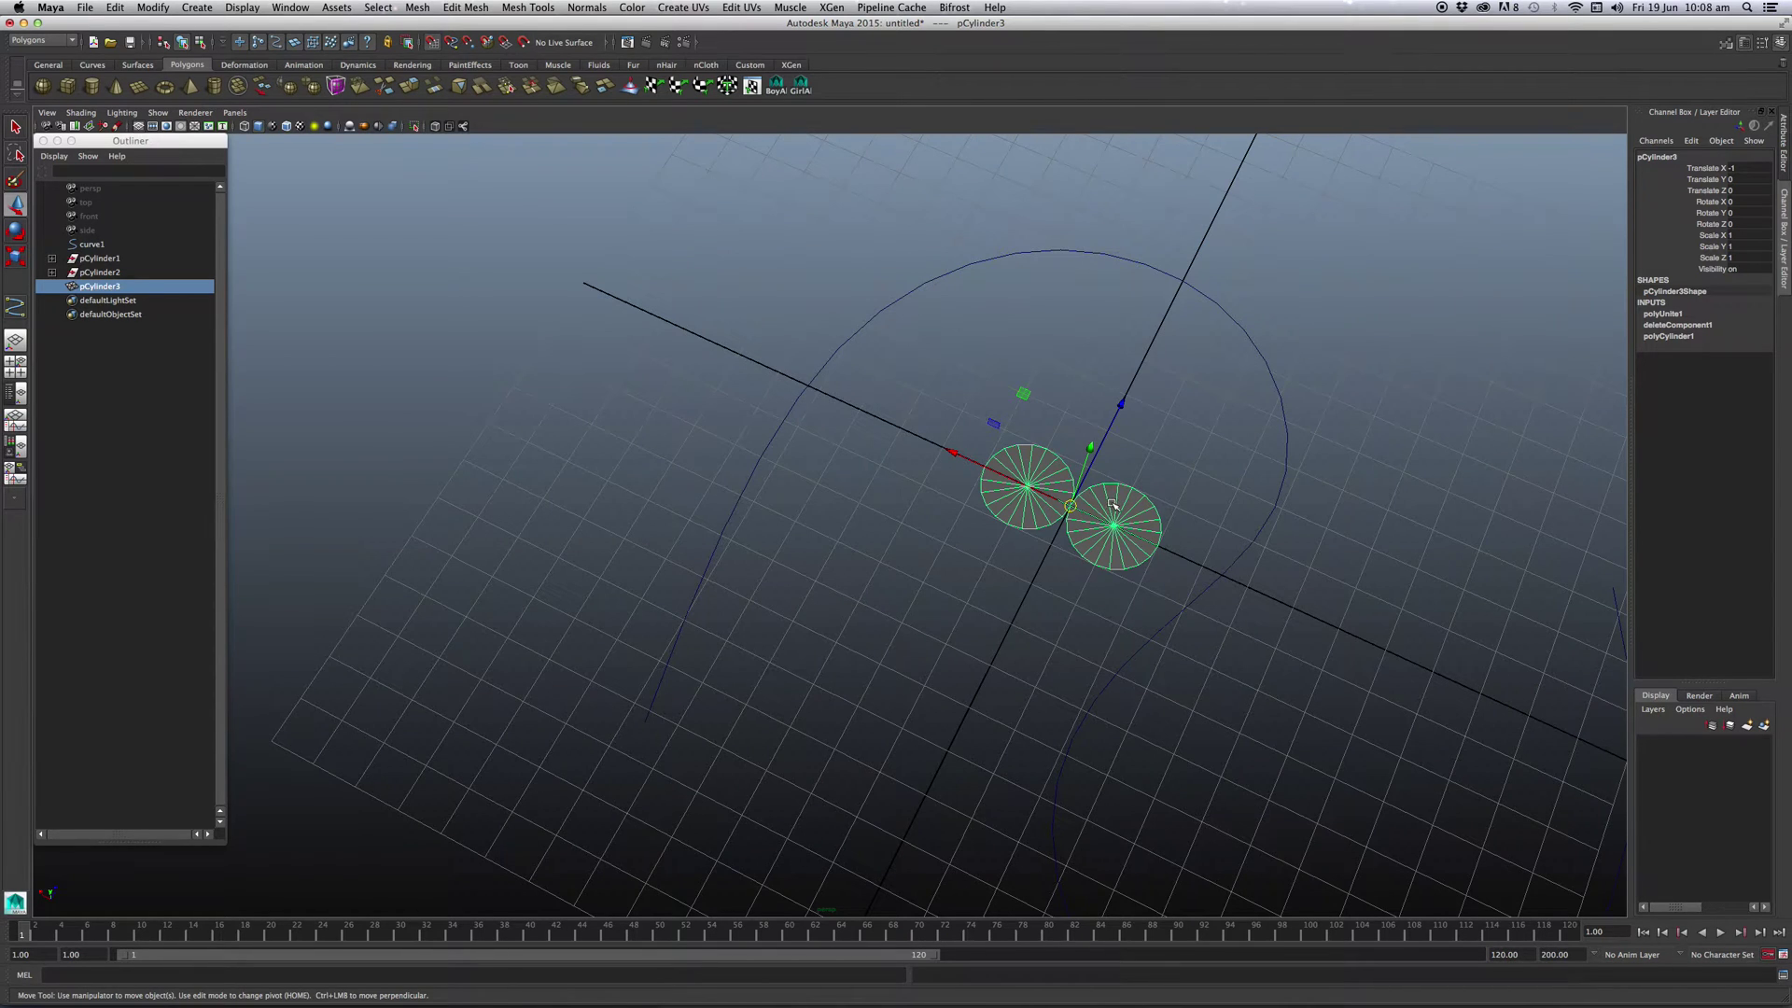
pyautogui.moveTo(662, 714)
pyautogui.keyDown('alt'); pyautogui.mouseDown()
pyautogui.moveTo(916, 672)
pyautogui.moveTo(785, 552)
pyautogui.moveTo(672, 544)
pyautogui.mouseUp(); pyautogui.keyUp('alt')
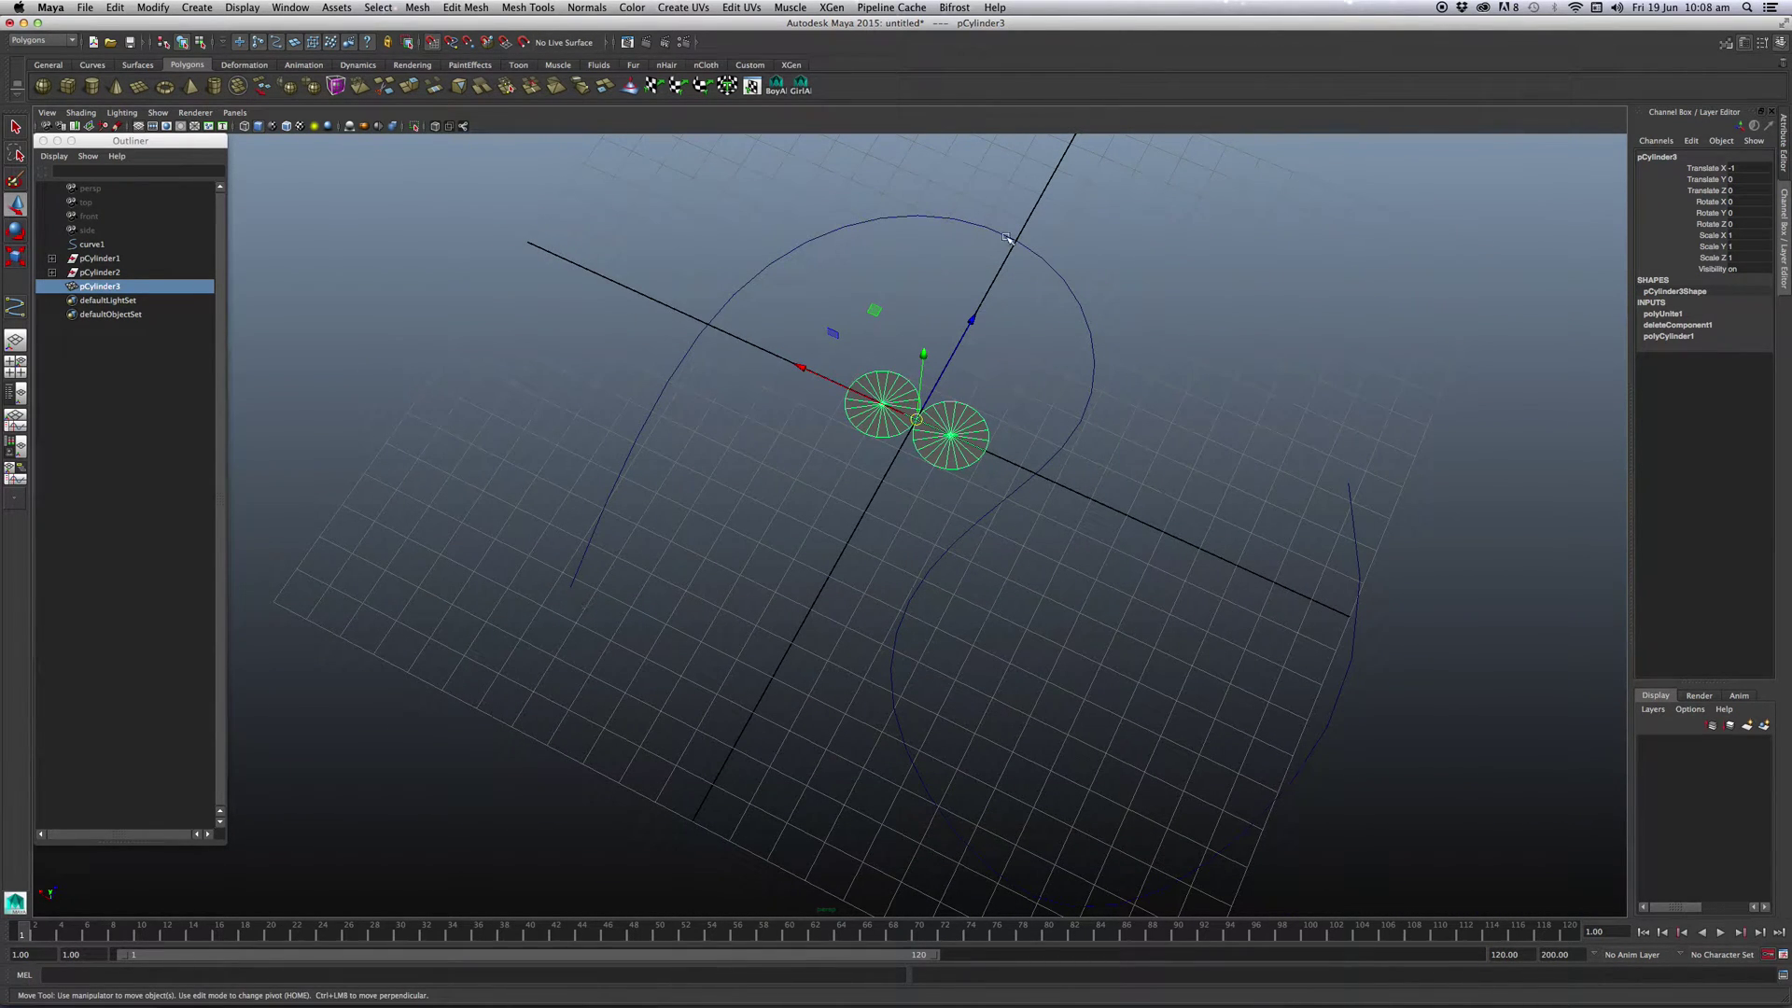
pyautogui.moveTo(691, 464)
pyautogui.keyDown('alt'); pyautogui.mouseDown(button='right')
pyautogui.moveTo(792, 567)
pyautogui.moveTo(812, 560)
pyautogui.mouseUp(button='right'); pyautogui.keyUp('alt')
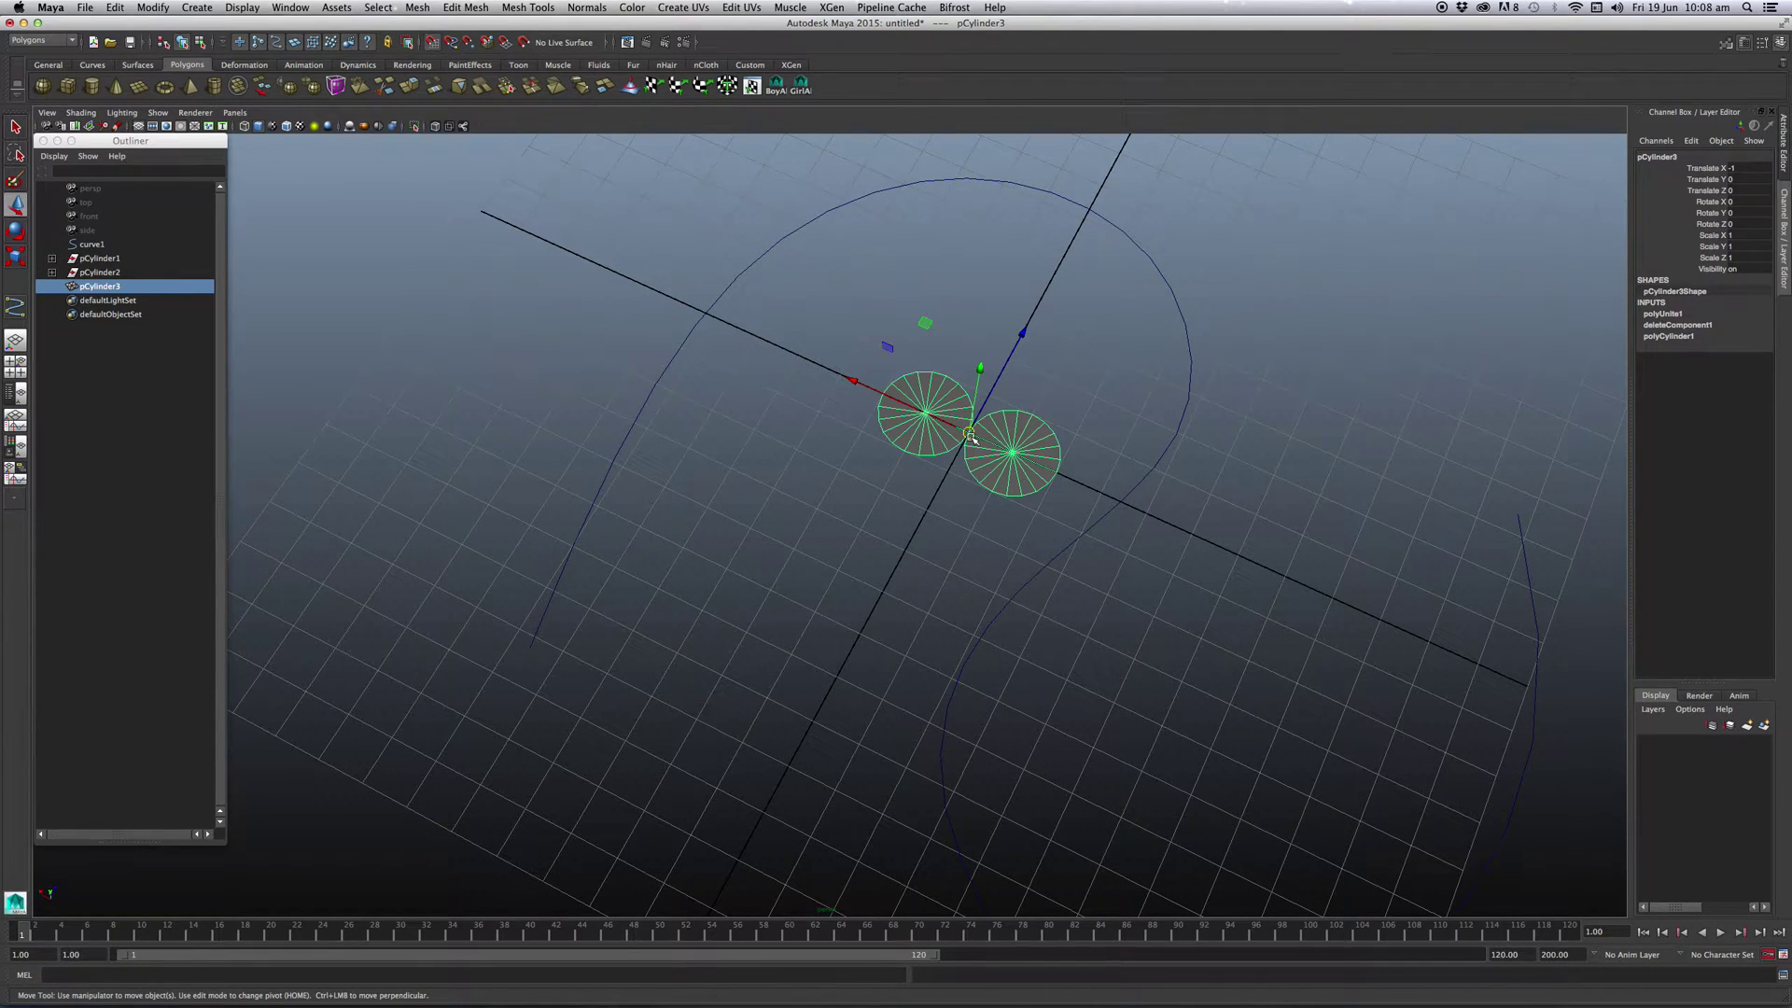
pyautogui.press('c')
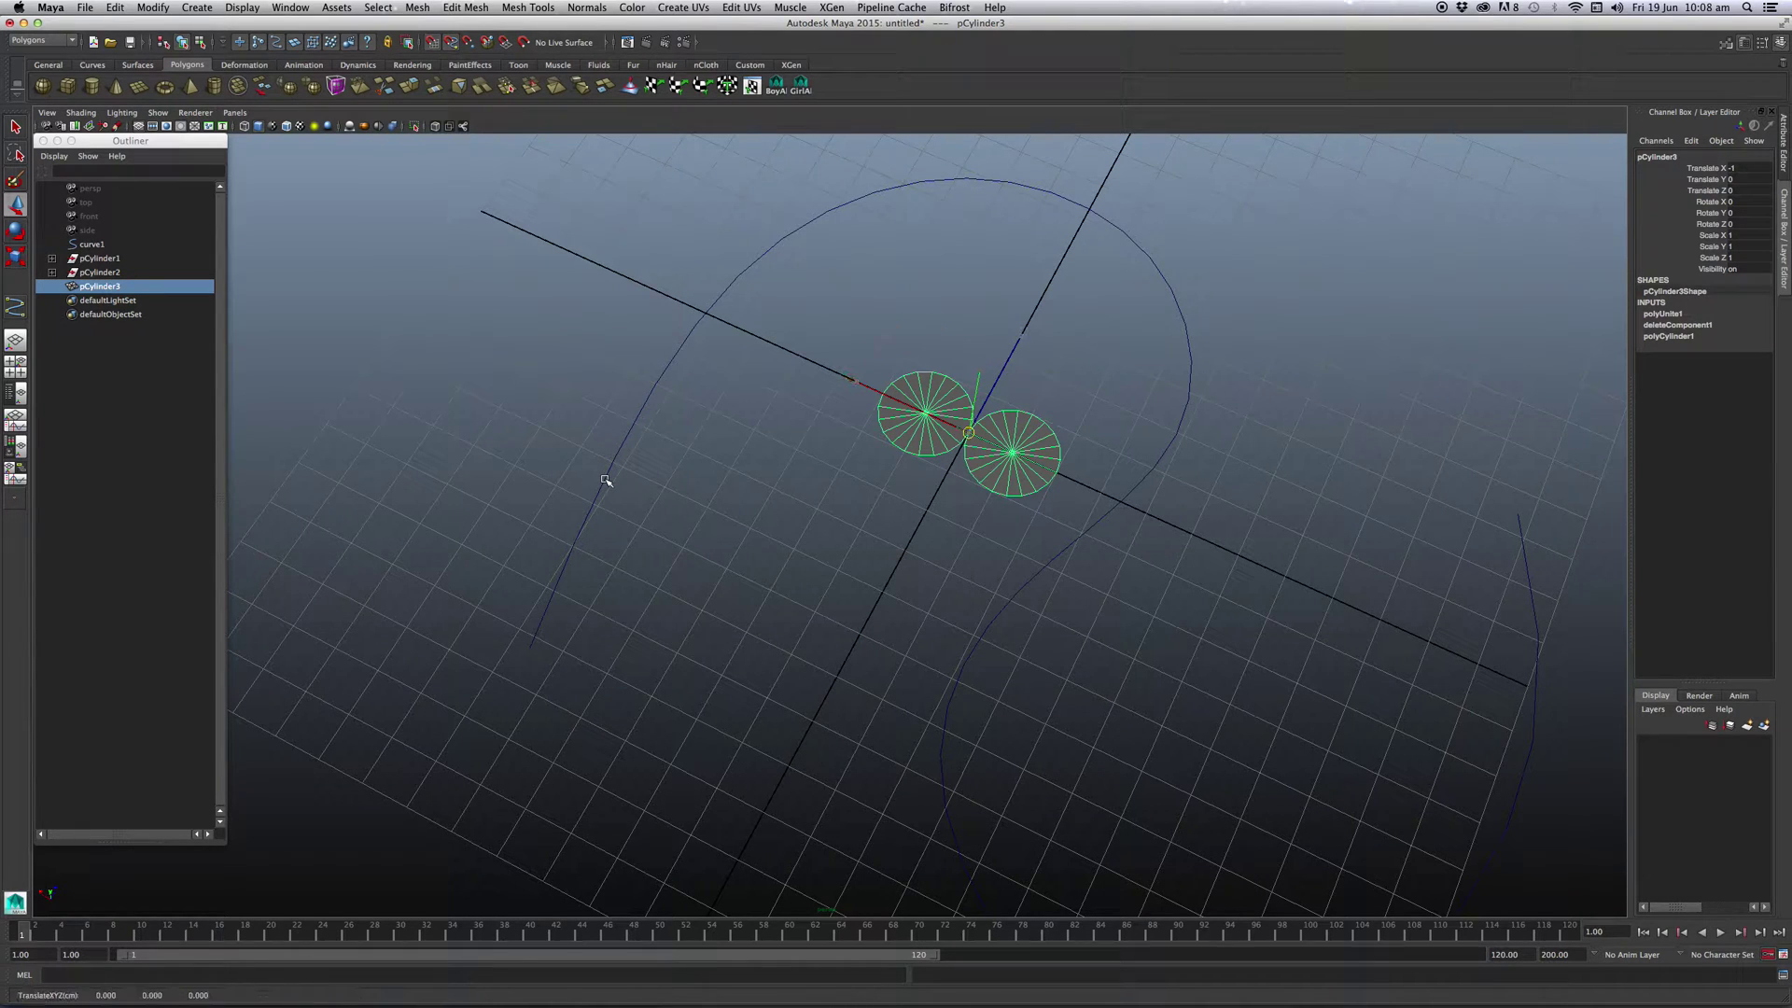
pyautogui.moveTo(605, 480)
pyautogui.mouseDown(button='middle')
pyautogui.moveTo(871, 207)
pyautogui.moveTo(1050, 182)
pyautogui.moveTo(803, 252)
pyautogui.moveTo(639, 424)
pyautogui.moveTo(1003, 182)
pyautogui.moveTo(1158, 472)
pyautogui.moveTo(1172, 294)
pyautogui.moveTo(679, 496)
pyautogui.moveTo(1216, 330)
pyautogui.moveTo(644, 554)
pyautogui.moveTo(512, 684)
pyautogui.mouseUp(button='middle')
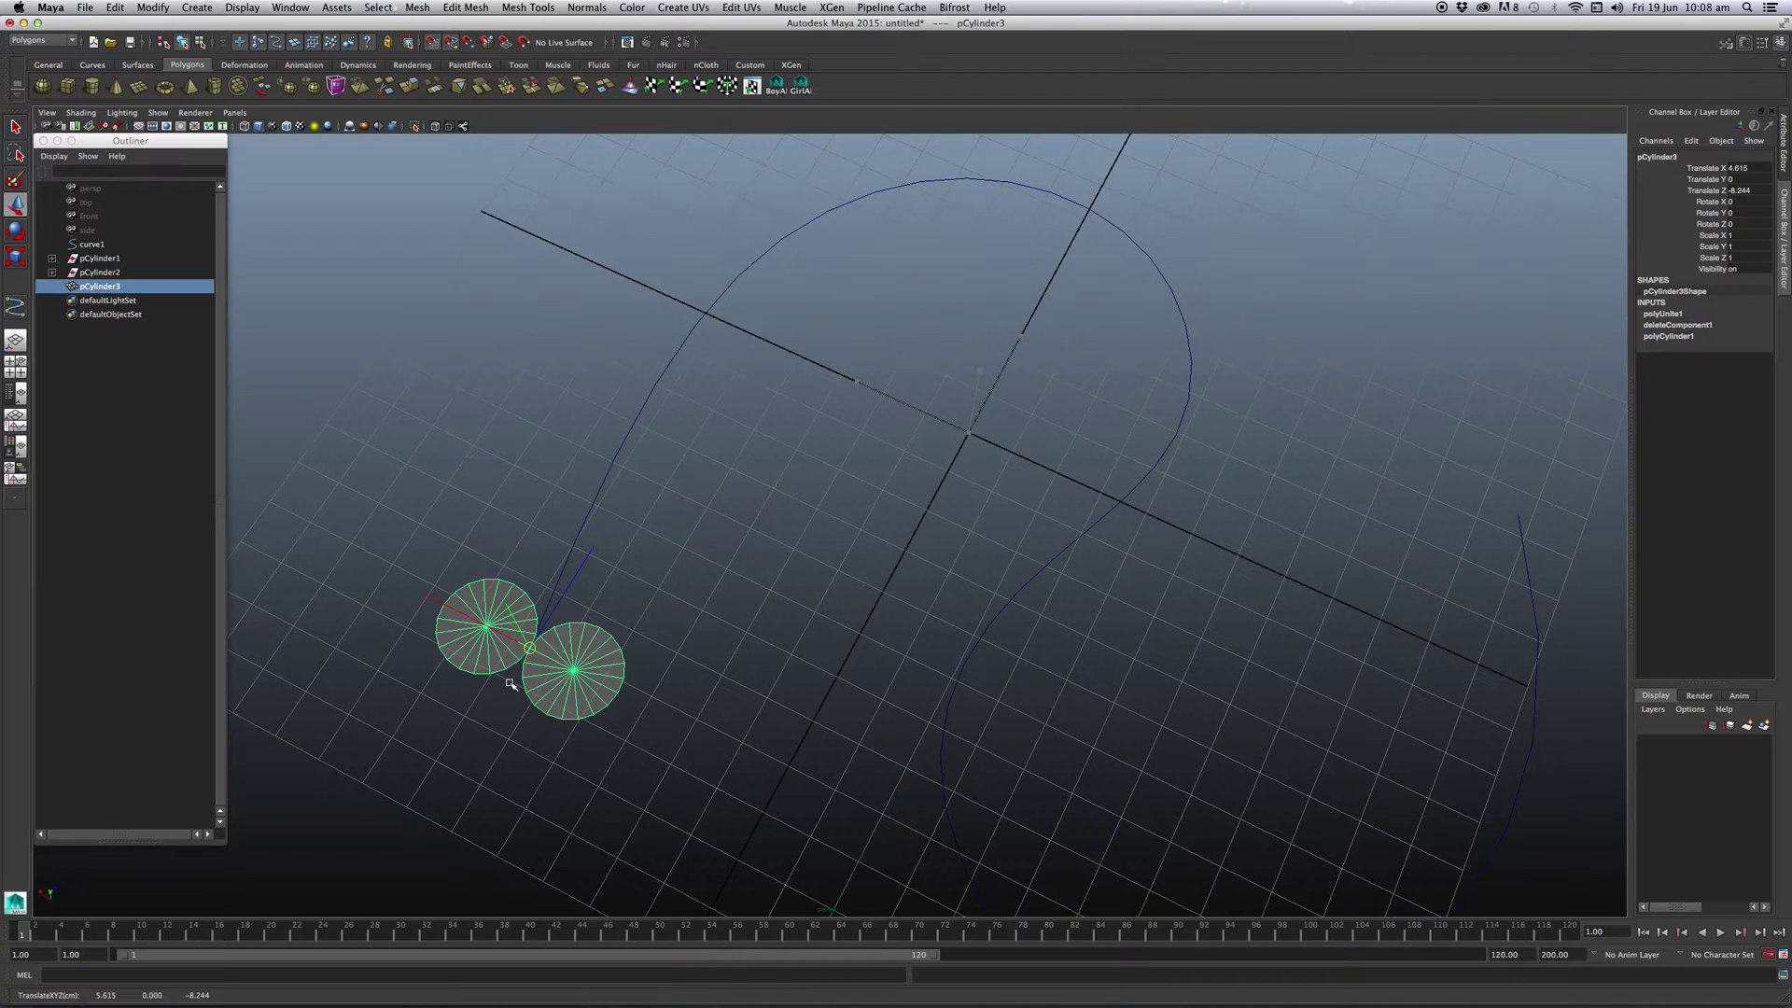
# - Scale the cylinder pair down to 0.361
pyautogui.press('f')
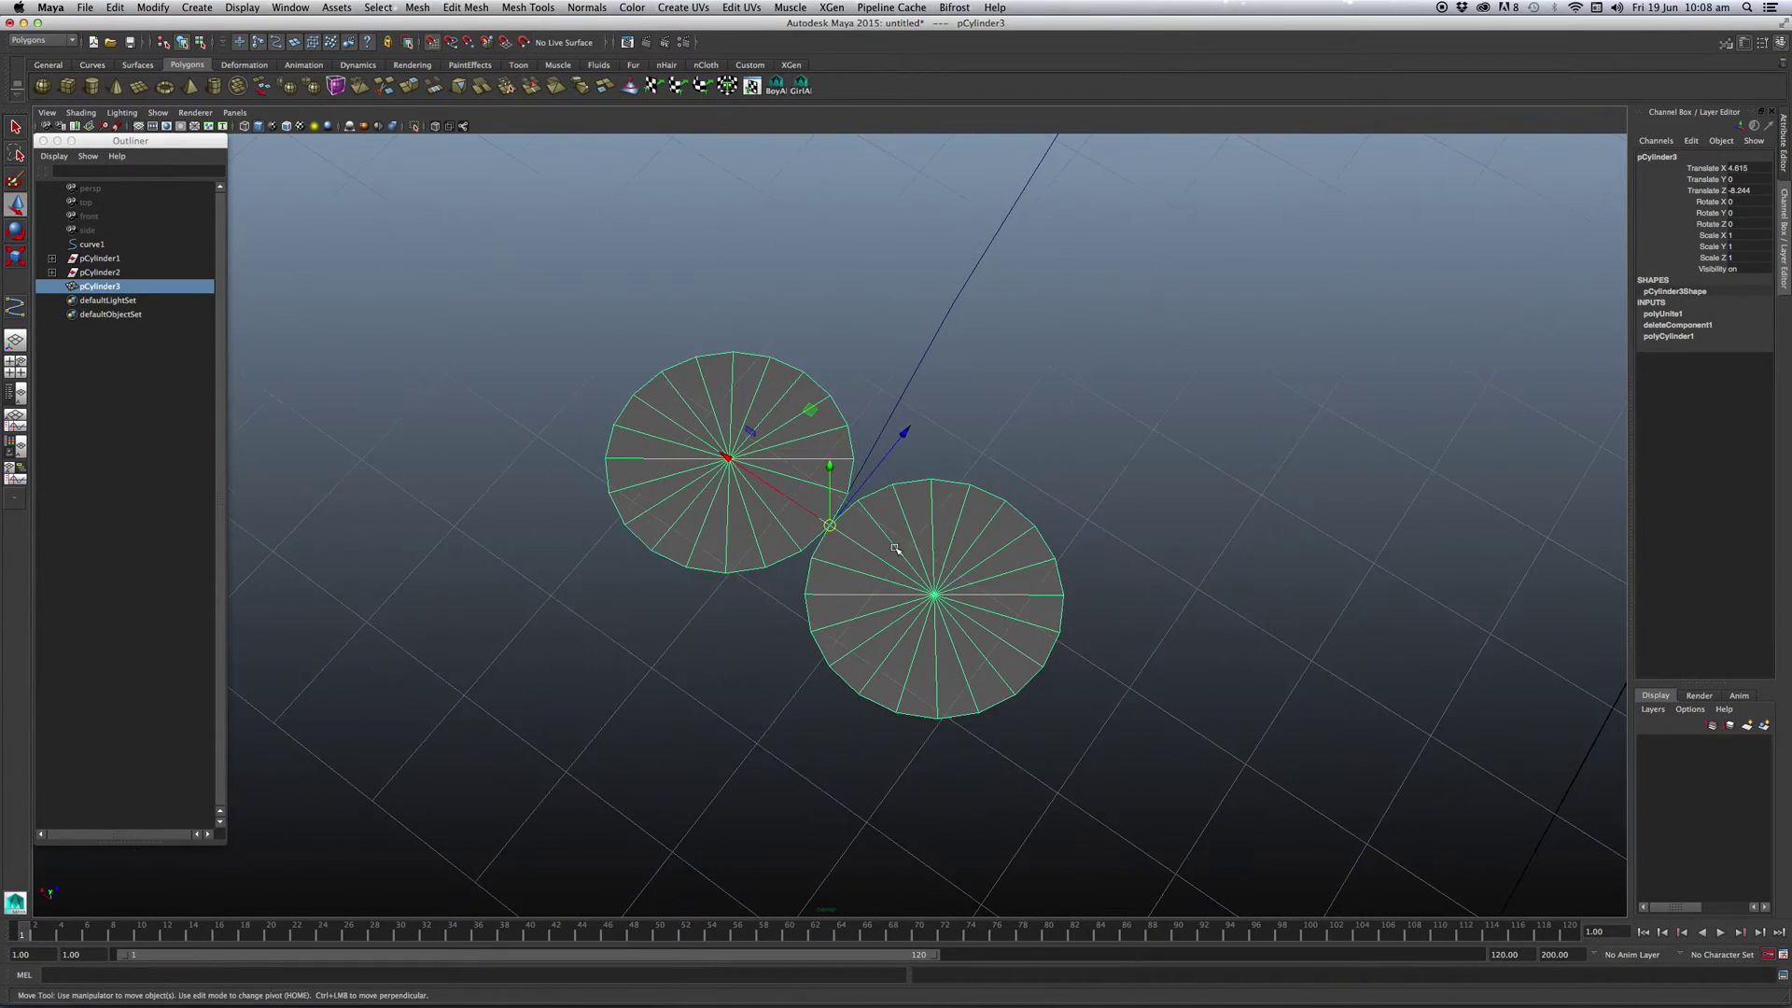
pyautogui.moveTo(895, 549)
pyautogui.keyDown('alt'); pyautogui.mouseDown()
pyautogui.moveTo(847, 526)
pyautogui.moveTo(718, 520)
pyautogui.mouseUp(); pyautogui.keyUp('alt')
pyautogui.press('r')
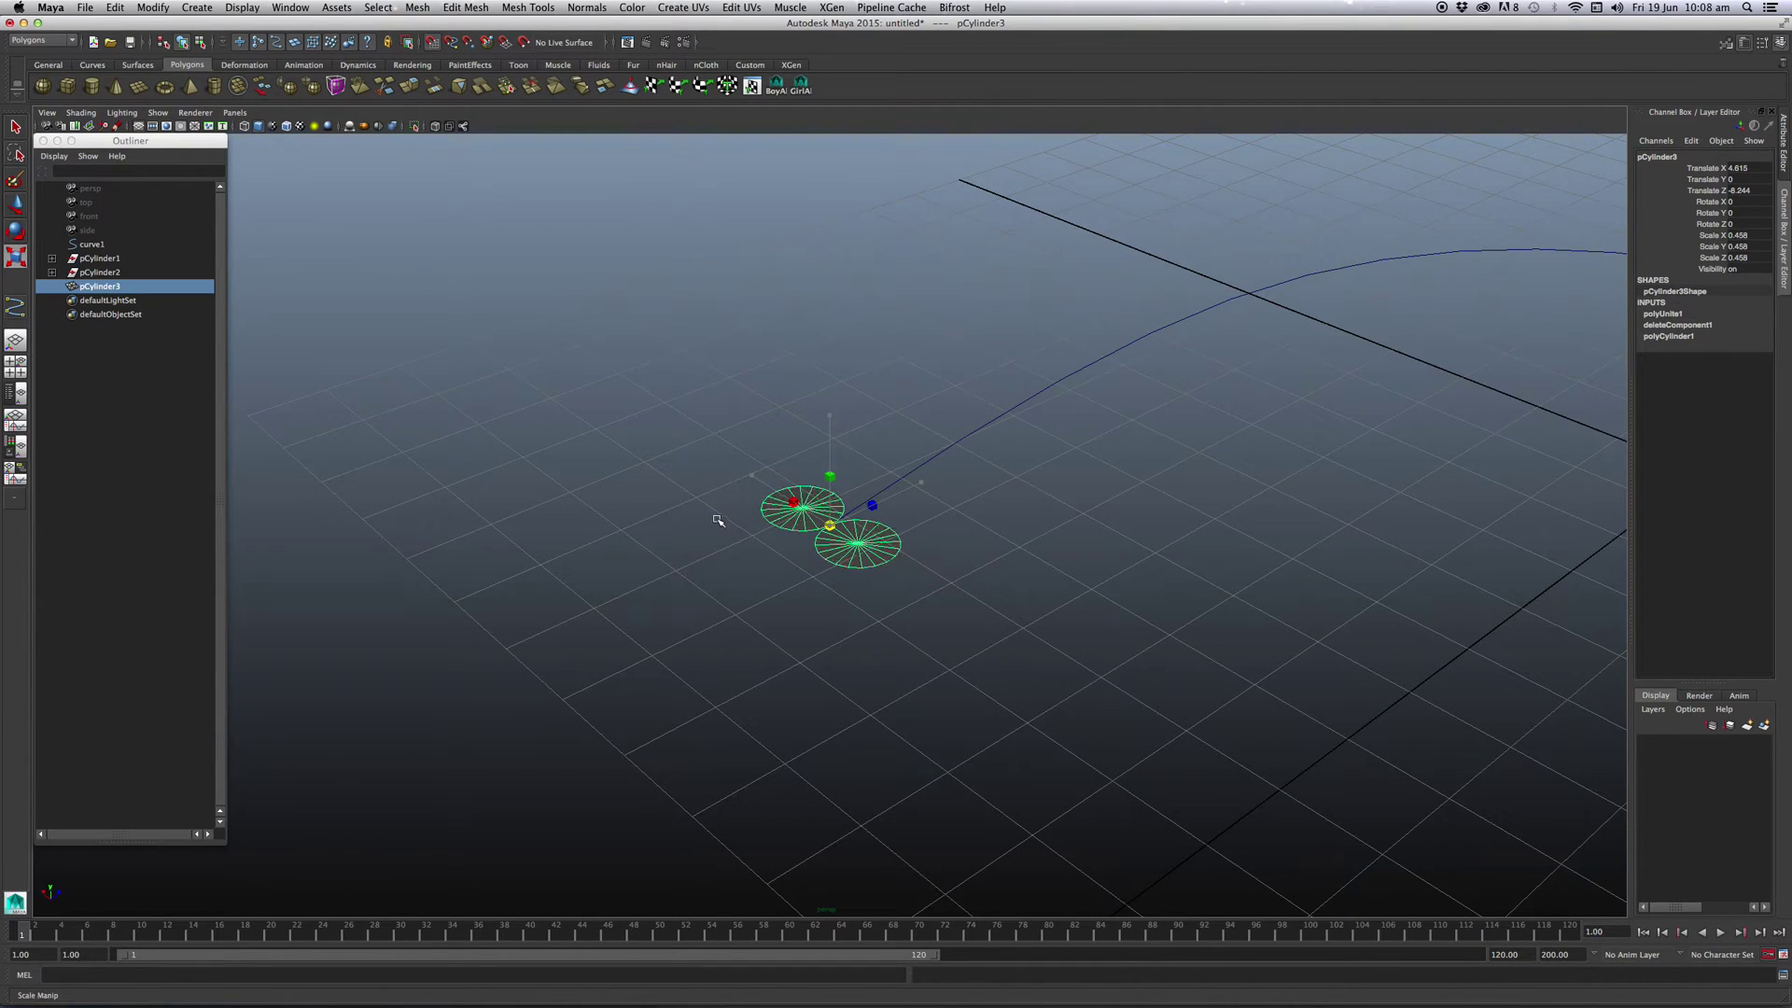
pyautogui.moveTo(718, 520); pyautogui.dragTo(733, 521, button='middle')
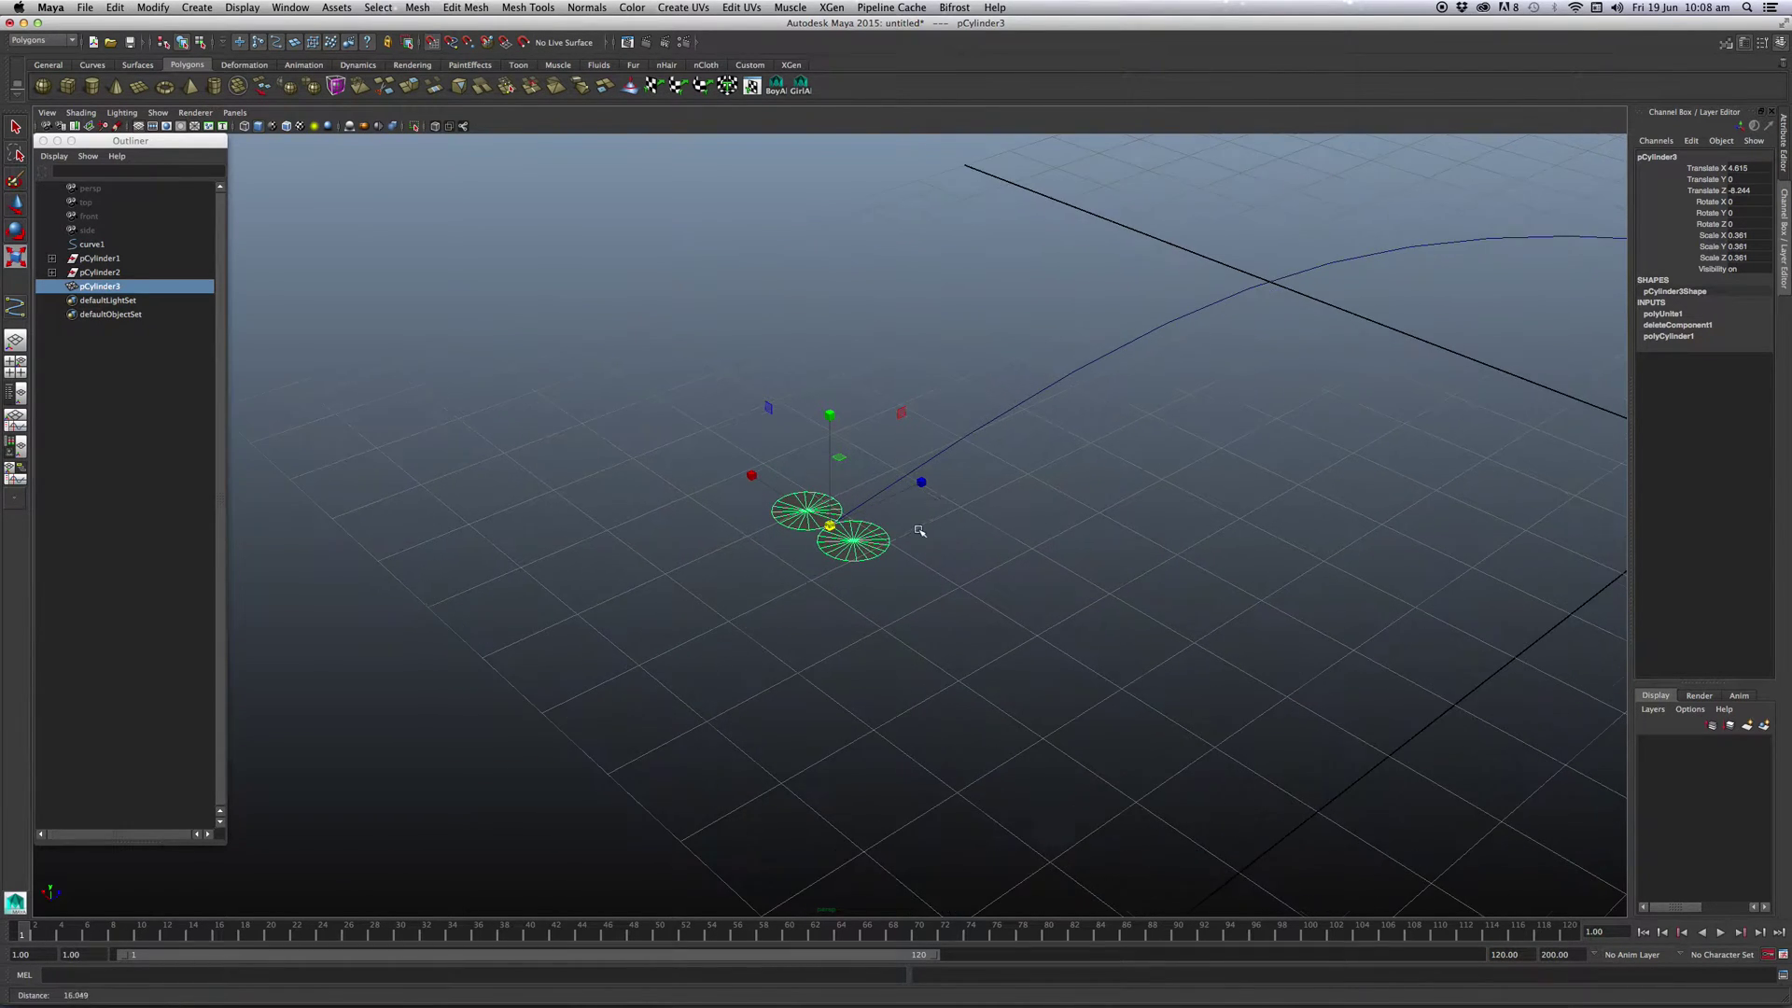
# - Set the cylinders' Rotate X to -90 so they stand upright
pyautogui.keyDown('alt'); pyautogui.moveTo(887, 520); pyautogui.dragTo(790, 586); pyautogui.keyUp('alt')
pyautogui.press('e')
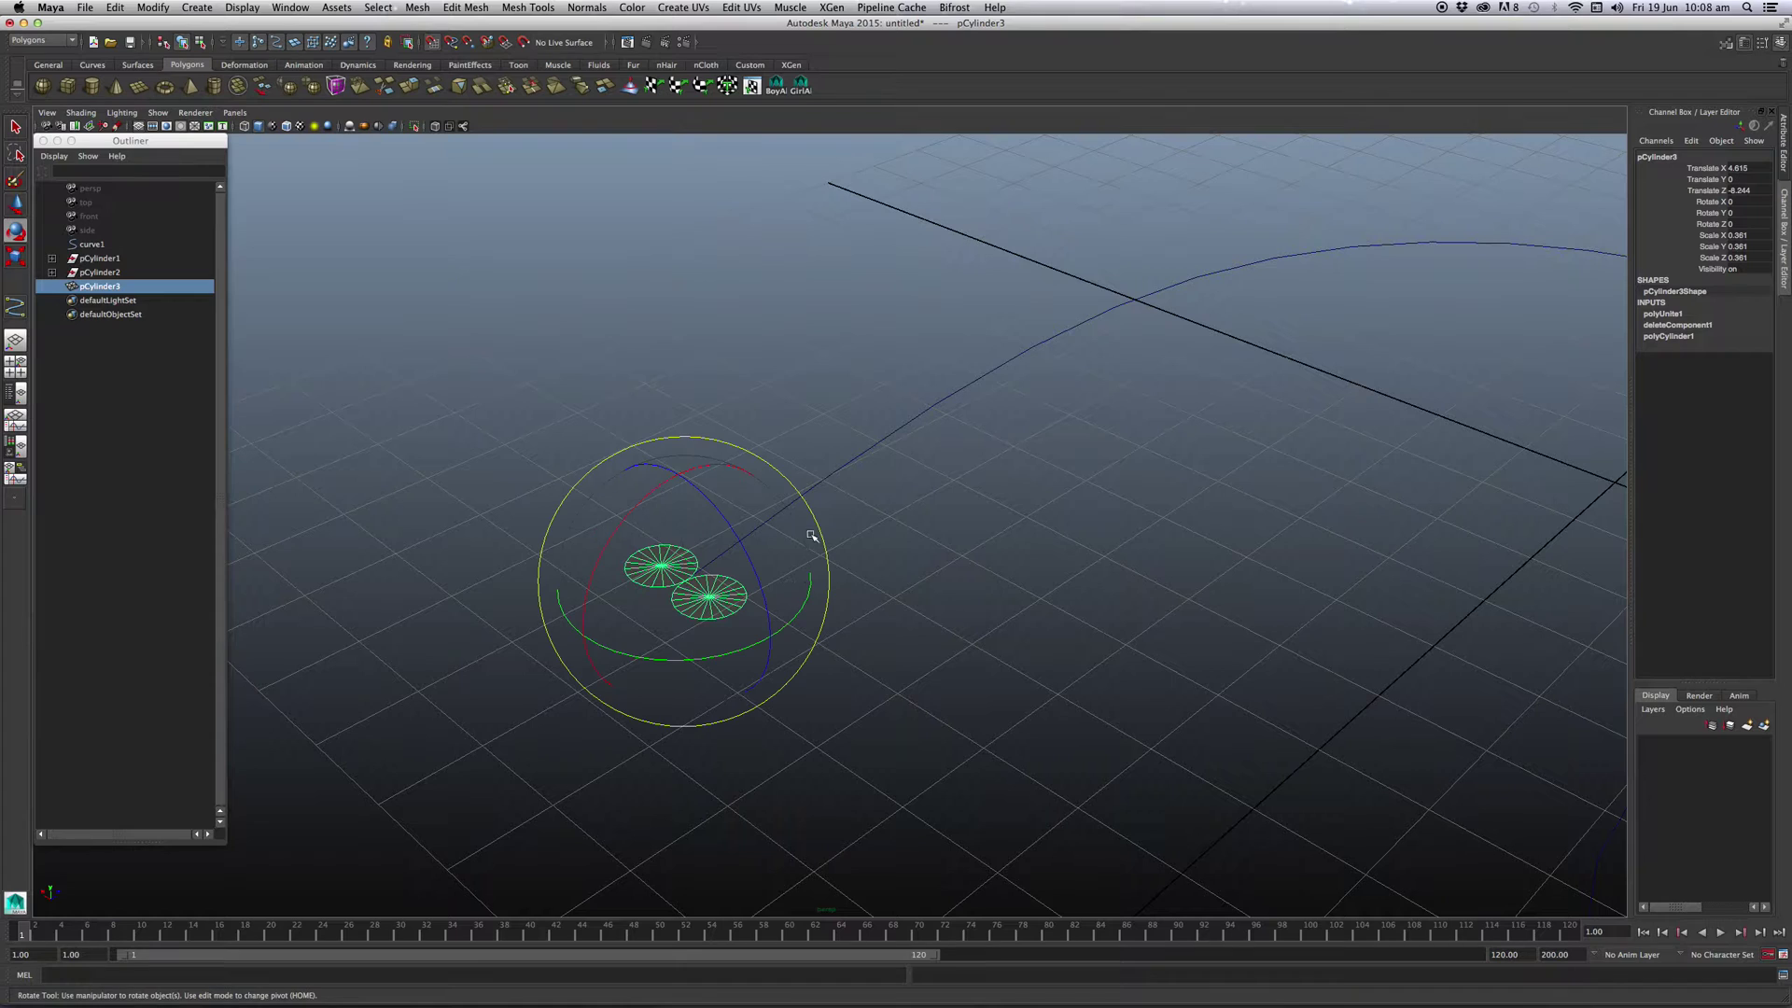
pyautogui.moveTo(707, 469)
pyautogui.mouseDown()
pyautogui.moveTo(613, 514)
pyautogui.moveTo(559, 596)
pyautogui.mouseUp()
pyautogui.doubleClick(1745, 202)
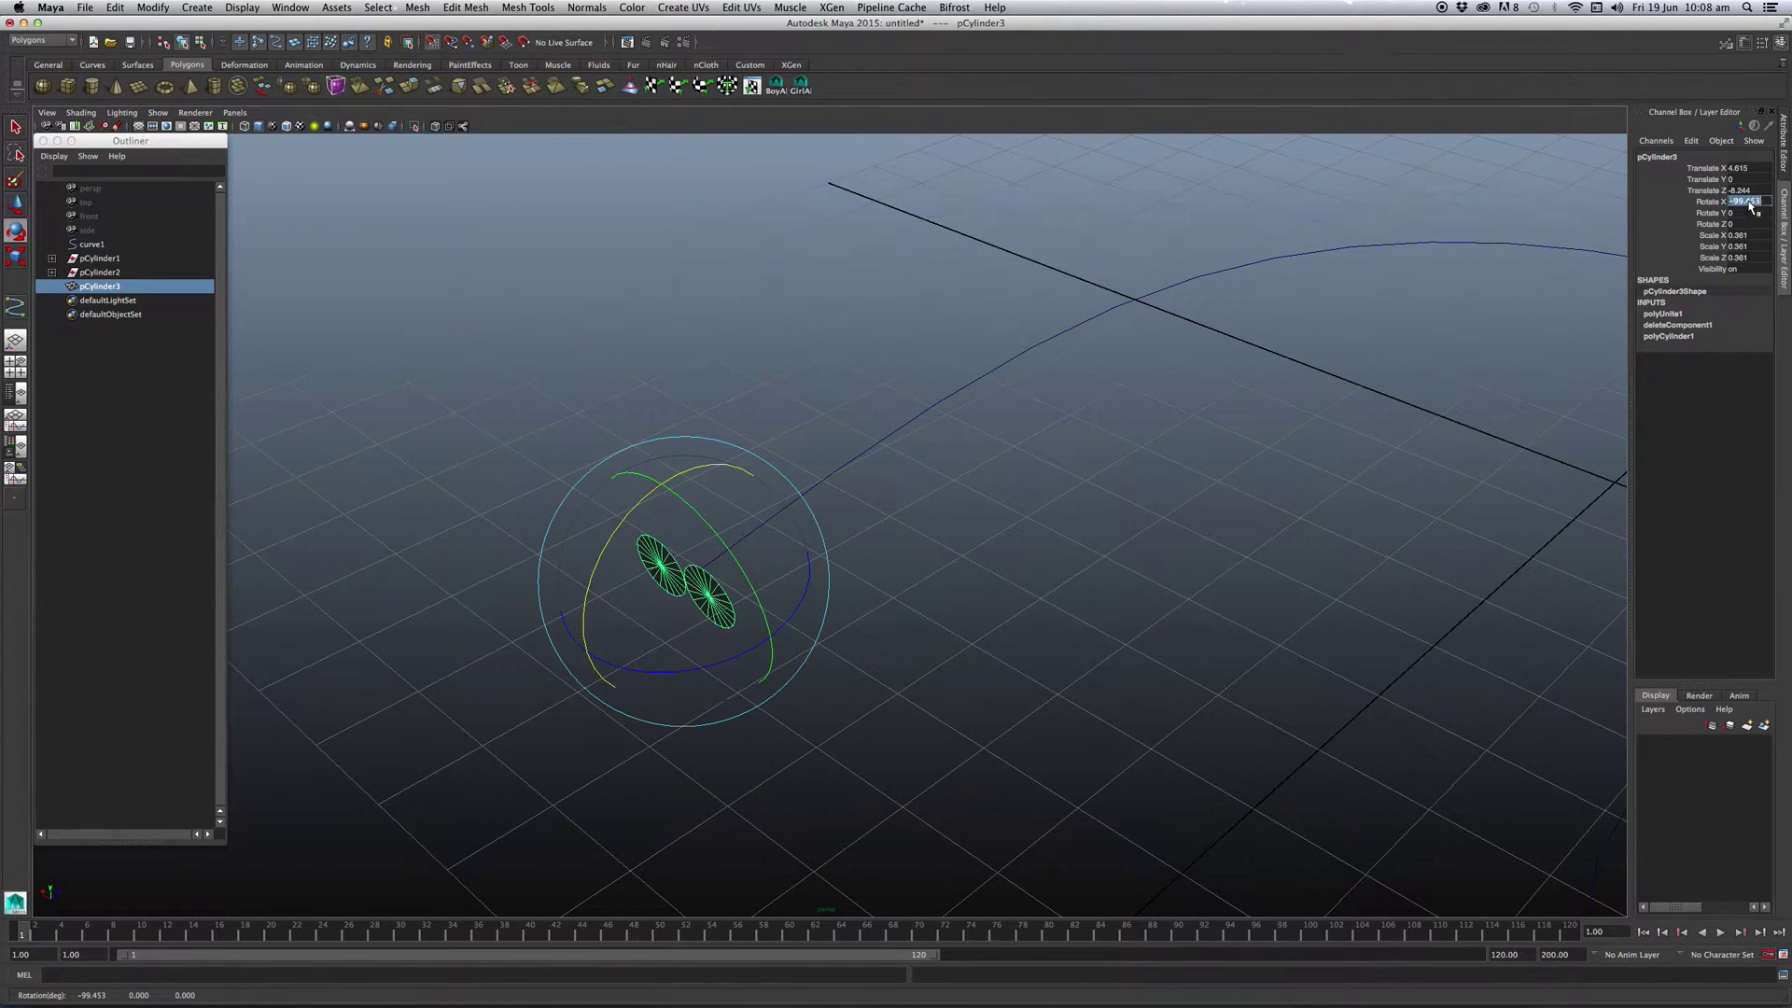
pyautogui.write('-90')
pyautogui.press('Return')
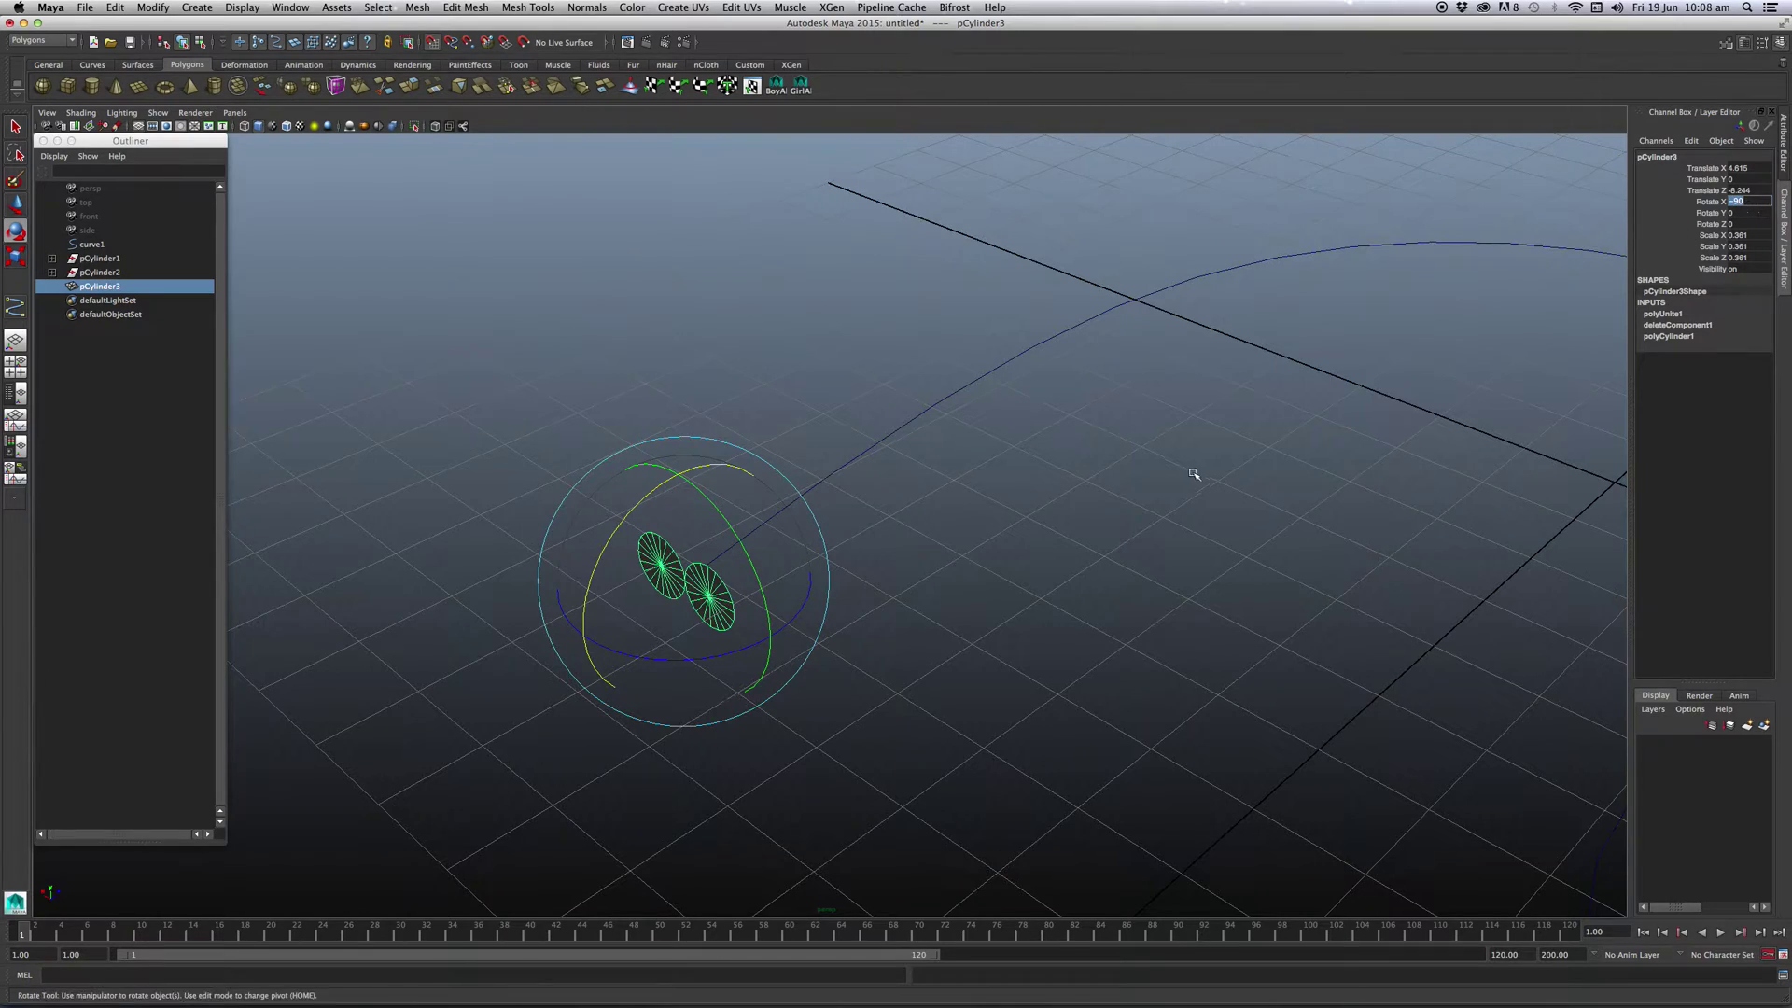
pyautogui.moveTo(1192, 472)
pyautogui.keyDown('alt'); pyautogui.mouseDown()
pyautogui.moveTo(876, 489)
pyautogui.moveTo(916, 508)
pyautogui.moveTo(772, 401)
pyautogui.moveTo(730, 404)
pyautogui.mouseUp(); pyautogui.keyUp('alt')
# - Select the cylinder pair and add curve1 to the selection
pyautogui.click(869, 461)
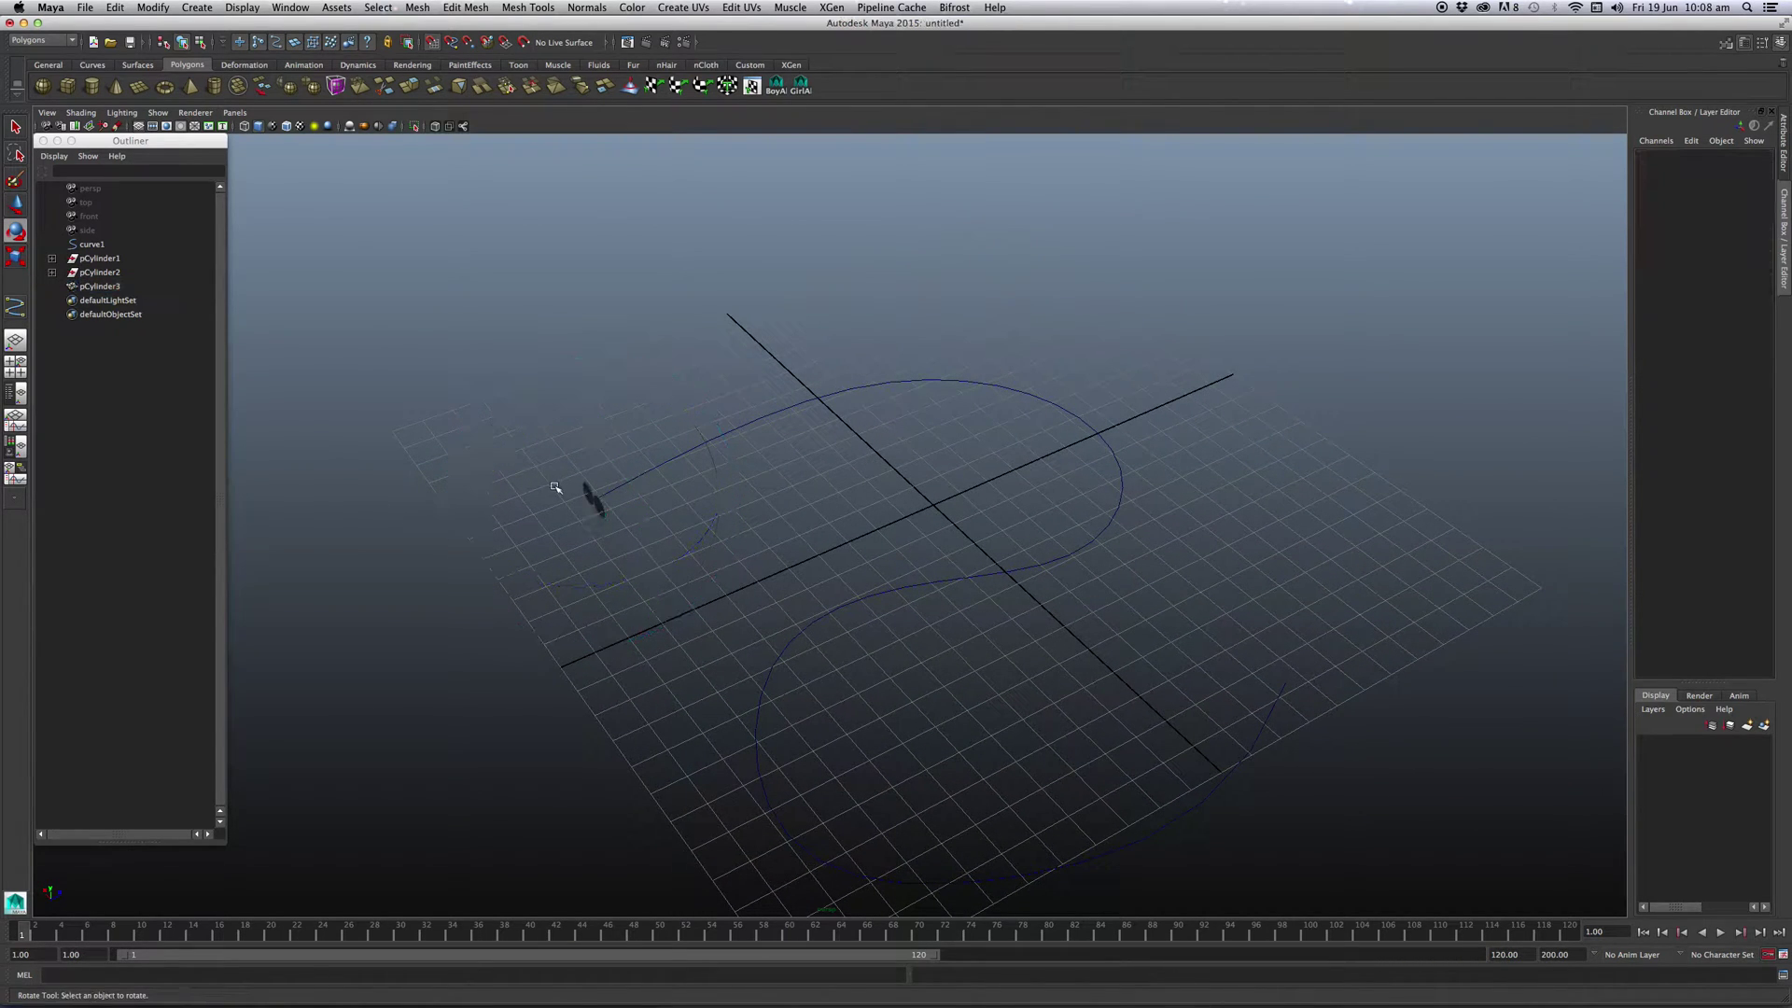
pyautogui.click(599, 509)
pyautogui.press('q')
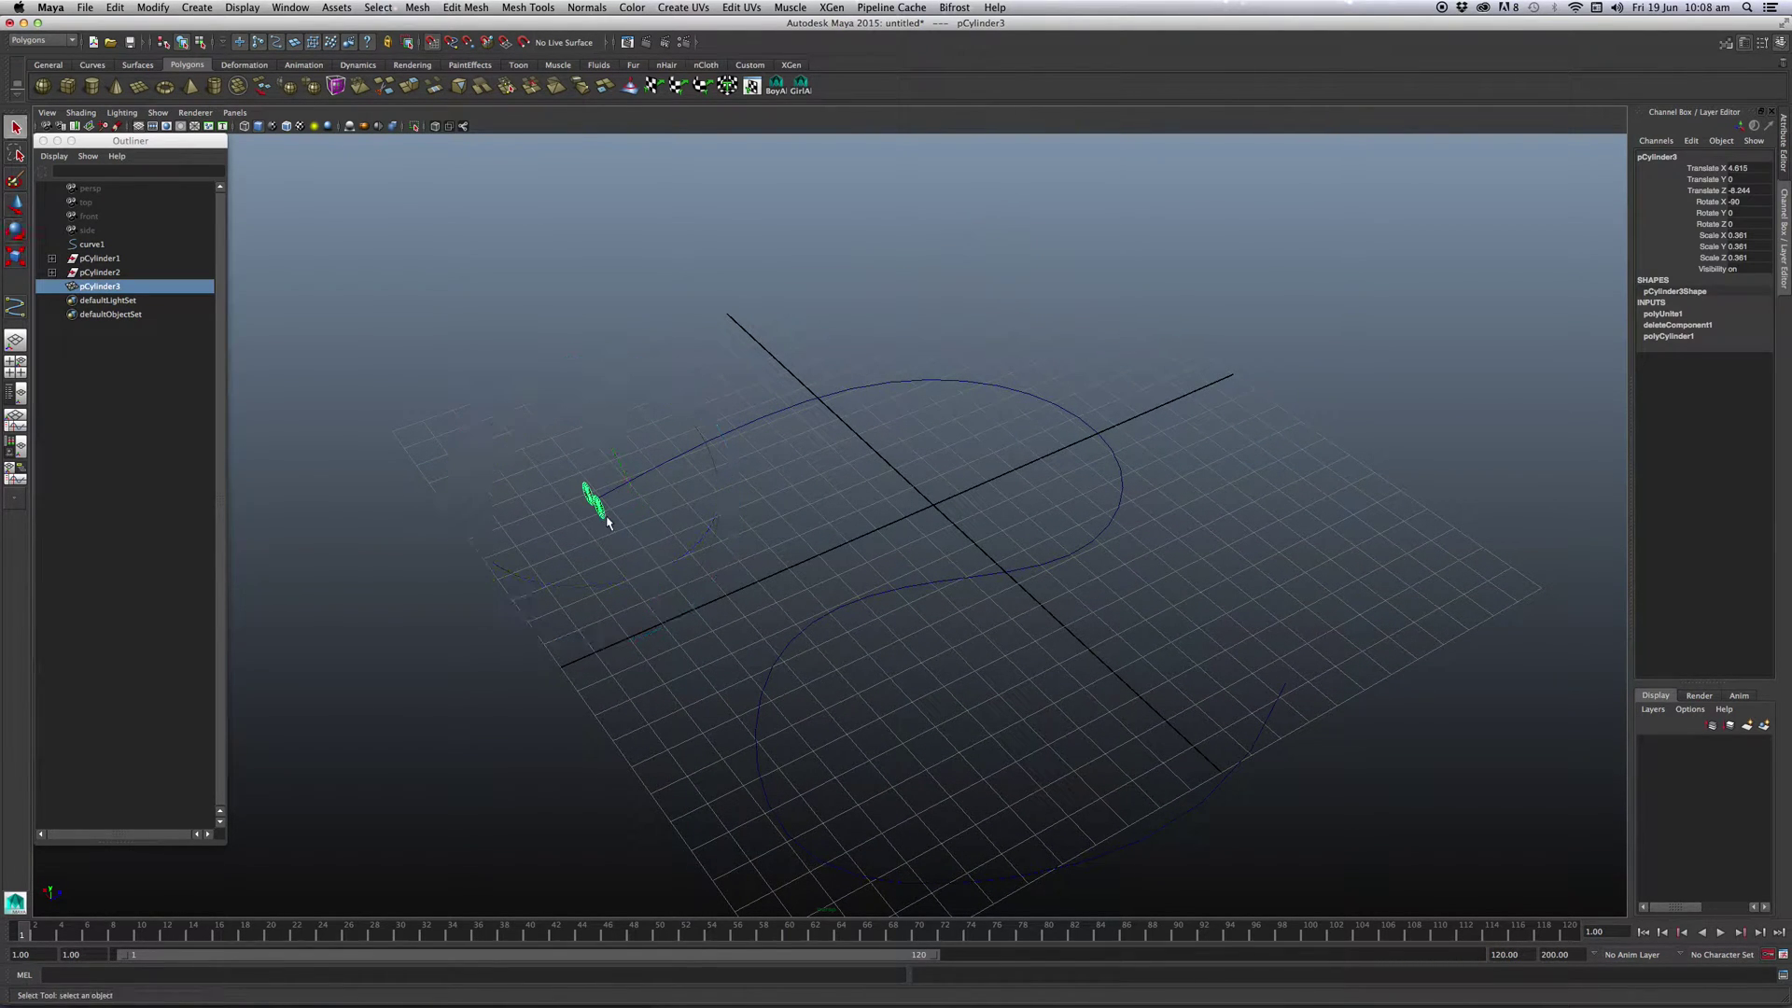
pyautogui.keyDown('shift'); pyautogui.moveTo(784, 379); pyautogui.dragTo(801, 430); pyautogui.keyUp('shift')
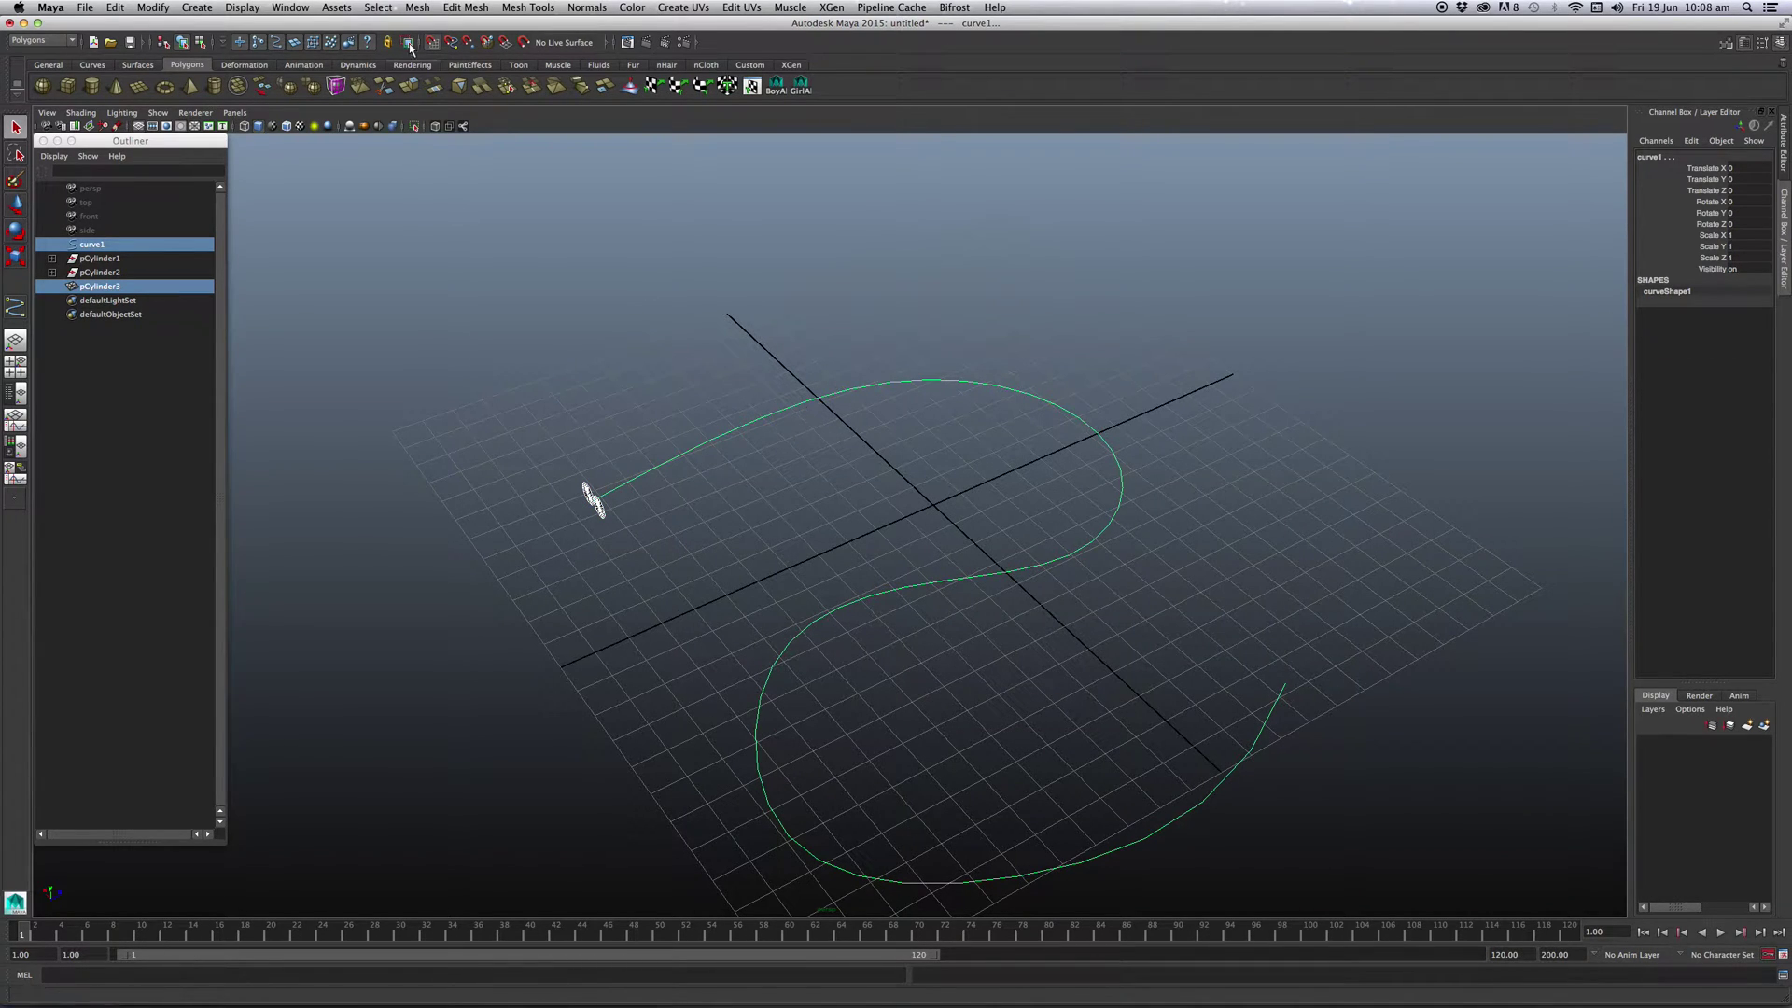
# - Reset the Edit Mesh > Extrude options to their default settings
pyautogui.click(418, 7)
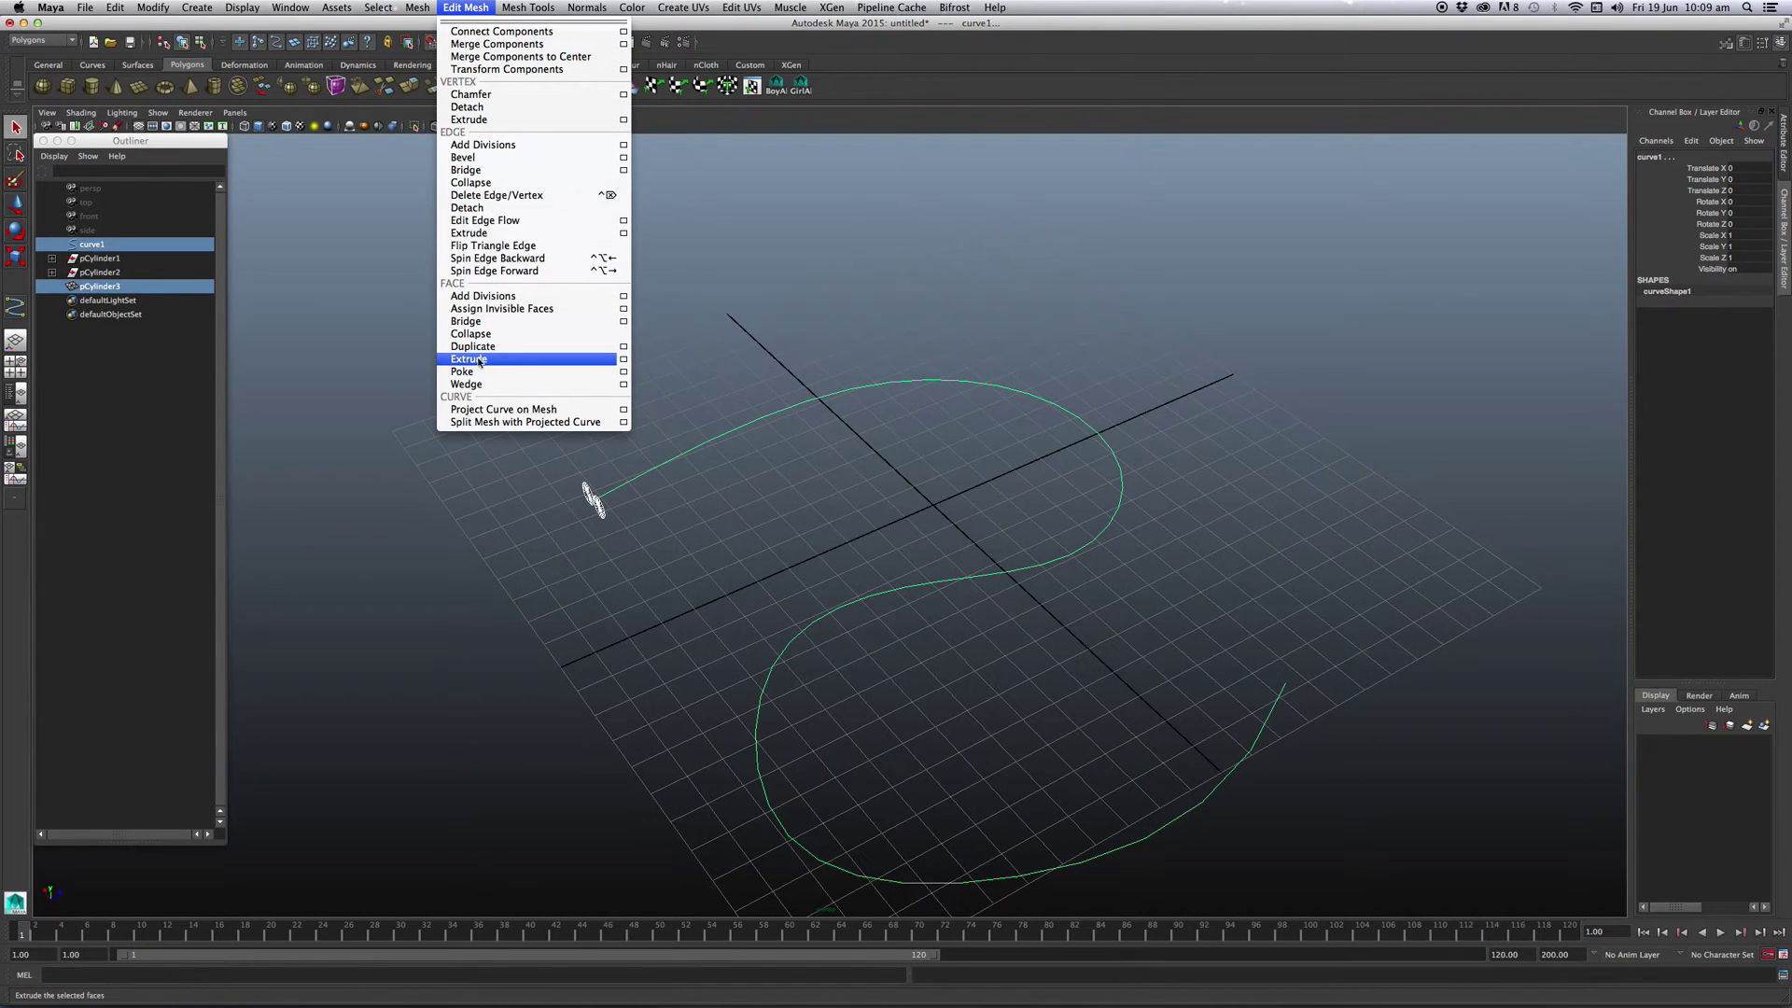
pyautogui.click(624, 360)
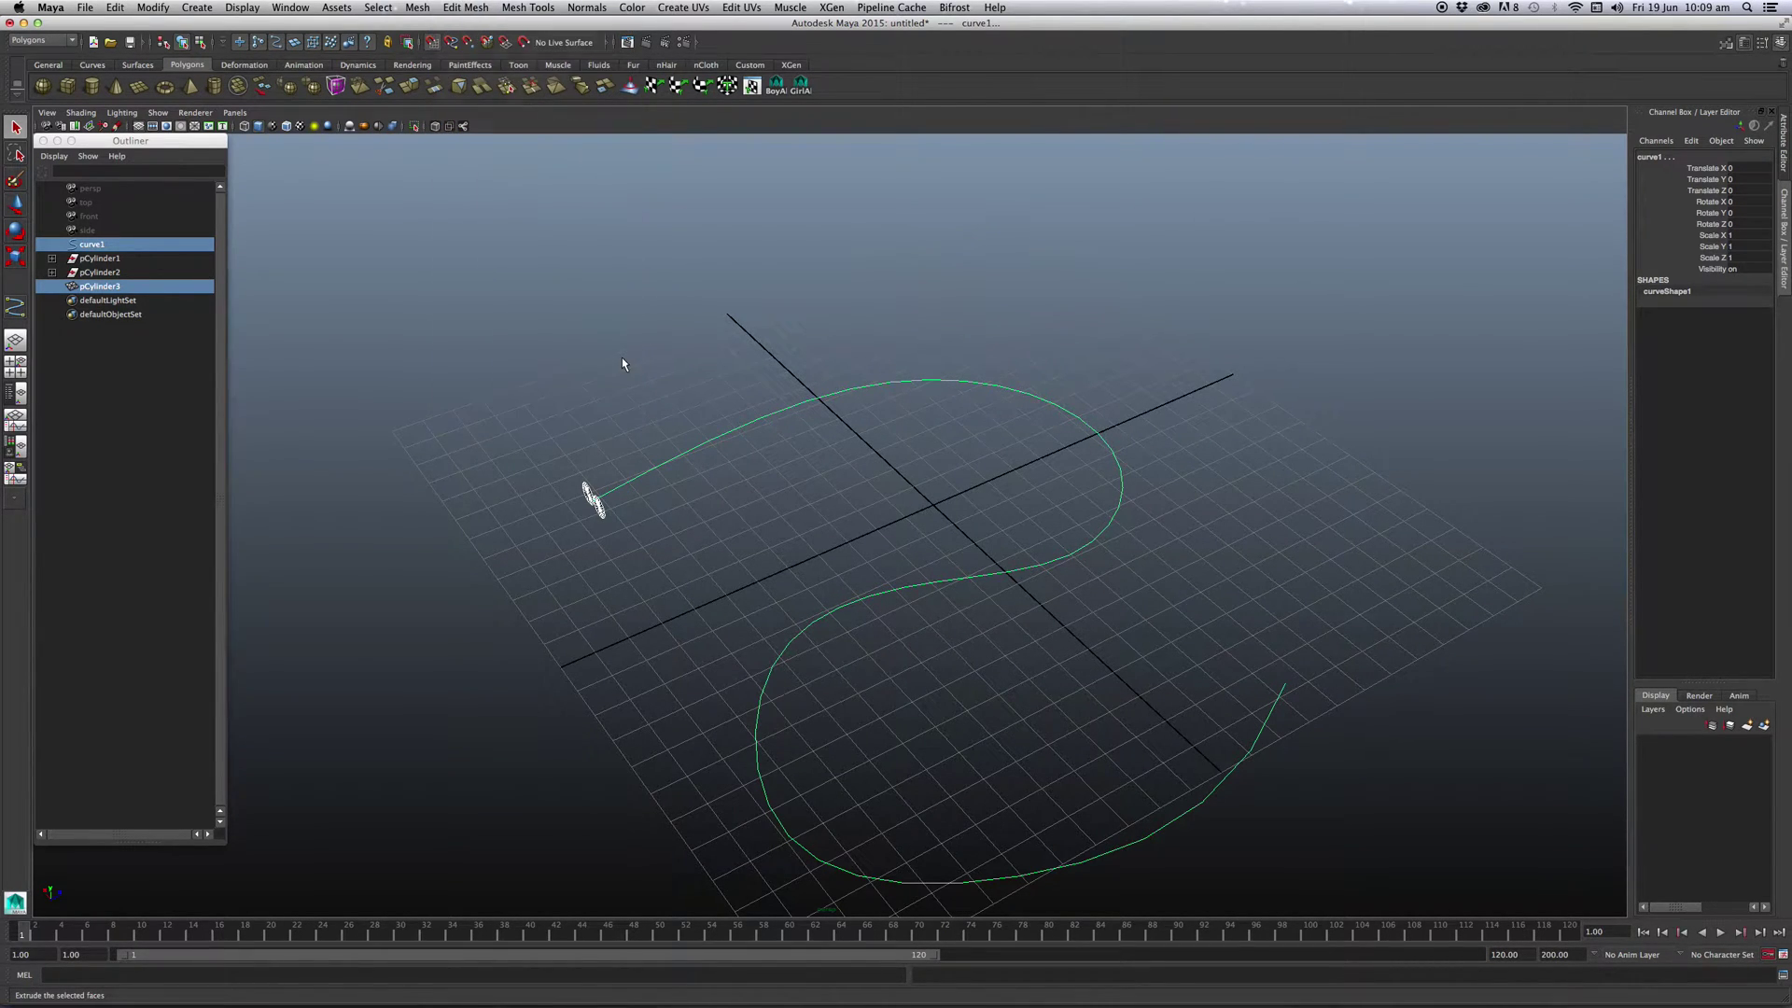
pyautogui.click(749, 484)
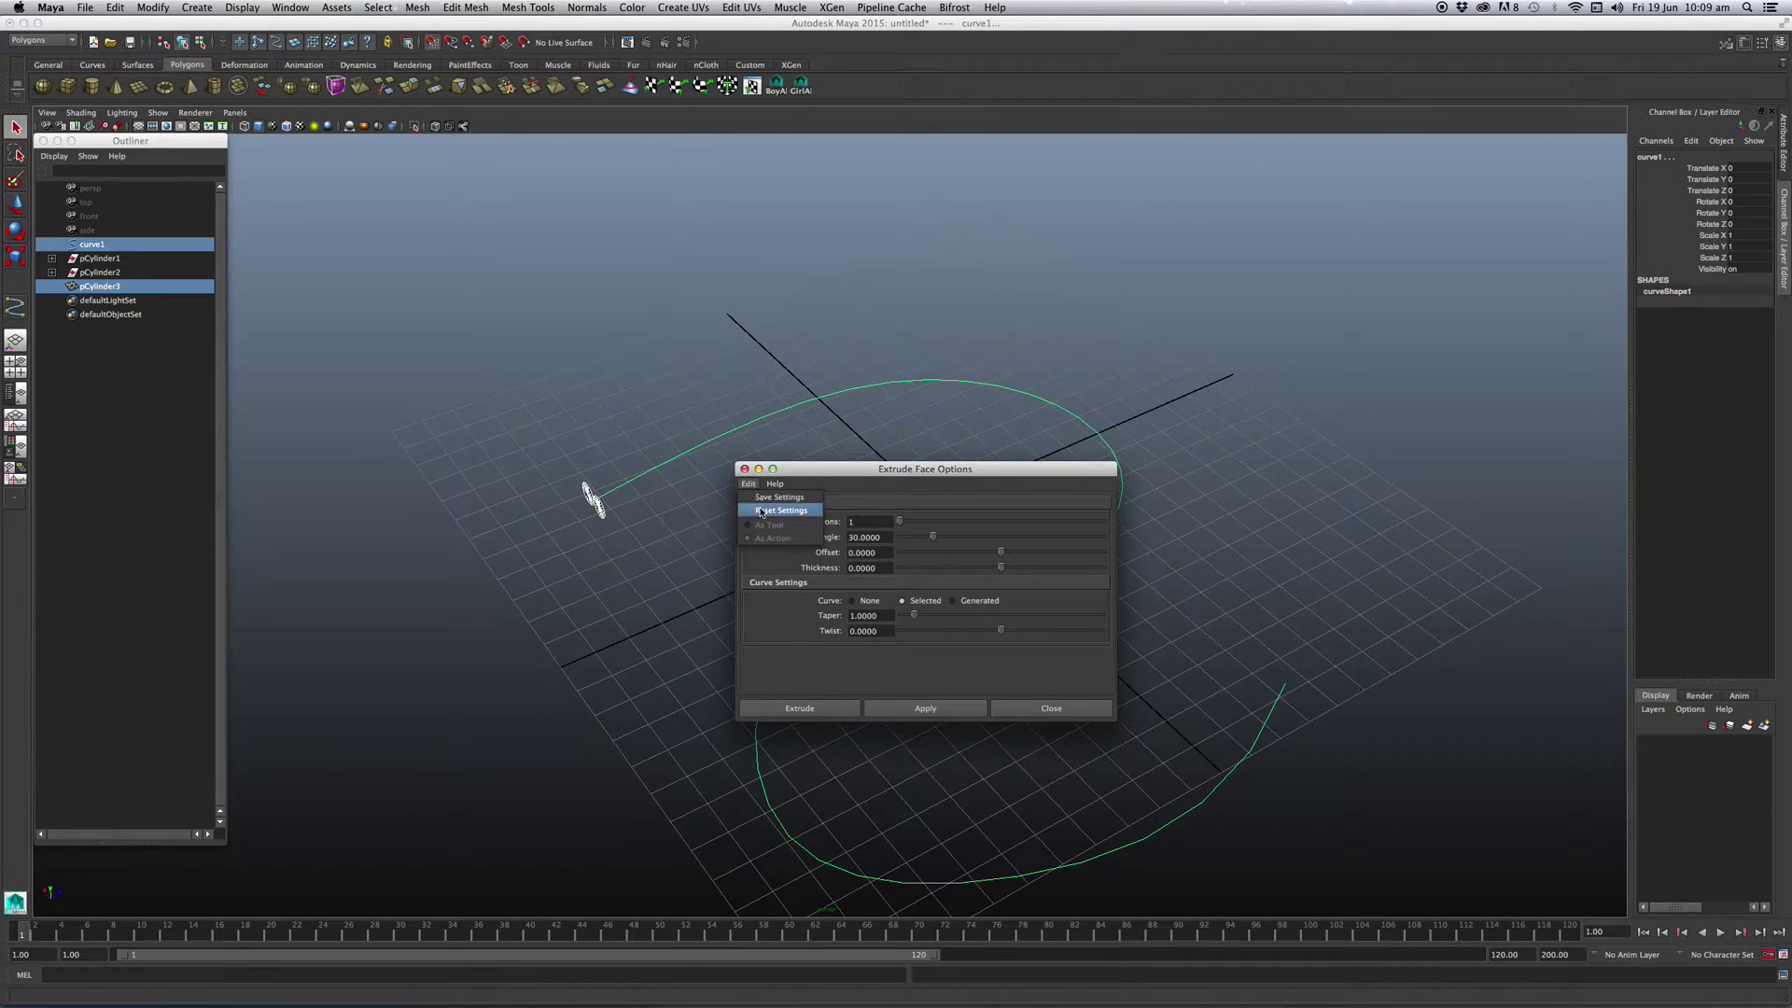
pyautogui.click(762, 511)
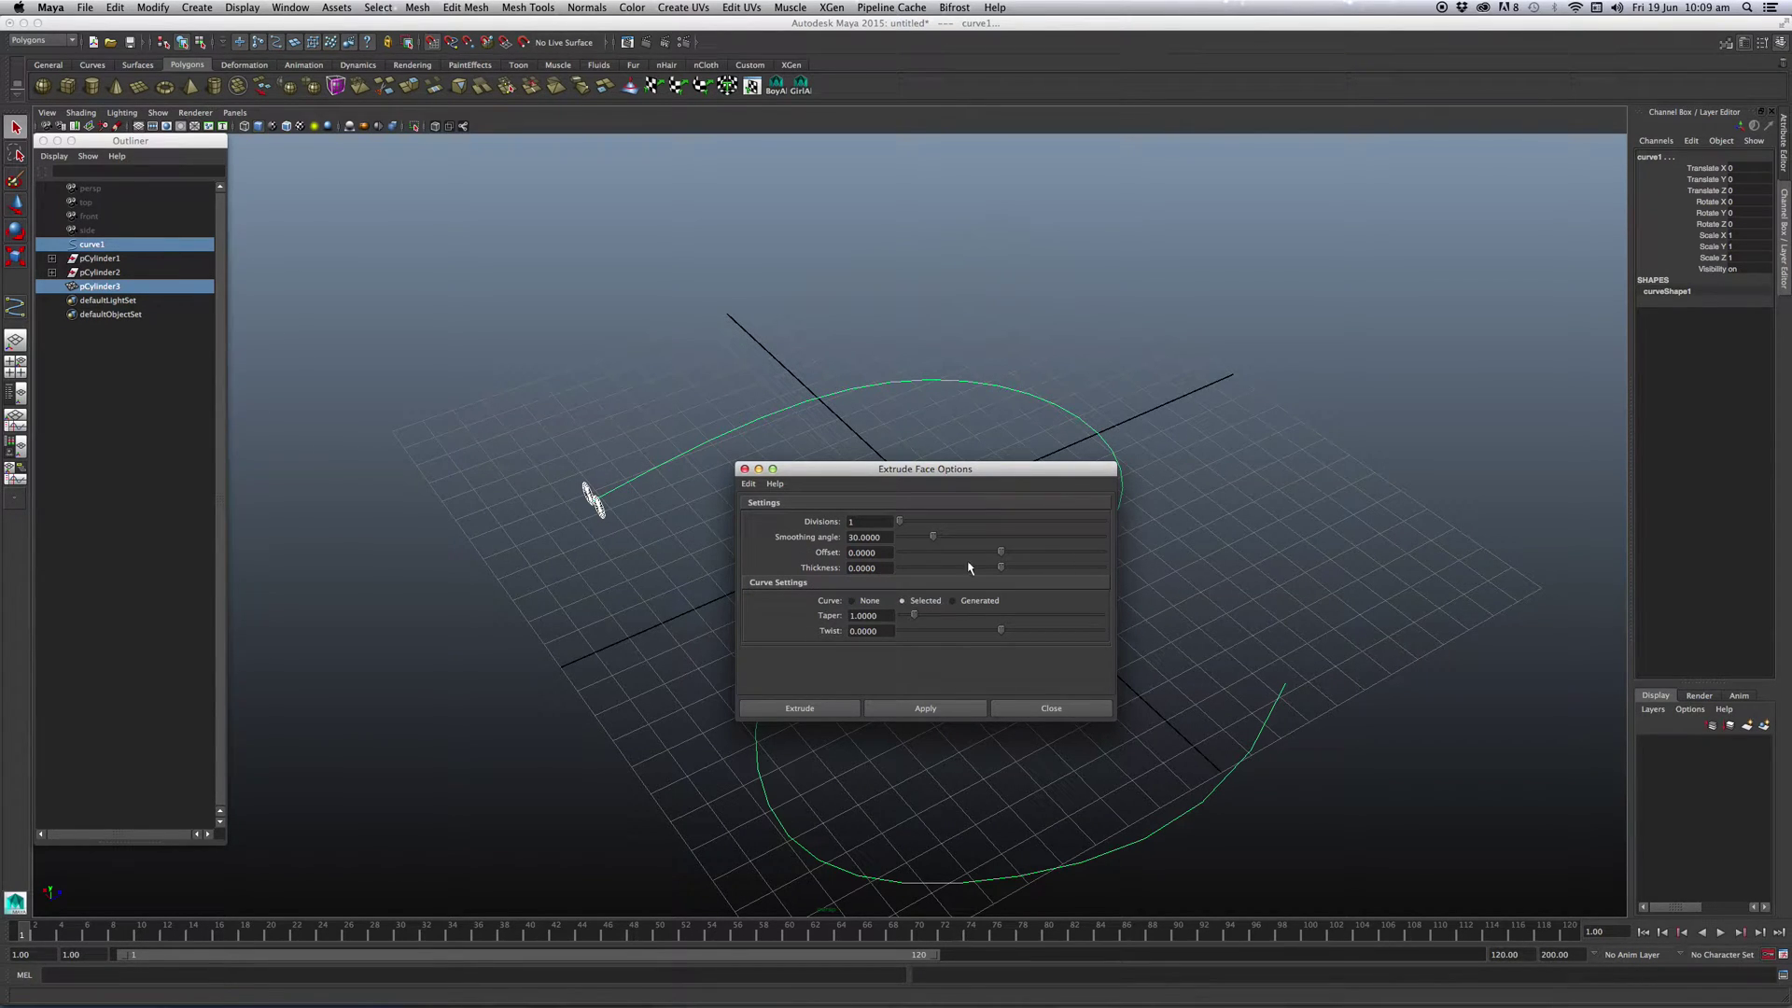
# - Extrude the cylinder faces along curve1 and drag up the division count
pyautogui.click(809, 709)
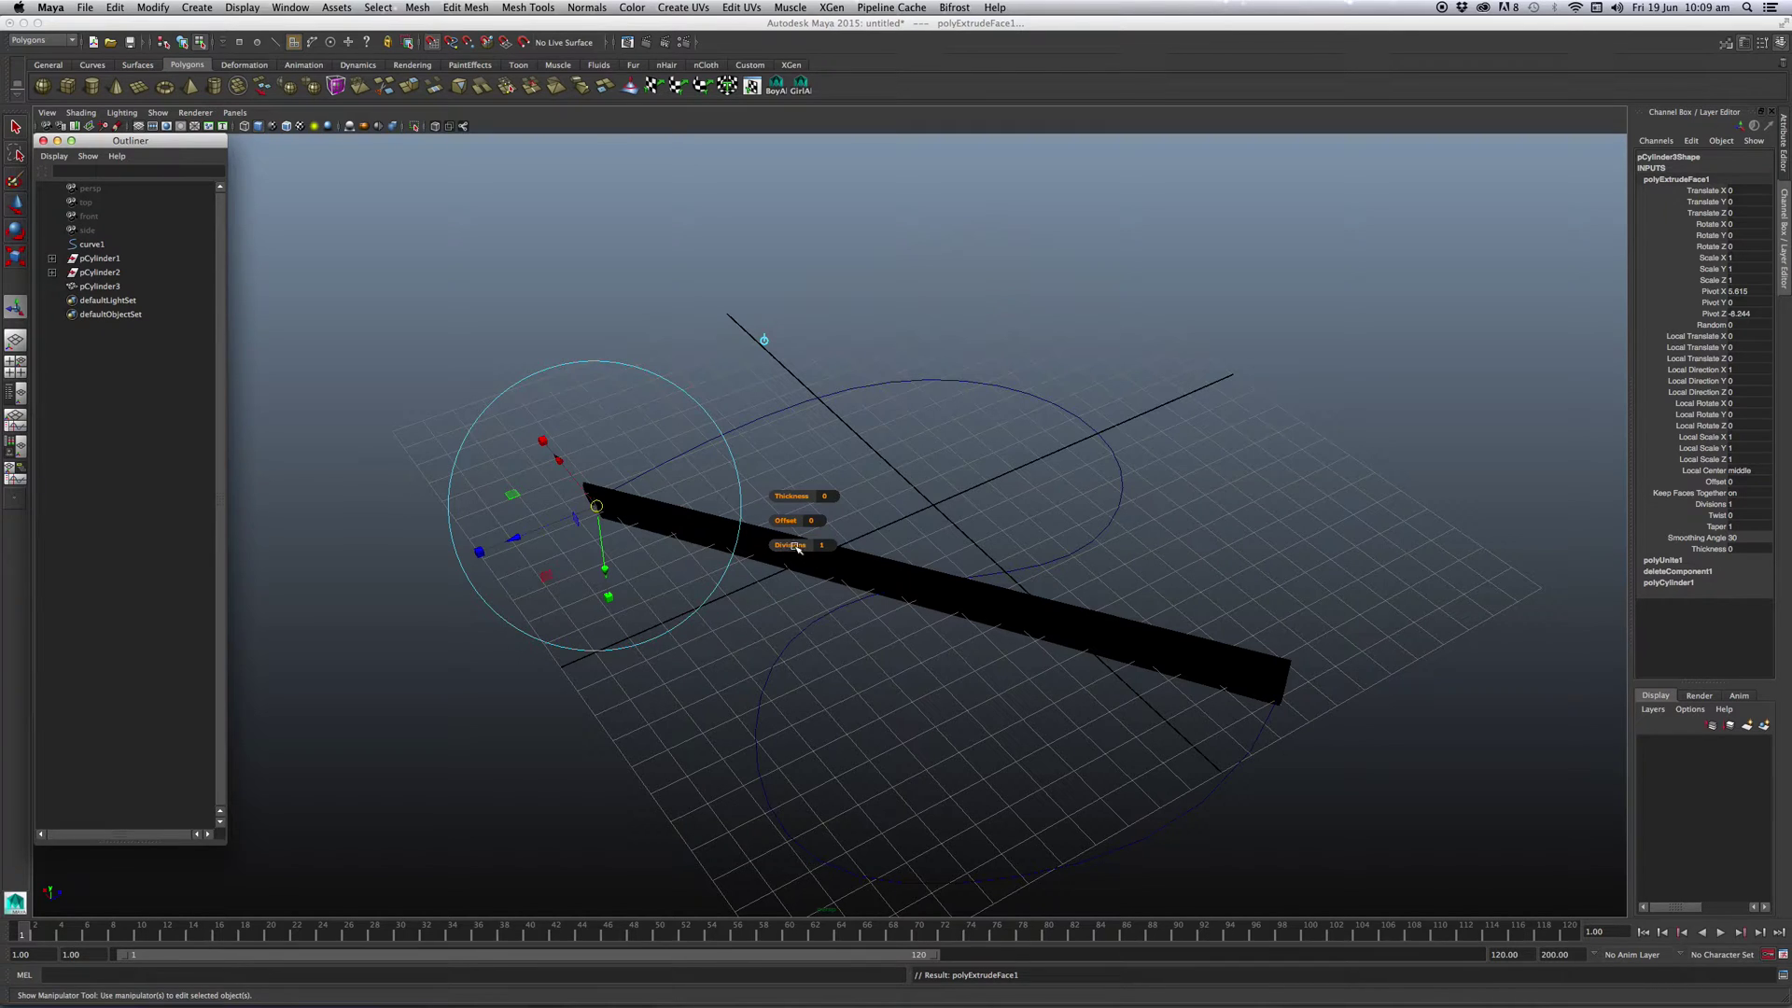
pyautogui.moveTo(796, 547); pyautogui.dragTo(979, 539)
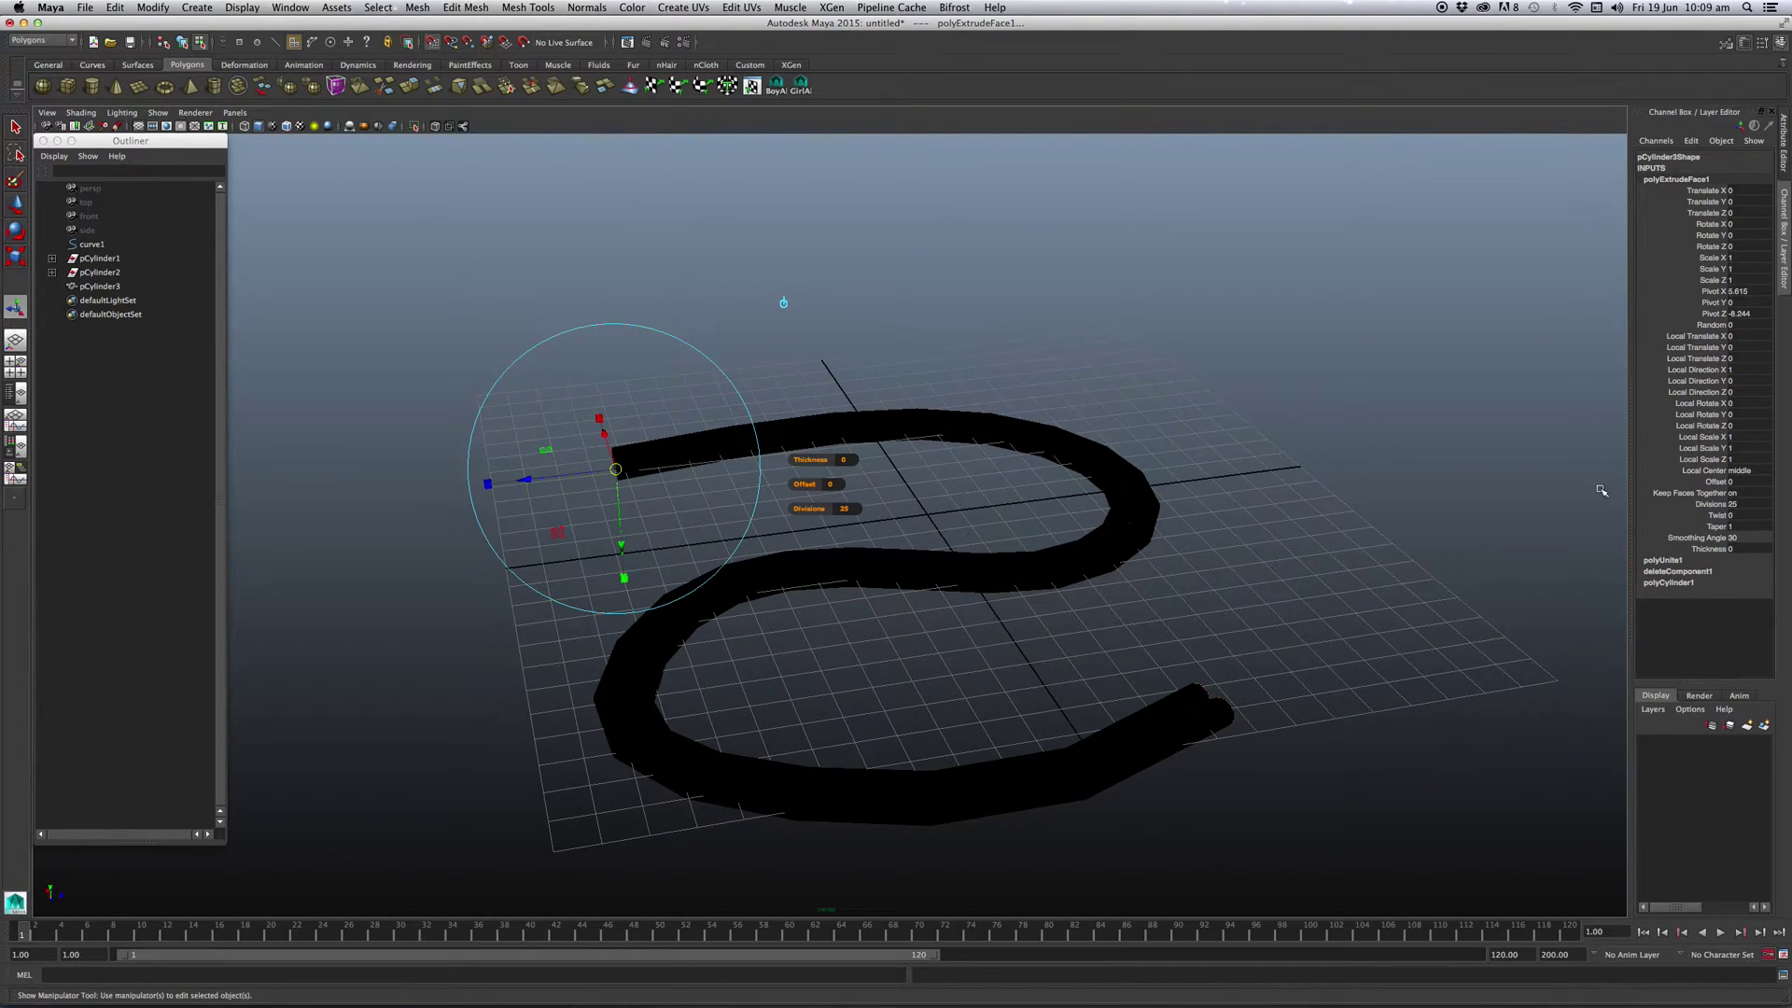
pyautogui.moveTo(1348, 523)
pyautogui.keyDown('alt'); pyautogui.mouseDown()
pyautogui.moveTo(1372, 600)
pyautogui.moveTo(1188, 479)
pyautogui.mouseUp(); pyautogui.keyUp('alt')
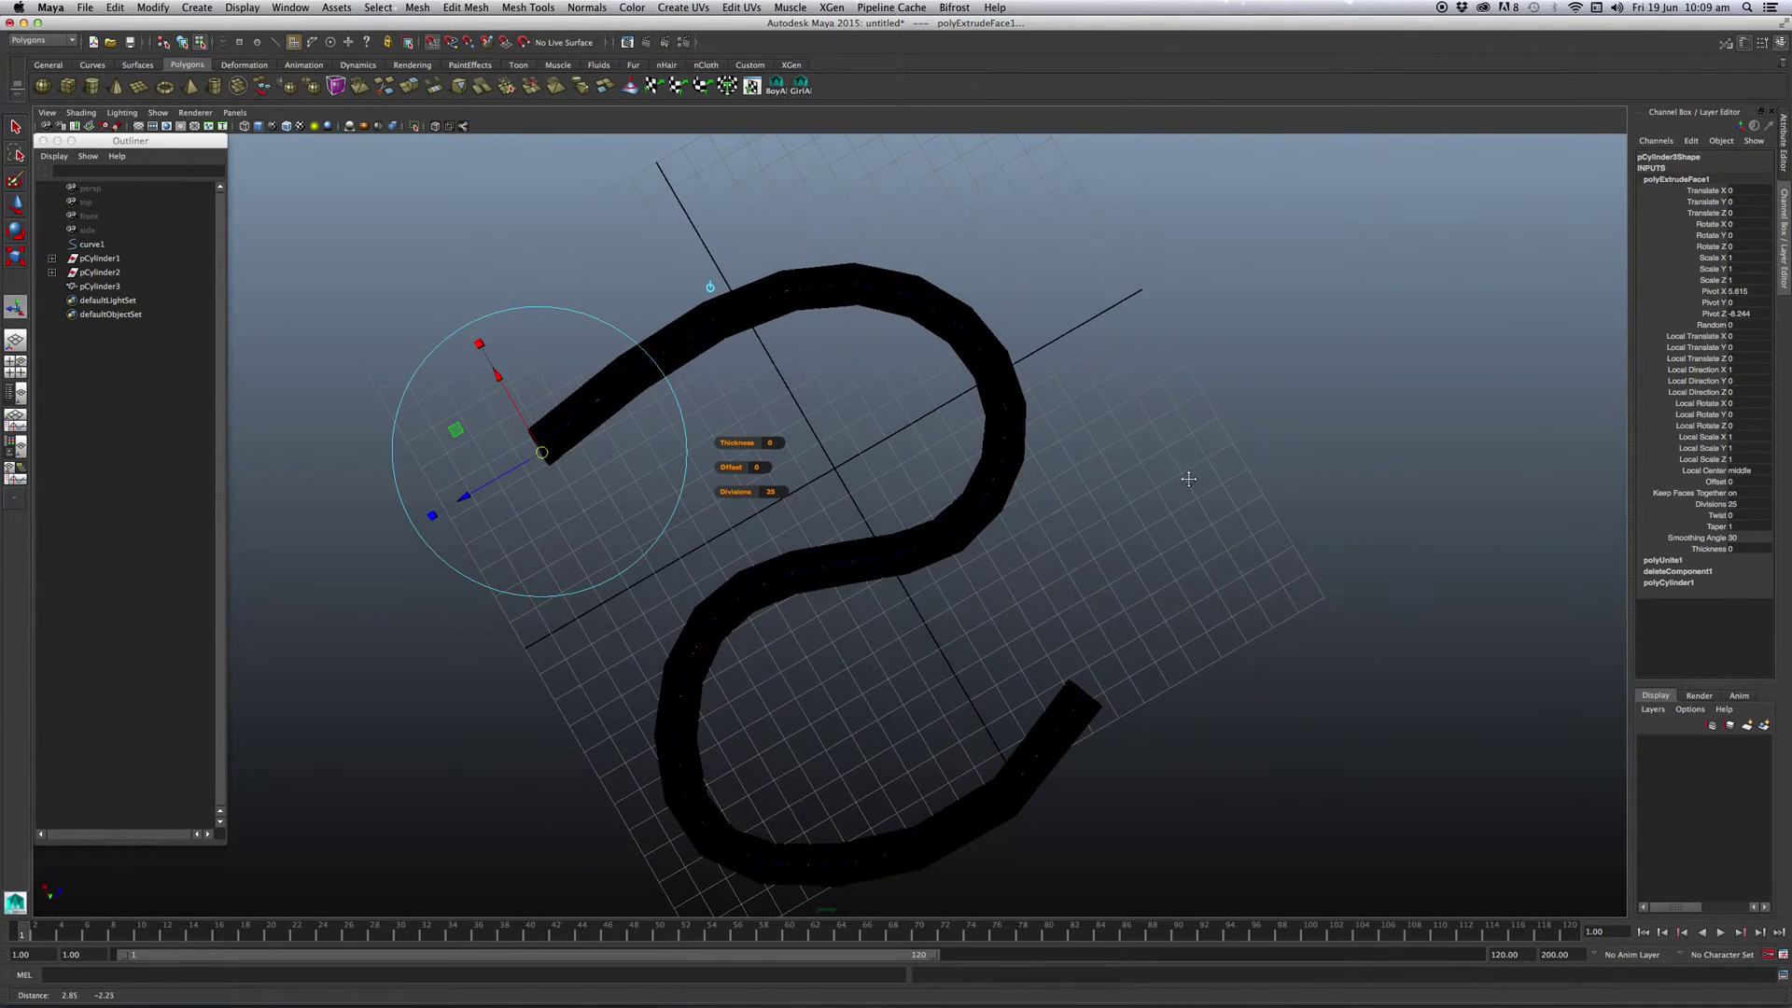
# - Set polyExtrudeFace1 Divisions to 100 and return to object selection mode
pyautogui.doubleClick(1753, 505)
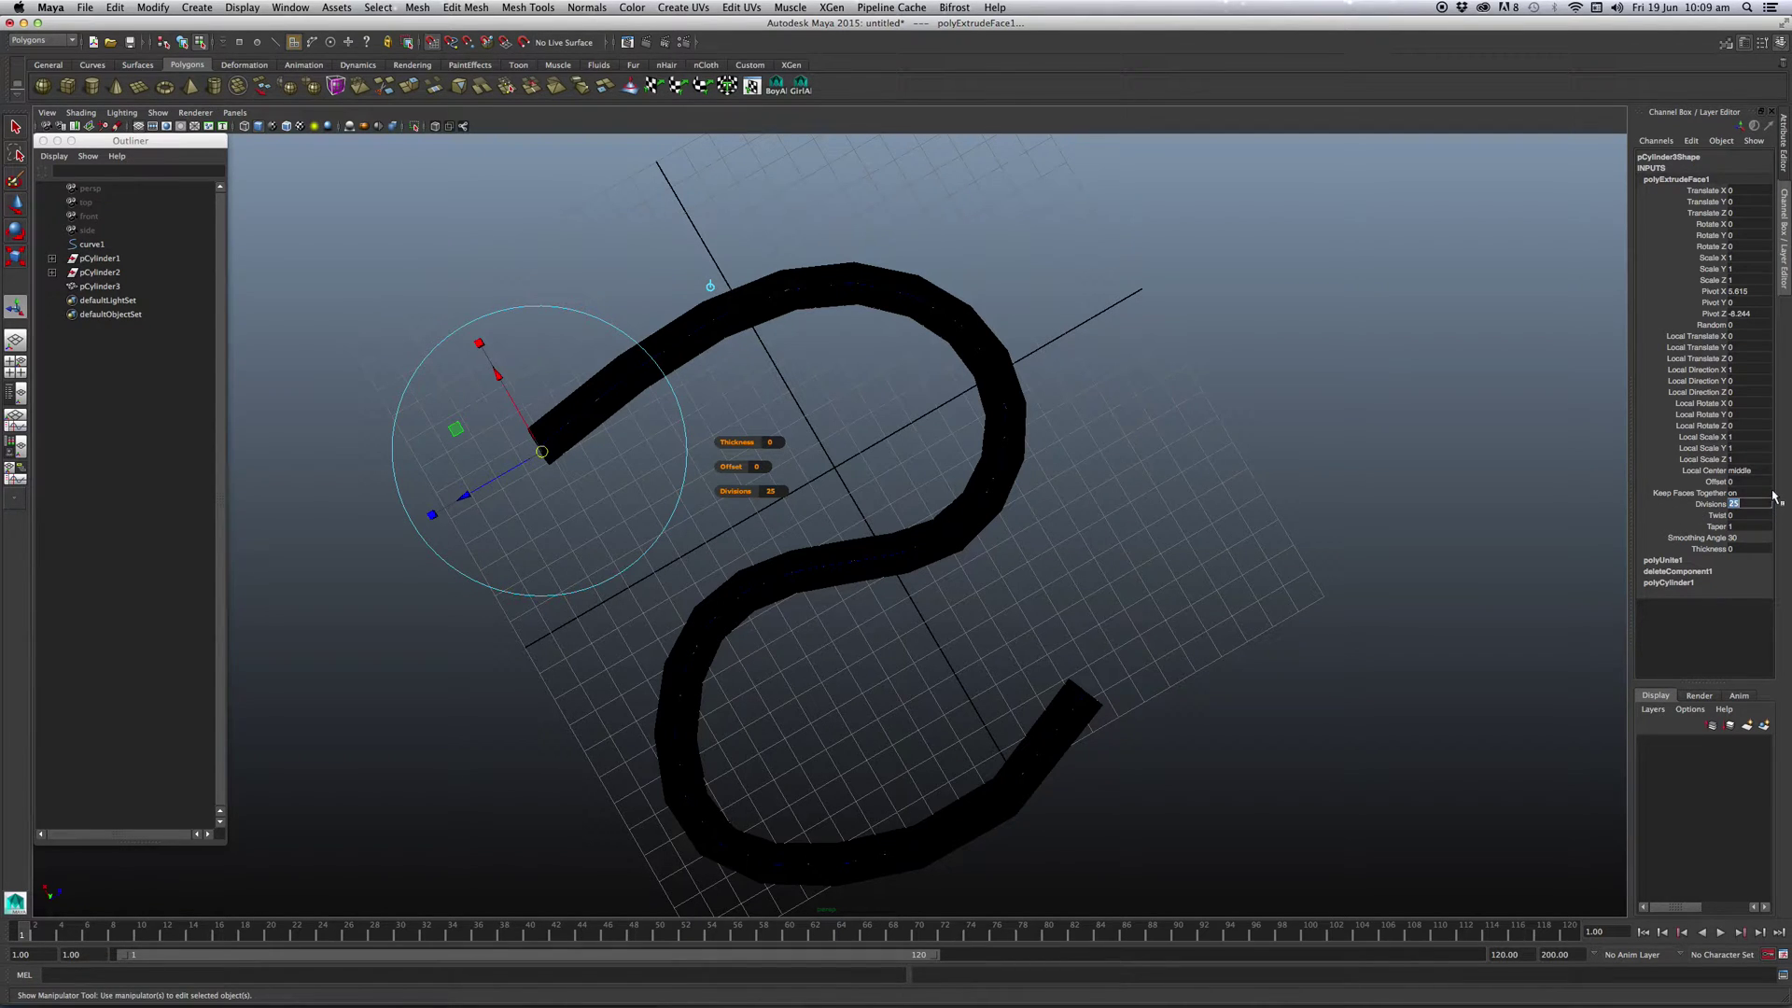
pyautogui.write('100')
pyautogui.press('Return')
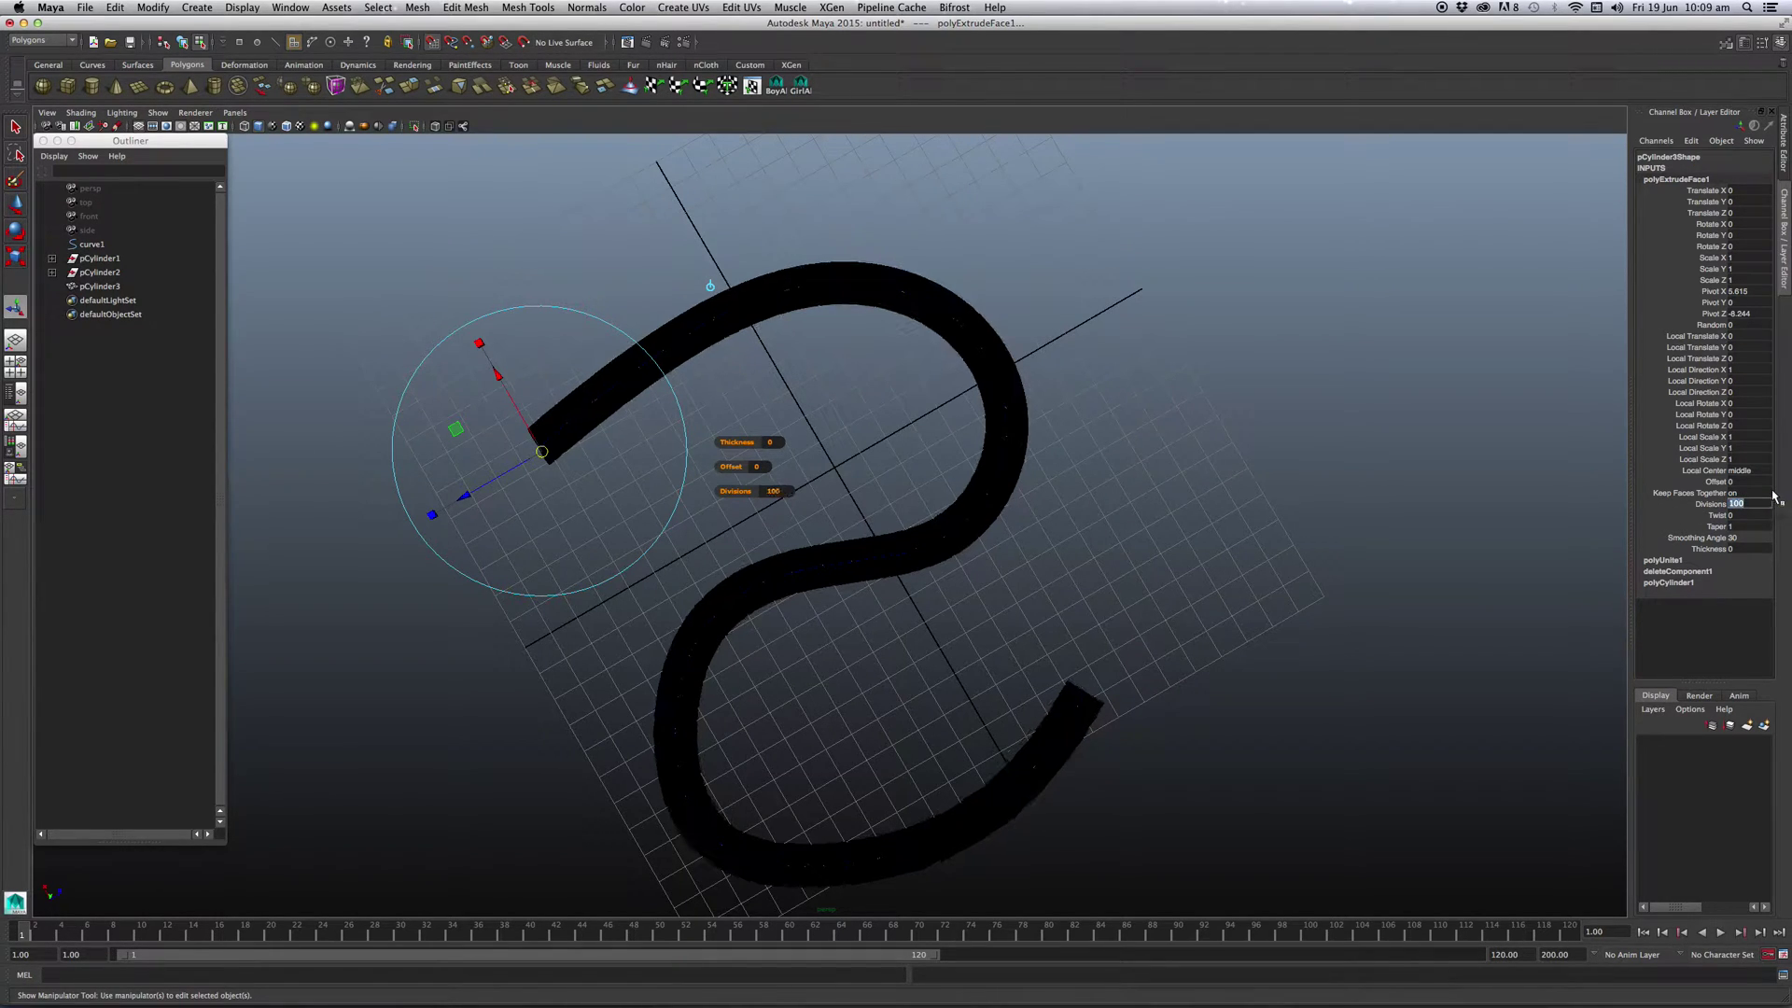
pyautogui.keyDown('alt'); pyautogui.moveTo(949, 564); pyautogui.dragTo(952, 552); pyautogui.keyUp('alt')
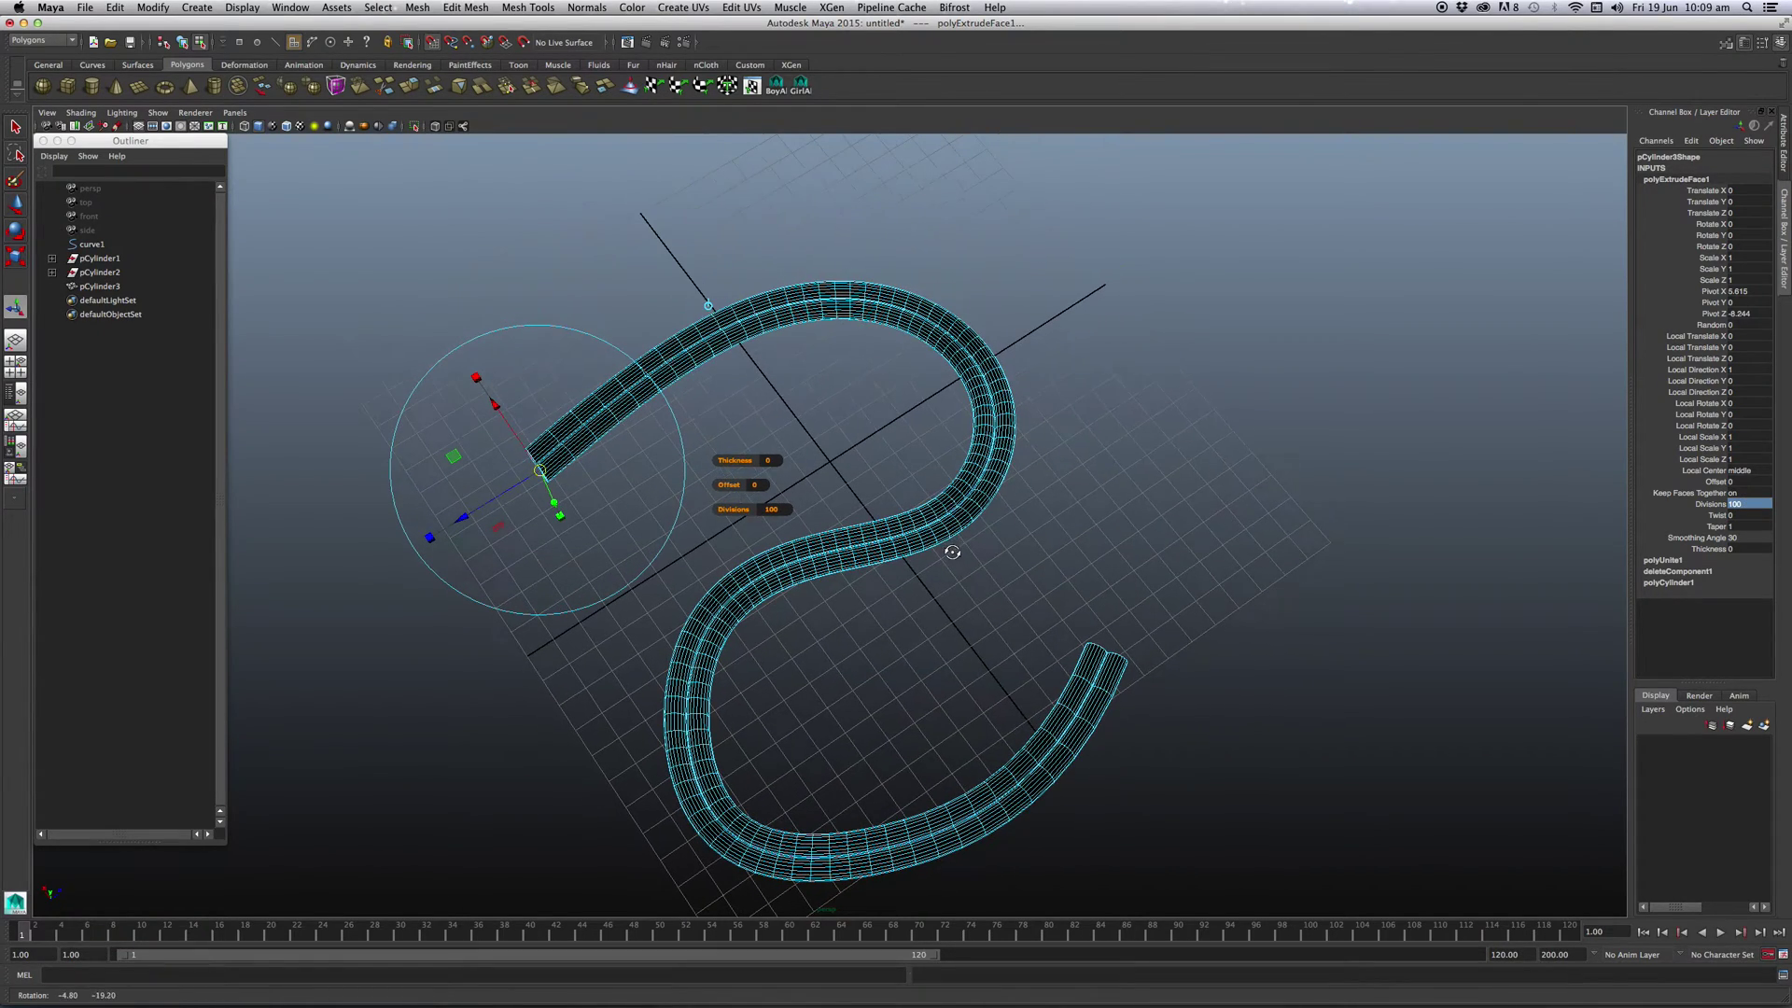
pyautogui.moveTo(954, 529); pyautogui.dragTo(1008, 504, button='right')
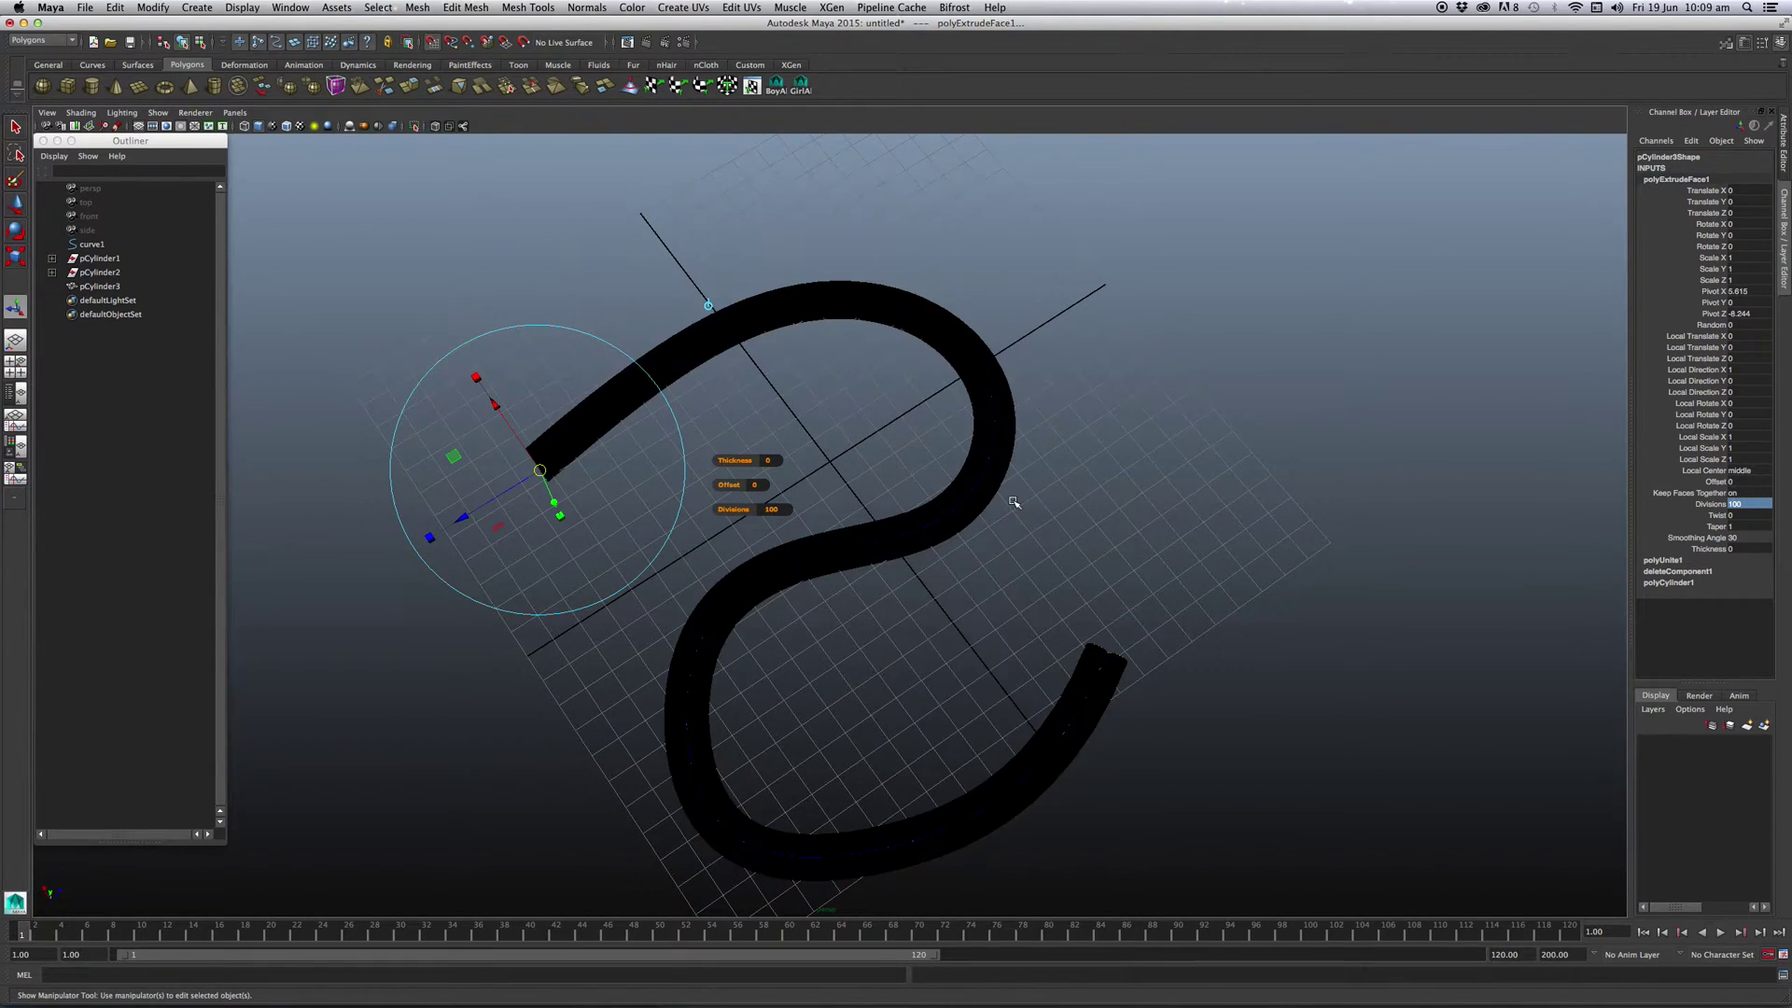
pyautogui.click(961, 508)
pyautogui.moveTo(961, 508)
pyautogui.keyDown('alt'); pyautogui.mouseDown()
pyautogui.moveTo(967, 546)
pyautogui.moveTo(931, 508)
pyautogui.moveTo(775, 576)
pyautogui.moveTo(691, 567)
pyautogui.mouseUp(); pyautogui.keyUp('alt')
# - Reverse the normals of the pCylinder3 tube and deselect it to check the grey shading
pyautogui.click(853, 535)
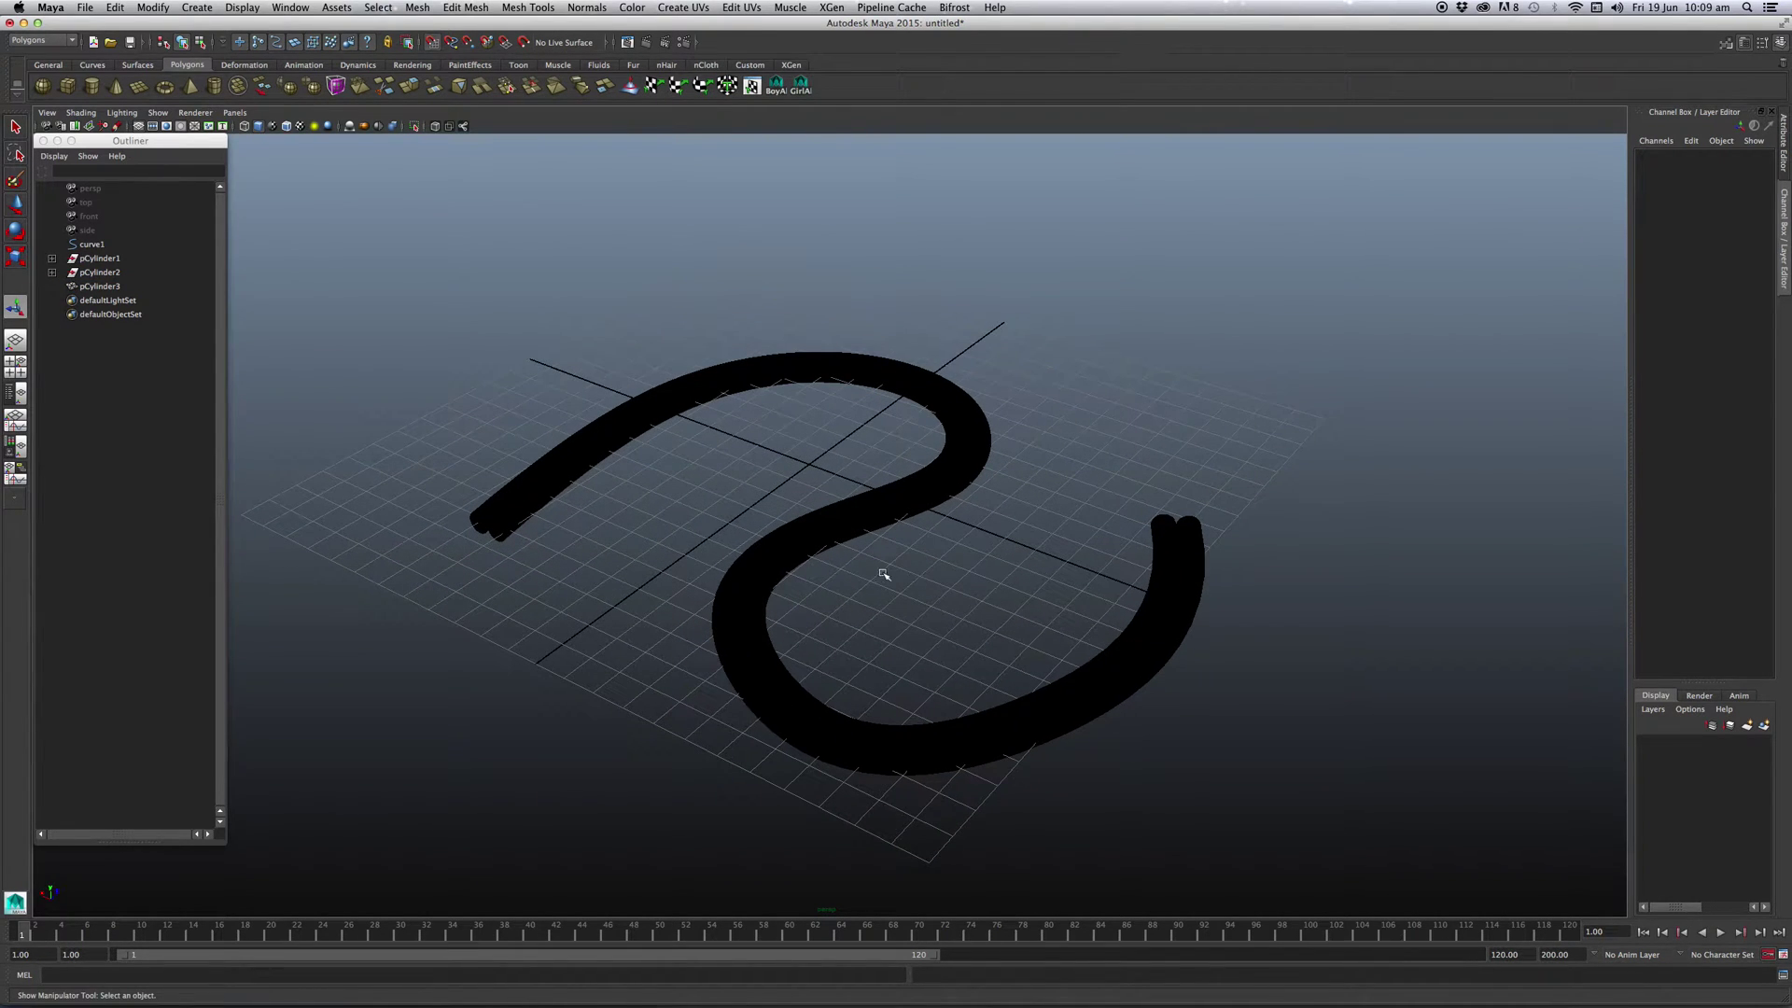
pyautogui.moveTo(884, 574)
pyautogui.keyDown('alt'); pyautogui.mouseDown()
pyautogui.moveTo(881, 548)
pyautogui.moveTo(900, 592)
pyautogui.moveTo(850, 551)
pyautogui.mouseUp(); pyautogui.keyUp('alt')
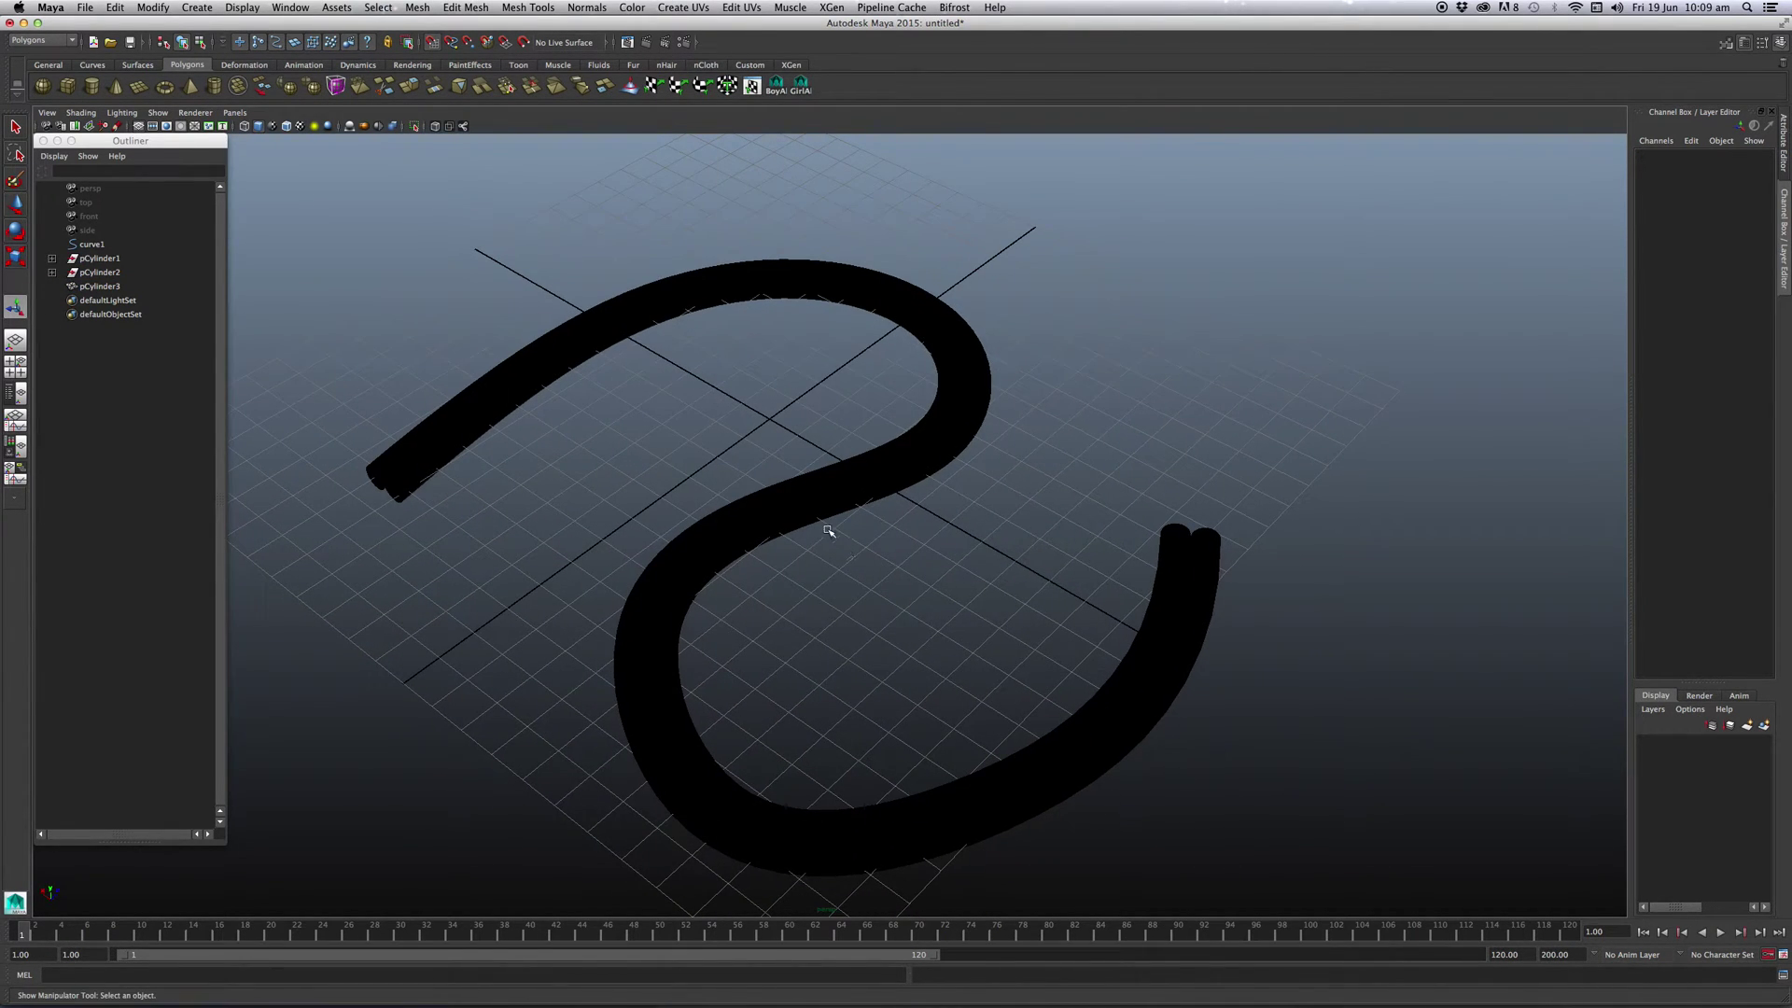
pyautogui.click(686, 278)
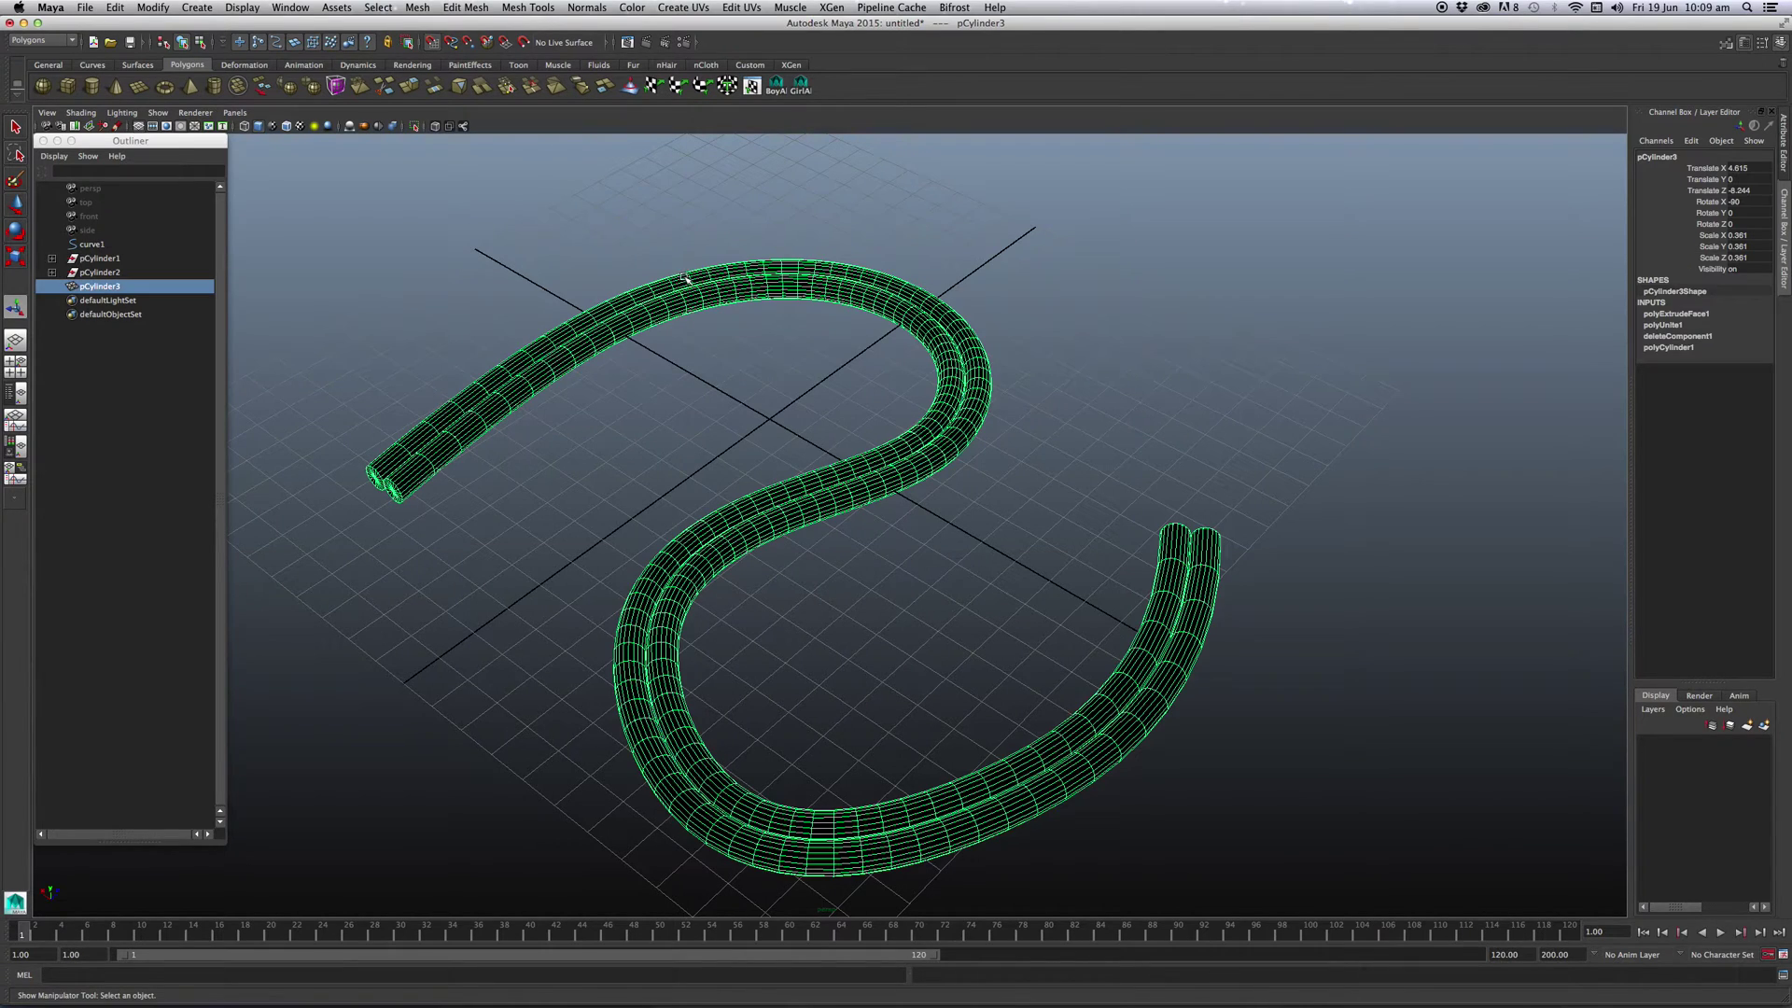
pyautogui.click(427, 537)
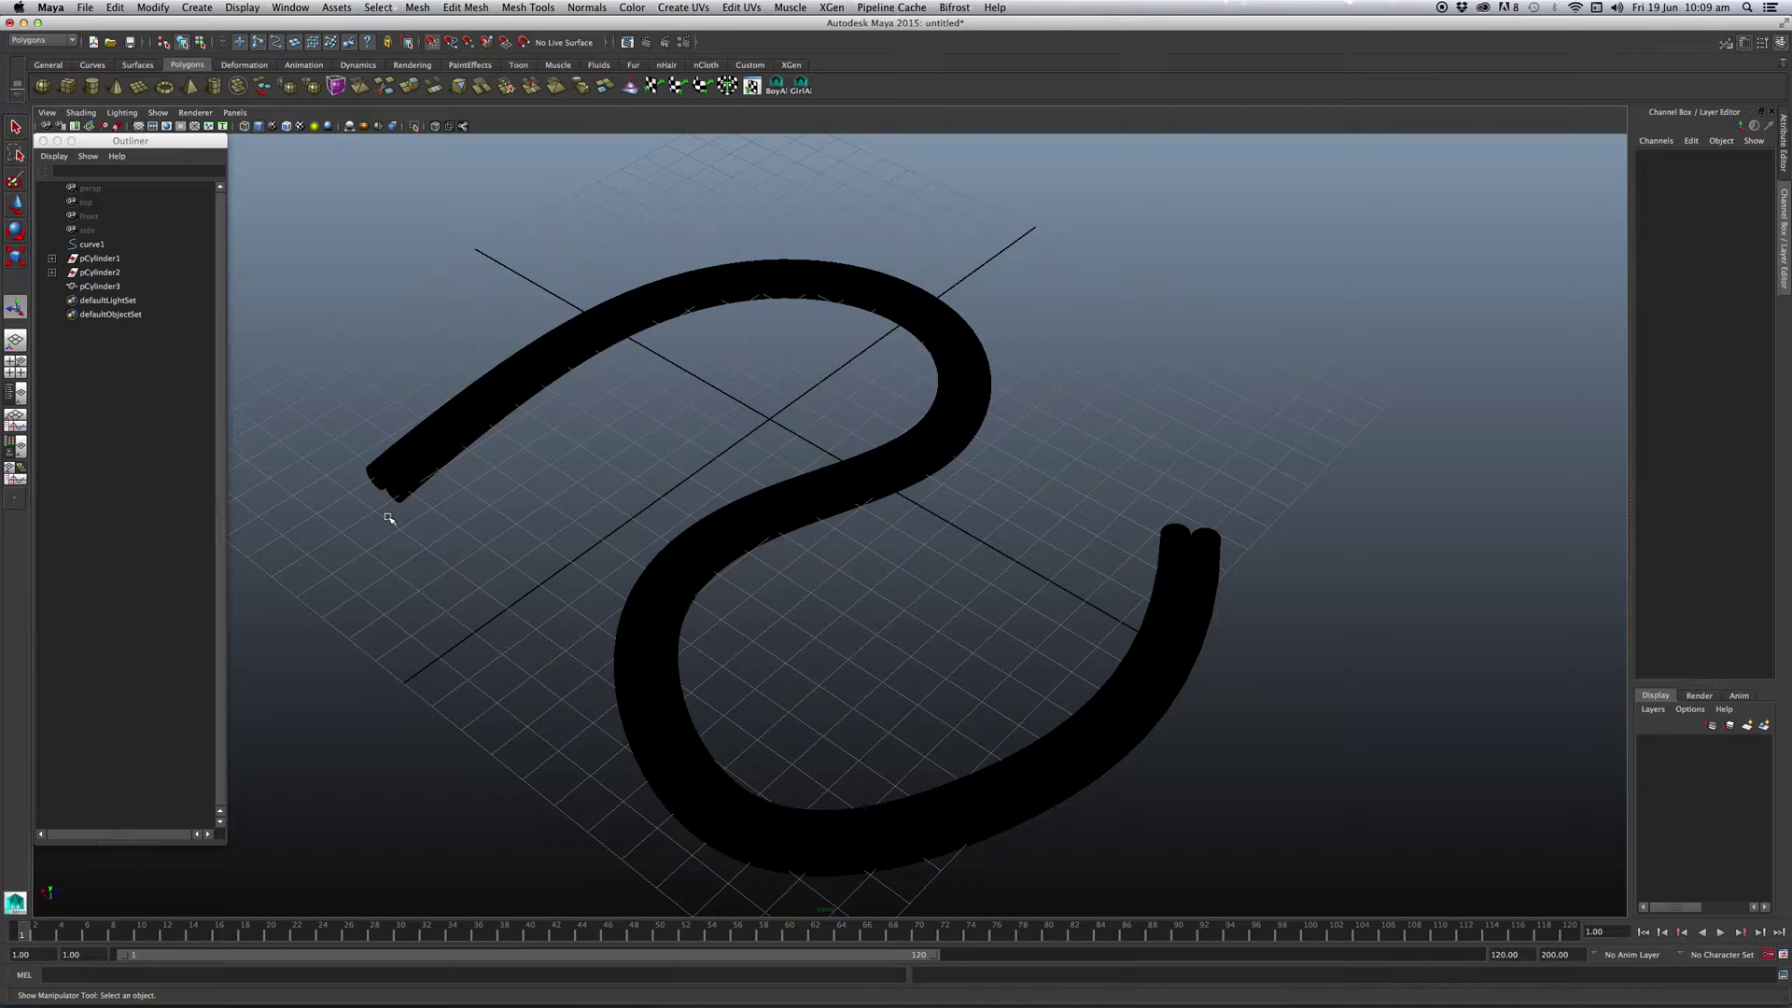
pyautogui.moveTo(484, 451)
pyautogui.keyDown('alt'); pyautogui.mouseDown()
pyautogui.moveTo(532, 400)
pyautogui.moveTo(695, 326)
pyautogui.mouseUp(); pyautogui.keyUp('alt')
pyautogui.click(695, 329)
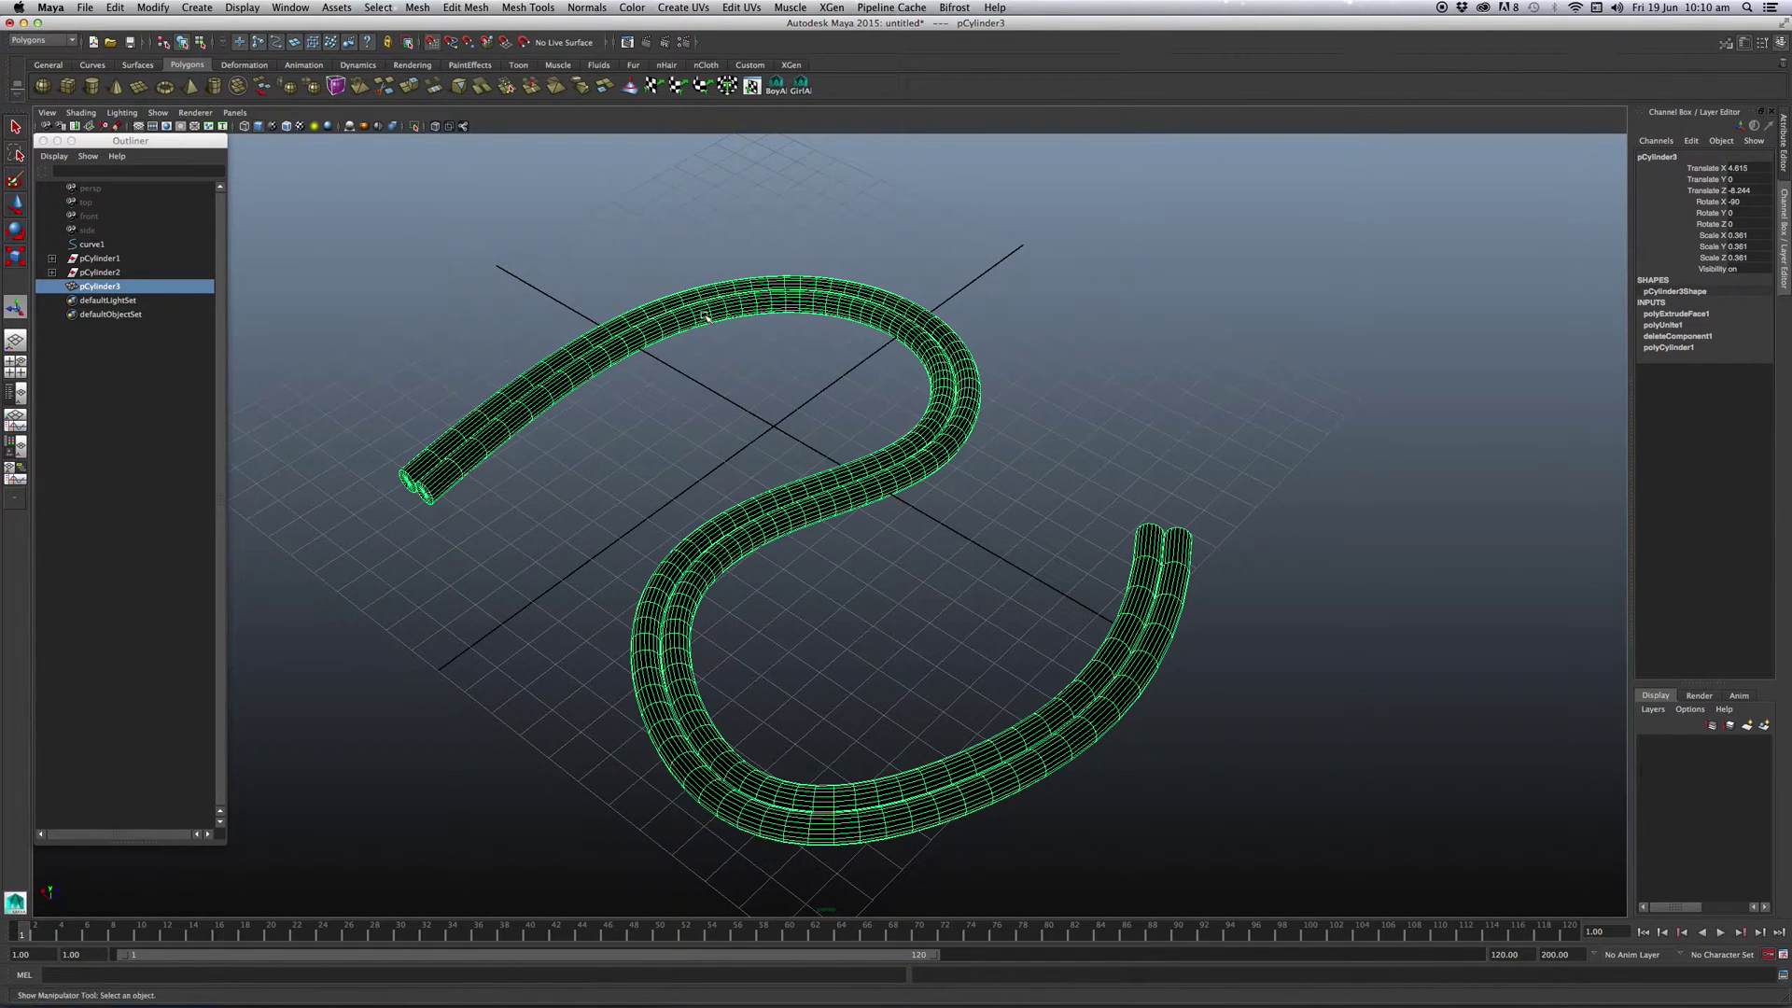
pyautogui.click(578, 9)
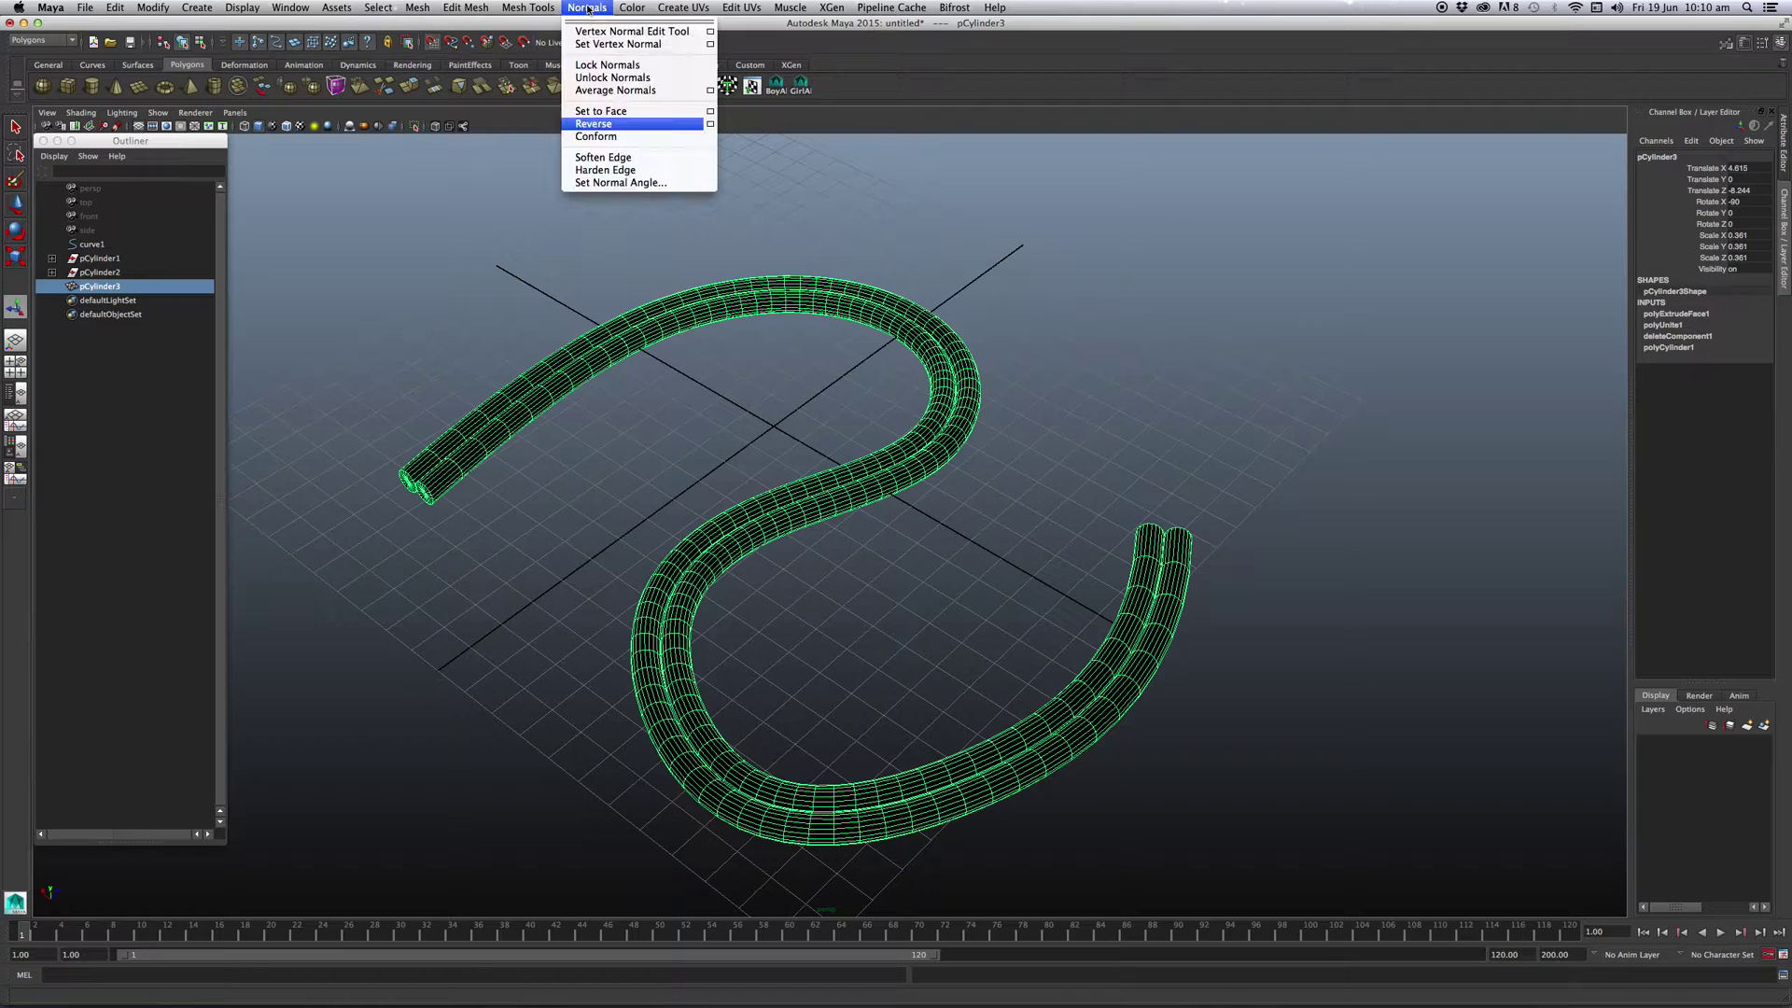
pyautogui.click(610, 125)
pyautogui.click(610, 172)
pyautogui.moveTo(611, 358)
pyautogui.keyDown('alt'); pyautogui.mouseDown()
pyautogui.moveTo(637, 297)
pyautogui.moveTo(616, 356)
pyautogui.moveTo(648, 357)
pyautogui.moveTo(477, 477)
pyautogui.mouseUp(); pyautogui.keyUp('alt')
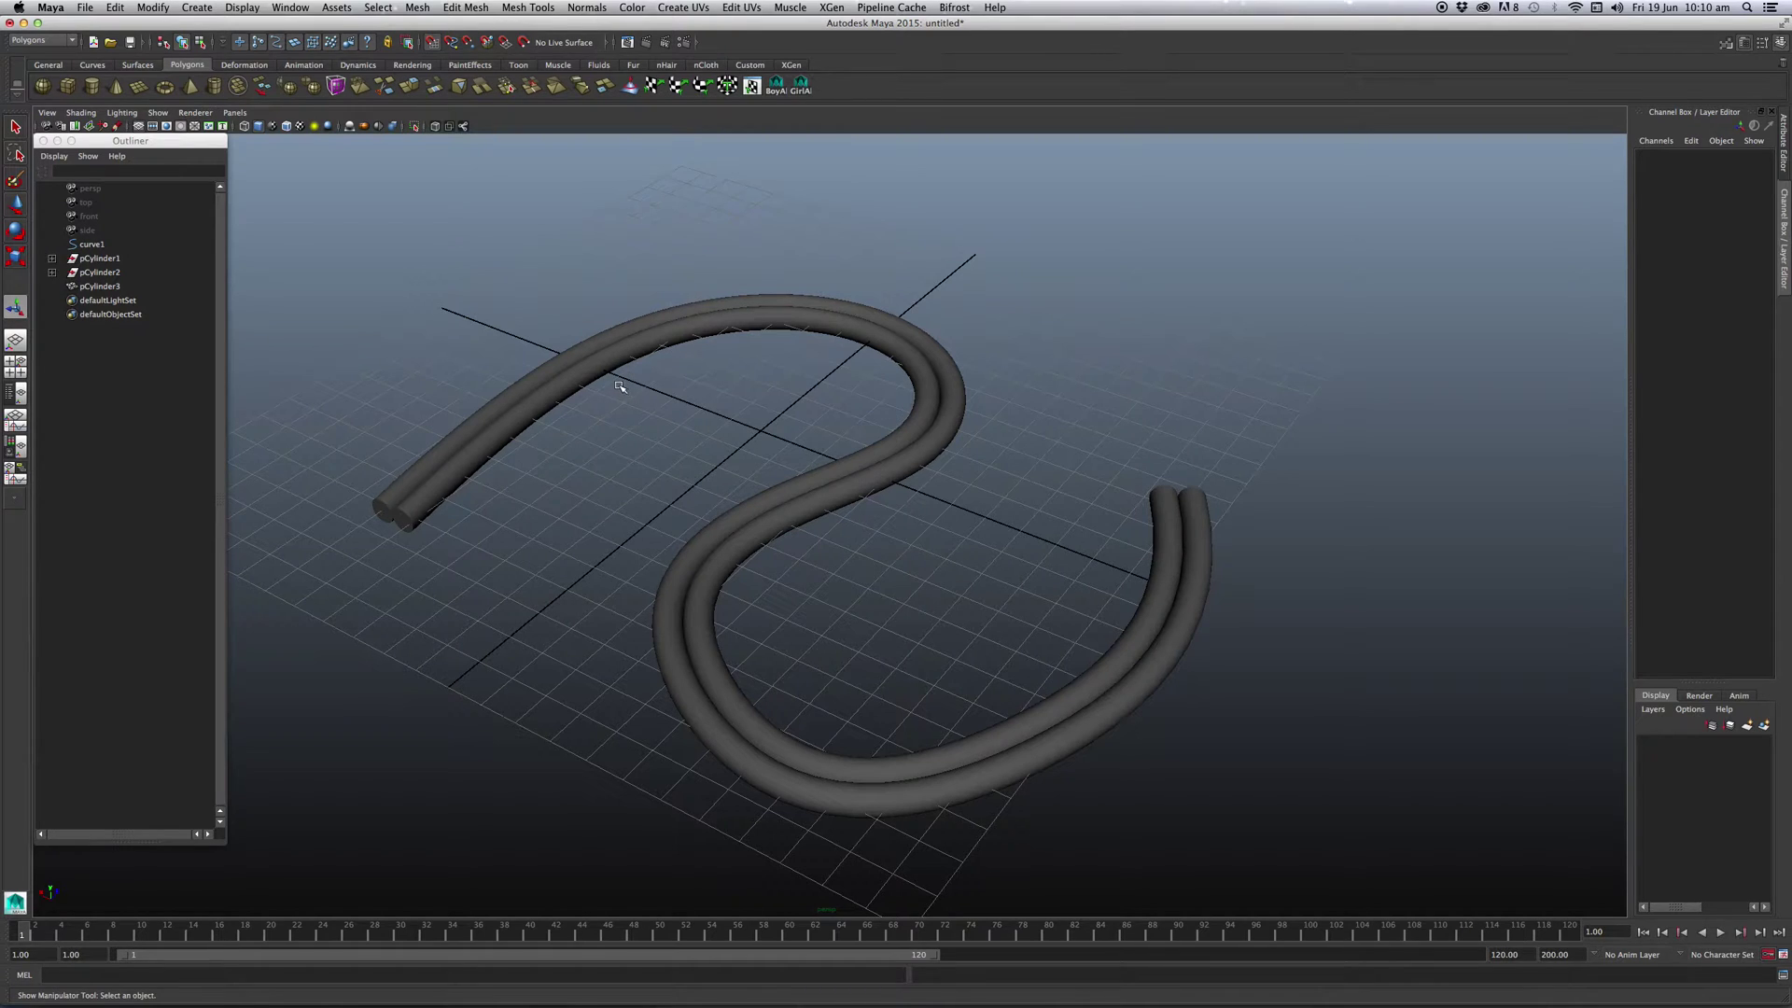
# - Select curve1 and raise polyExtrudeFace1's Twist to 180 by dragging in the viewport
pyautogui.click(88, 244)
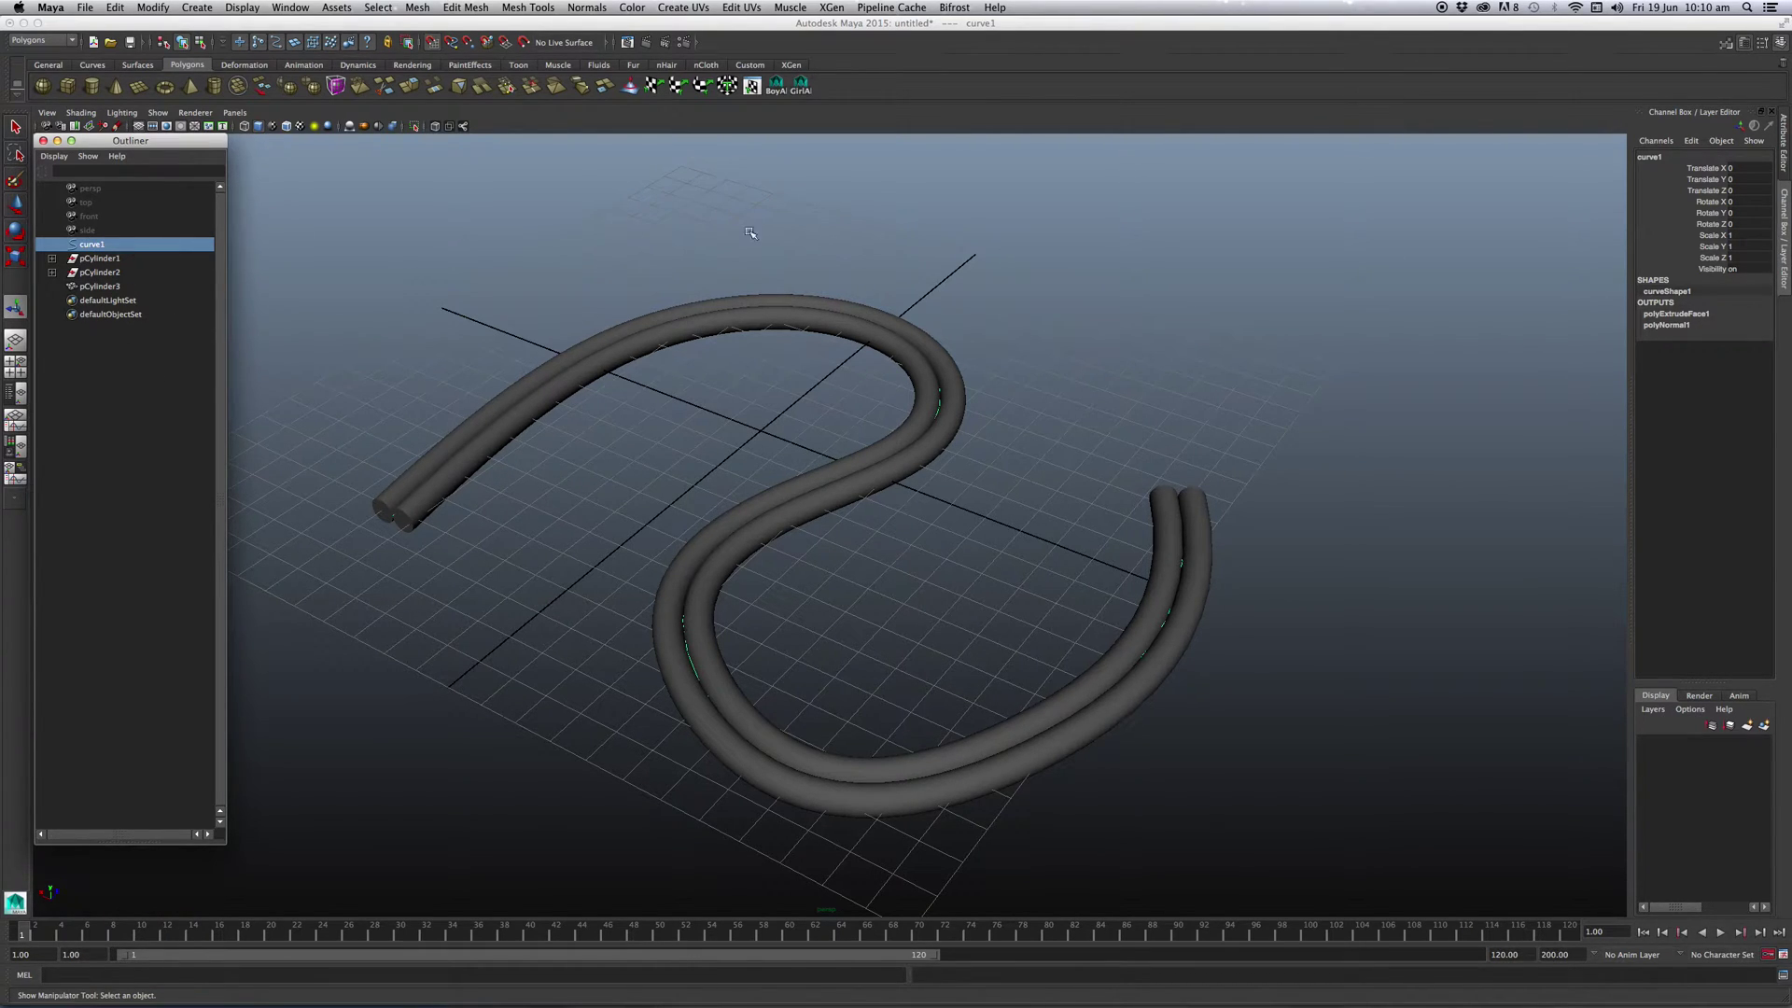
pyautogui.click(1700, 316)
pyautogui.scroll(-1, 1698, 319)
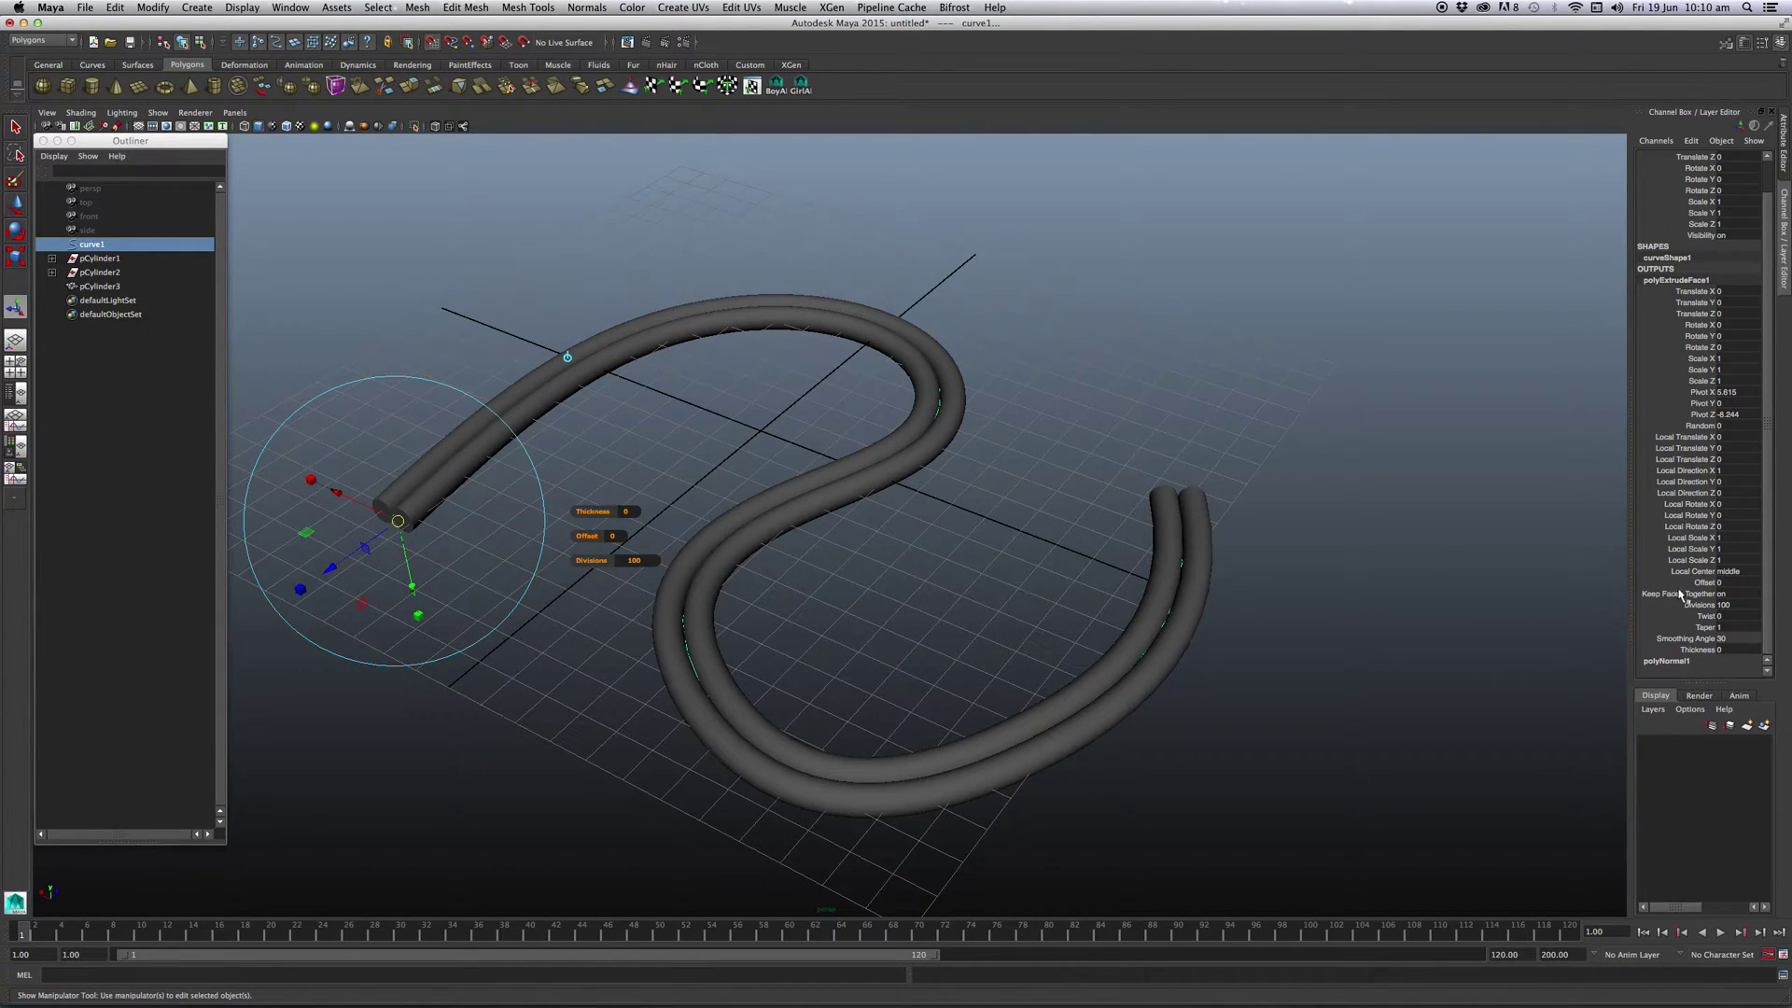
pyautogui.click(130, 244)
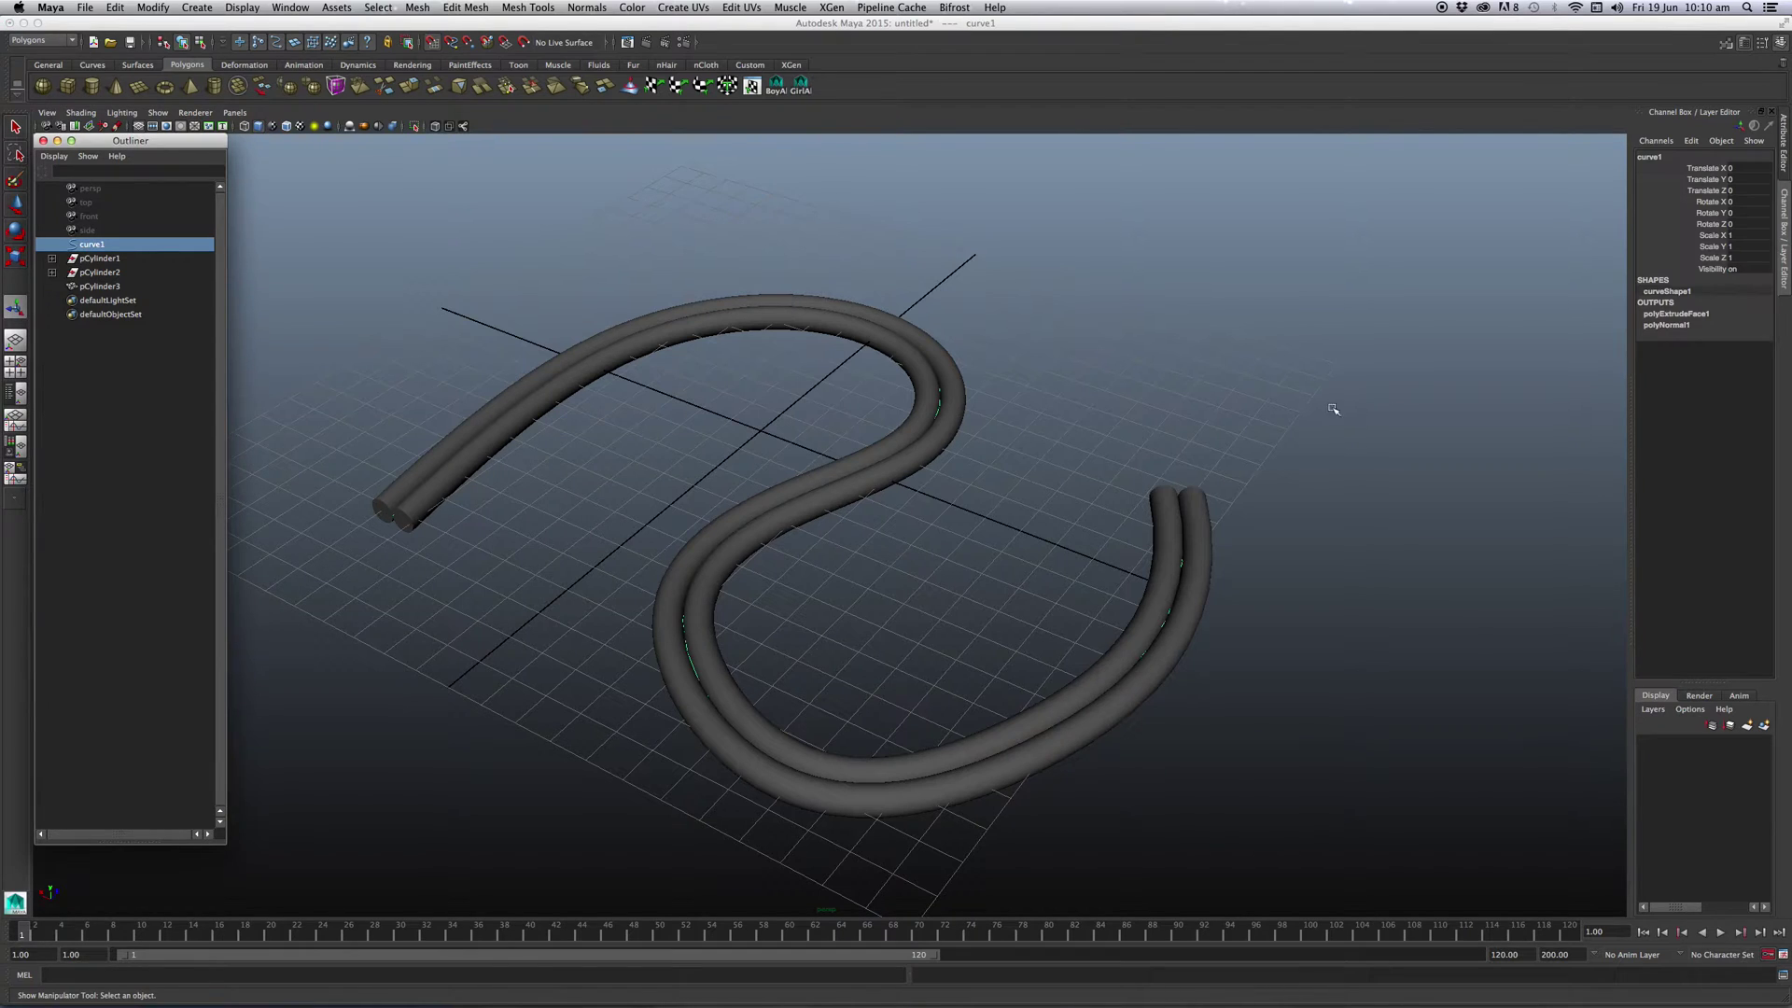
pyautogui.click(1671, 314)
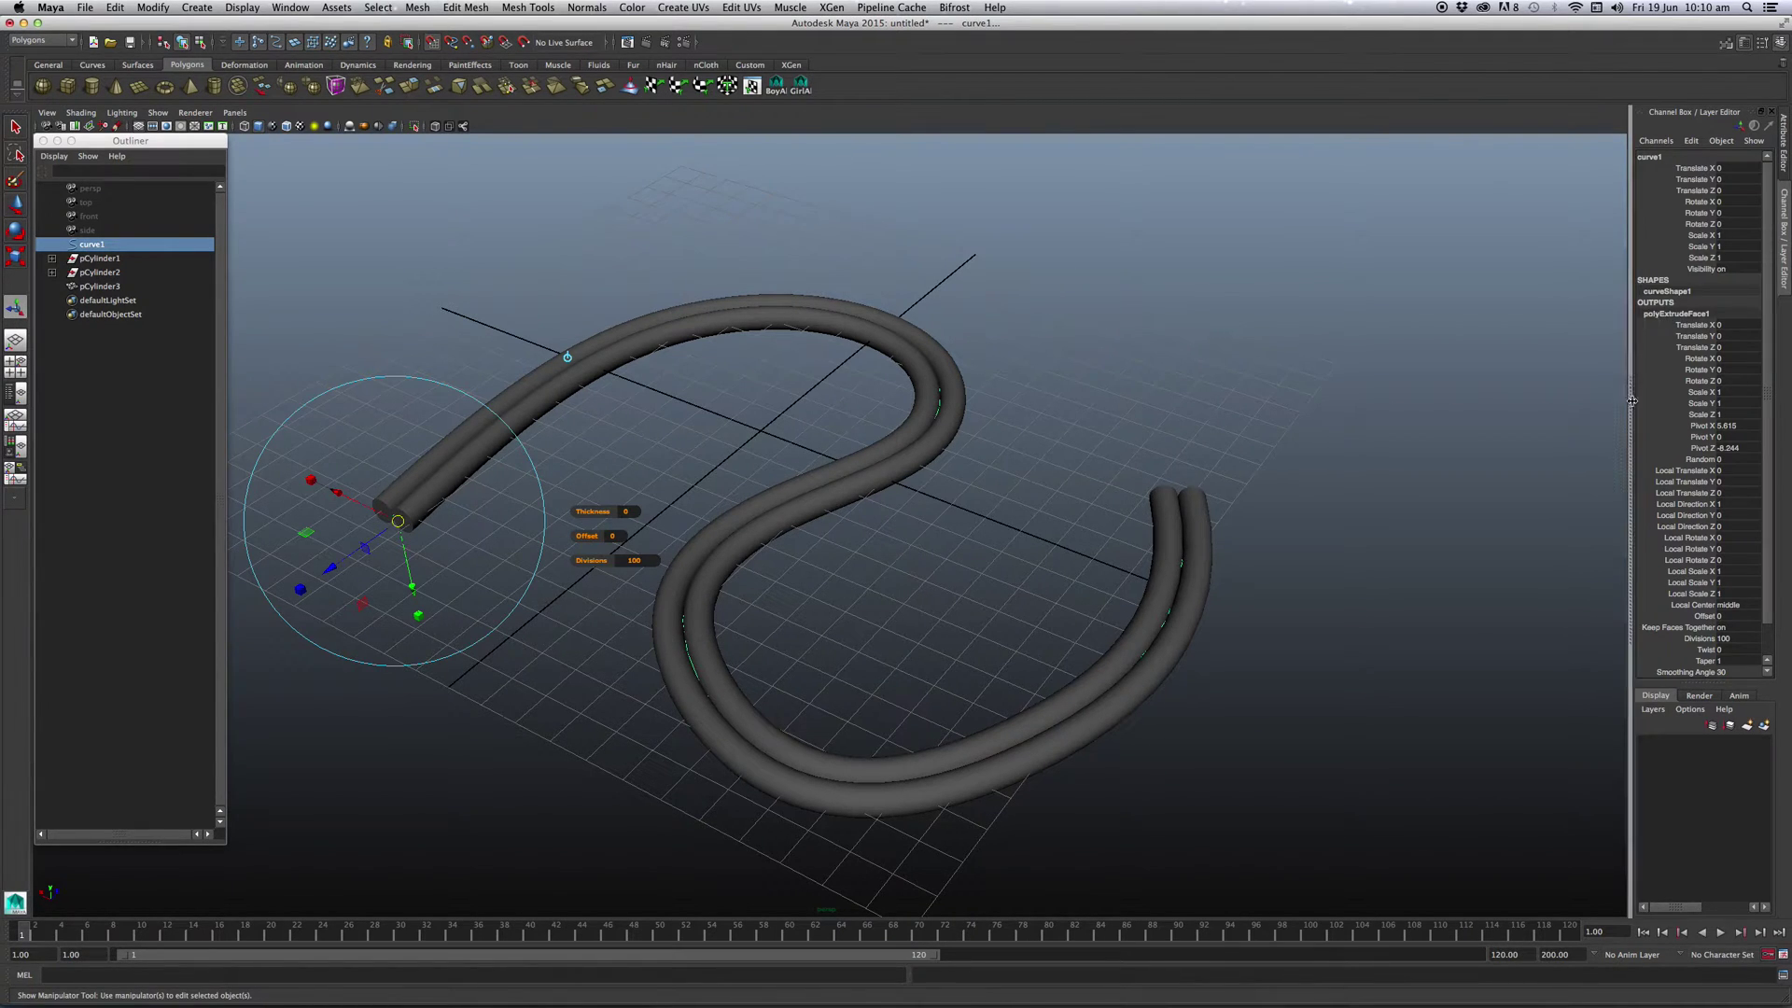
pyautogui.scroll(-1, 1692, 417)
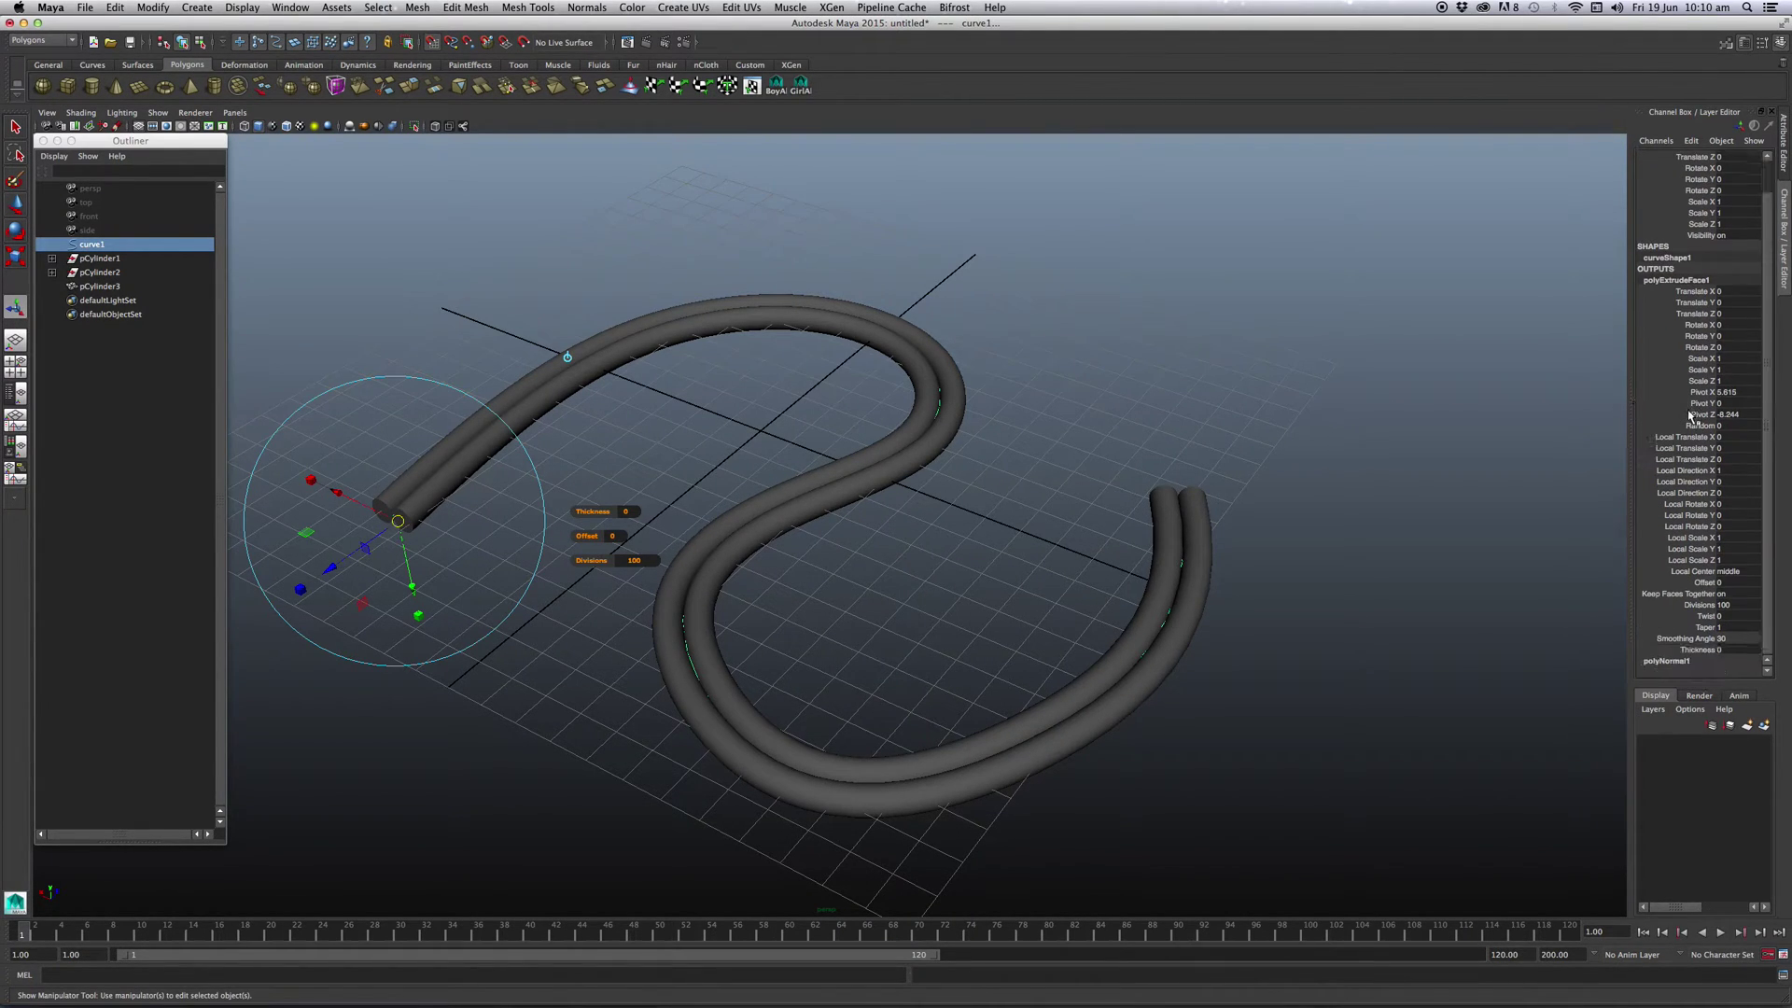
pyautogui.click(1698, 617)
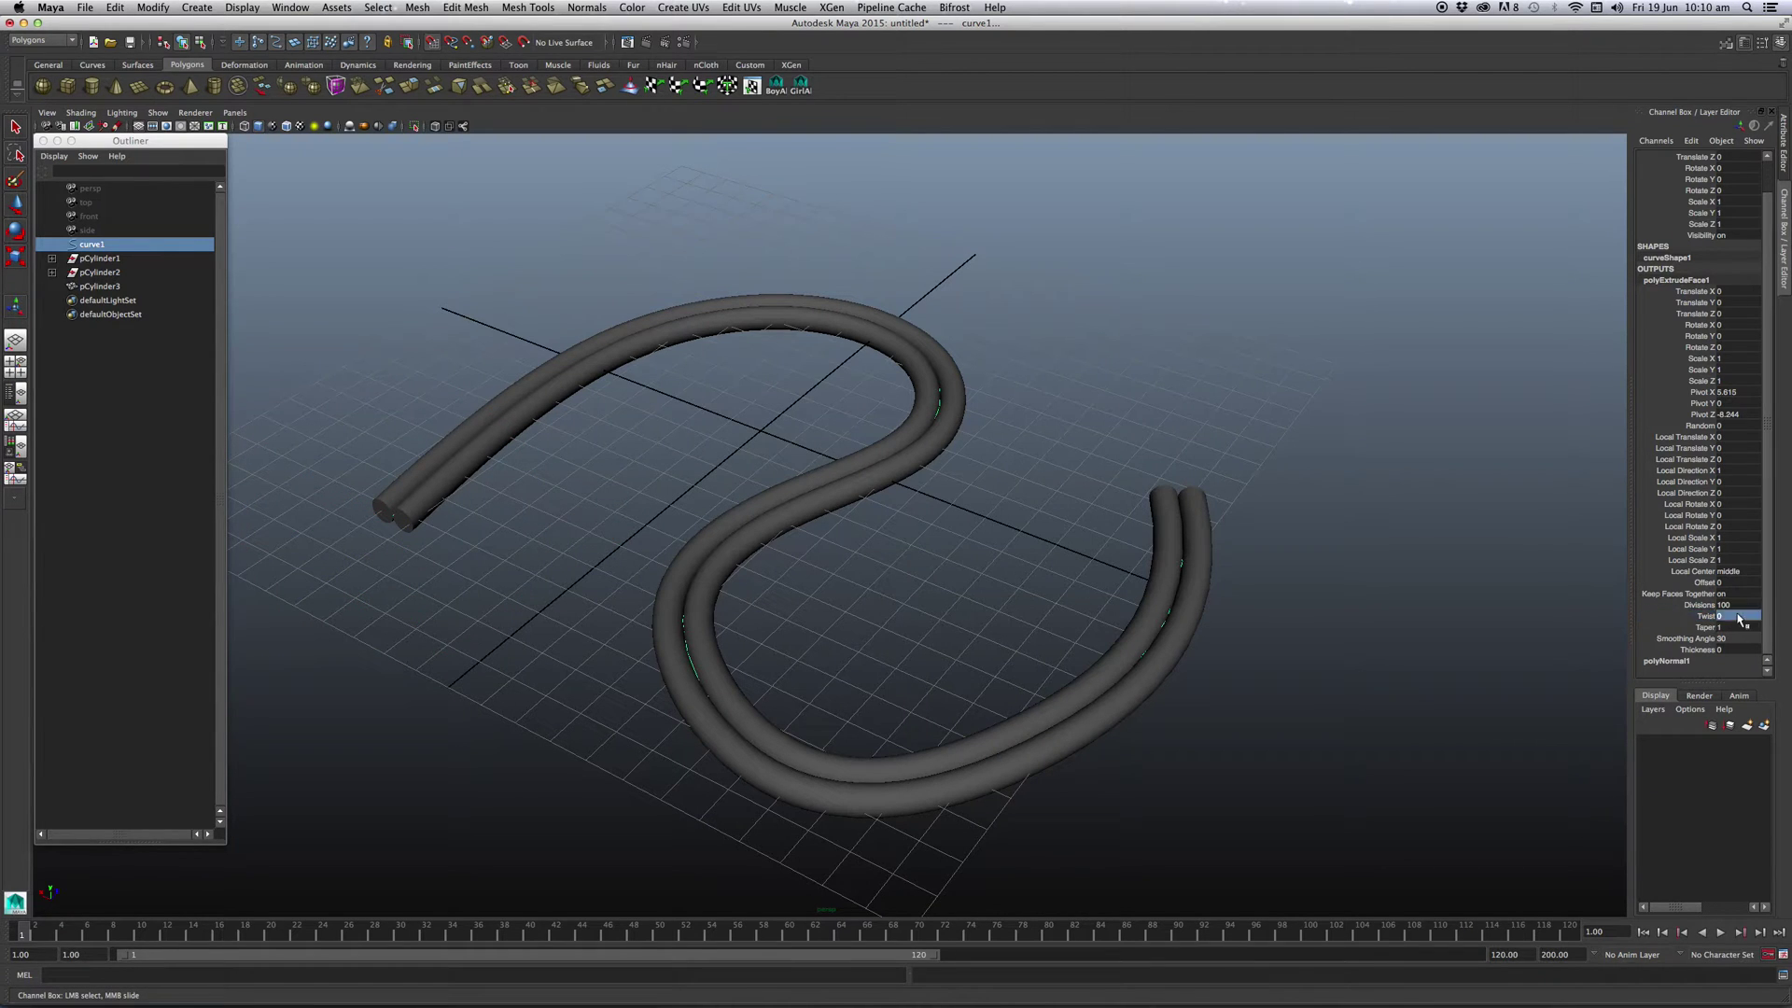
pyautogui.moveTo(1308, 511); pyautogui.dragTo(1476, 514, button='middle')
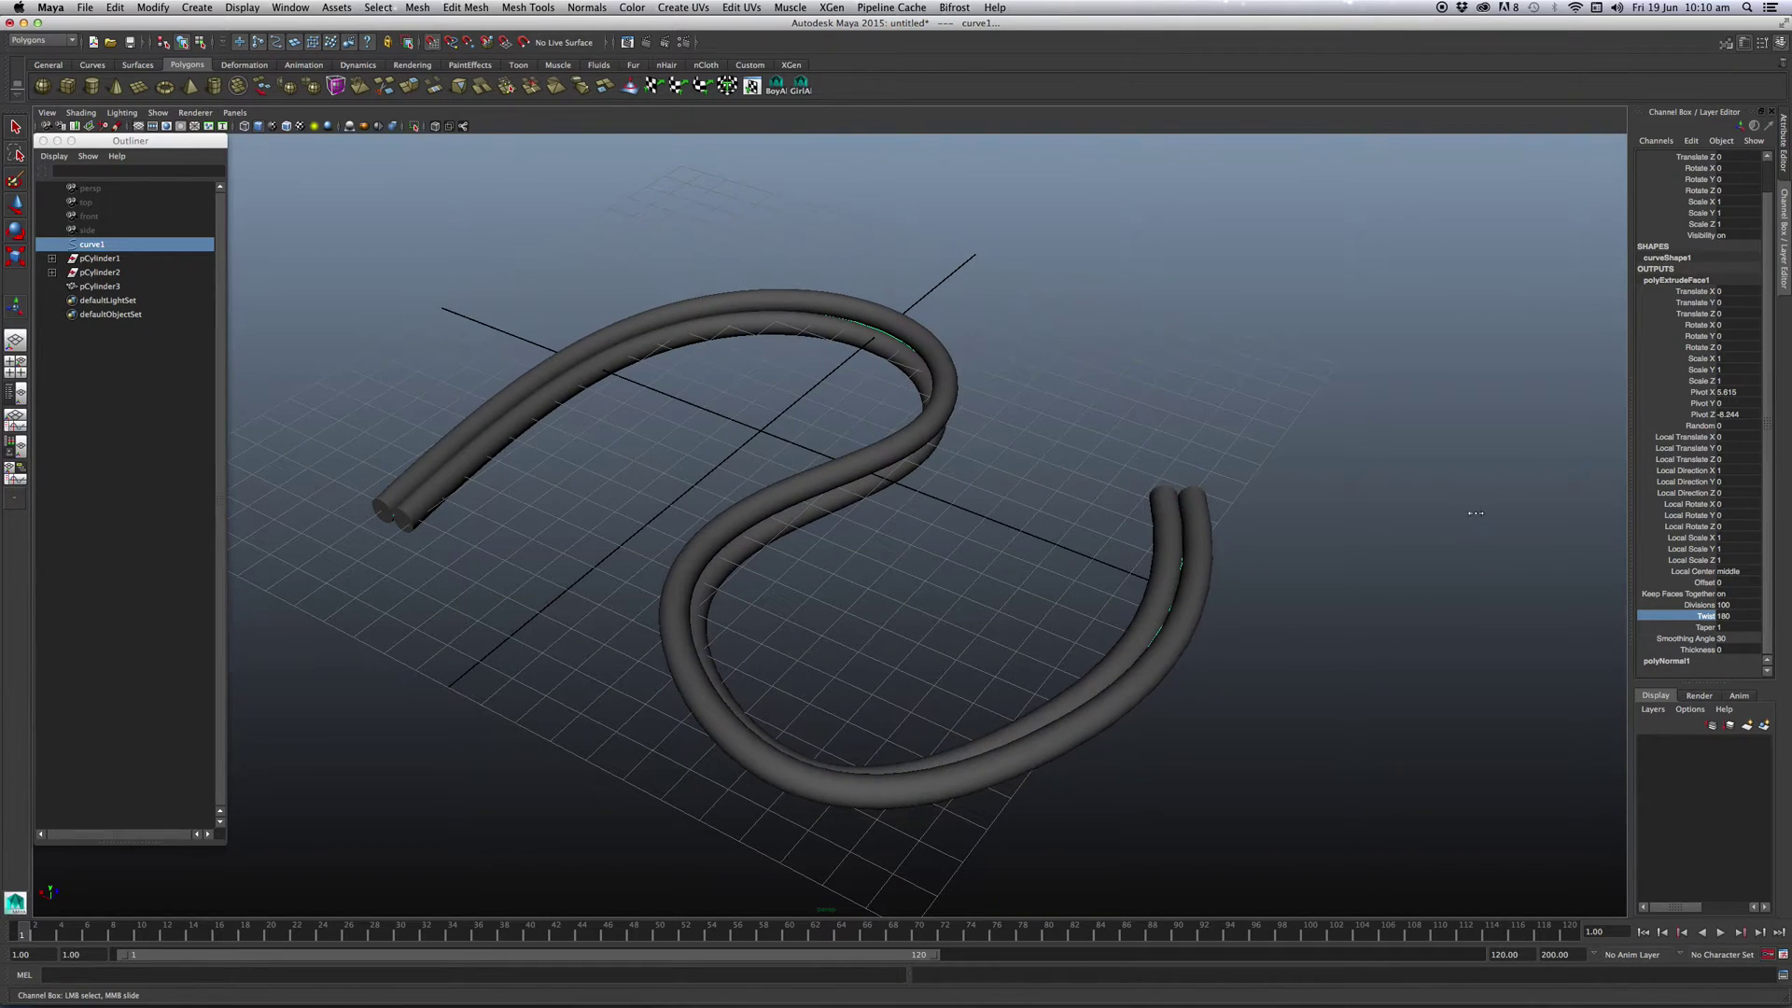
# - Set polyExtrudeFace1 Twist to 5000 and Divisions to 1000 so the tubes form a smooth rope
pyautogui.doubleClick(1746, 619)
pyautogui.write('5000')
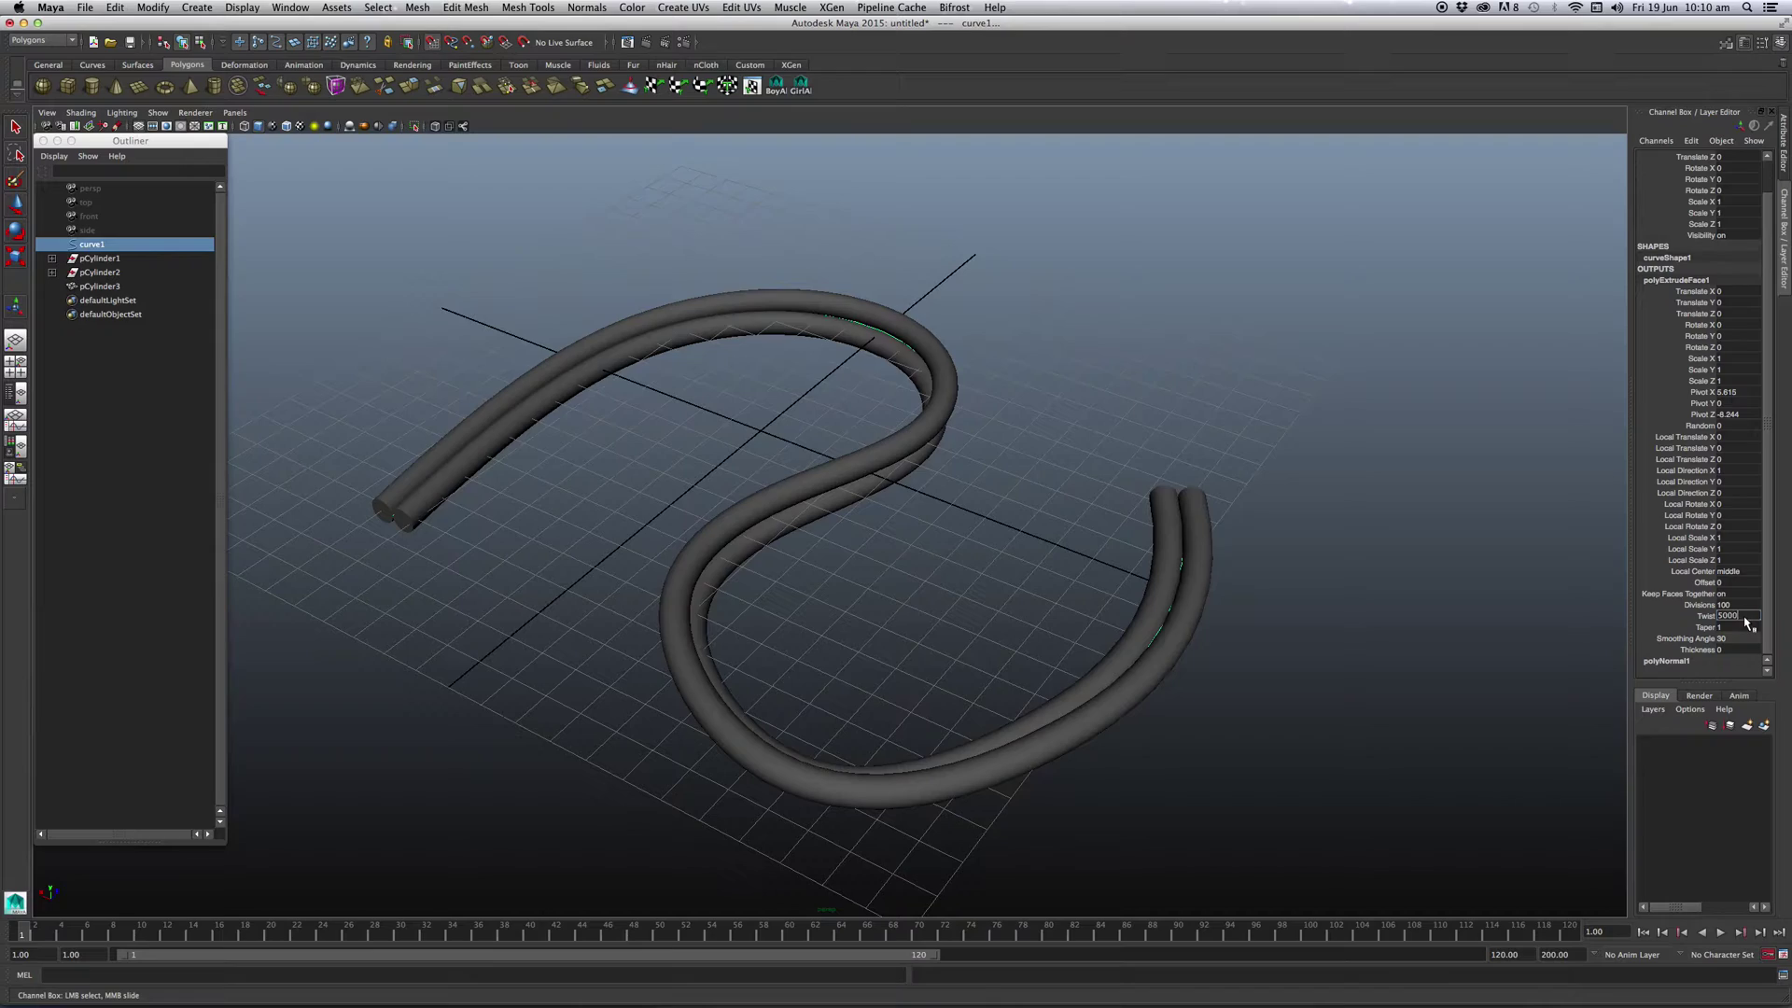
pyautogui.press('Return')
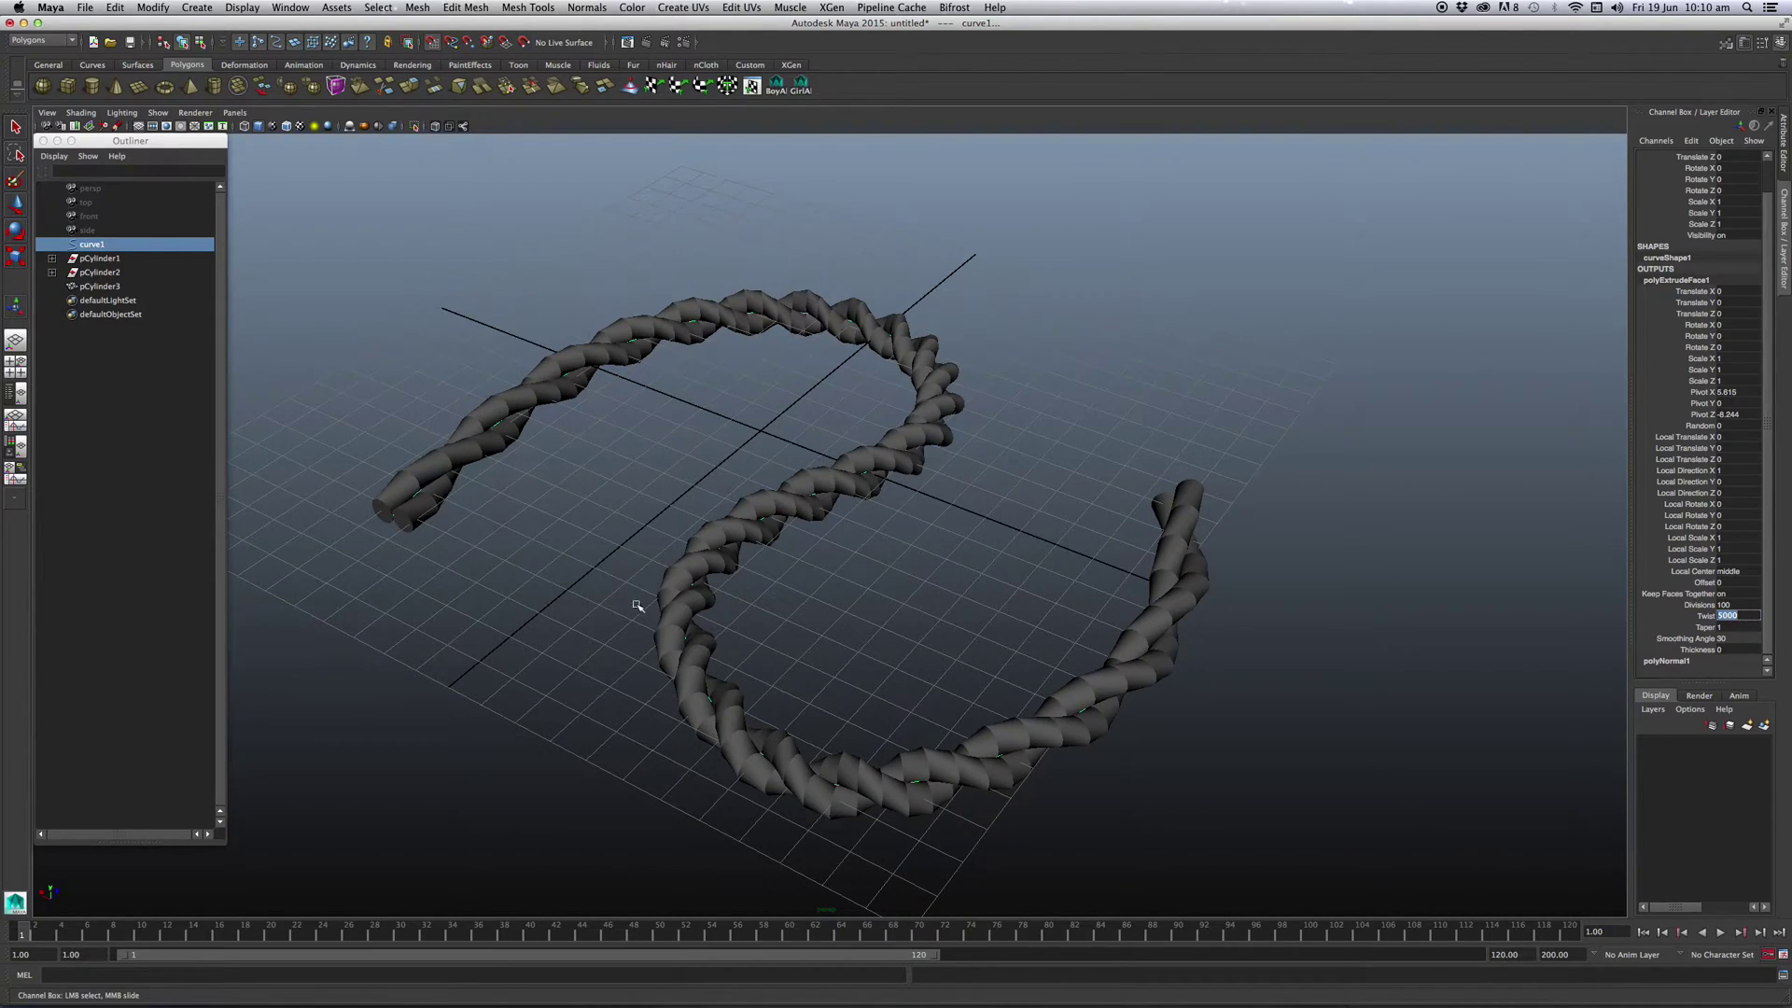
pyautogui.moveTo(638, 606)
pyautogui.keyDown('alt'); pyautogui.mouseDown()
pyautogui.moveTo(747, 556)
pyautogui.moveTo(712, 588)
pyautogui.moveTo(535, 588)
pyautogui.moveTo(630, 588)
pyautogui.mouseUp(); pyautogui.keyUp('alt')
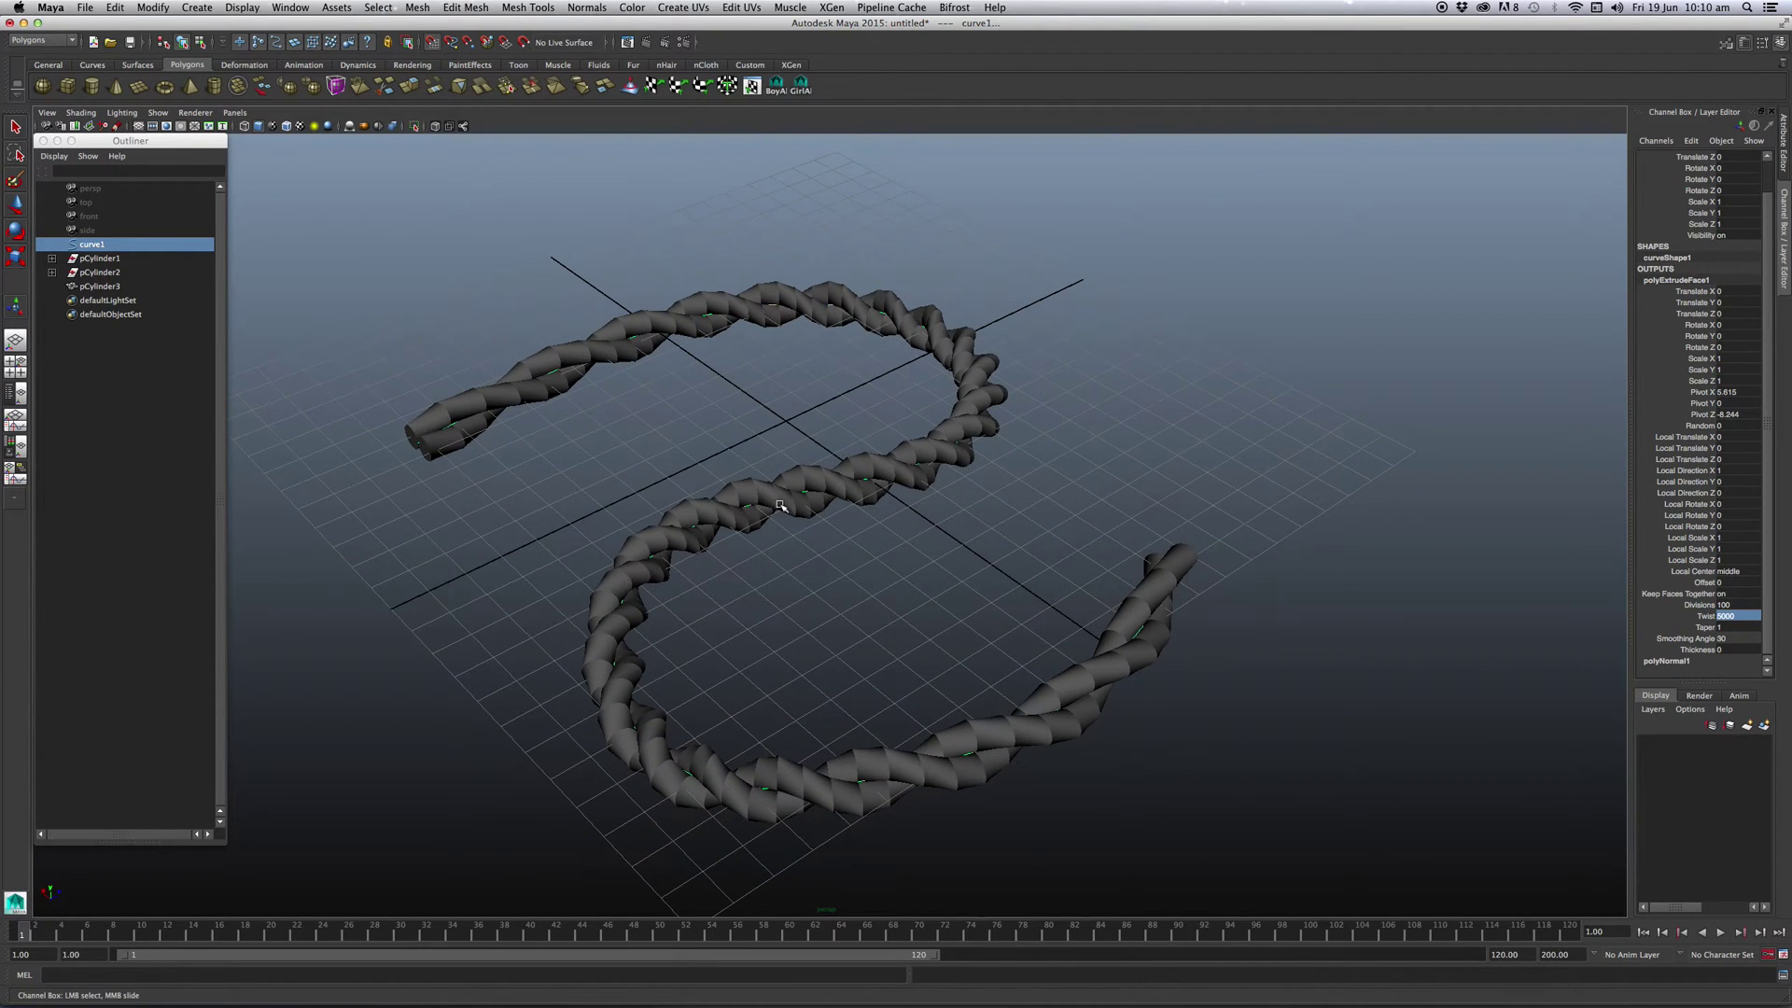
pyautogui.moveTo(1108, 643)
pyautogui.keyDown('alt'); pyautogui.mouseDown()
pyautogui.moveTo(1108, 612)
pyautogui.moveTo(768, 690)
pyautogui.moveTo(787, 560)
pyautogui.mouseUp(); pyautogui.keyUp('alt')
pyautogui.click(1742, 605)
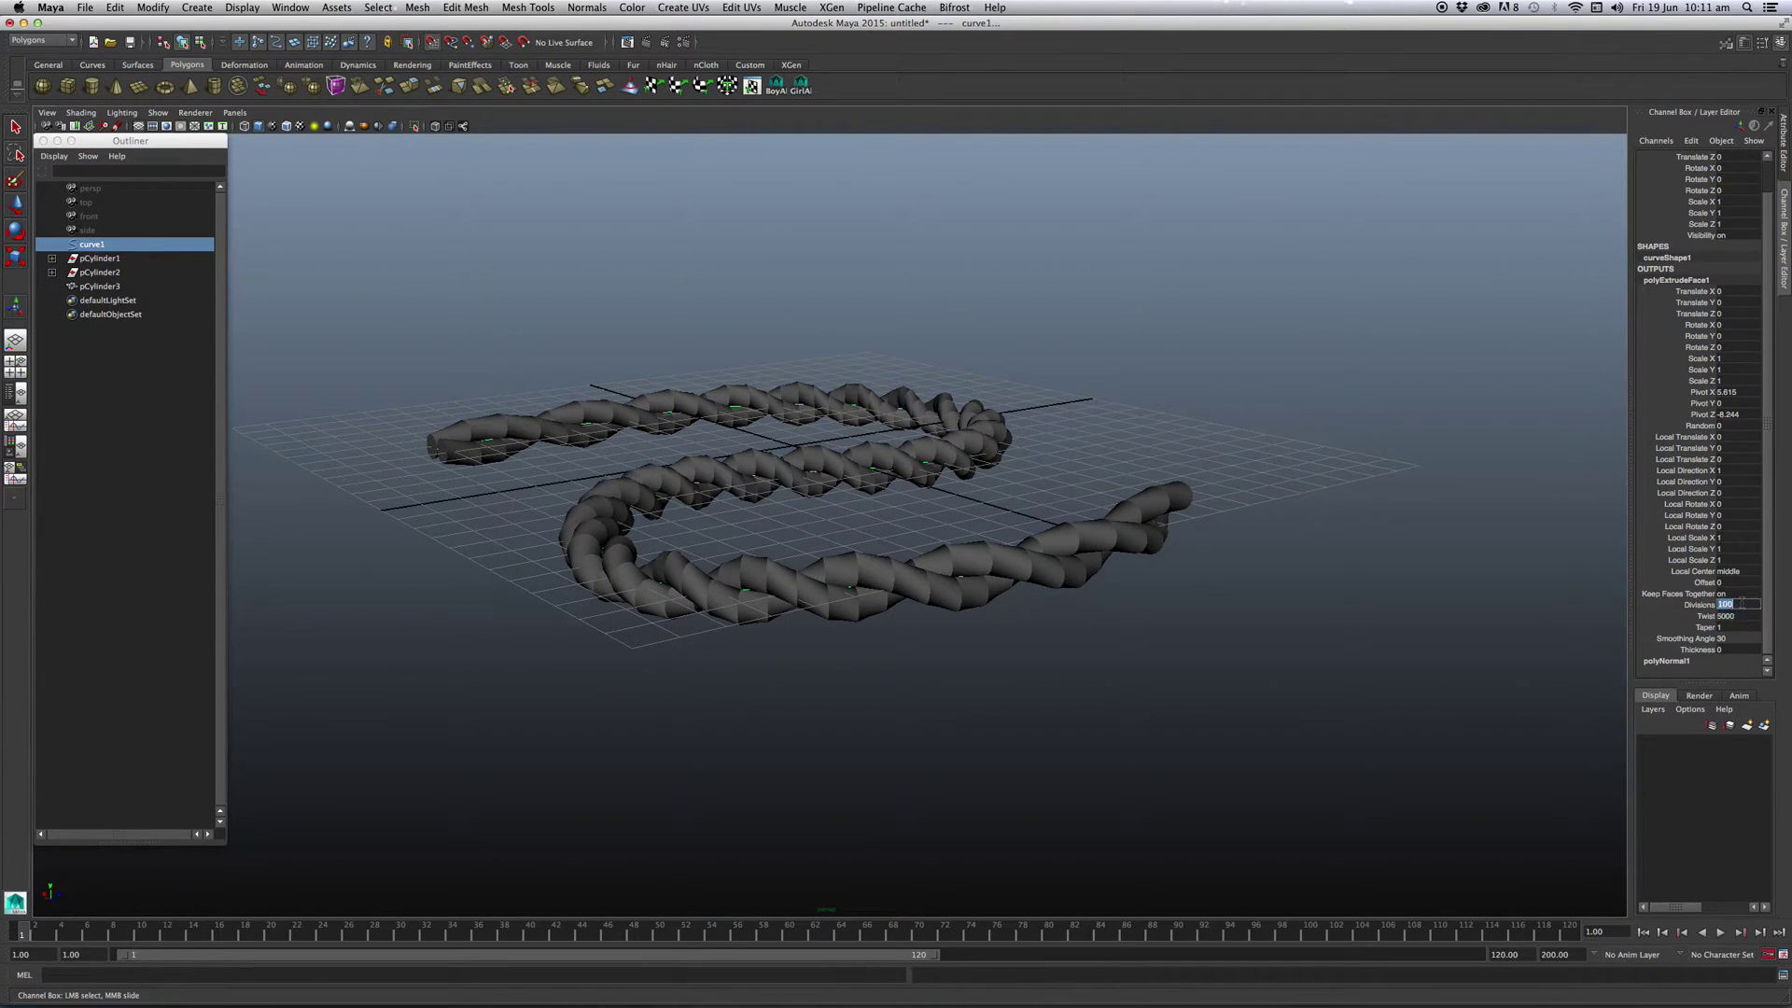
pyautogui.write('0')
pyautogui.press('Return')
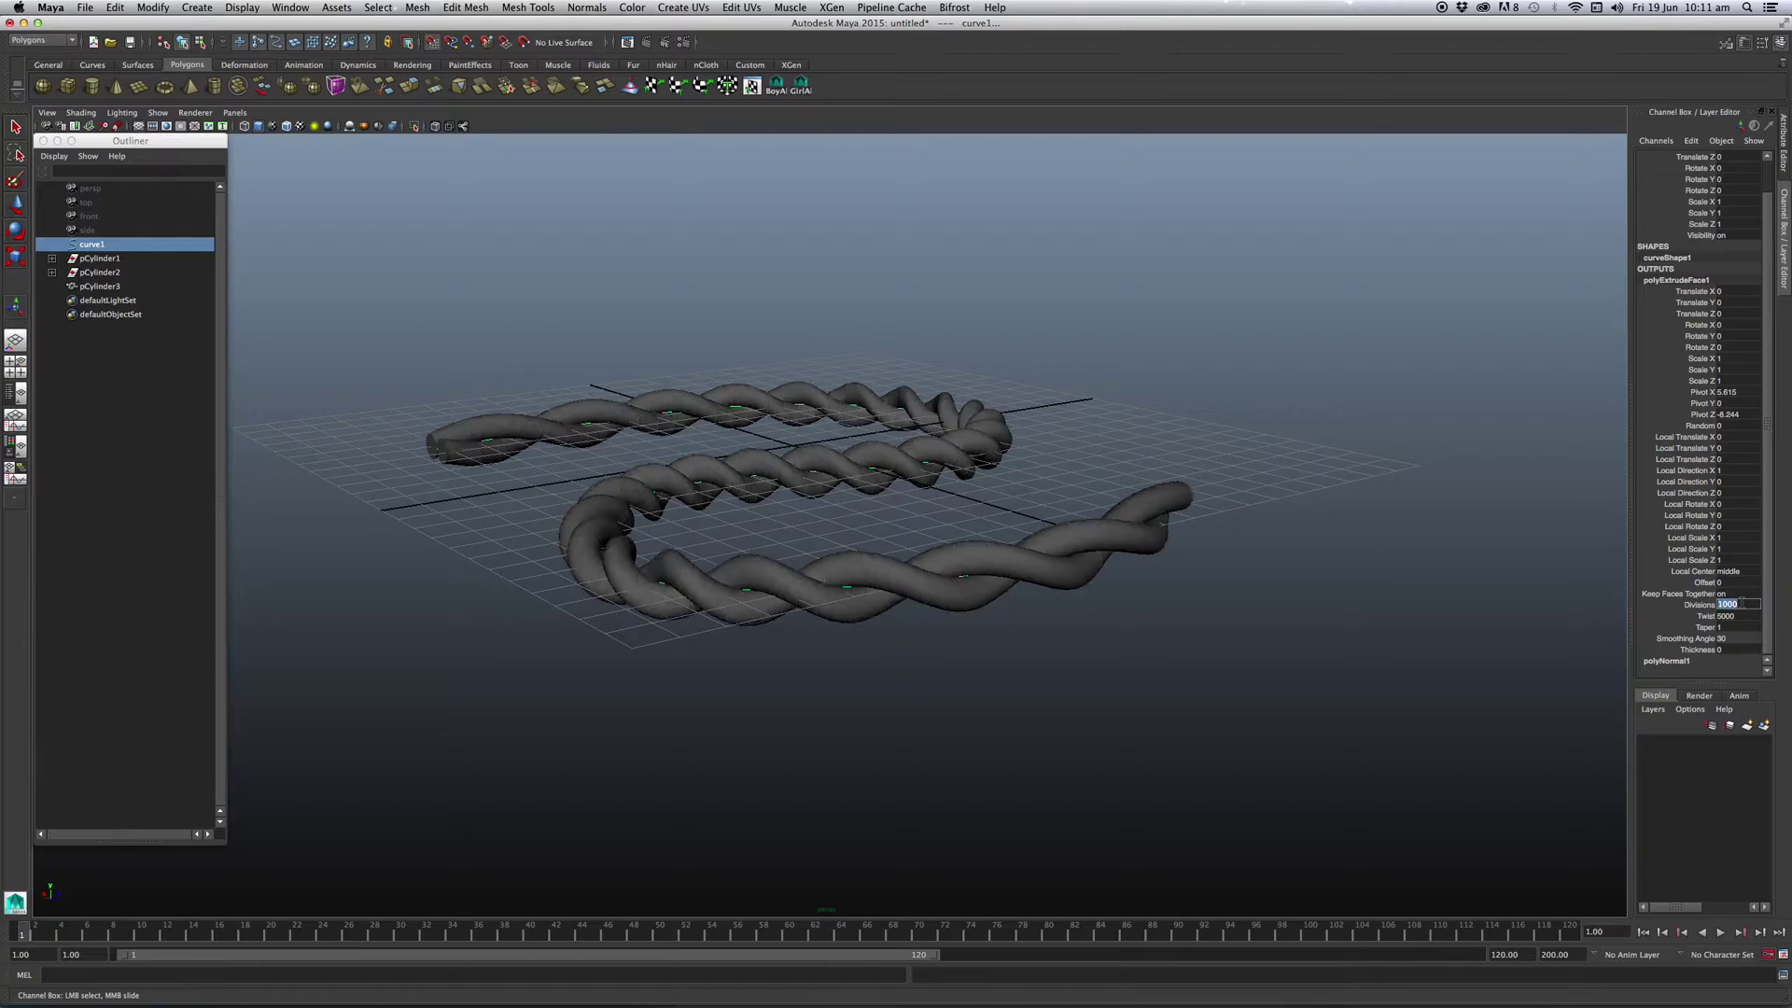
pyautogui.moveTo(1071, 608)
pyautogui.keyDown('alt'); pyautogui.mouseDown()
pyautogui.moveTo(897, 644)
pyautogui.moveTo(916, 704)
pyautogui.moveTo(913, 669)
pyautogui.moveTo(744, 560)
pyautogui.moveTo(606, 577)
pyautogui.moveTo(772, 608)
pyautogui.moveTo(829, 582)
pyautogui.mouseUp(); pyautogui.keyUp('alt')
# - Select the rope and use Mesh > Separate to split it into two strands
pyautogui.click(695, 493)
pyautogui.moveTo(695, 493)
pyautogui.keyDown('alt'); pyautogui.mouseDown()
pyautogui.moveTo(800, 513)
pyautogui.moveTo(750, 480)
pyautogui.mouseUp(); pyautogui.keyUp('alt')
pyautogui.rightClick(793, 490)
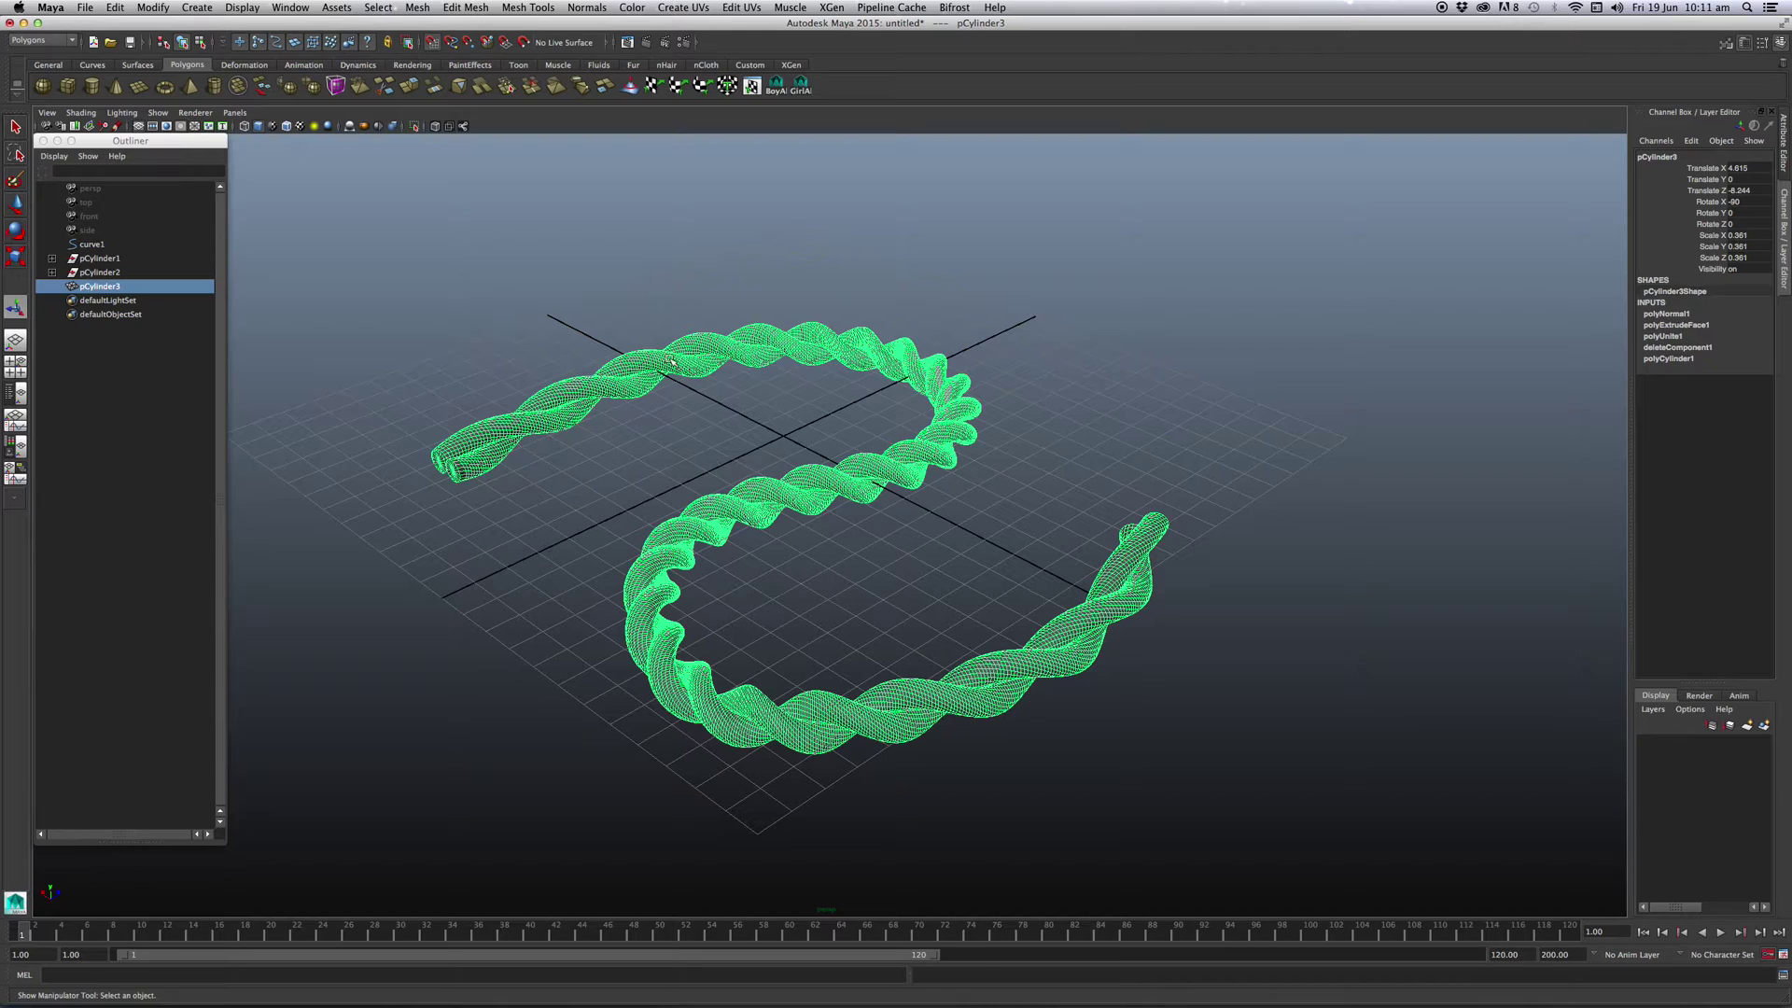
pyautogui.click(431, 8)
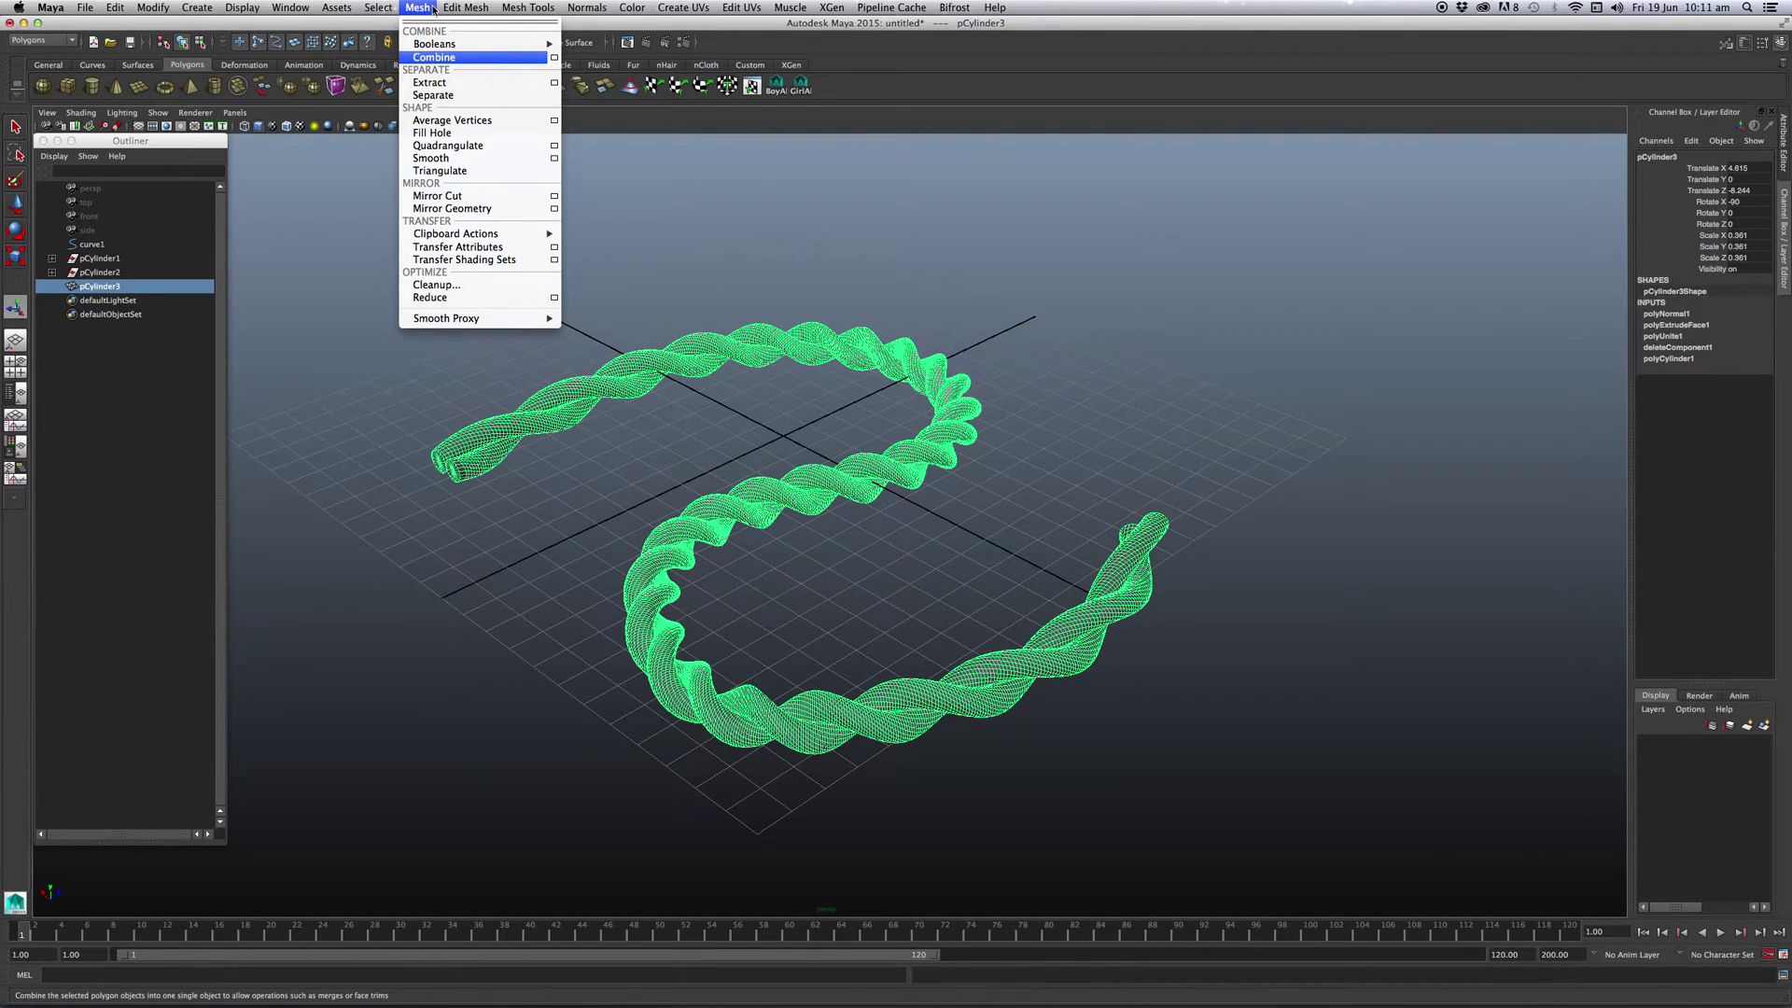
pyautogui.click(433, 96)
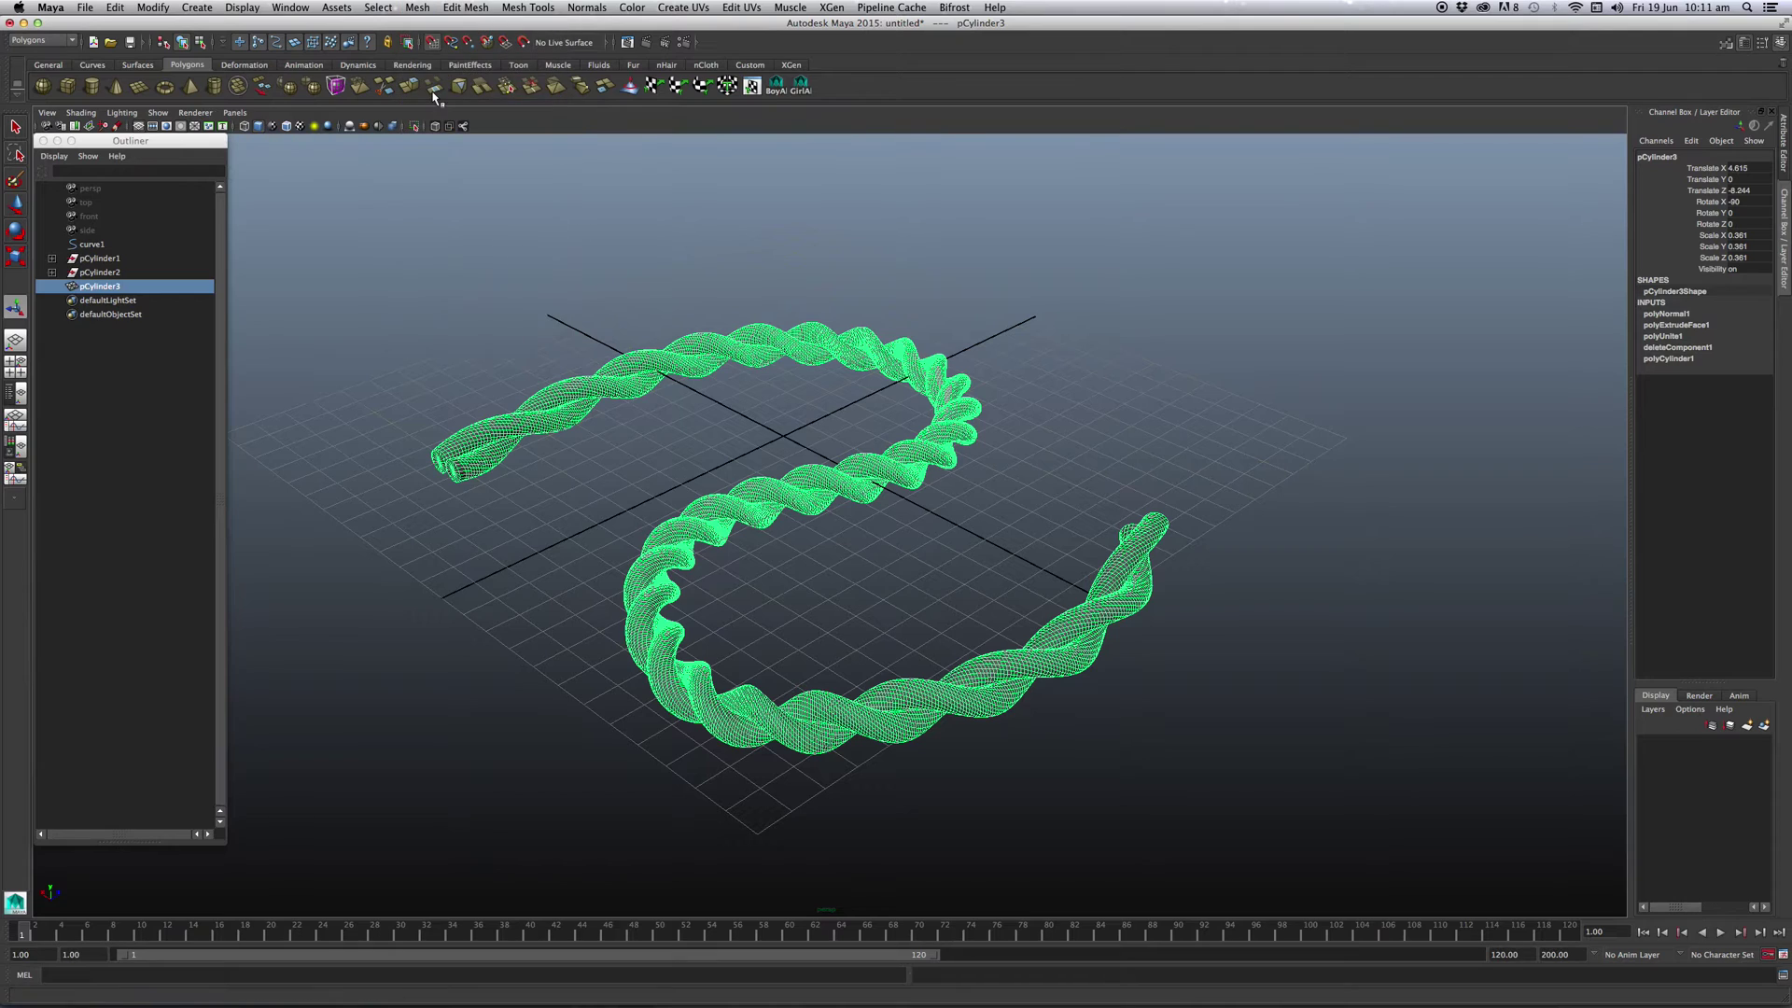
# - Assign the existing Blue material to one strand and White to the other
pyautogui.click(573, 441)
pyautogui.moveTo(572, 413)
pyautogui.keyDown('alt'); pyautogui.mouseDown()
pyautogui.moveTo(616, 464)
pyautogui.moveTo(522, 411)
pyautogui.mouseUp(); pyautogui.keyUp('alt')
pyautogui.click(522, 410)
pyautogui.moveTo(522, 411); pyautogui.dragTo(649, 720, button='right')
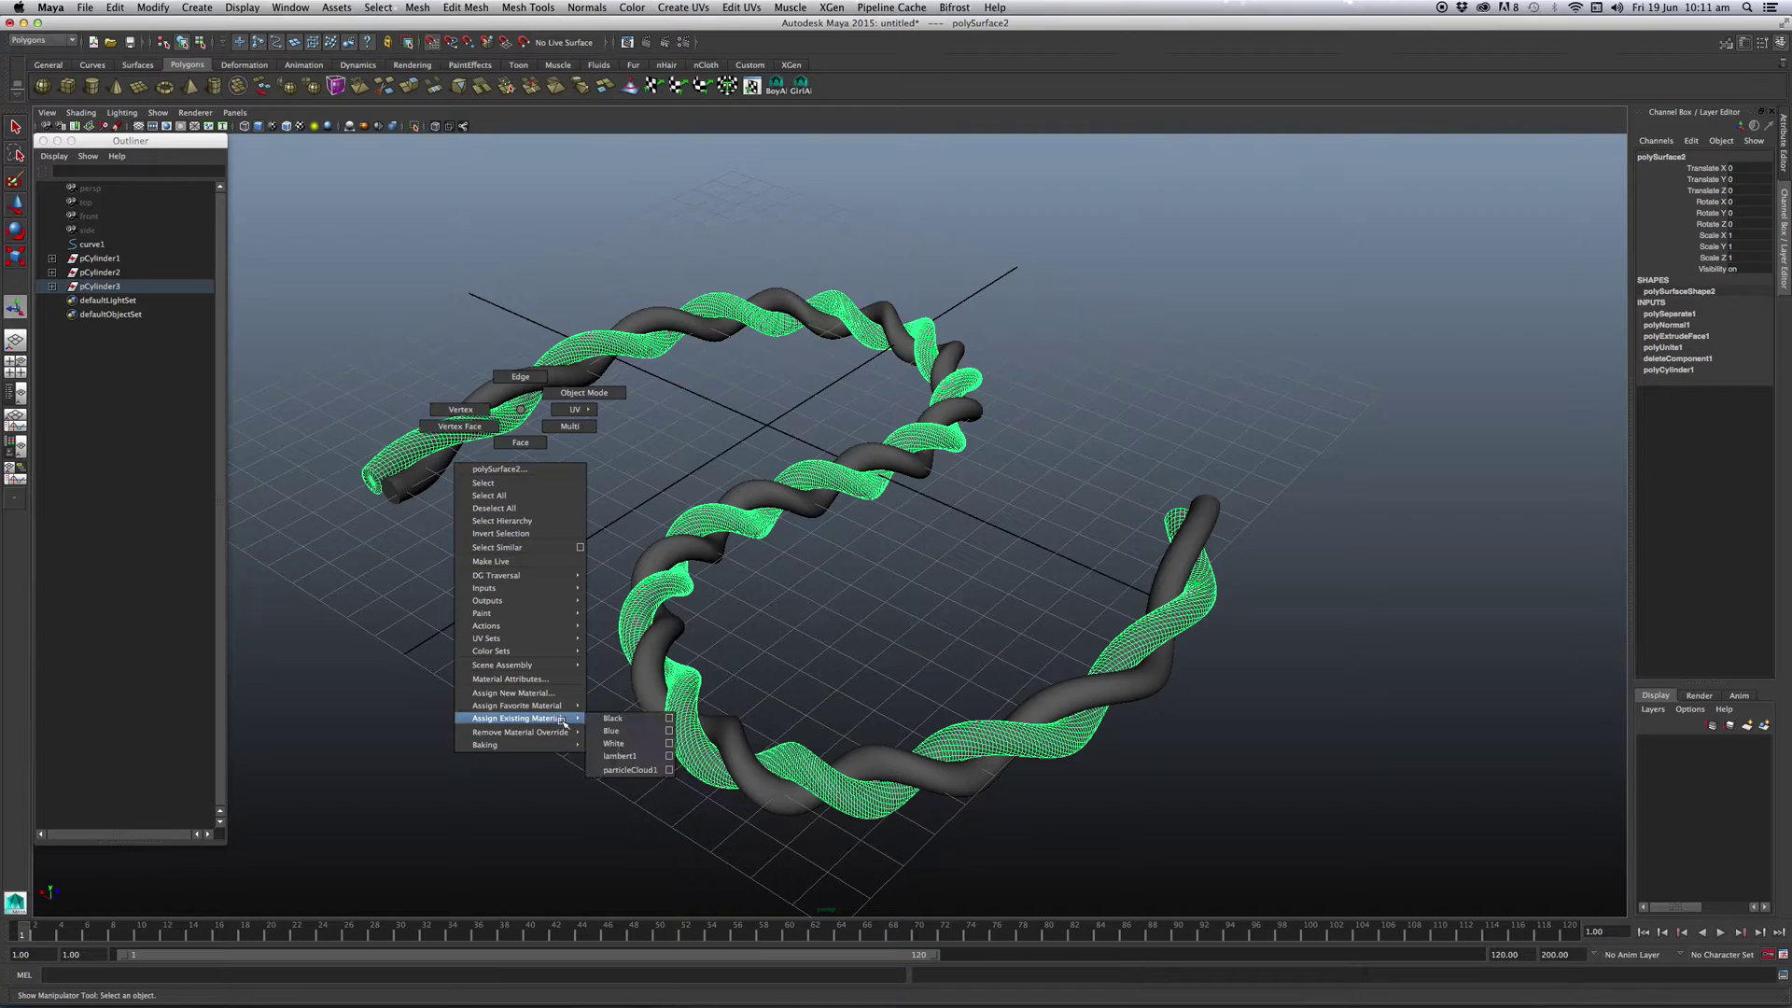
pyautogui.click(662, 636)
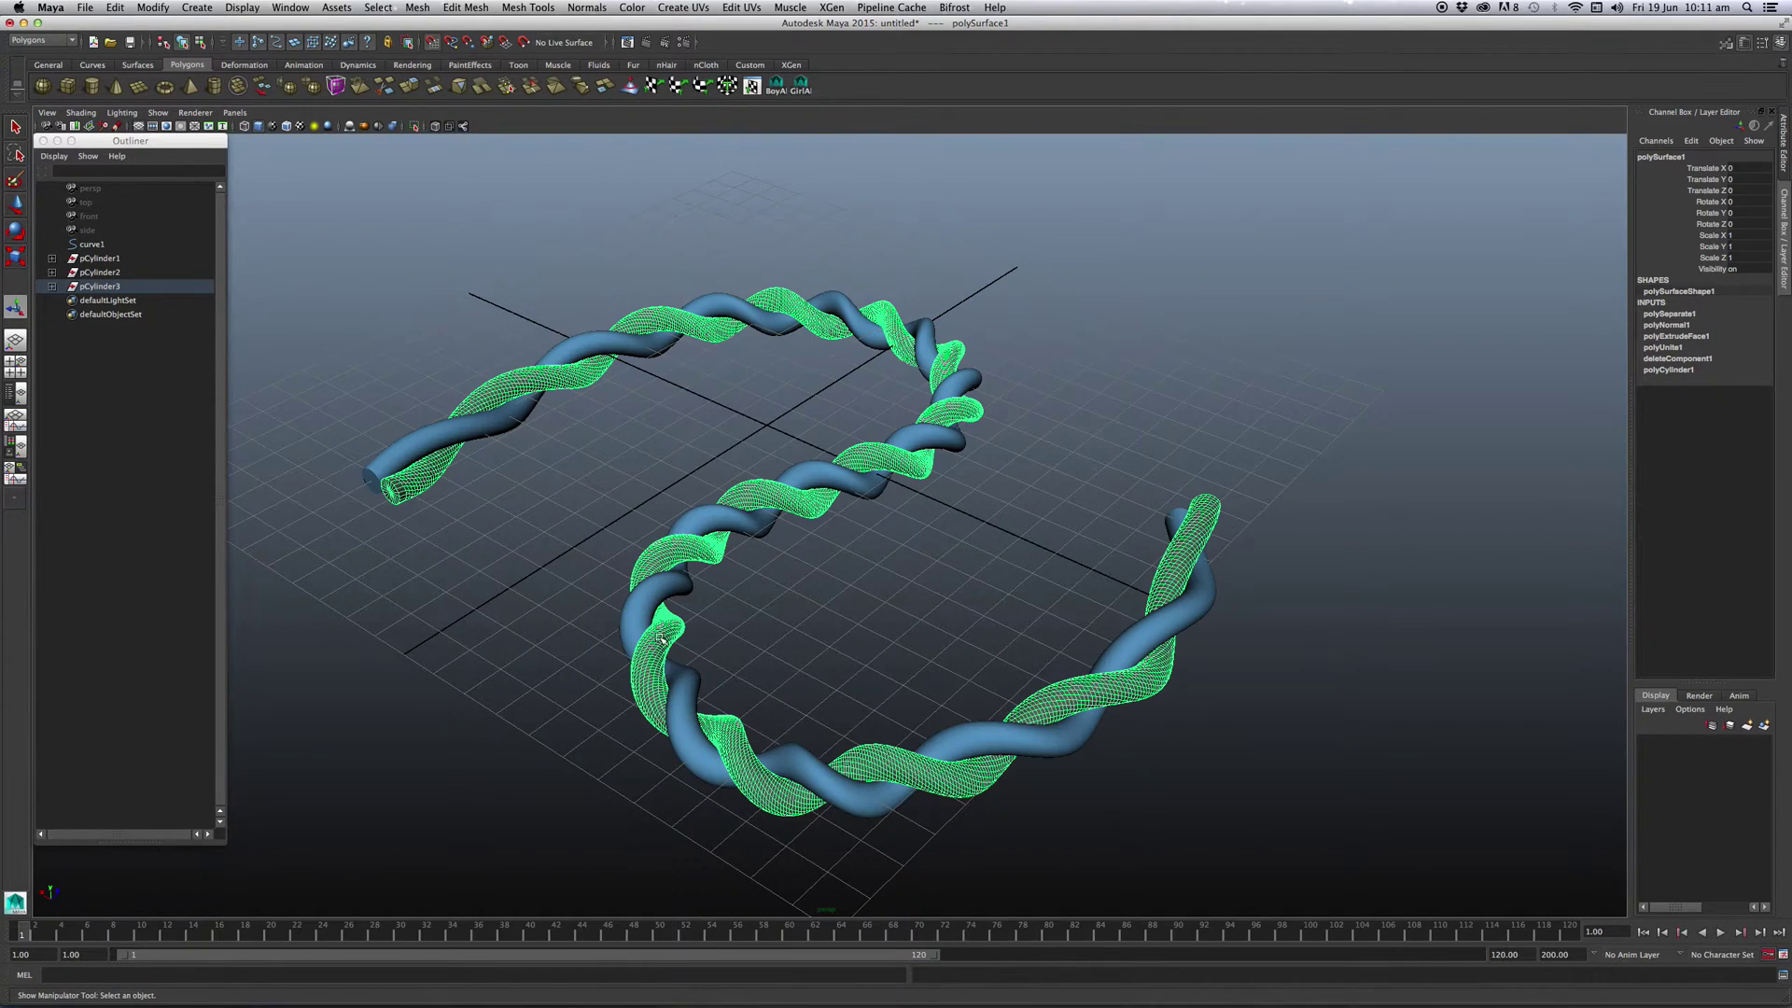
pyautogui.rightClick(662, 636)
pyautogui.moveTo(658, 944)
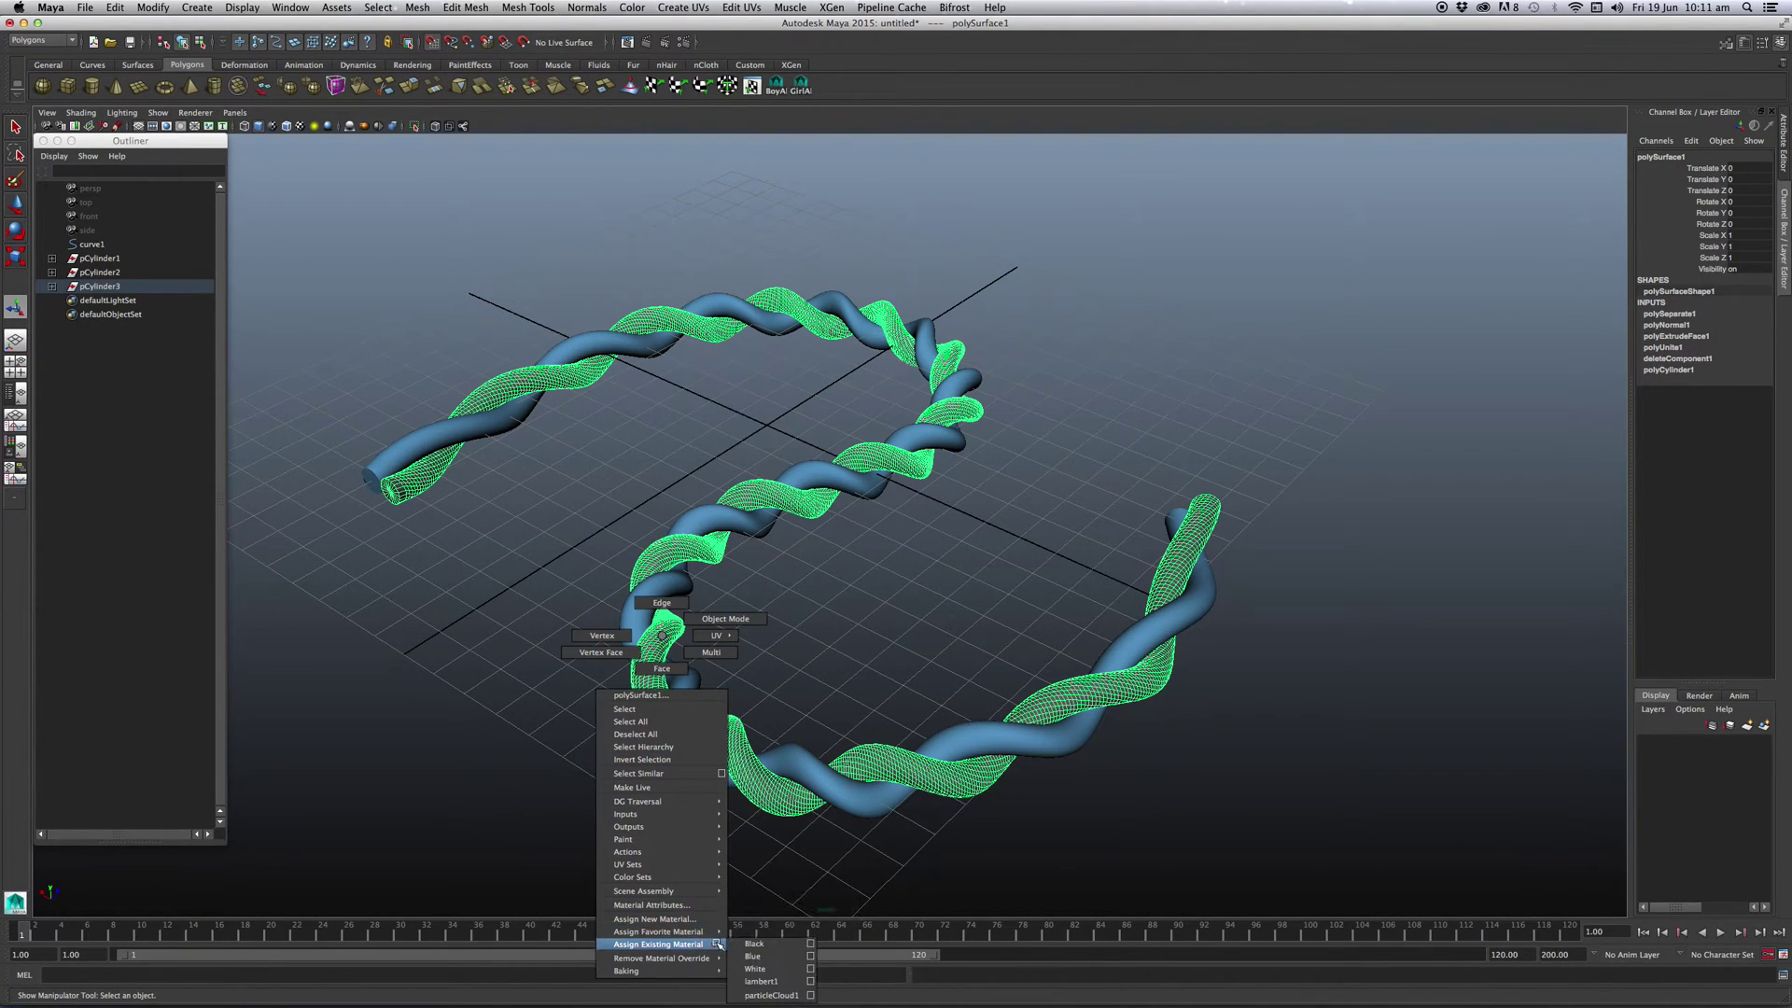
pyautogui.click(755, 969)
pyautogui.click(781, 619)
pyautogui.moveTo(782, 619)
pyautogui.keyDown('alt'); pyautogui.mouseDown()
pyautogui.moveTo(660, 542)
pyautogui.moveTo(591, 532)
pyautogui.moveTo(495, 445)
pyautogui.mouseUp(); pyautogui.keyUp('alt')
# - In curve1's Control Vertex mode, raise a control point so the rope bends upward
pyautogui.scroll(2, 502, 400)
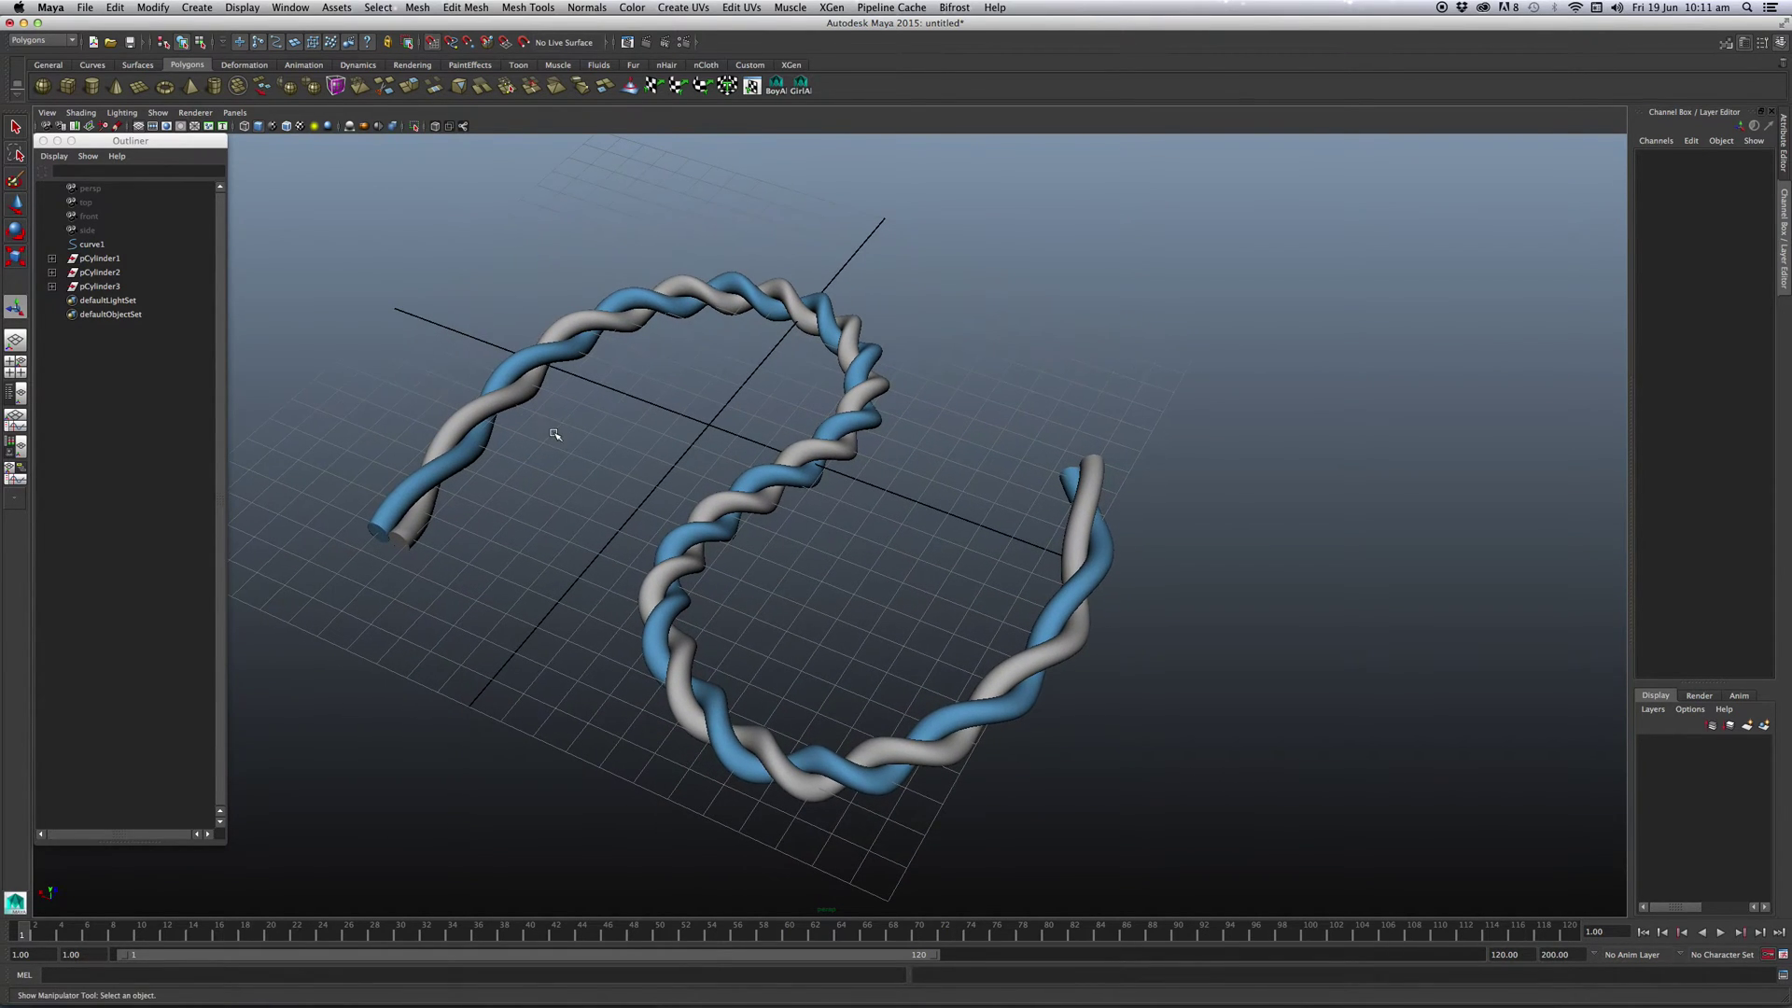
pyautogui.scroll(1, 561, 427)
pyautogui.scroll(1, 523, 411)
pyautogui.click(93, 243)
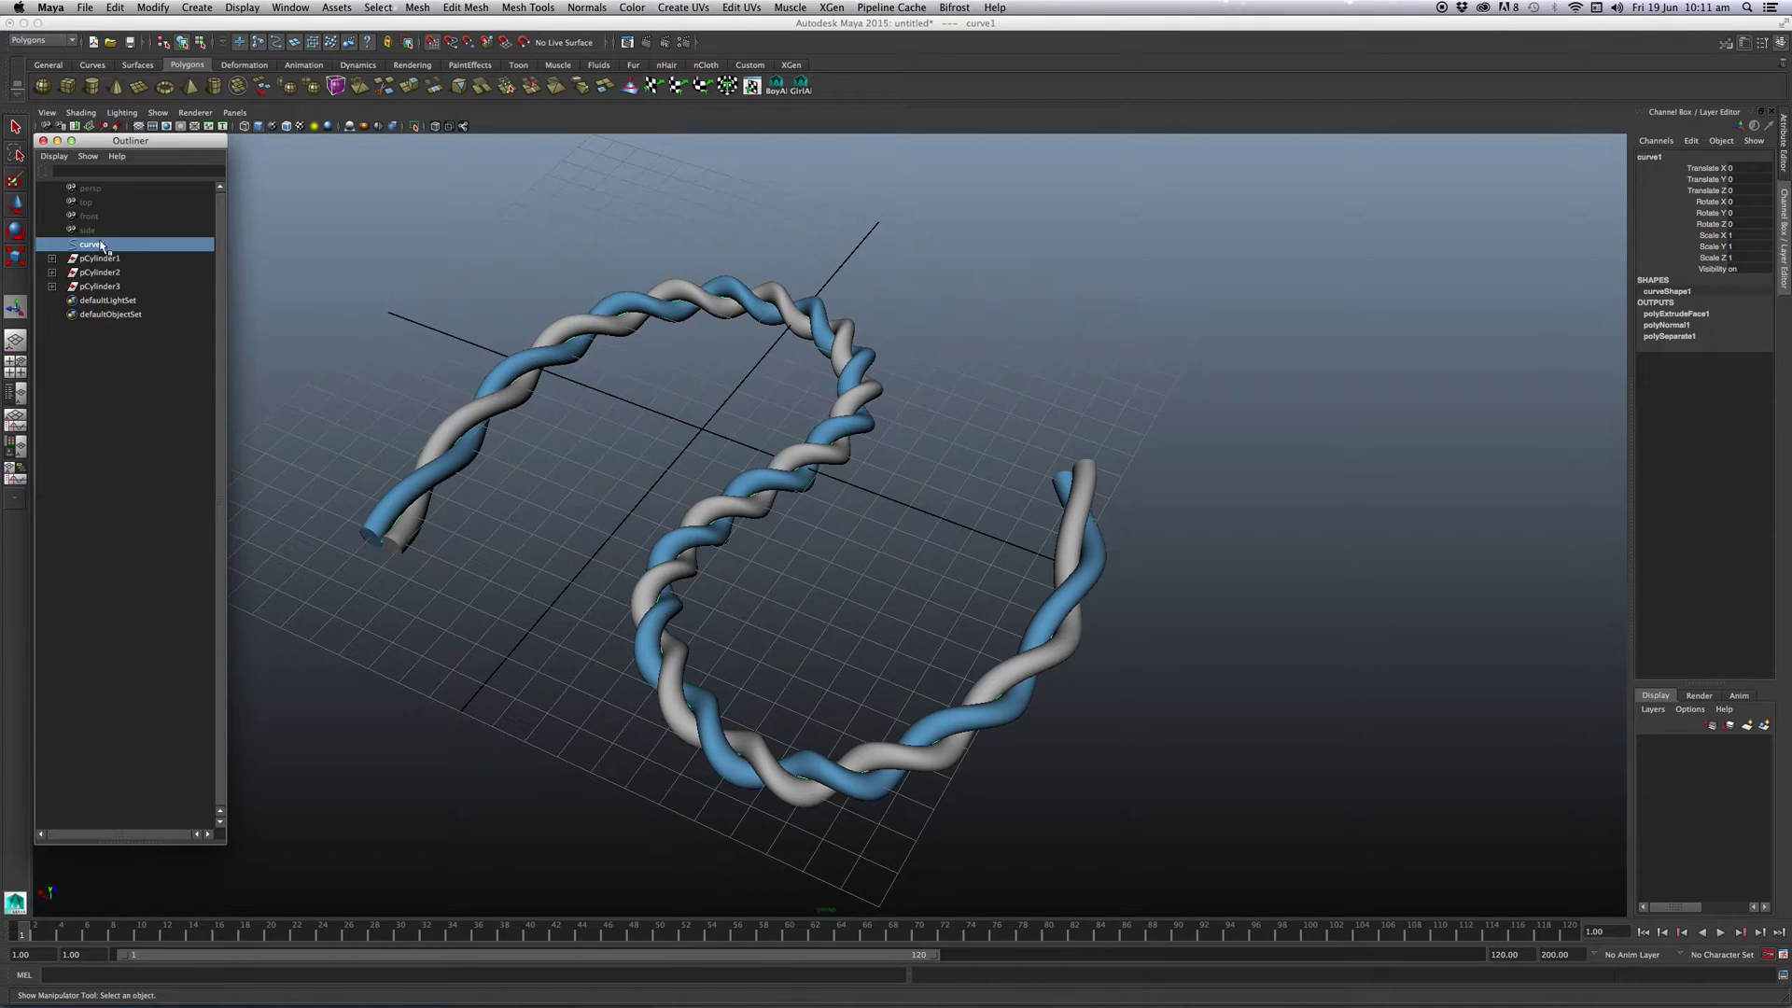
pyautogui.rightClick(598, 409)
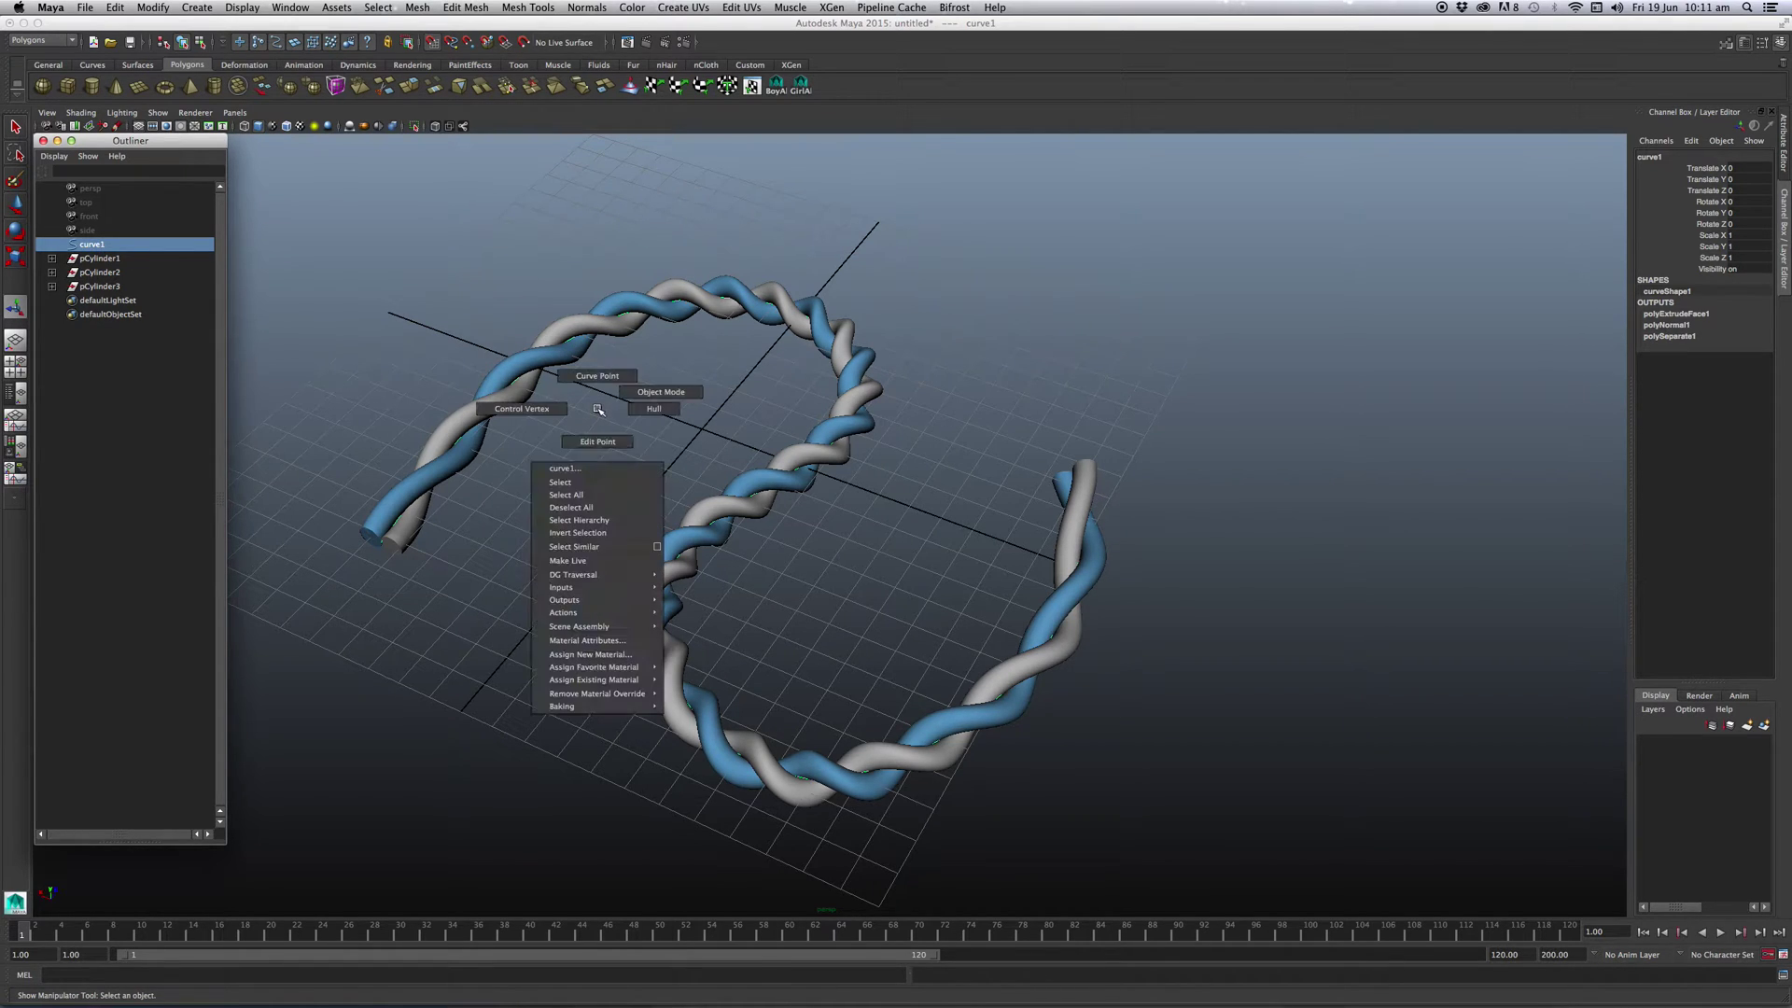
pyautogui.click(552, 409)
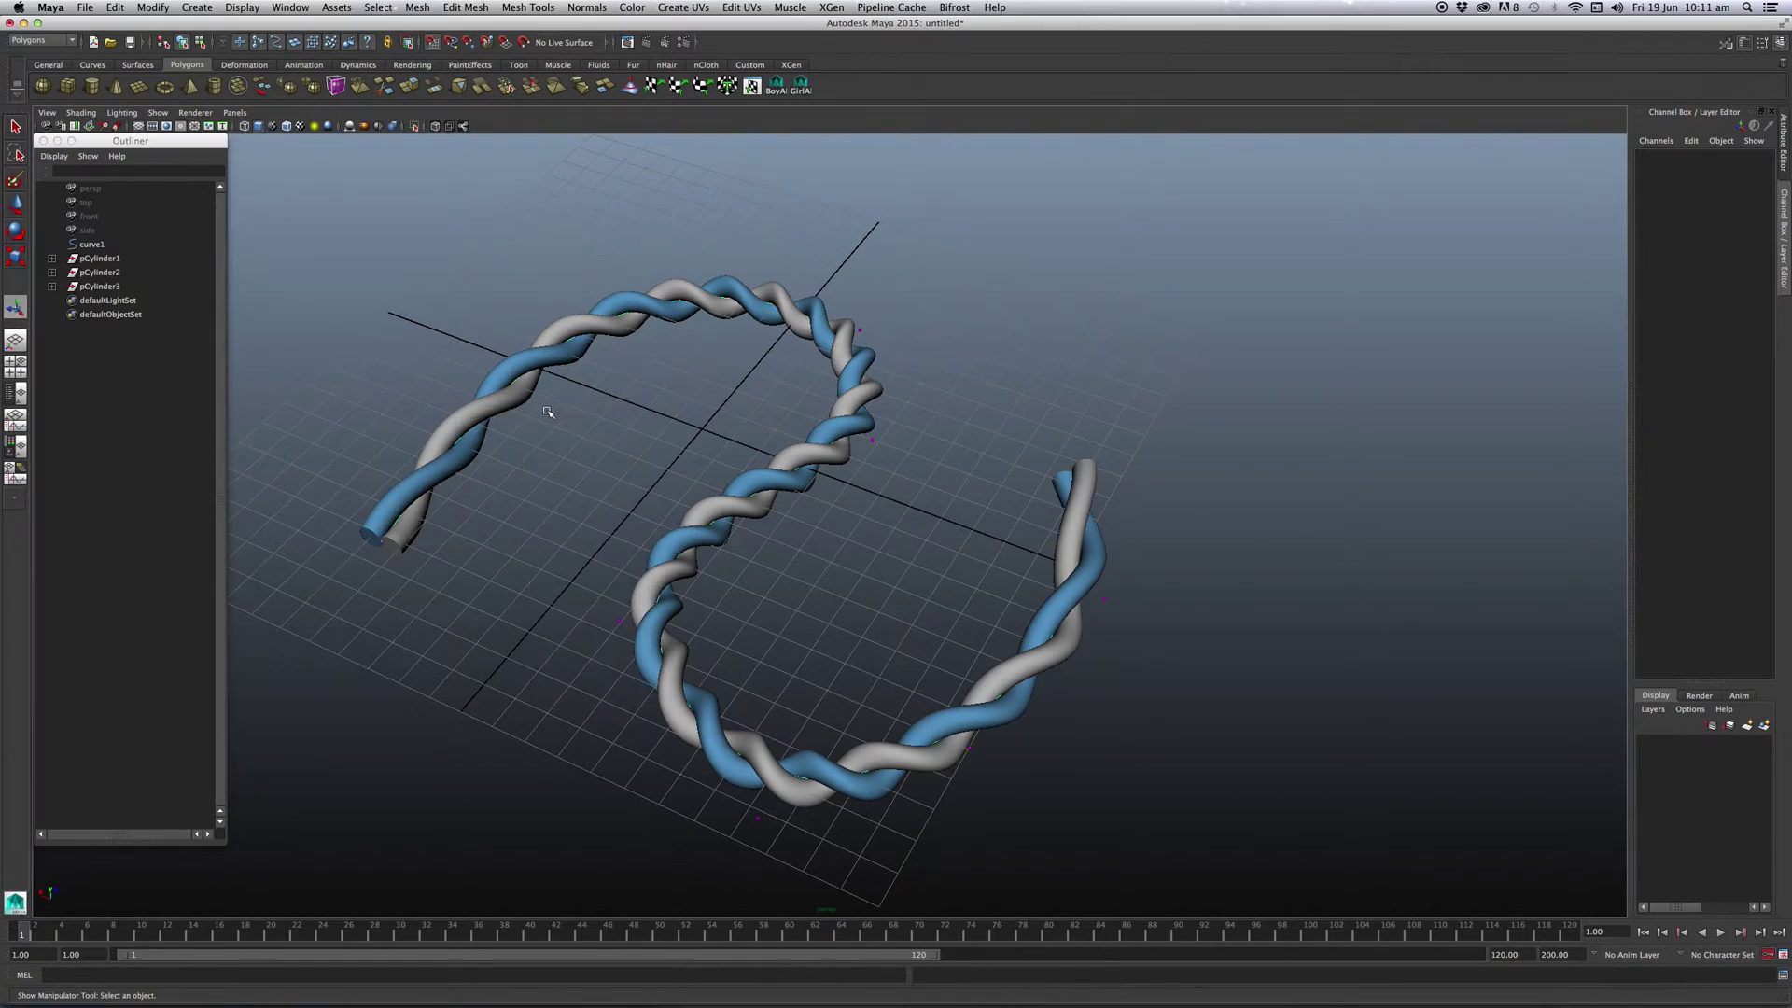
pyautogui.moveTo(528, 285)
pyautogui.mouseDown()
pyautogui.moveTo(627, 389)
pyautogui.moveTo(565, 297)
pyautogui.mouseUp()
pyautogui.press('w')
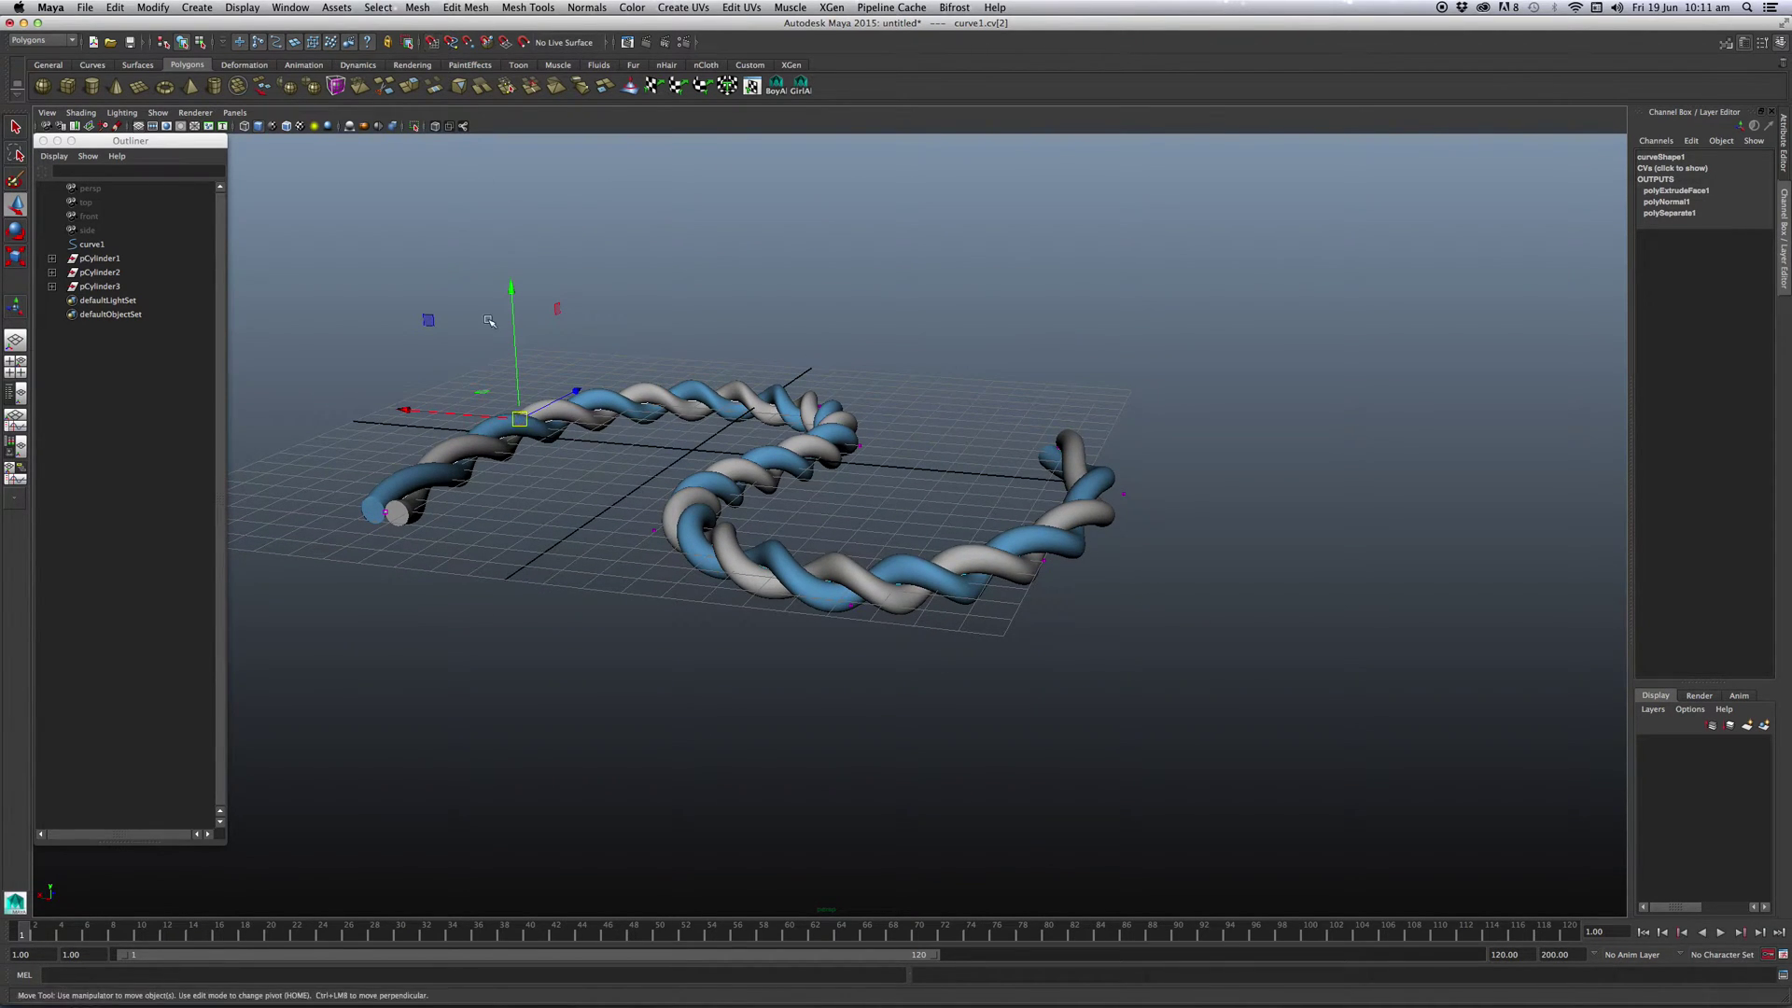
pyautogui.moveTo(528, 426); pyautogui.dragTo(510, 327)
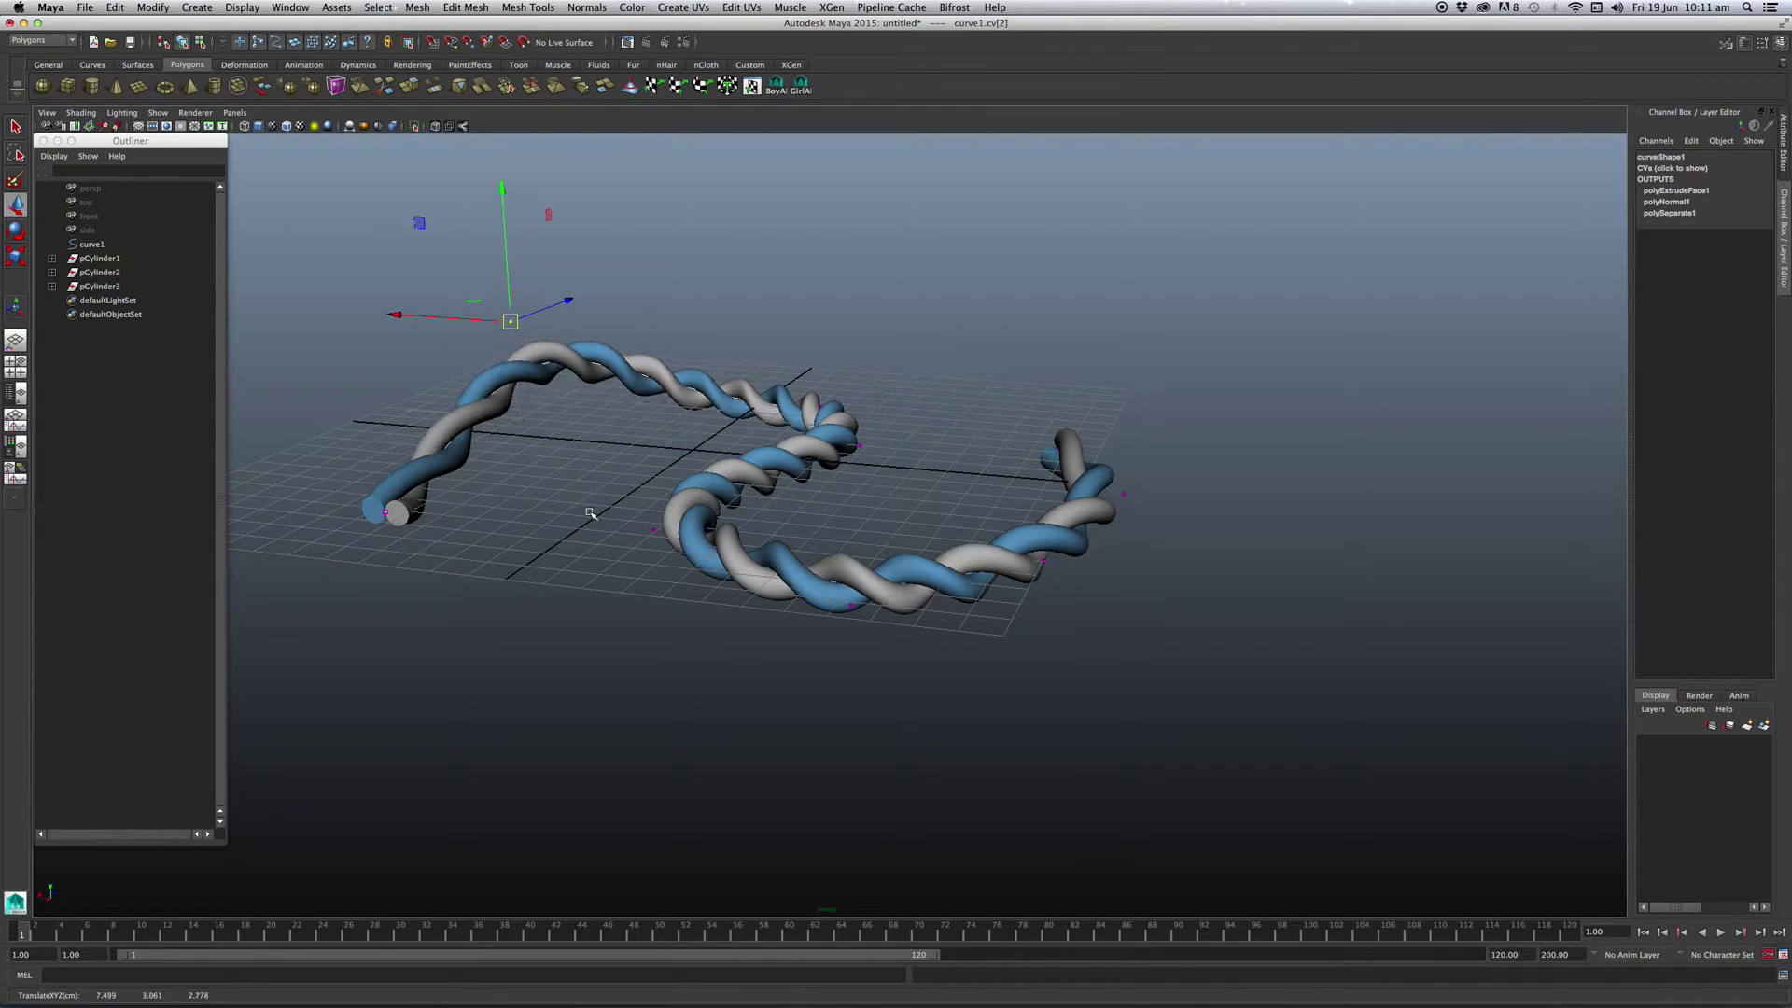
# - Move more curve1 control points to reshape the rope, undoing two unwanted moves
pyautogui.click(654, 530)
pyautogui.moveTo(655, 530)
pyautogui.mouseDown()
pyautogui.moveTo(609, 673)
pyautogui.moveTo(843, 420)
pyautogui.moveTo(748, 367)
pyautogui.moveTo(987, 424)
pyautogui.moveTo(1069, 509)
pyautogui.mouseUp()
pyautogui.click(882, 447)
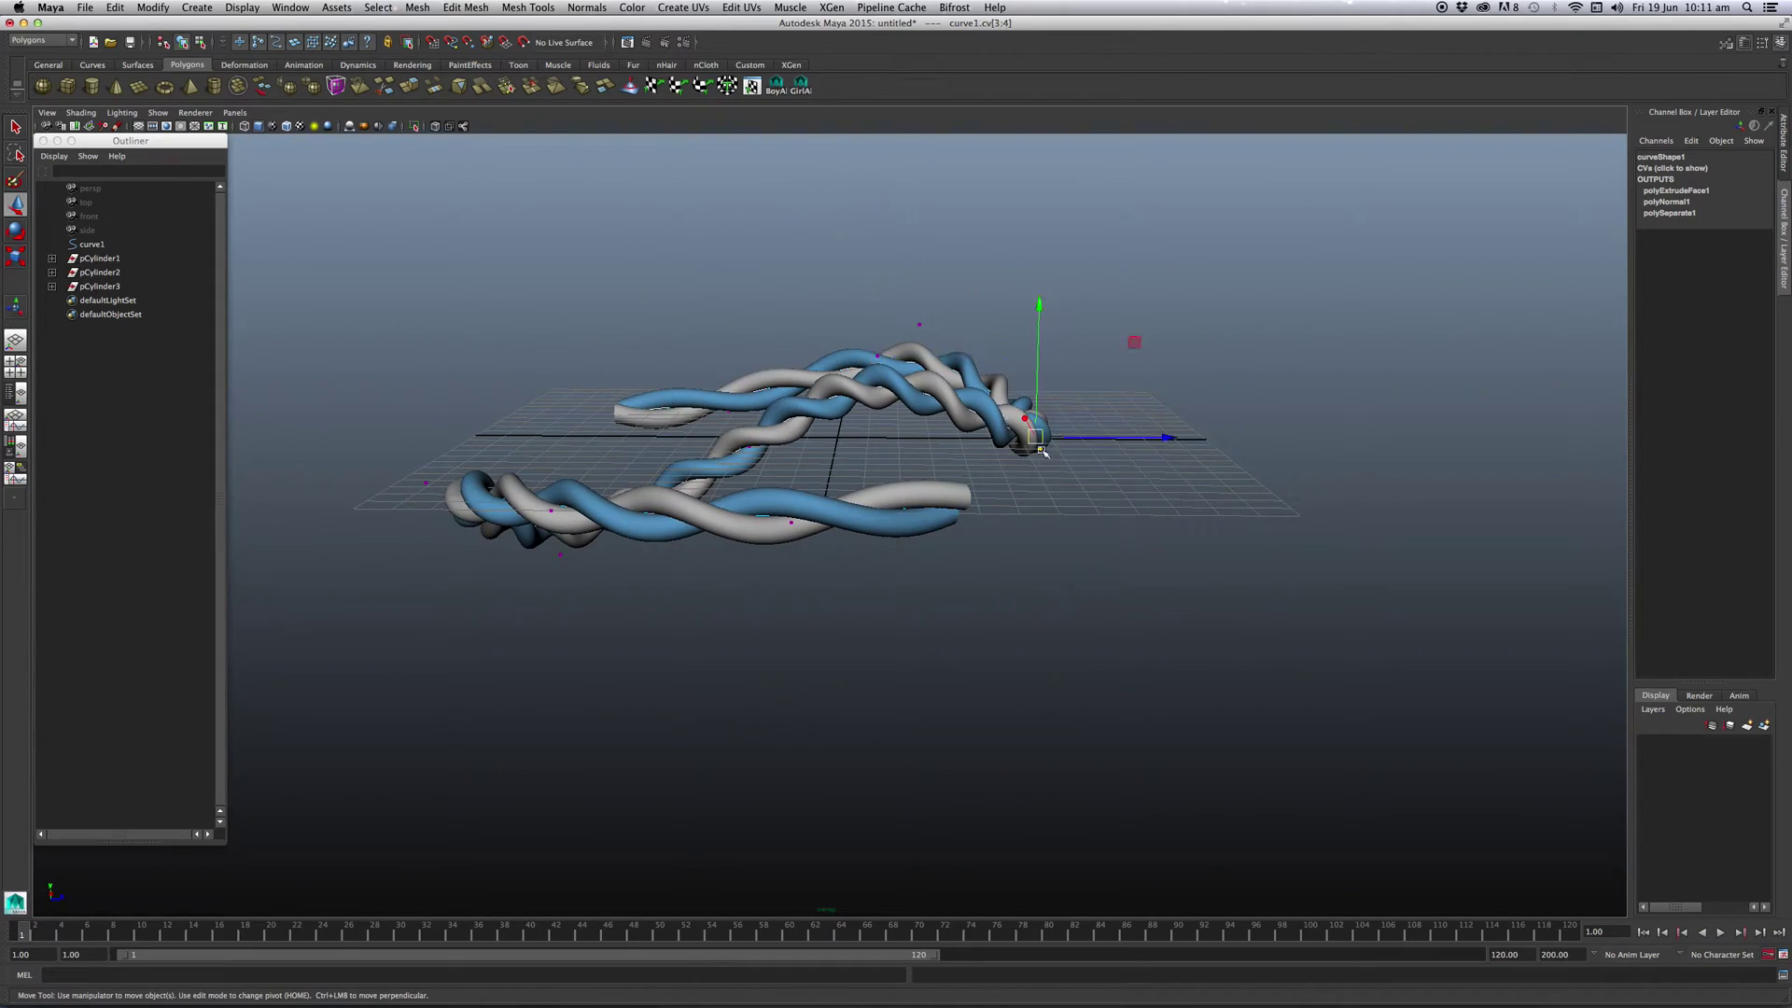
pyautogui.moveTo(1036, 446)
pyautogui.mouseDown()
pyautogui.moveTo(976, 605)
pyautogui.moveTo(559, 650)
pyautogui.moveTo(776, 632)
pyautogui.moveTo(755, 516)
pyautogui.moveTo(908, 468)
pyautogui.mouseUp()
pyautogui.press('z')
pyautogui.press('z')
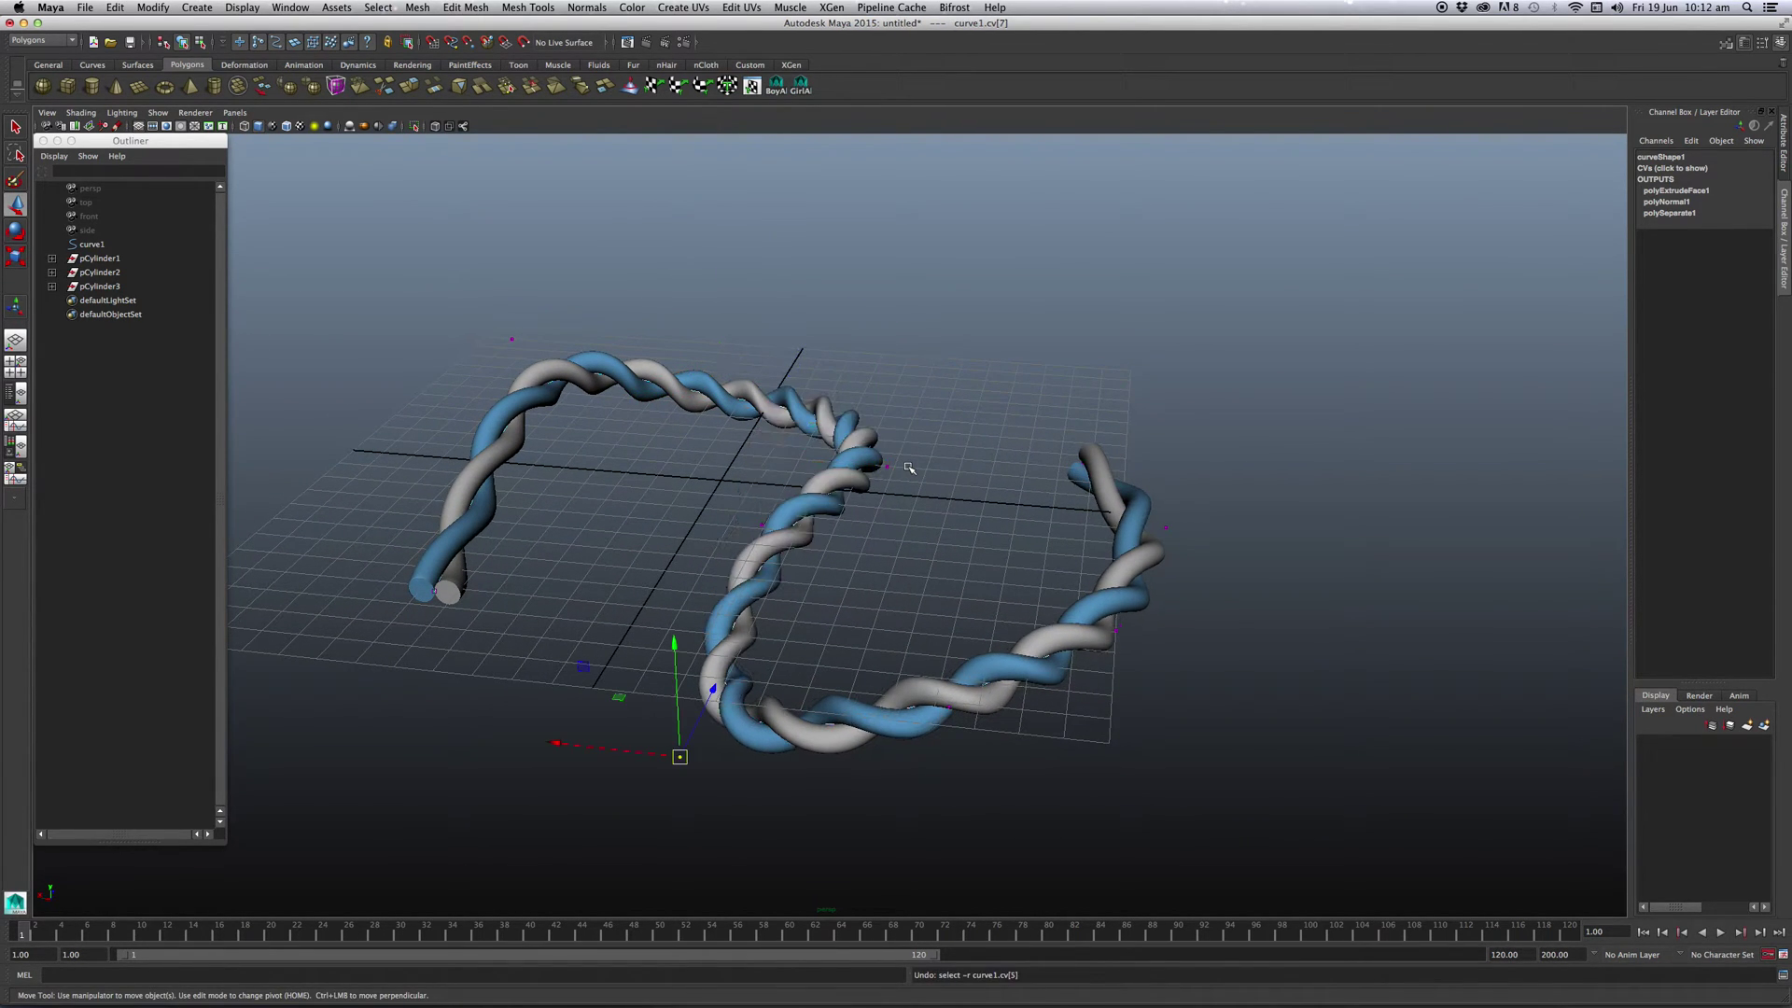
pyautogui.press('z')
pyautogui.press('z')
pyautogui.keyDown('alt'); pyautogui.moveTo(909, 468); pyautogui.dragTo(905, 479); pyautogui.keyUp('alt')
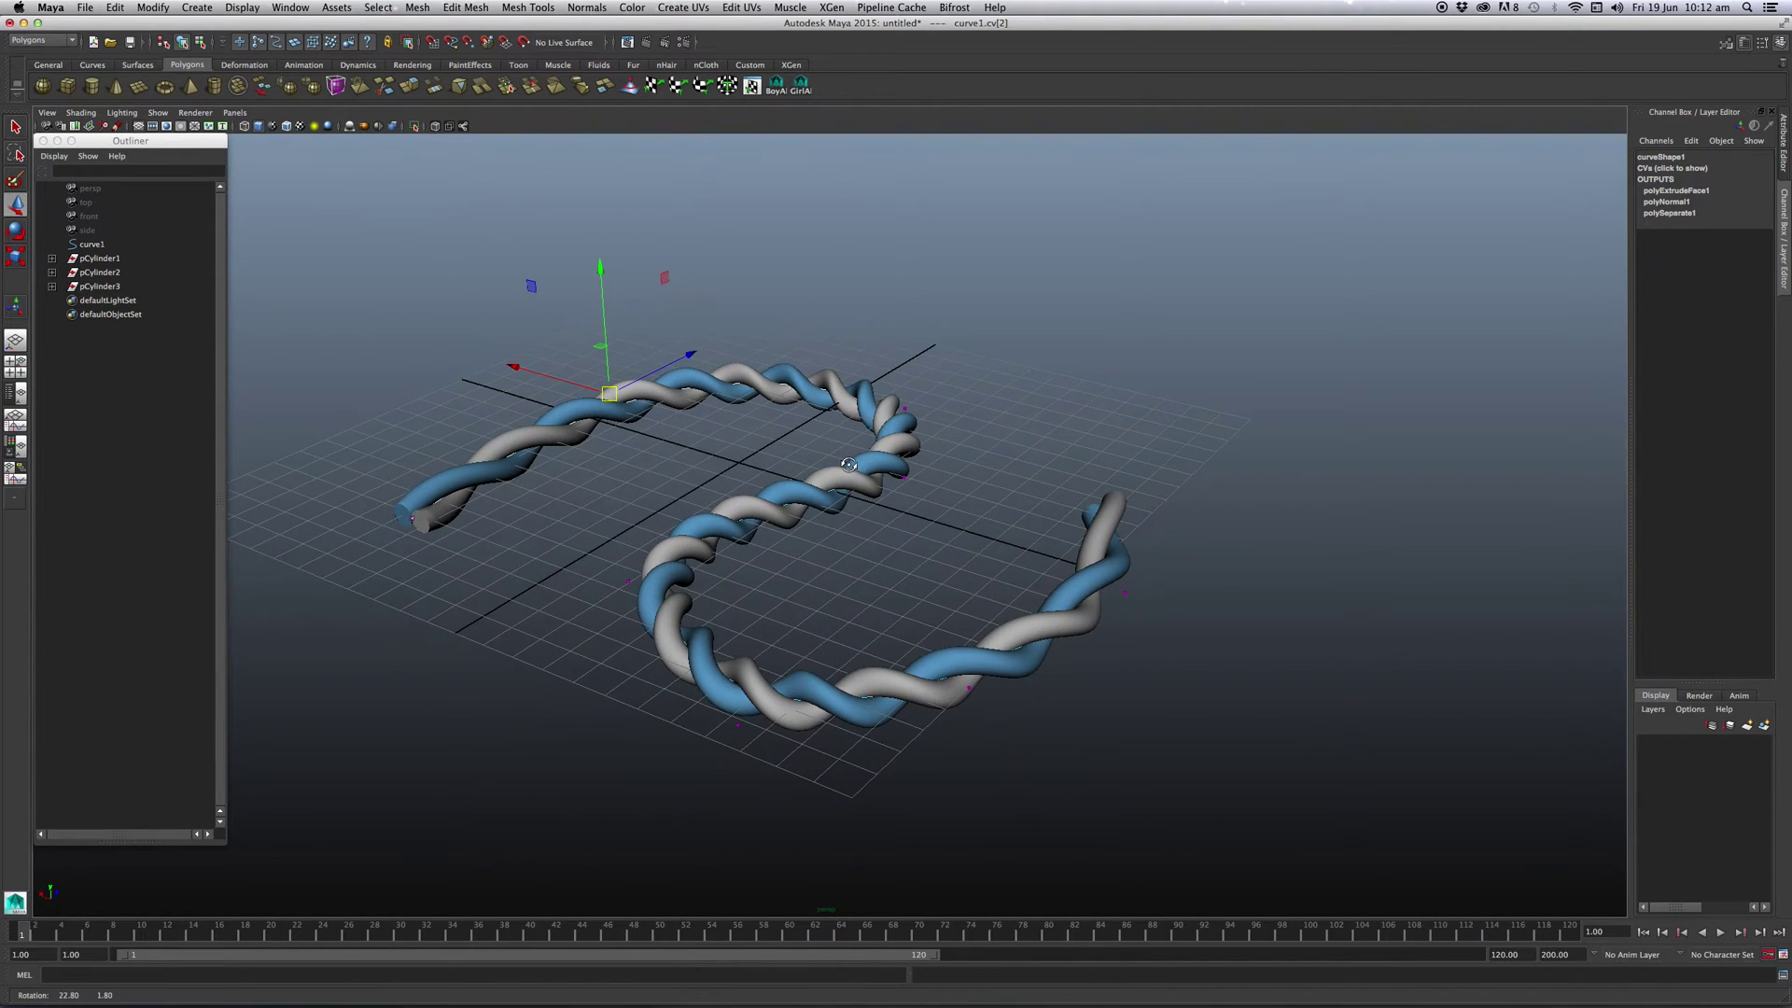
# - Lower another curve1 point so the rope dips, then reselect curve1
pyautogui.click(905, 479)
pyautogui.click(906, 486)
pyautogui.click(908, 521)
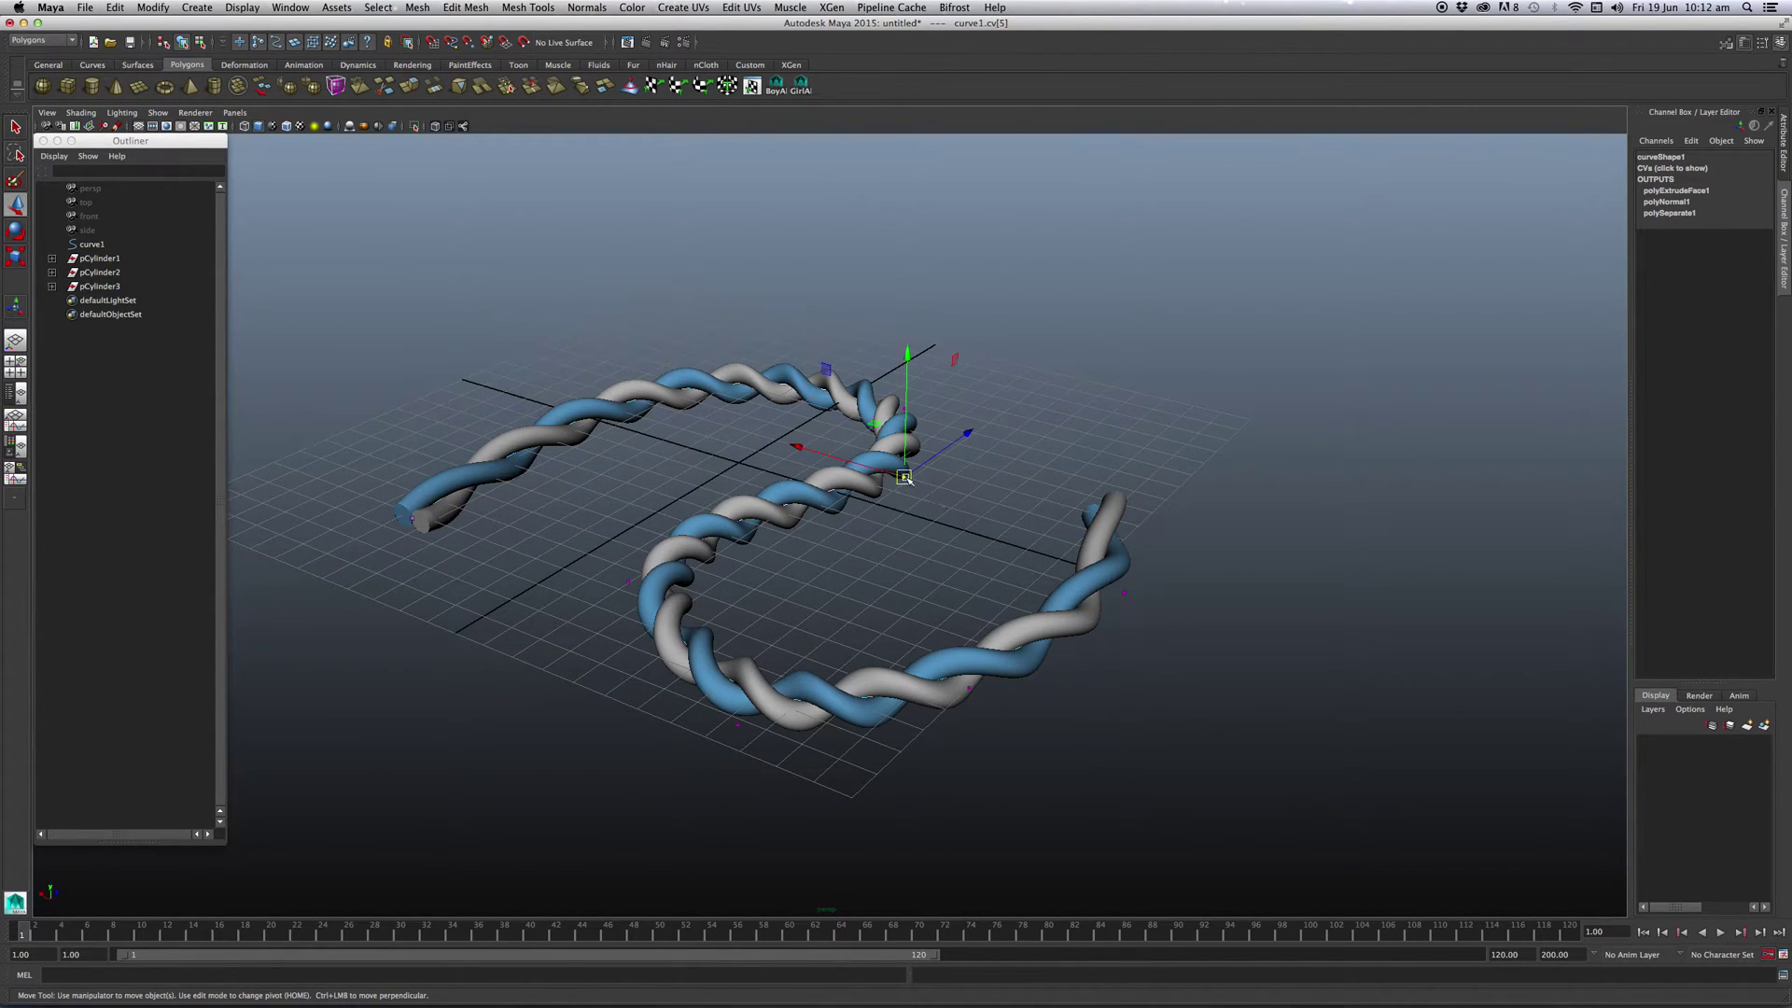
pyautogui.moveTo(908, 521); pyautogui.dragTo(910, 562)
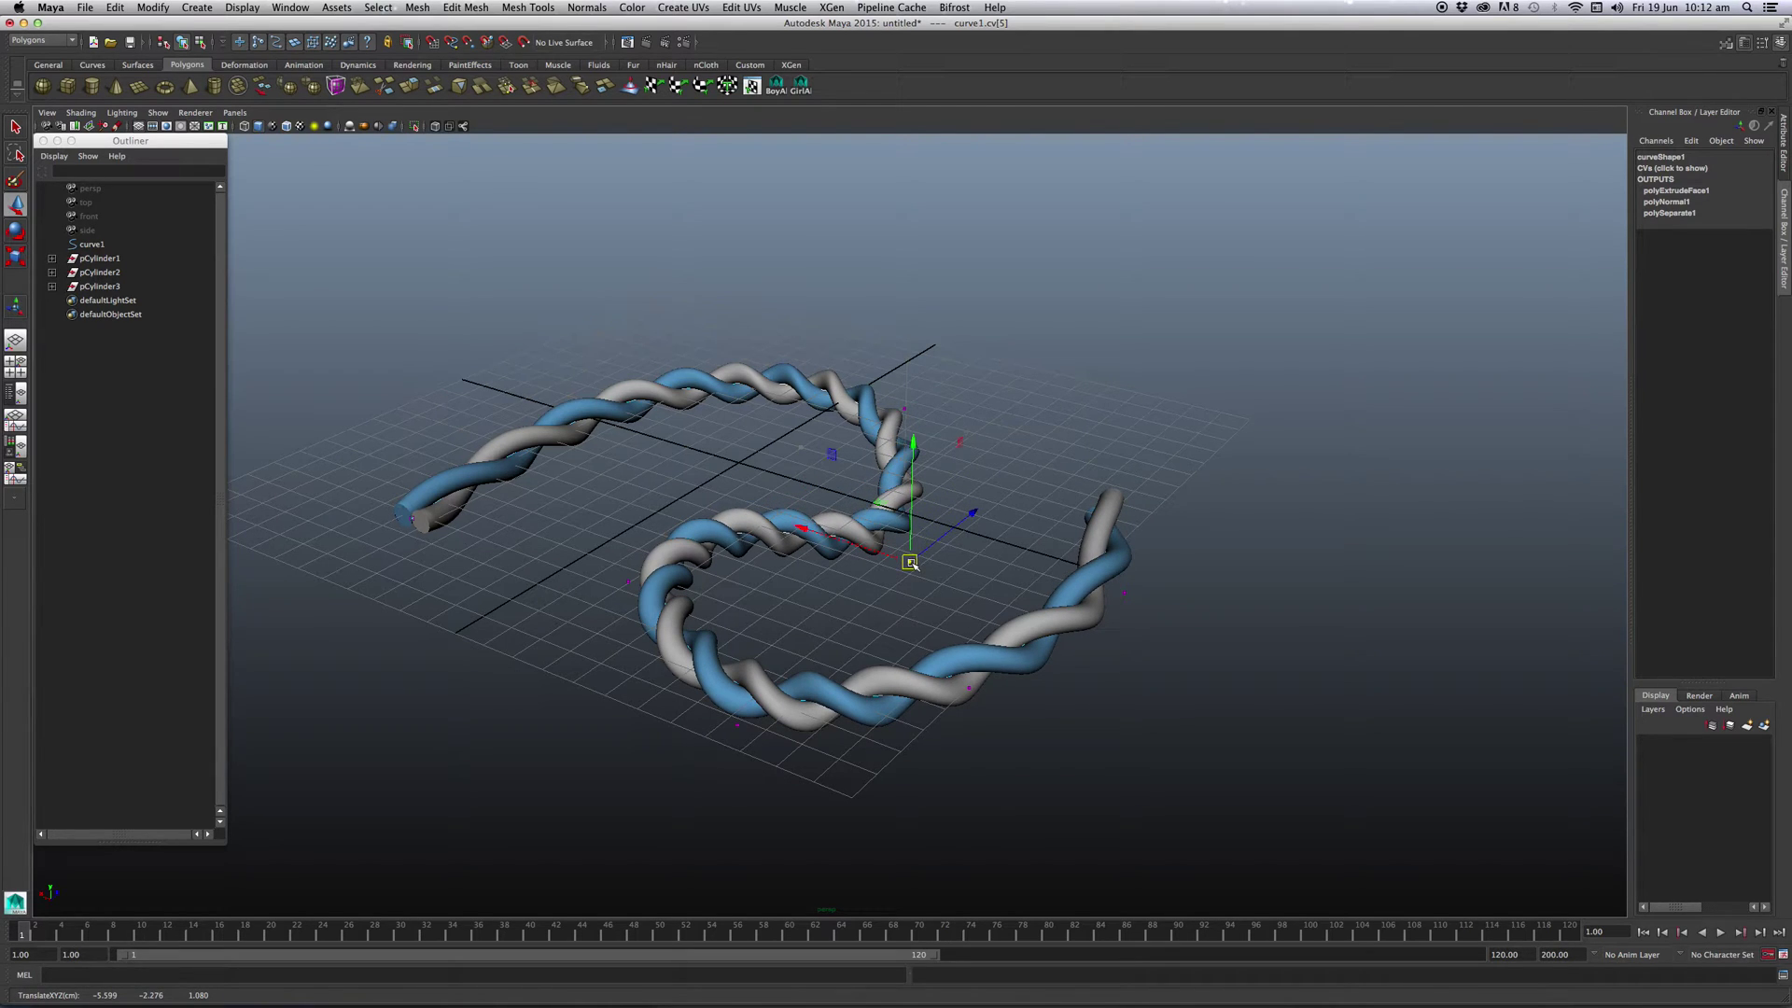
pyautogui.moveTo(592, 538)
pyautogui.mouseDown()
pyautogui.moveTo(646, 599)
pyautogui.moveTo(780, 500)
pyautogui.moveTo(845, 400)
pyautogui.mouseUp()
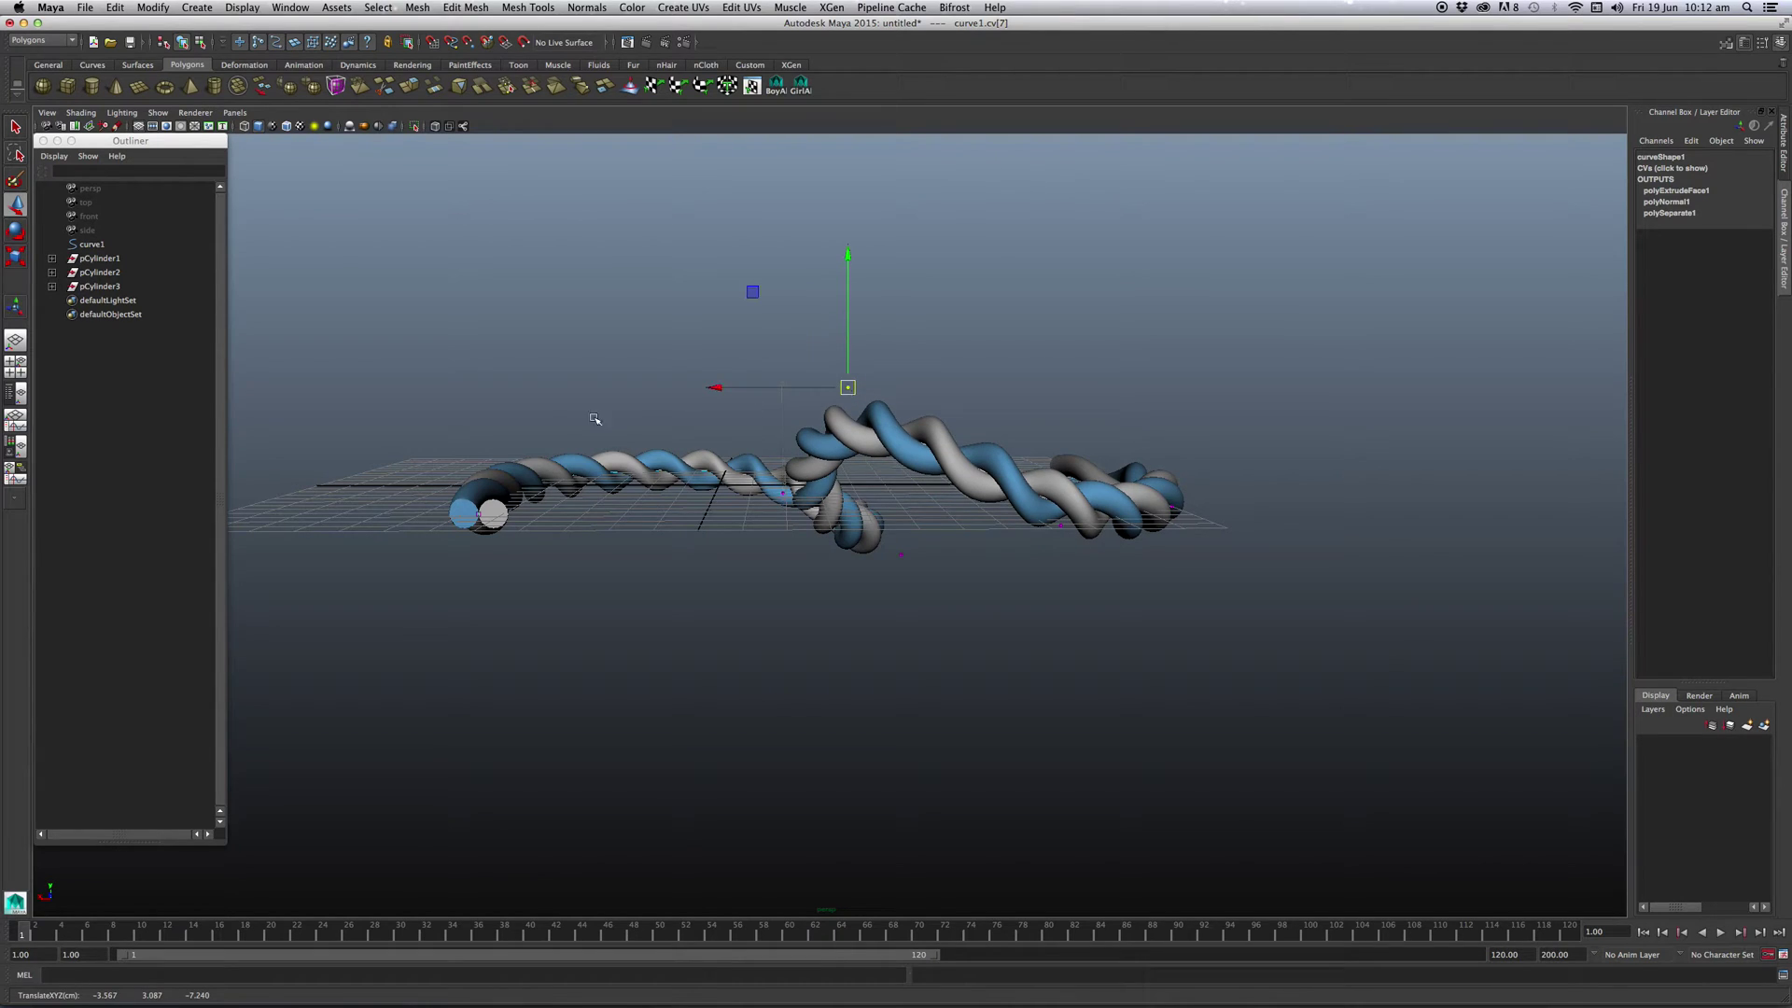
pyautogui.moveTo(560, 425)
pyautogui.mouseDown()
pyautogui.moveTo(642, 504)
pyautogui.moveTo(628, 612)
pyautogui.moveTo(580, 563)
pyautogui.moveTo(617, 593)
pyautogui.moveTo(572, 505)
pyautogui.moveTo(575, 522)
pyautogui.mouseUp()
pyautogui.click(641, 554)
pyautogui.click(84, 243)
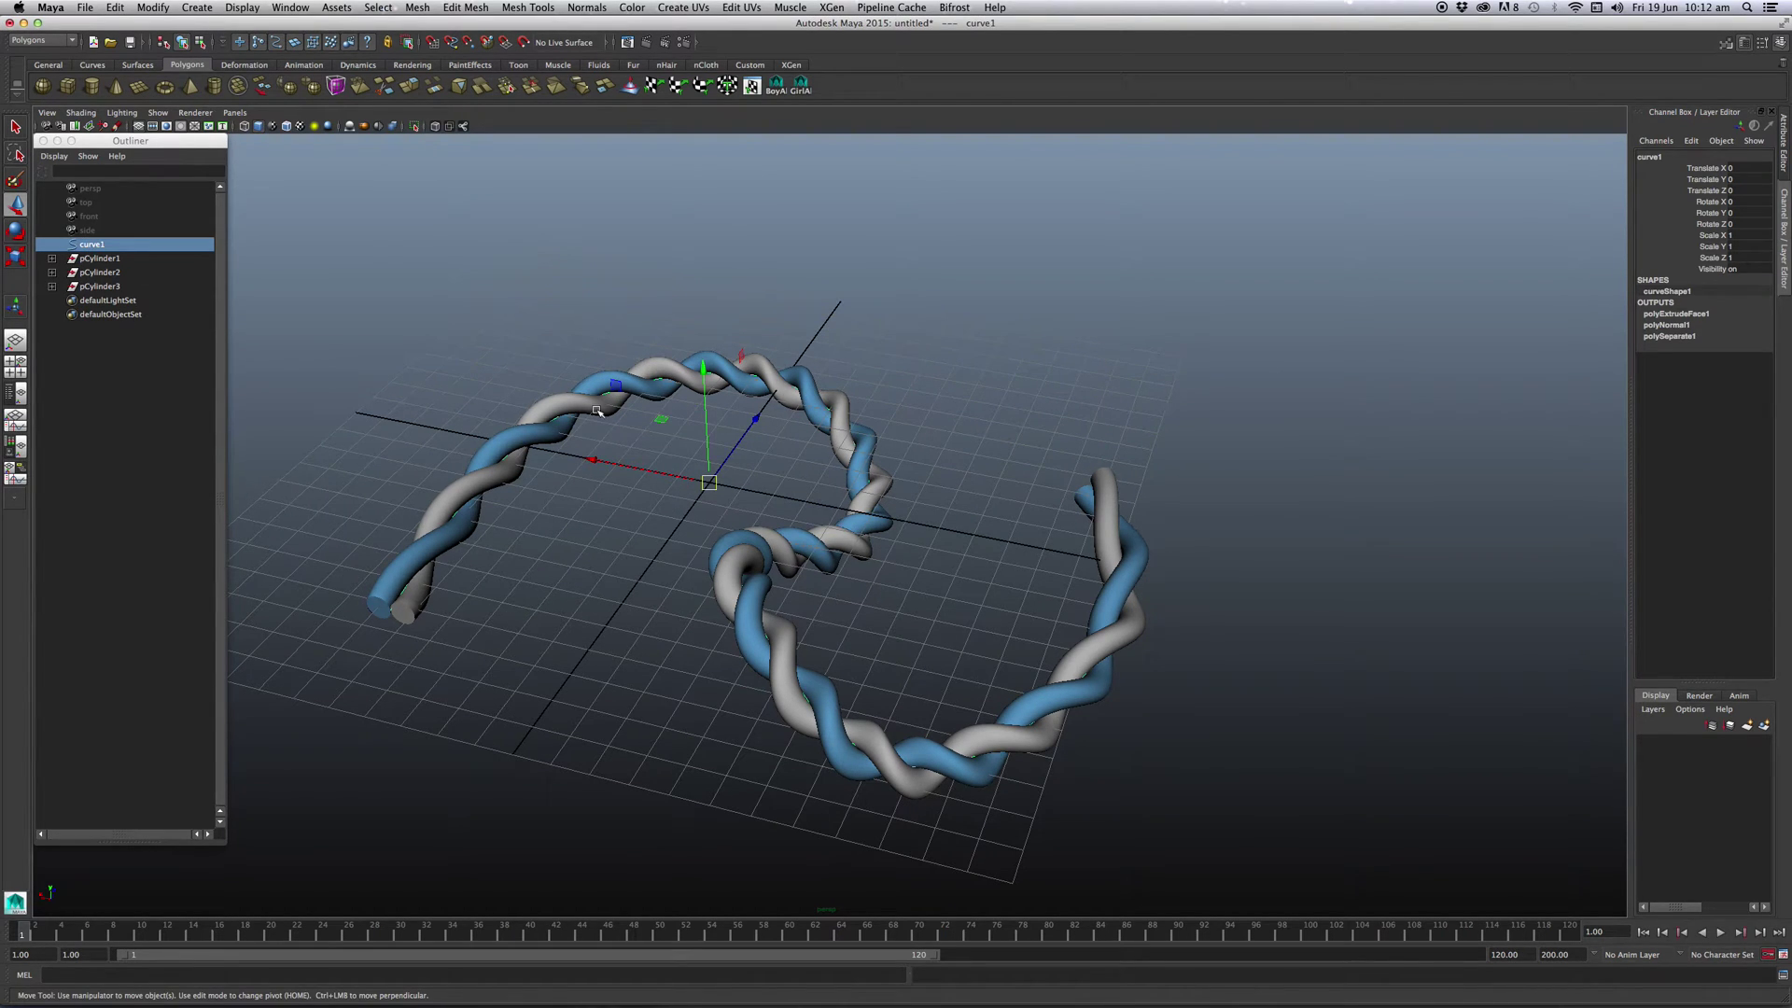
# - Create a polygon pipe ring, pPipe1, at the origin
pyautogui.click(214, 86)
pyautogui.moveTo(619, 500)
pyautogui.keyDown('alt'); pyautogui.mouseDown()
pyautogui.moveTo(679, 495)
pyautogui.moveTo(709, 467)
pyautogui.mouseUp(); pyautogui.keyUp('alt')
pyautogui.rightClick(692, 502)
pyautogui.click(691, 531)
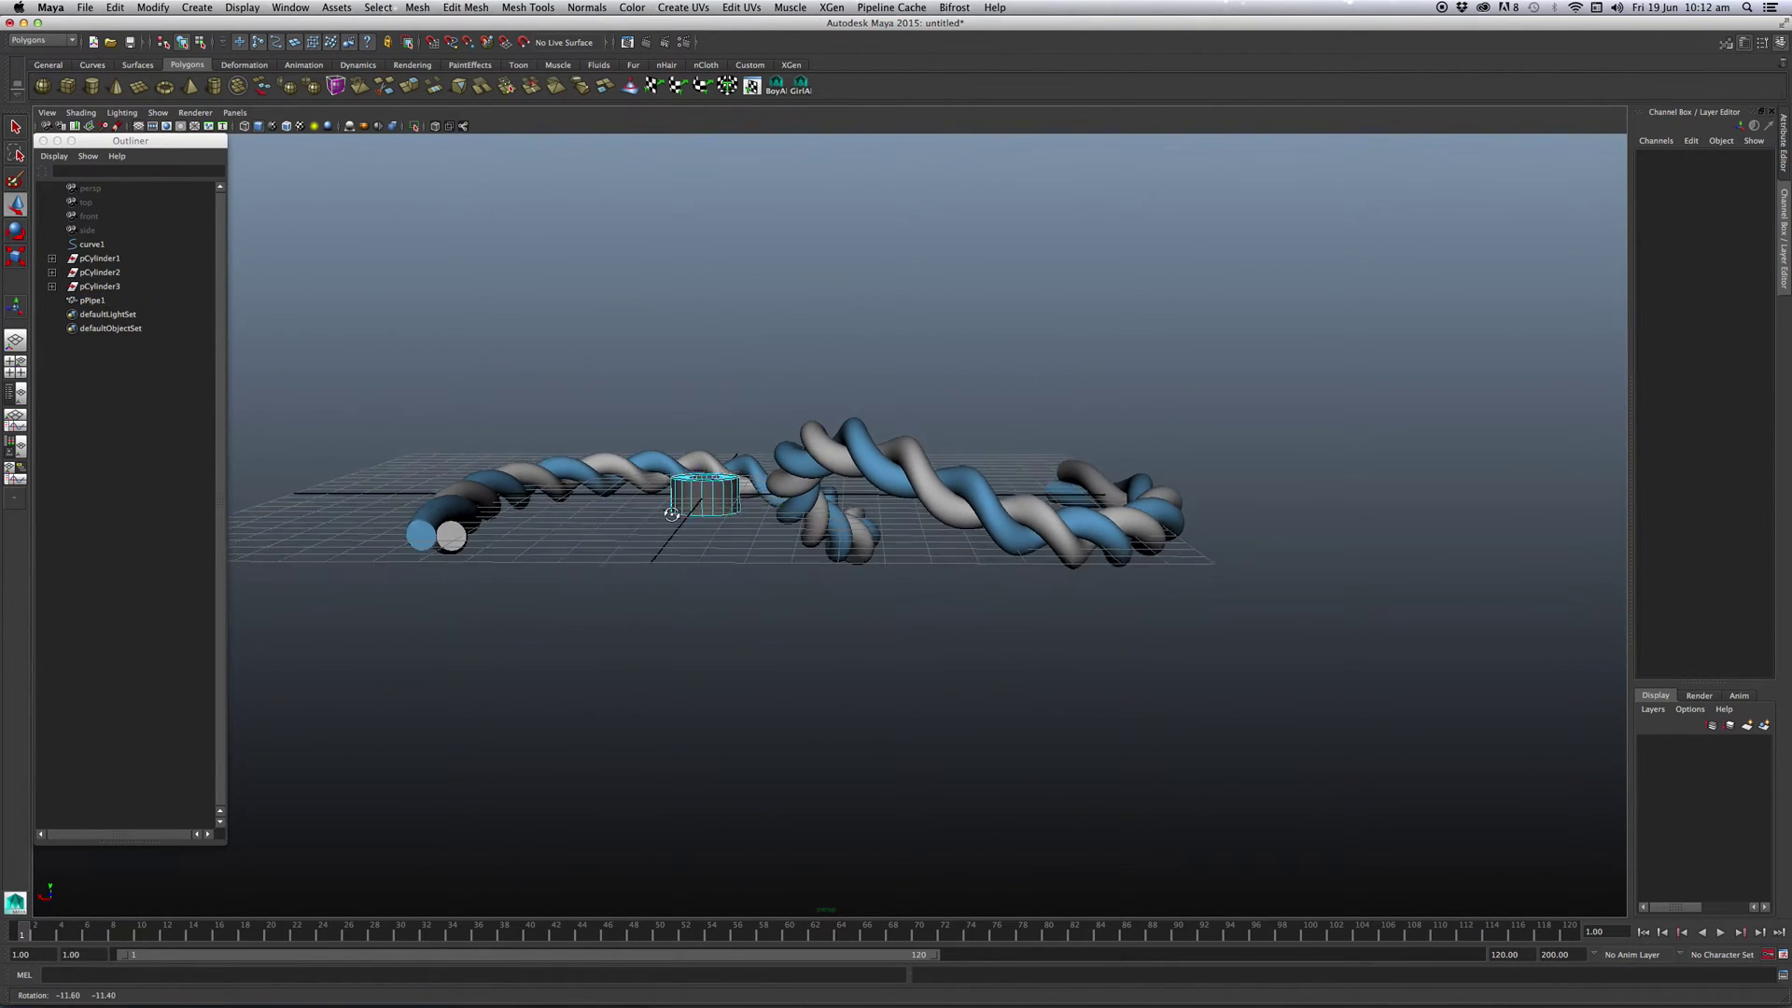
pyautogui.moveTo(639, 527)
pyautogui.mouseDown()
pyautogui.moveTo(784, 491)
pyautogui.moveTo(728, 497)
pyautogui.mouseUp()
pyautogui.click(784, 492)
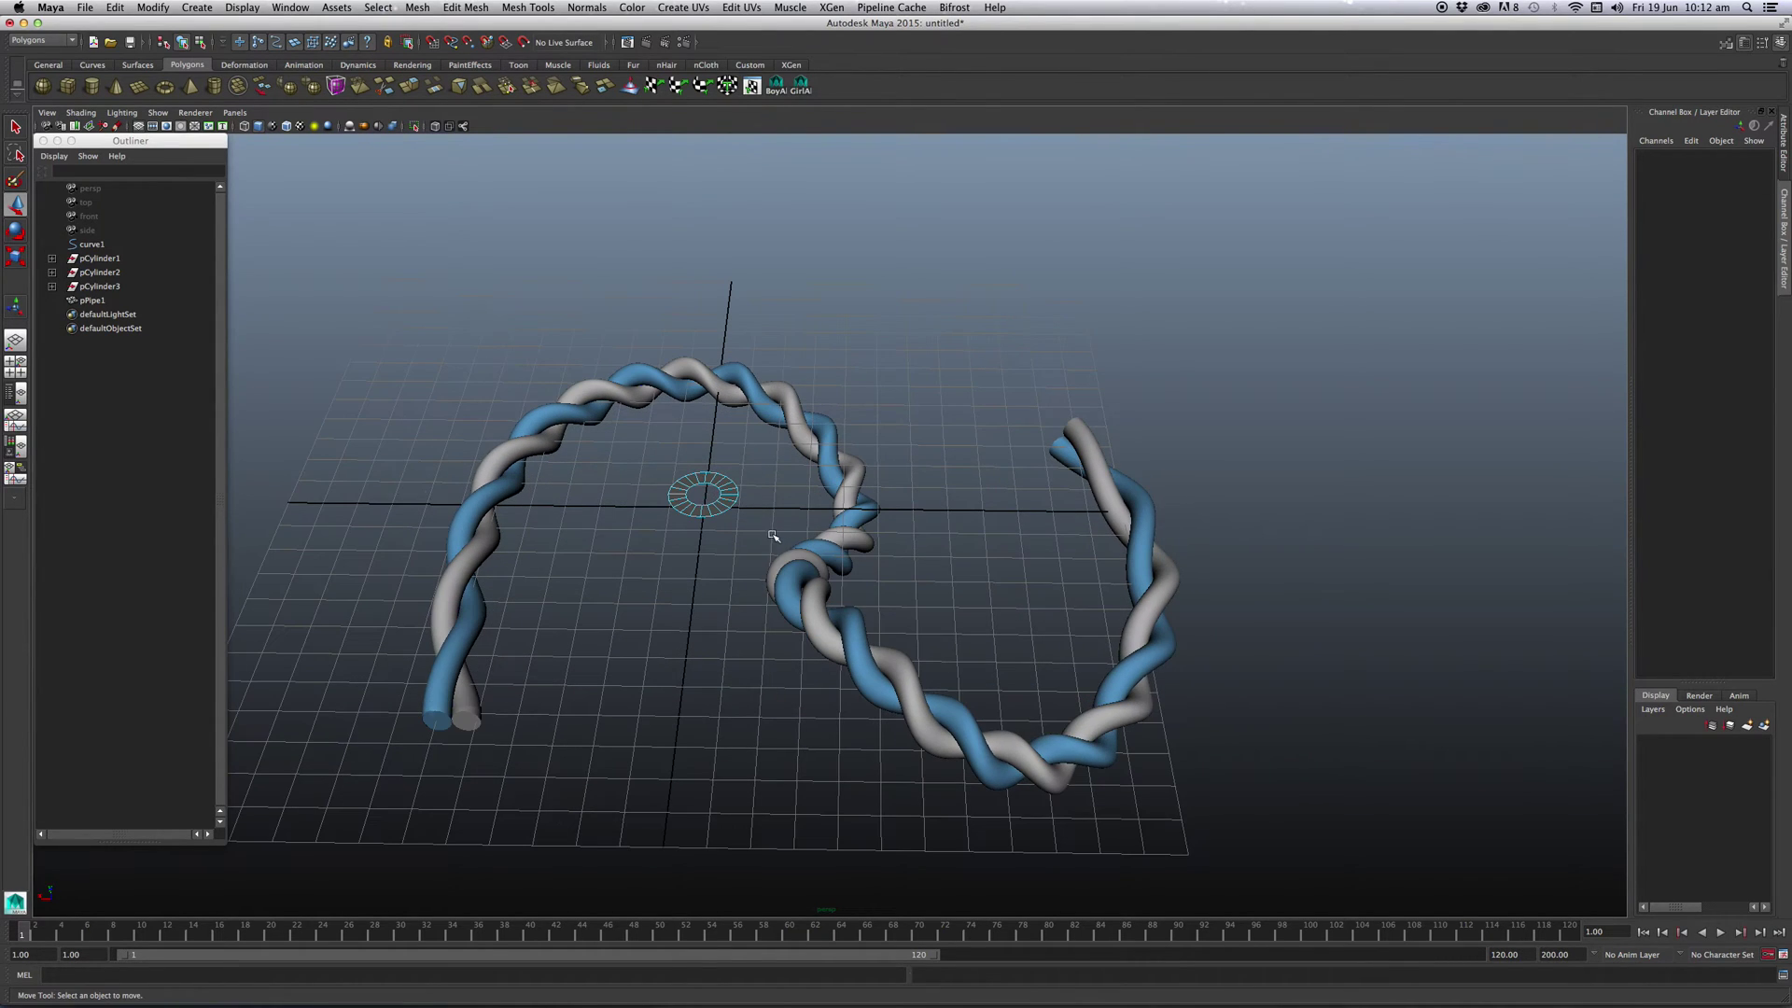
pyautogui.press('q')
pyautogui.rightClick(714, 499)
pyautogui.click(729, 498)
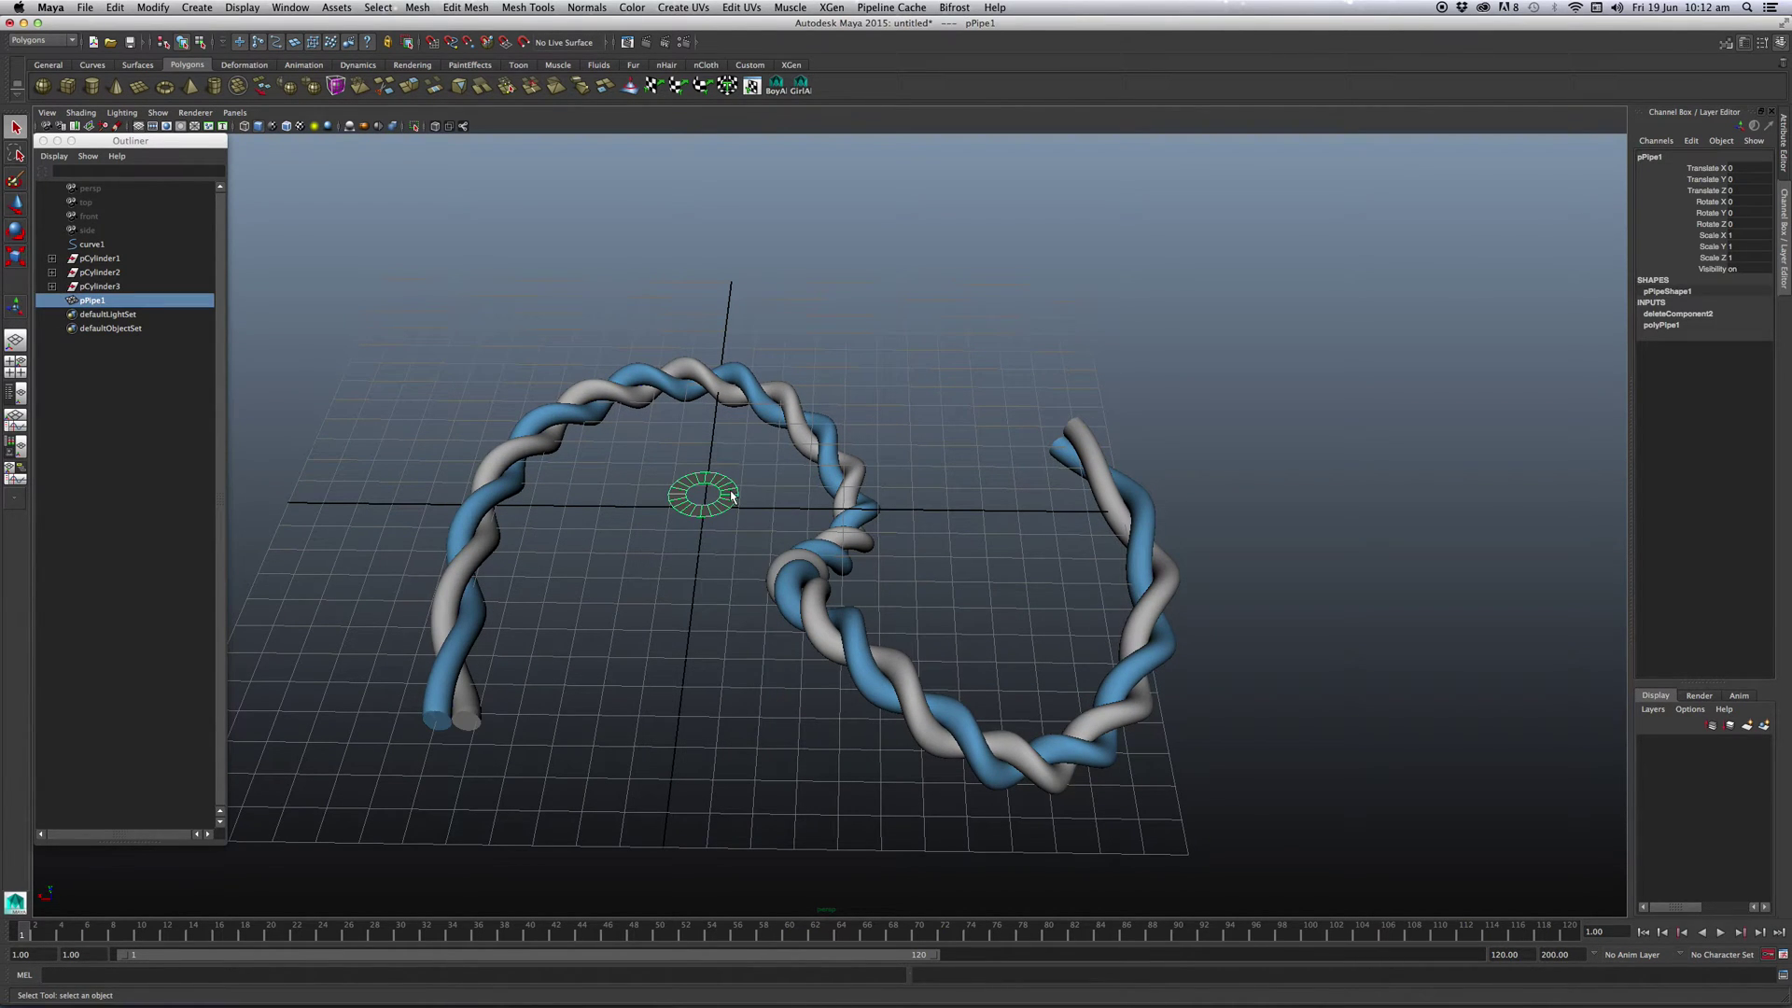
# - Hide the pCylinder3 wires and move pPipe1 to the start of the S-curve
pyautogui.press('w')
pyautogui.click(117, 286)
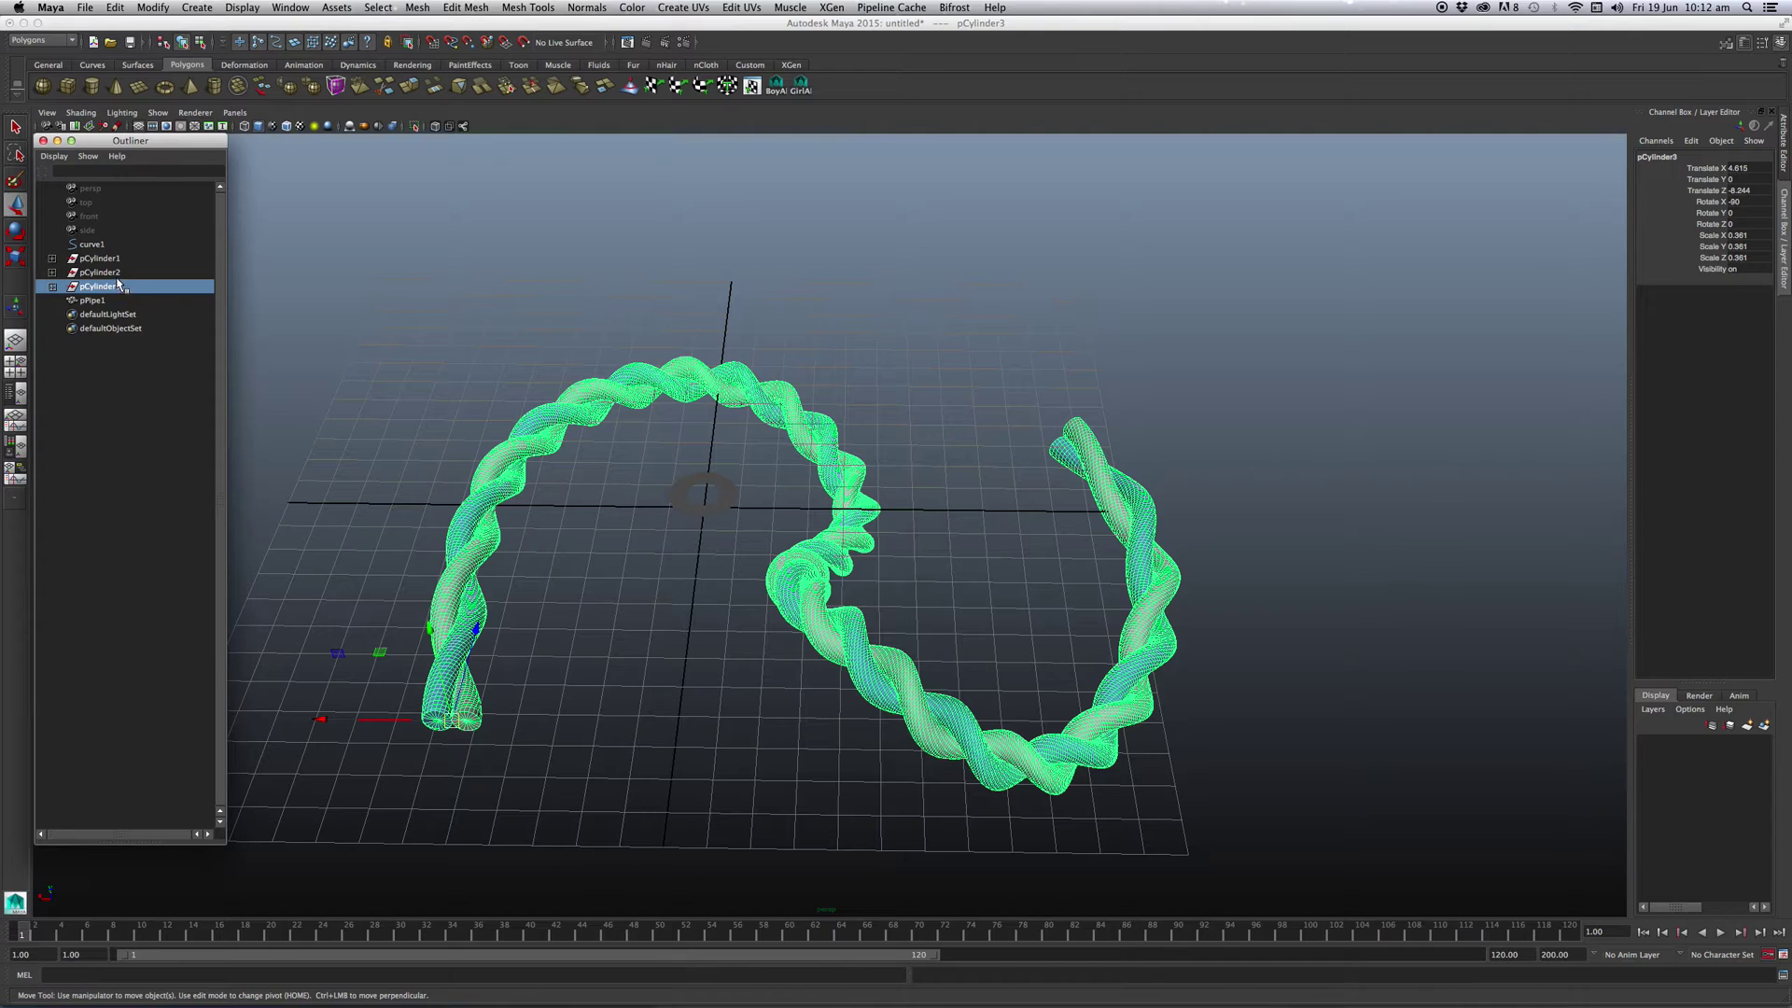
pyautogui.hotkey('ctrl', 'h')
pyautogui.click(682, 503)
pyautogui.keyDown('alt'); pyautogui.moveTo(682, 503); pyautogui.dragTo(632, 479); pyautogui.keyUp('alt')
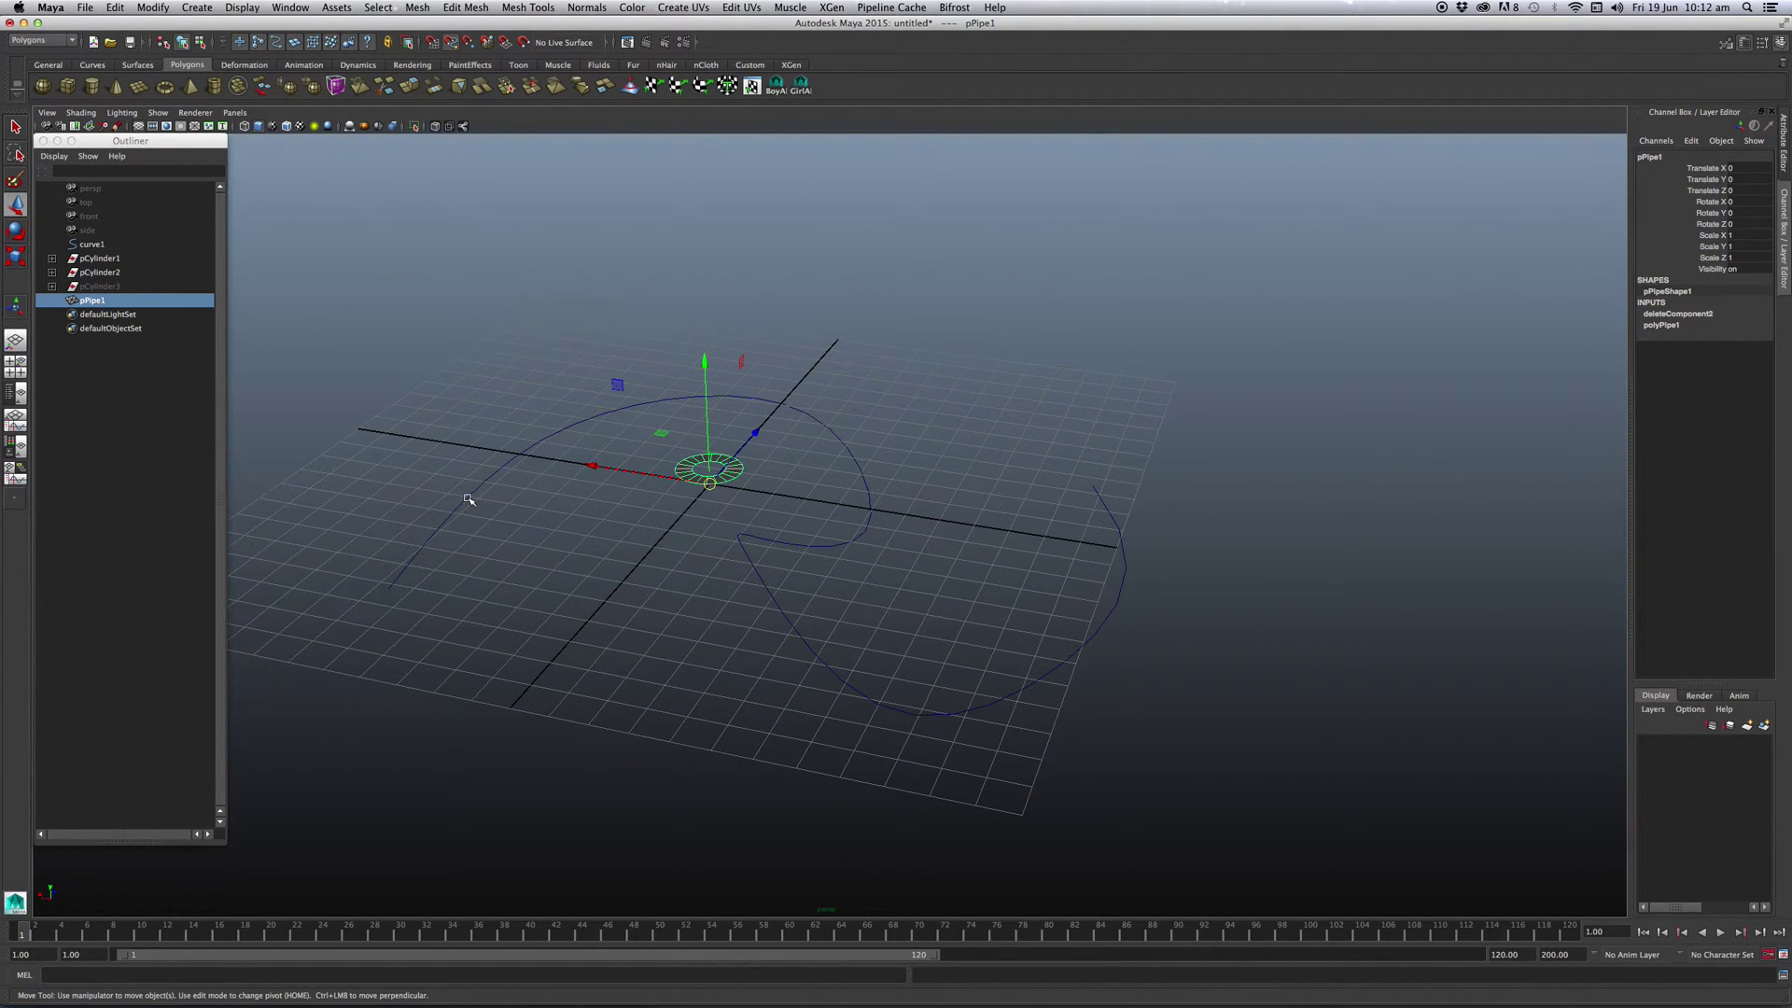
pyautogui.moveTo(468, 500); pyautogui.dragTo(313, 679, button='middle')
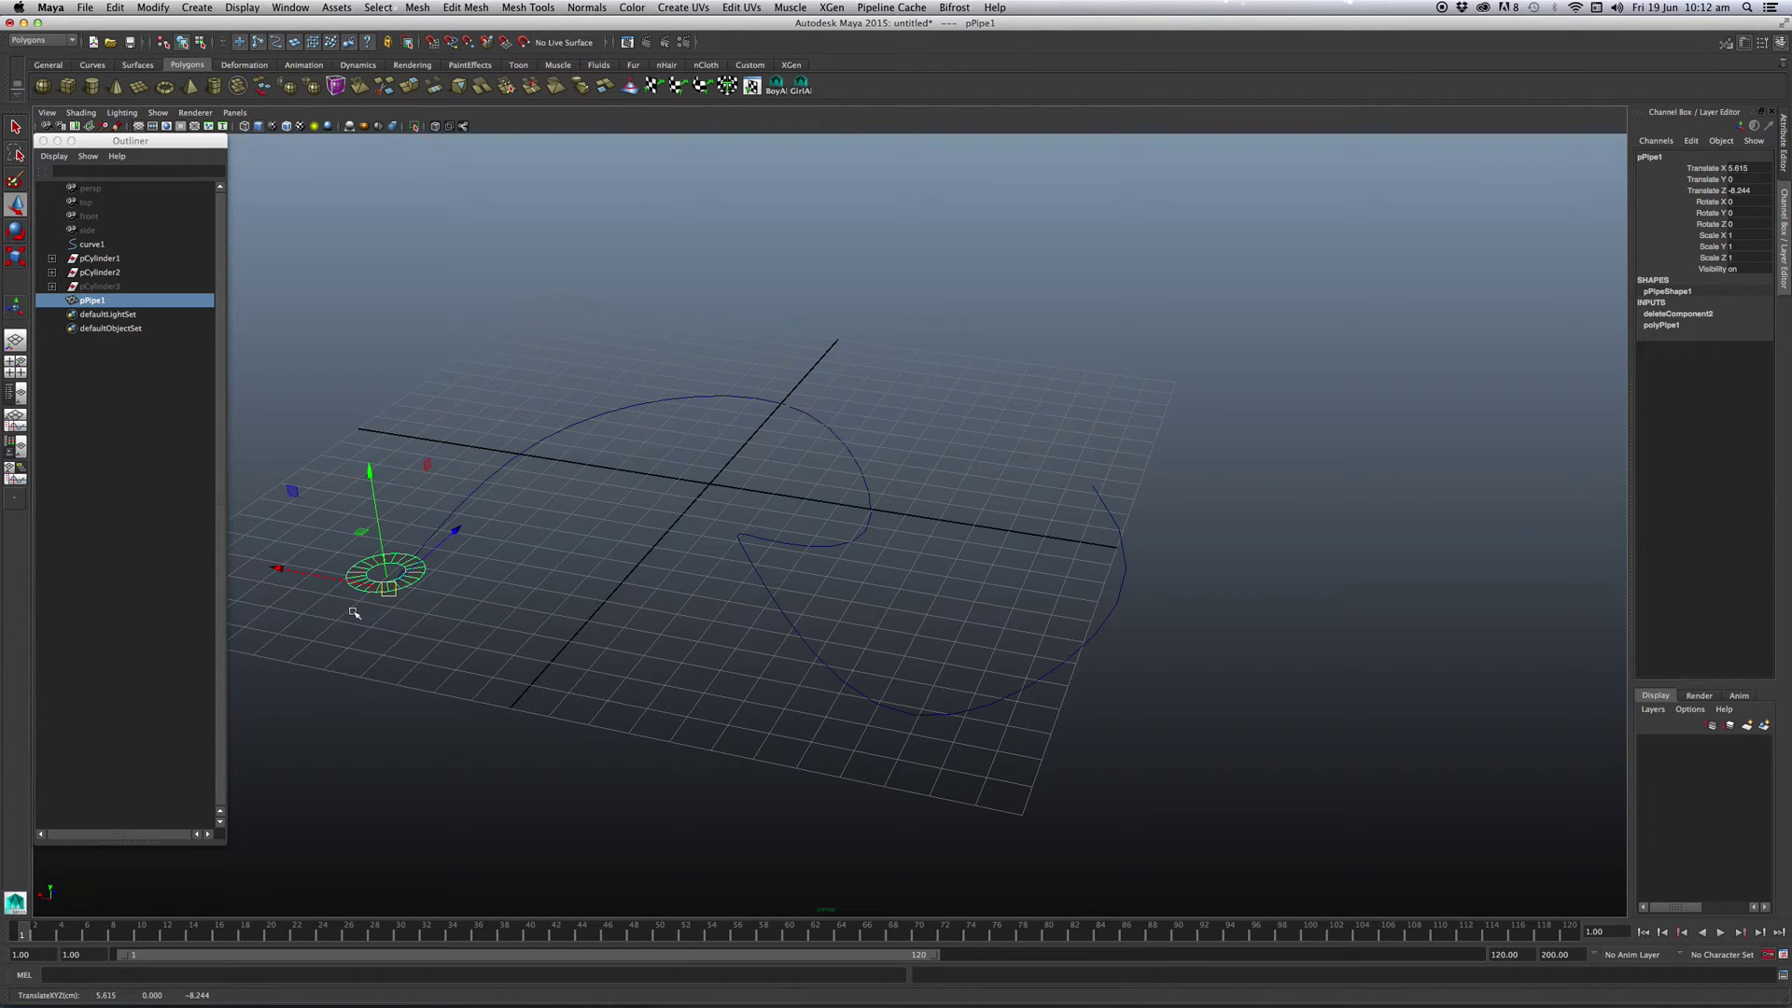
pyautogui.moveTo(389, 588)
pyautogui.keyDown('alt'); pyautogui.mouseDown()
pyautogui.moveTo(363, 635)
pyautogui.moveTo(374, 616)
pyautogui.mouseUp(); pyautogui.keyUp('alt')
# - Center pPipe1's pivot, lower it slightly, and set Rotate X to 90
pyautogui.click(154, 7)
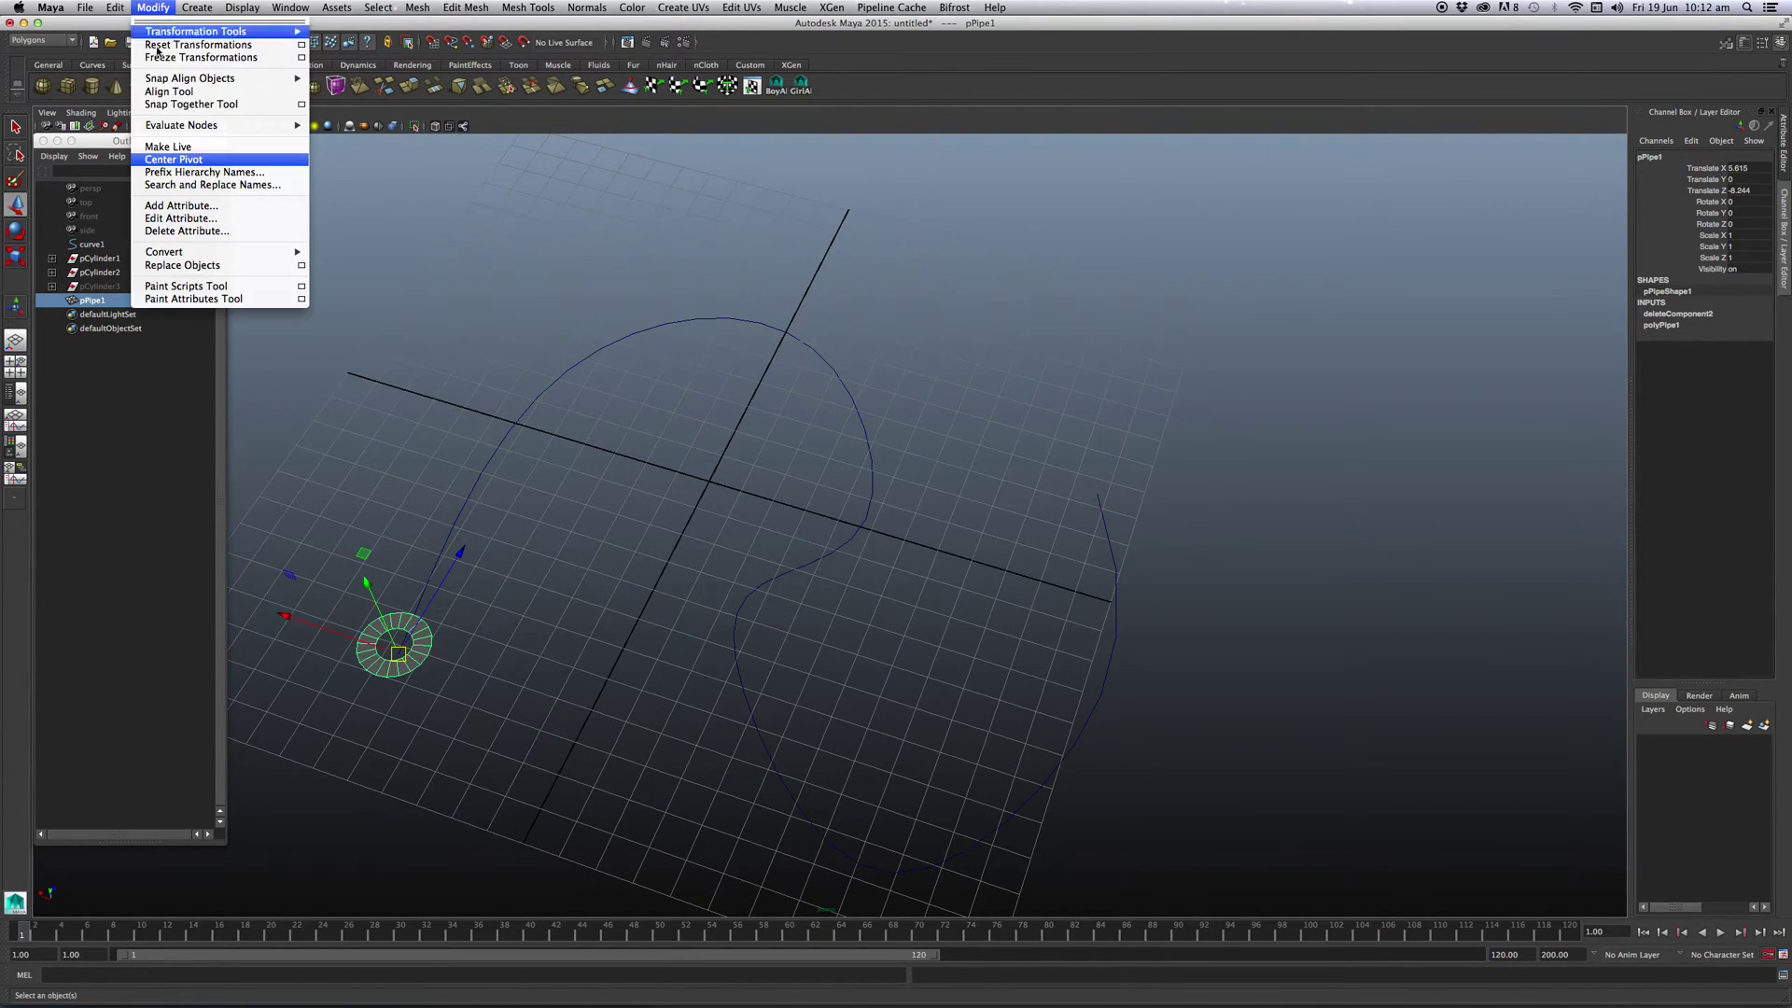
pyautogui.click(173, 148)
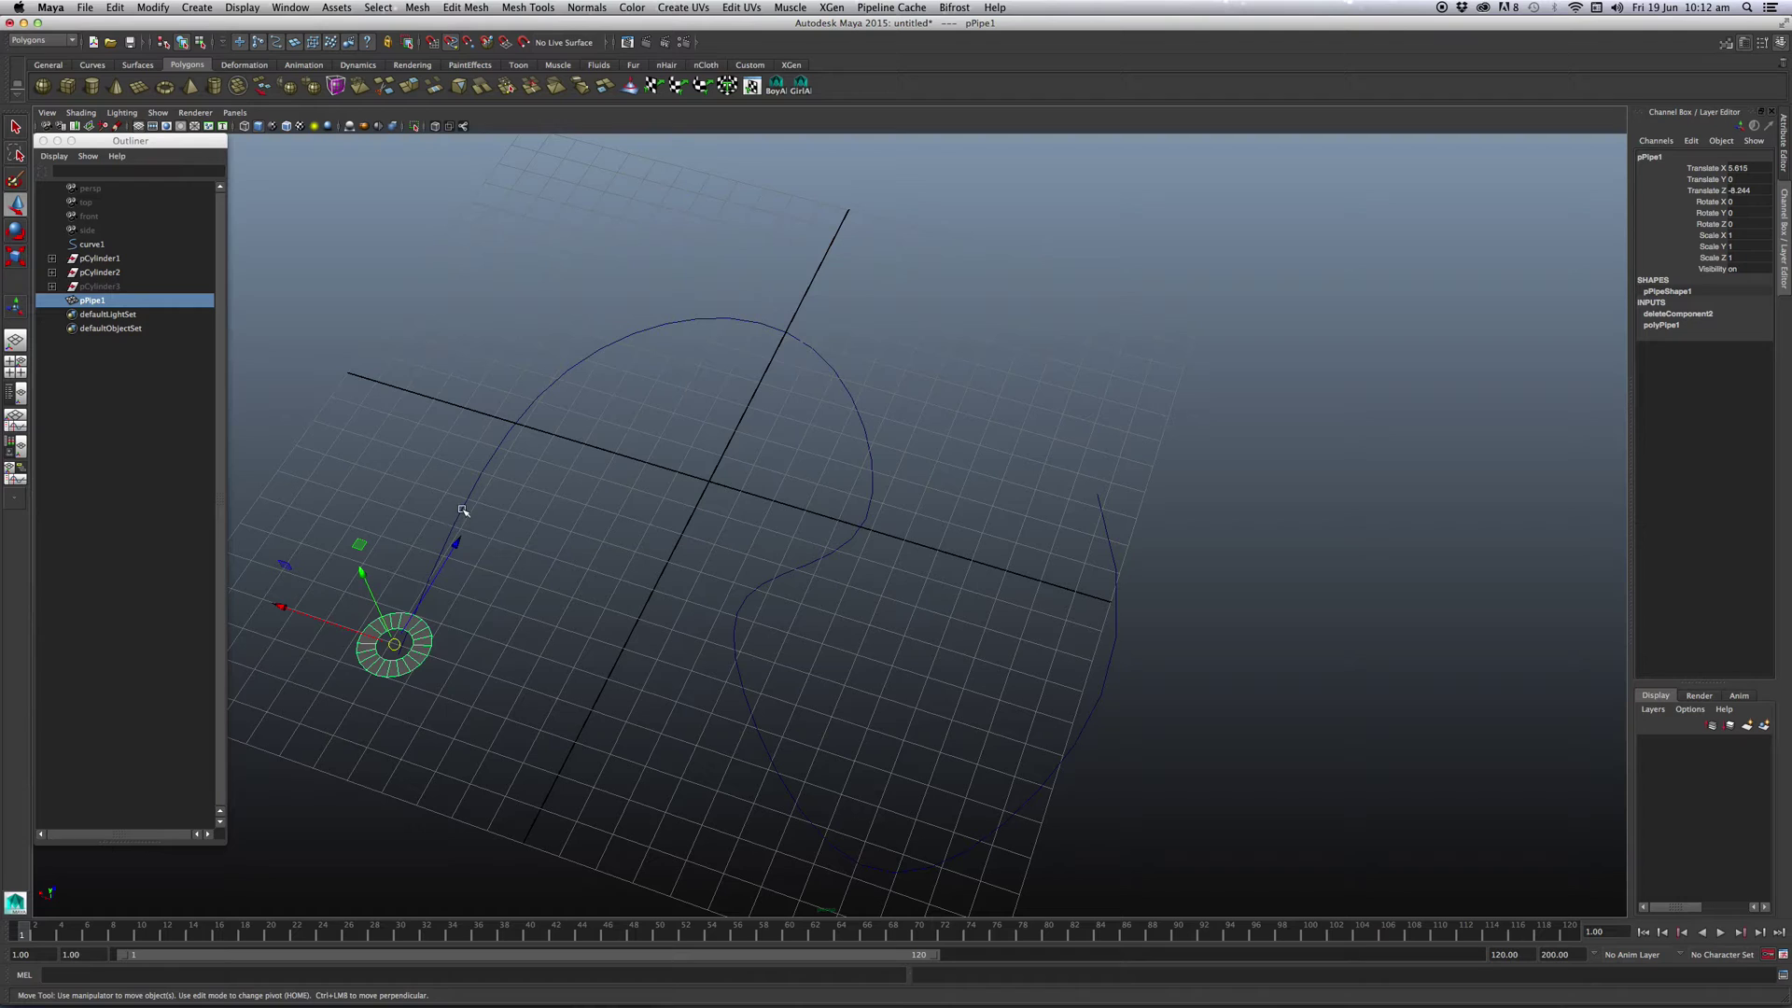
pyautogui.moveTo(383, 612); pyautogui.dragTo(341, 740)
pyautogui.press('e')
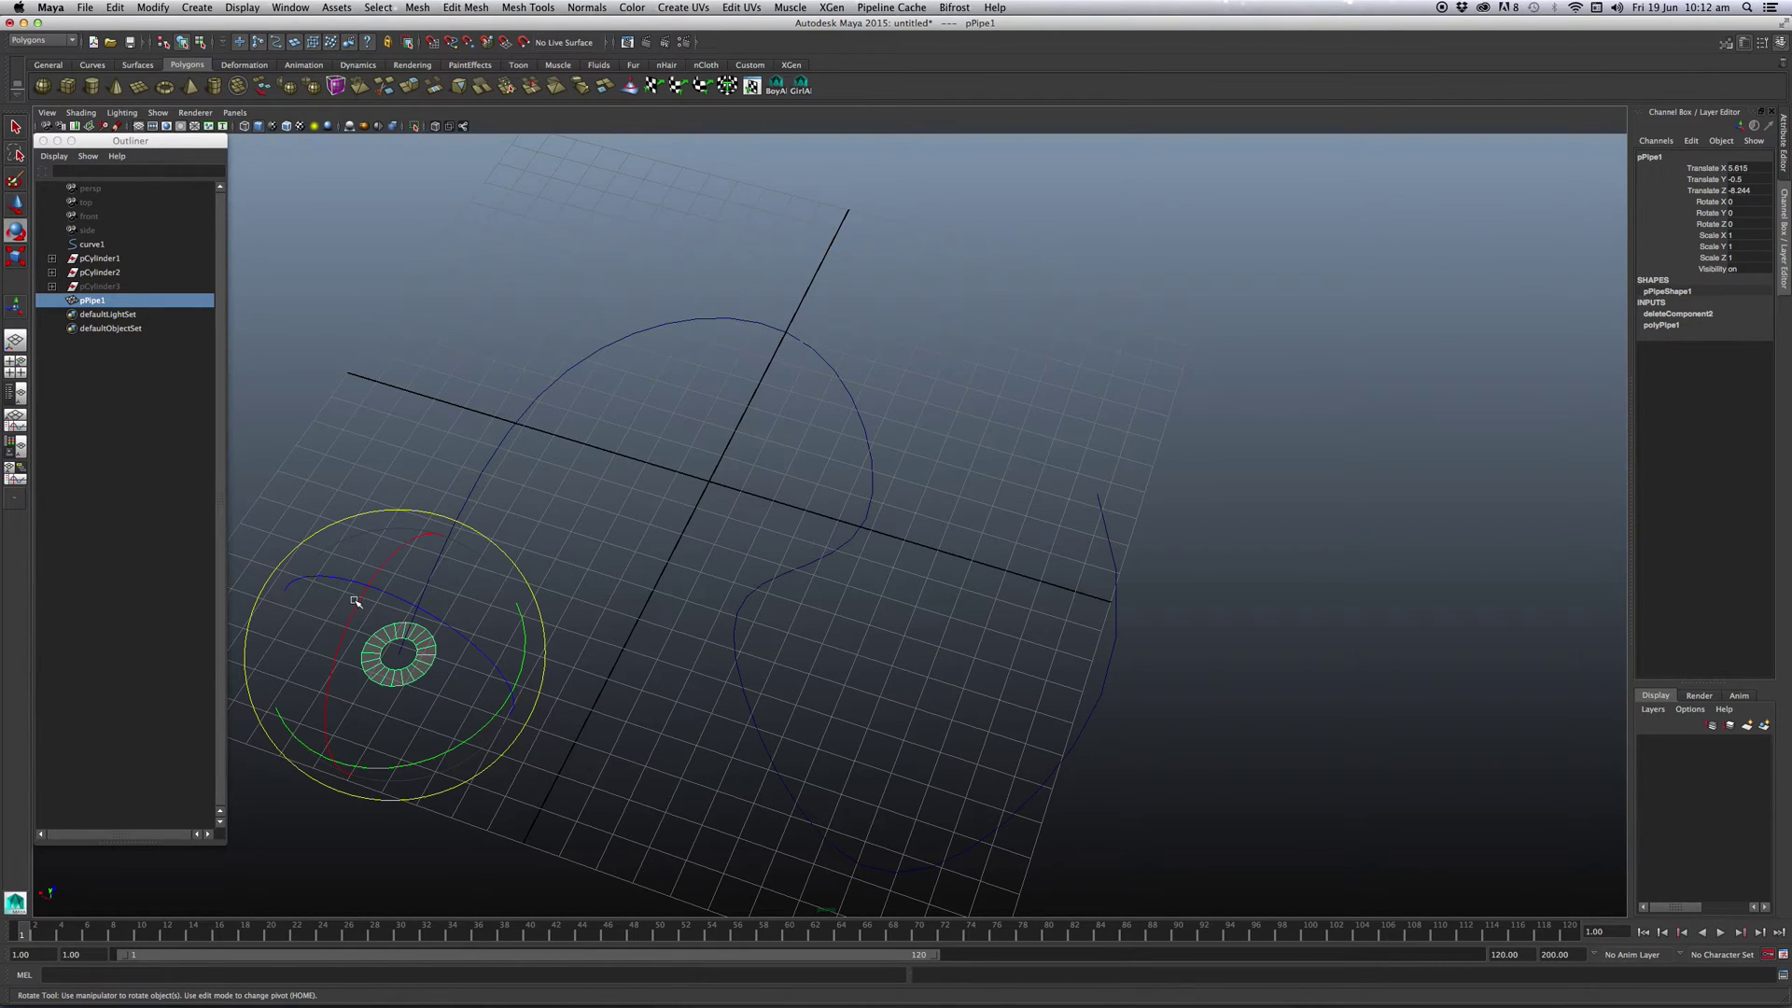
pyautogui.moveTo(355, 600); pyautogui.dragTo(304, 769)
pyautogui.click(1767, 199)
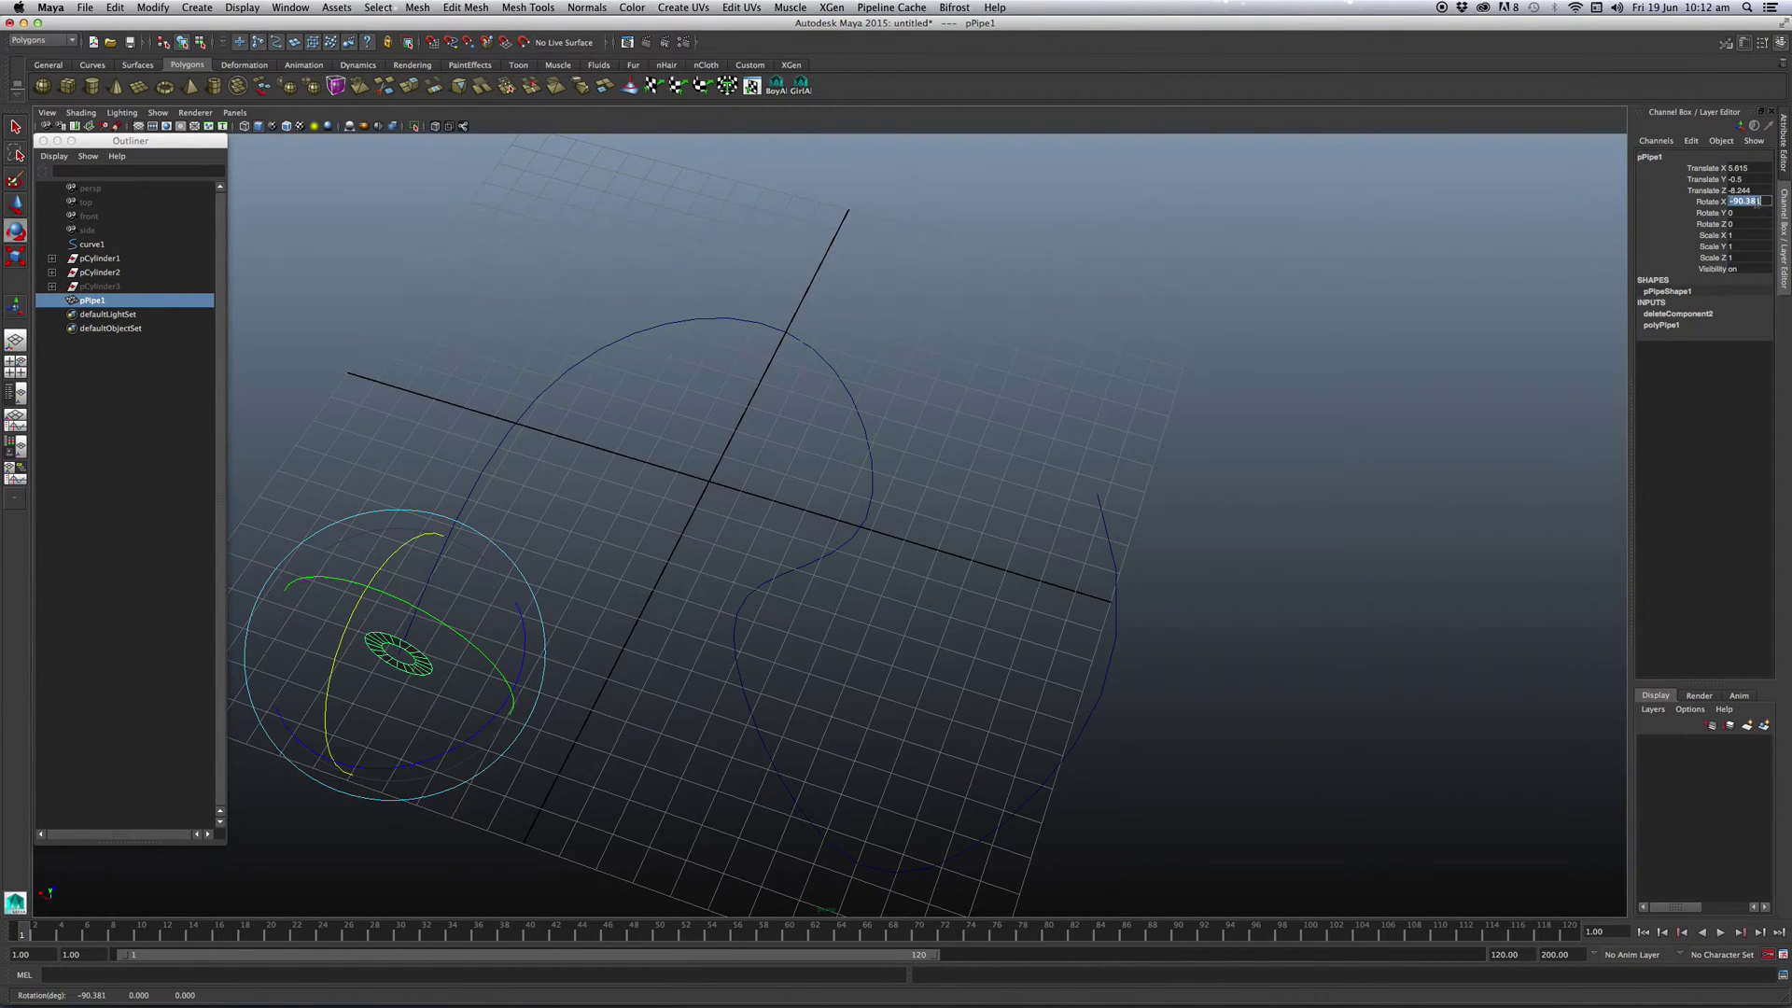
pyautogui.write('90')
pyautogui.press('Return')
pyautogui.scroll(1, 939, 384)
pyautogui.moveTo(940, 384)
pyautogui.keyDown('alt'); pyautogui.mouseDown()
pyautogui.moveTo(760, 432)
pyautogui.moveTo(747, 452)
pyautogui.moveTo(667, 407)
pyautogui.moveTo(608, 429)
pyautogui.moveTo(660, 388)
pyautogui.mouseUp(); pyautogui.keyUp('alt')
# - Extrude the pipe ring along curve1 with 100 divisions for a smooth hollow tube
pyautogui.keyDown('shift'); pyautogui.click(660, 390); pyautogui.keyUp('shift')
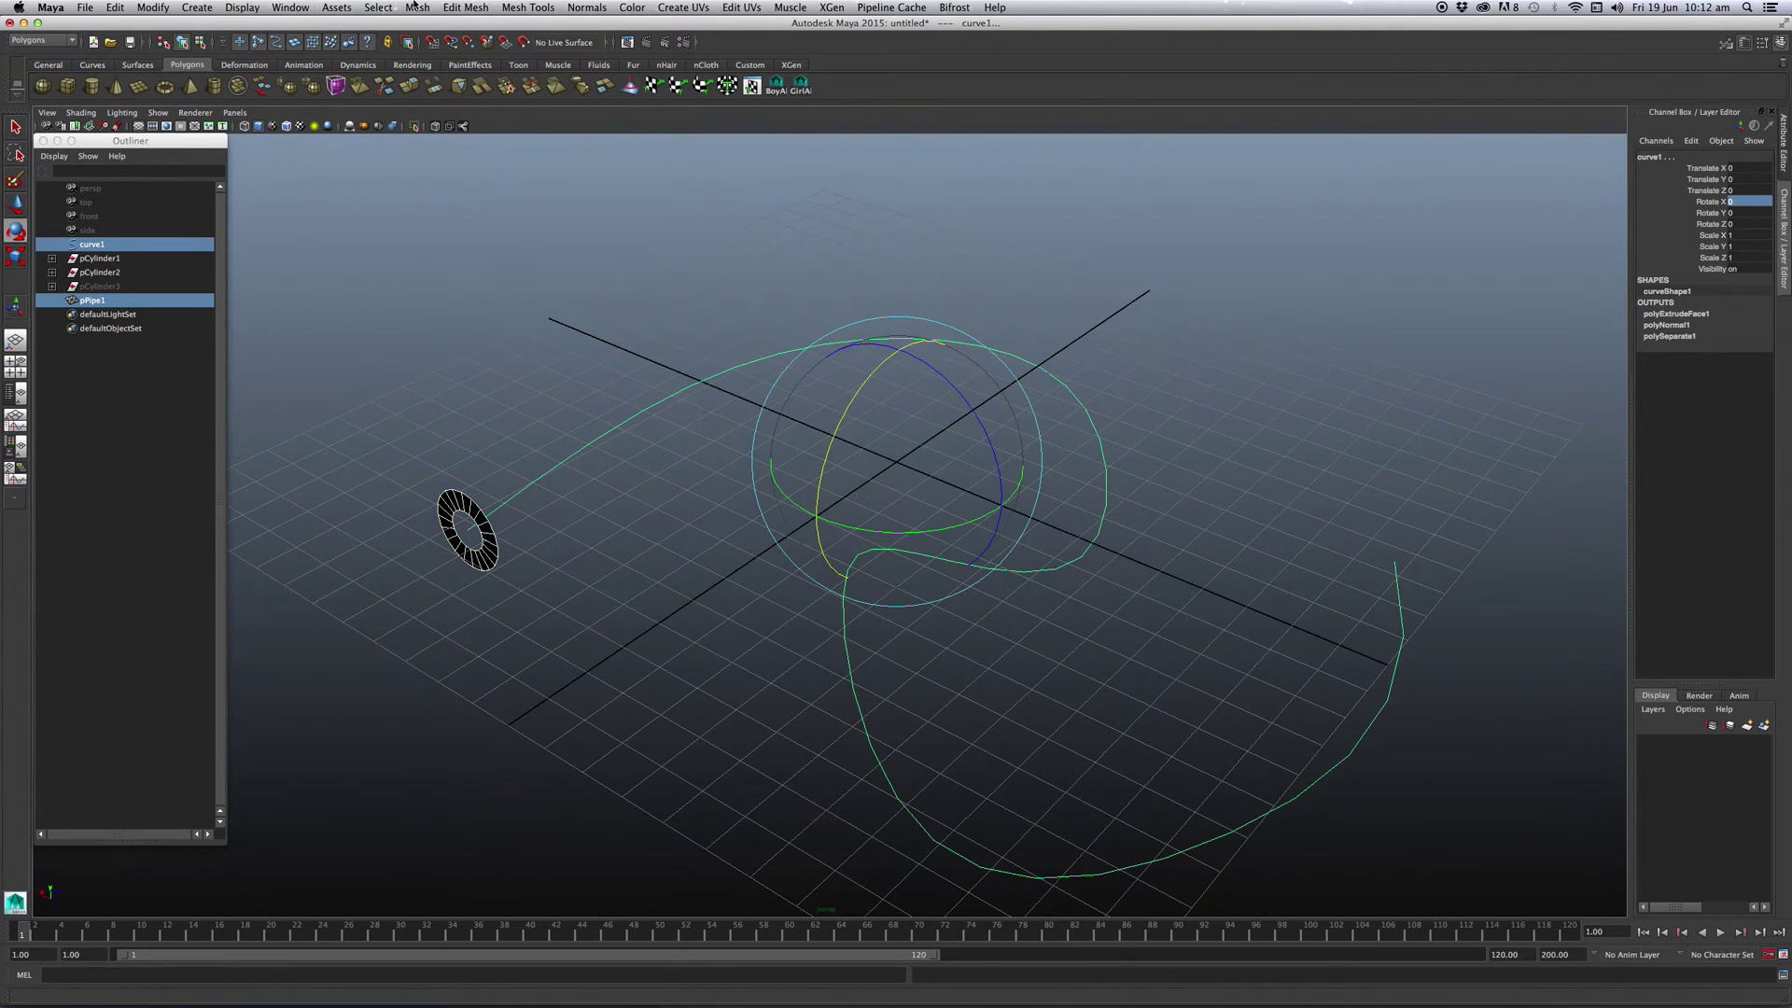
pyautogui.click(466, 7)
pyautogui.click(465, 7)
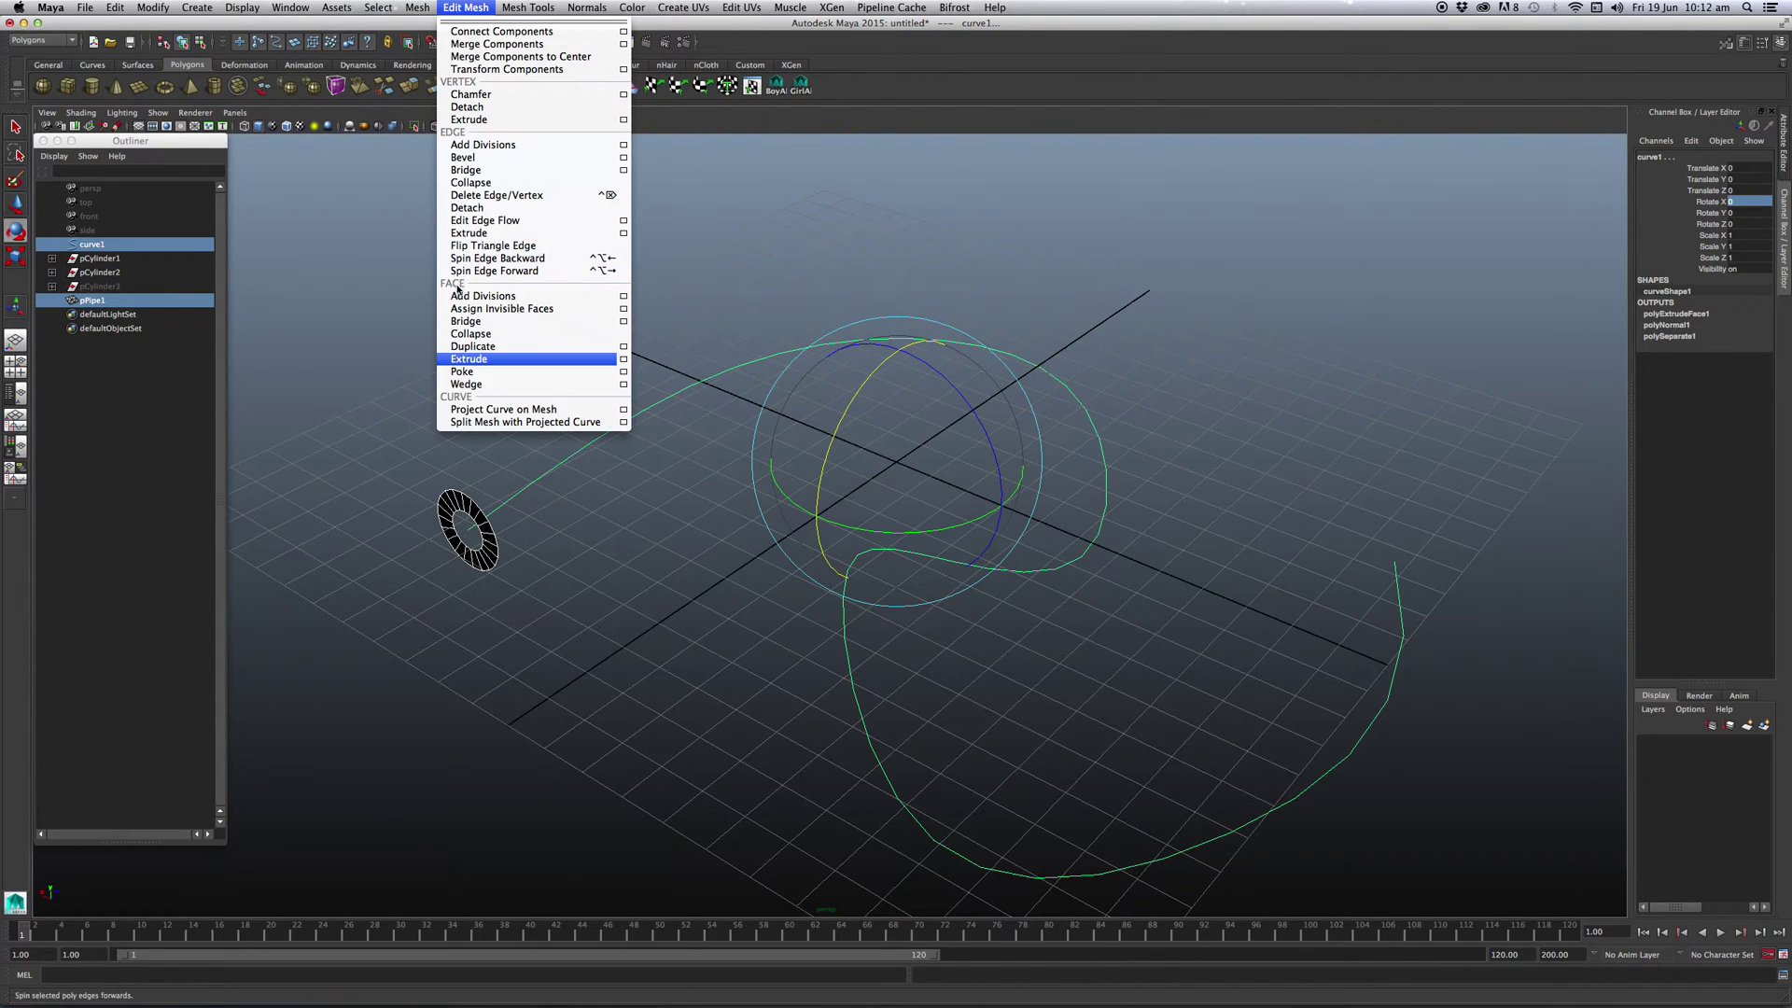
pyautogui.click(469, 360)
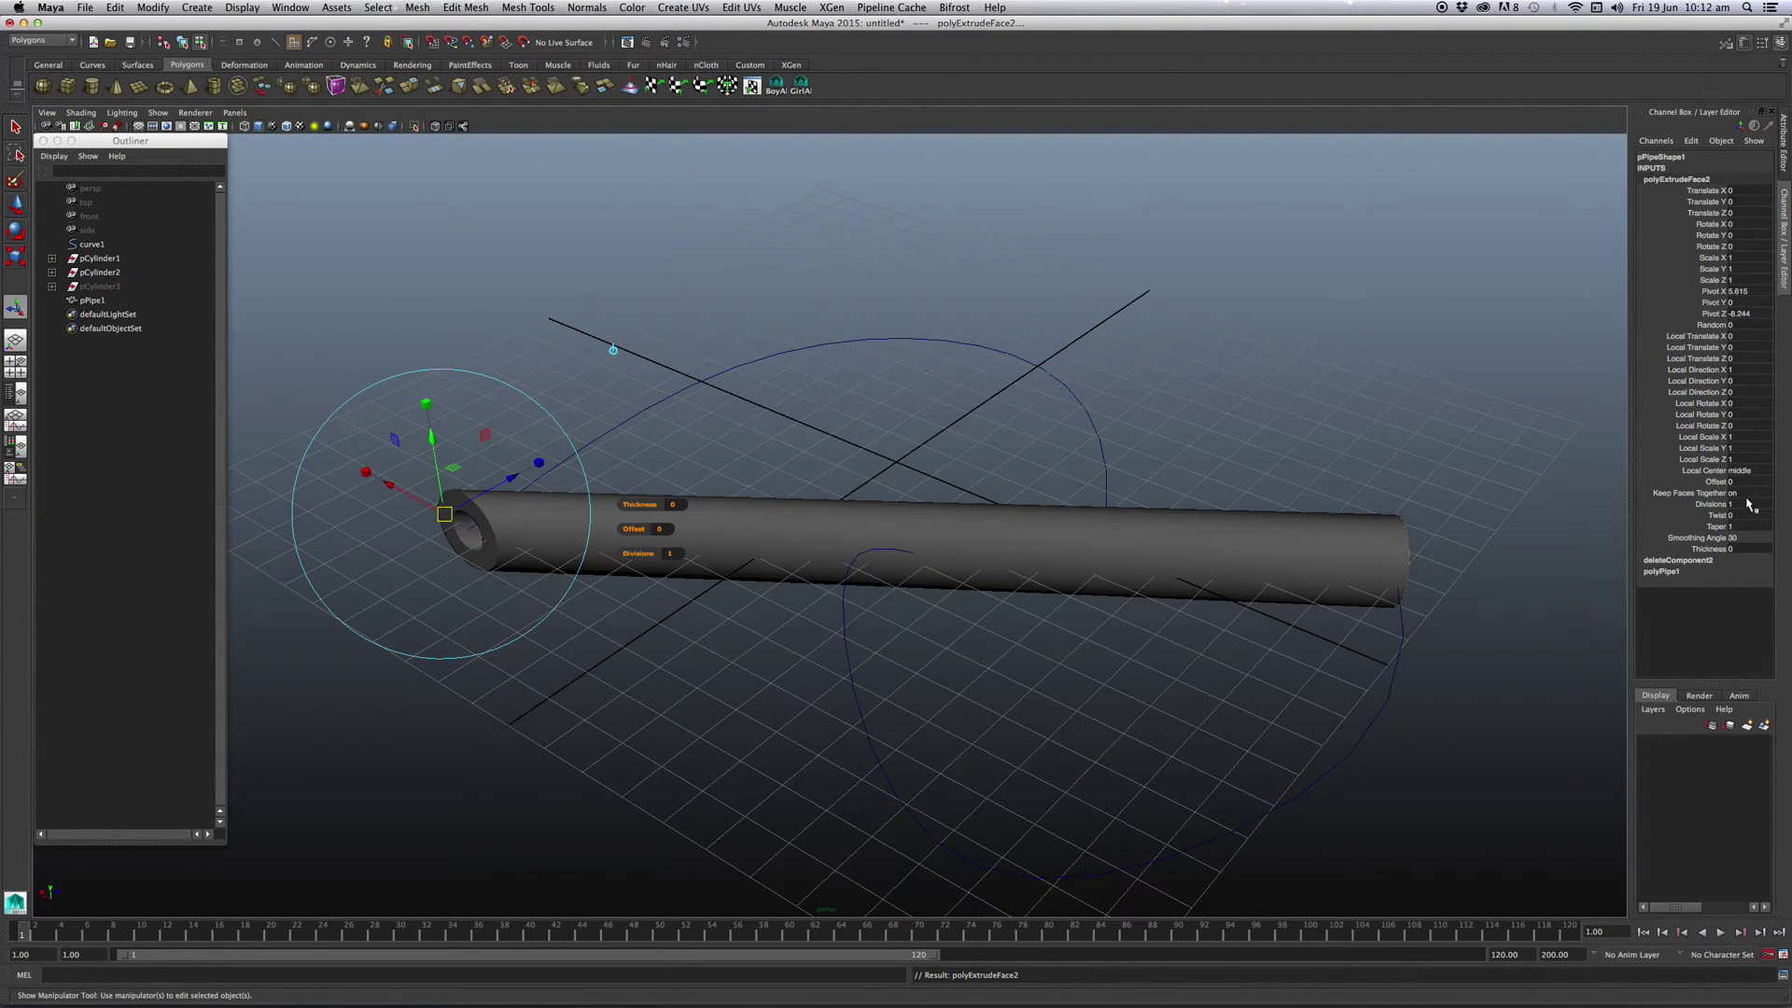
pyautogui.click(1718, 504)
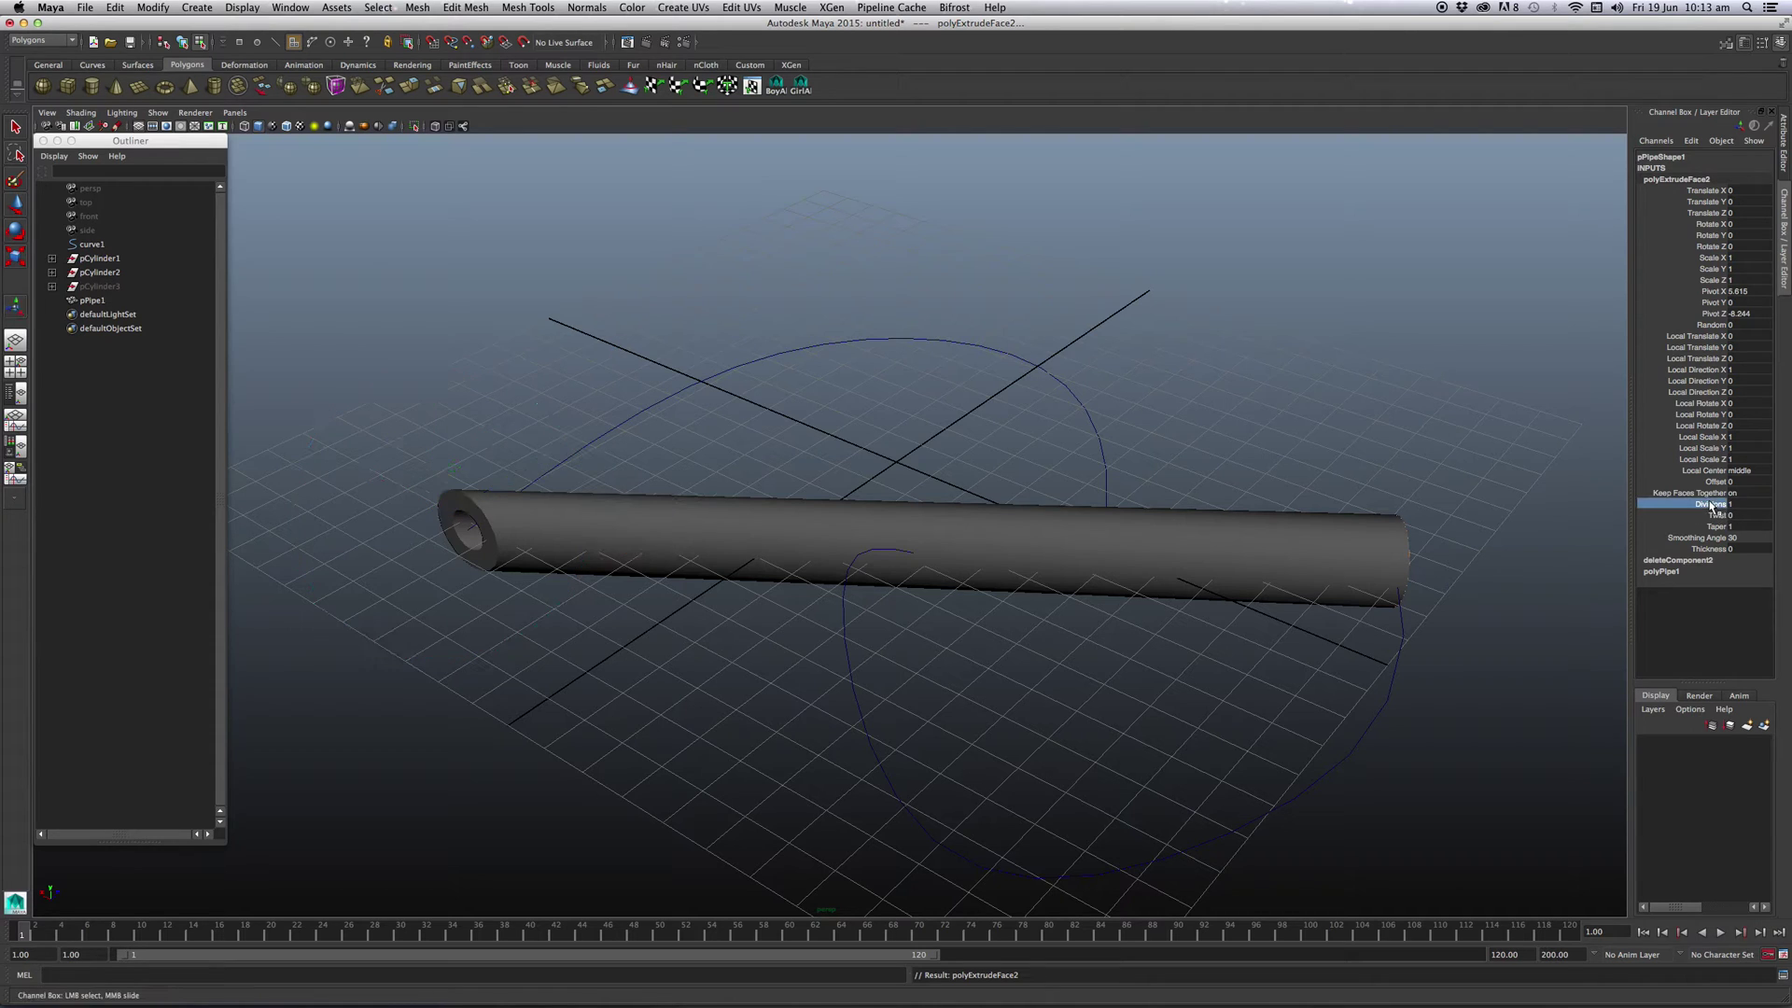
pyautogui.write('00')
pyautogui.press('Return')
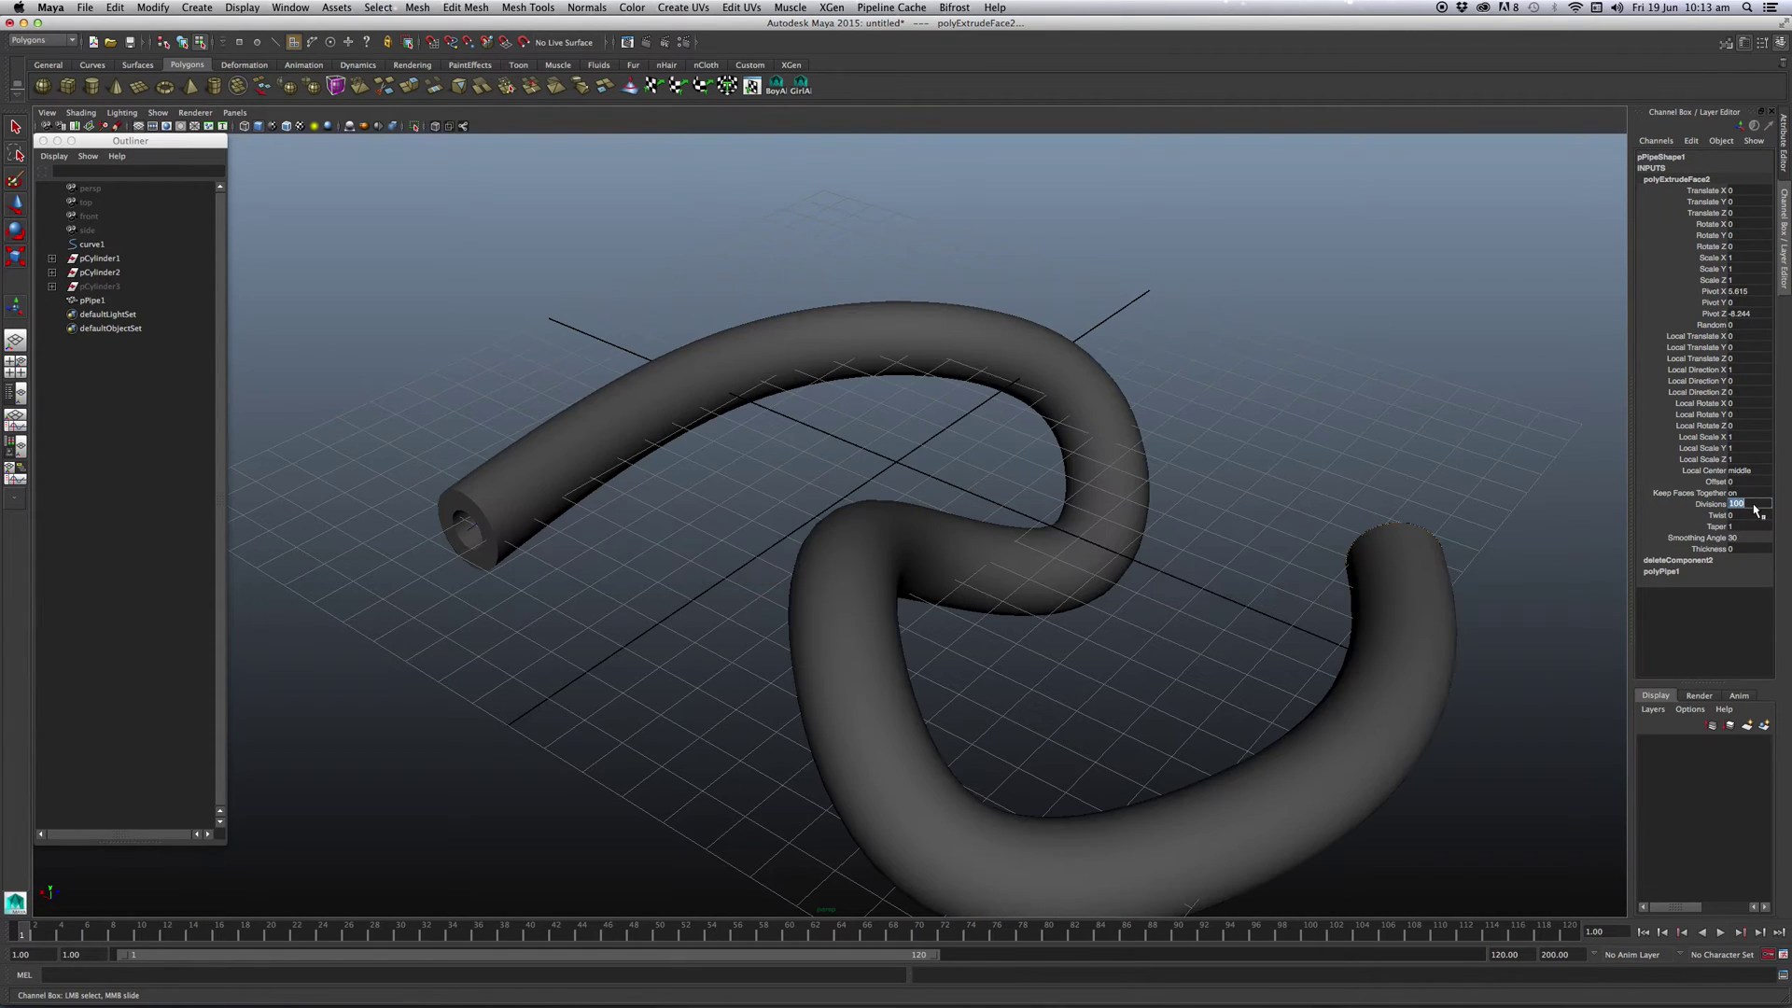
pyautogui.keyDown('alt'); pyautogui.moveTo(1041, 525); pyautogui.dragTo(1098, 497); pyautogui.keyUp('alt')
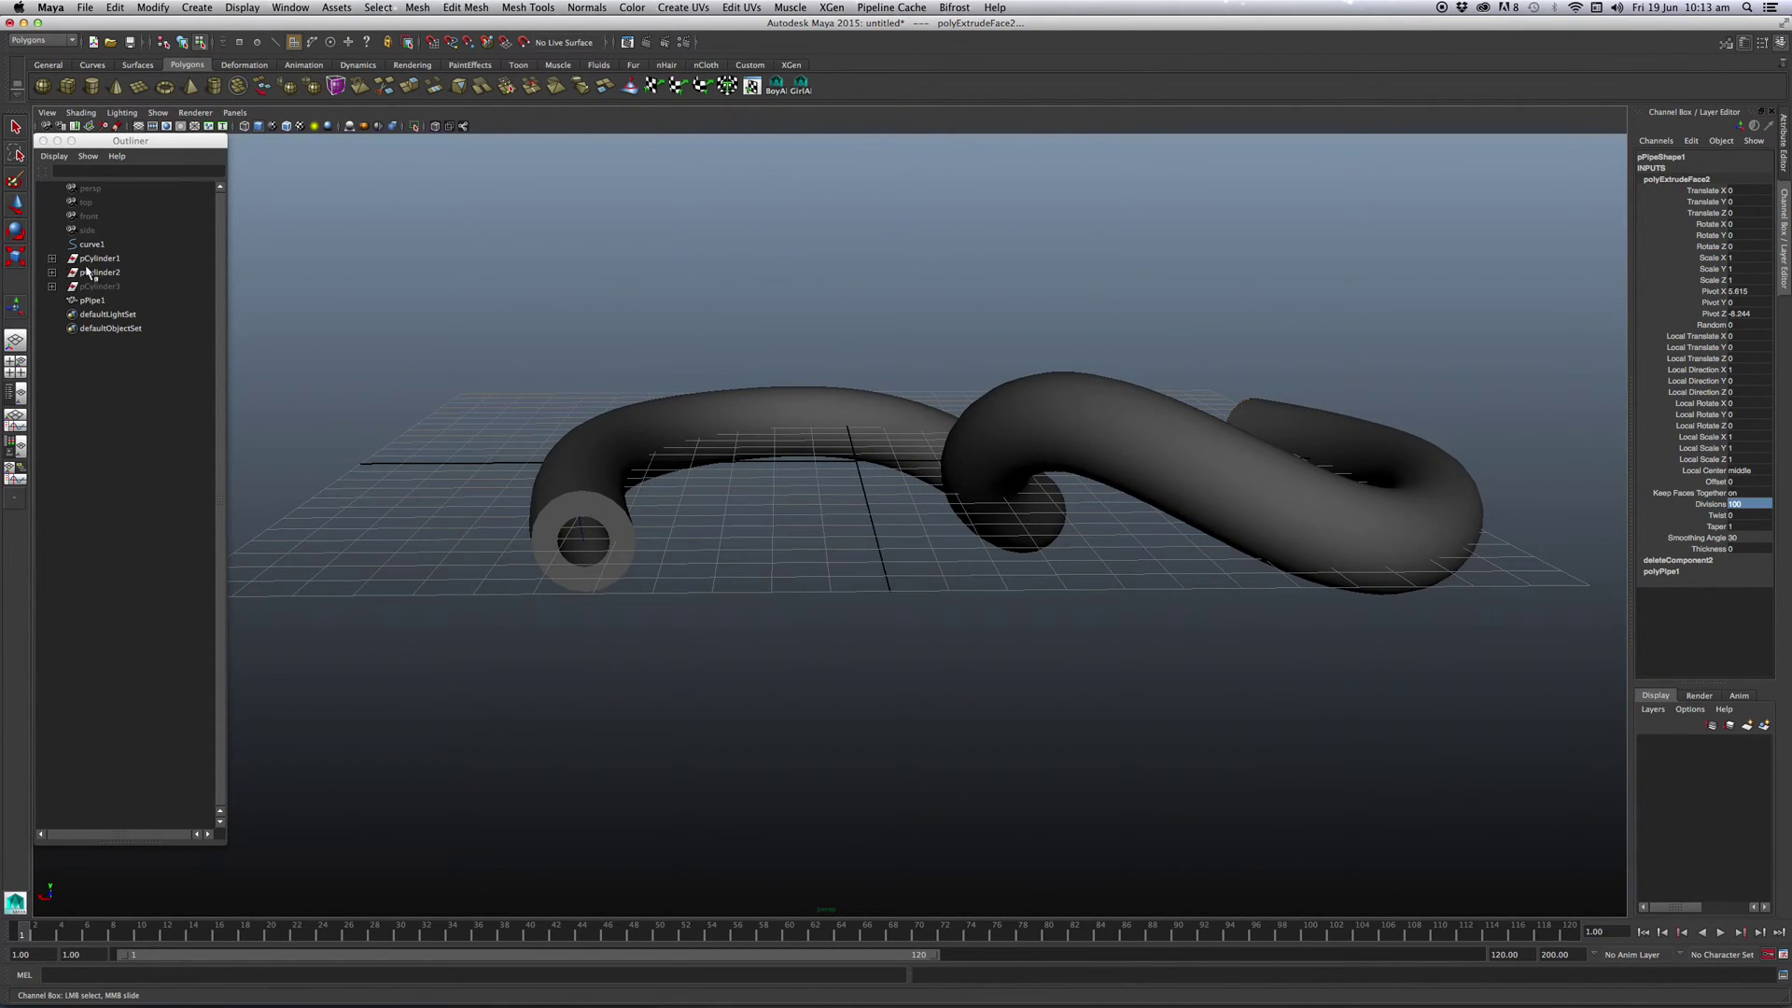
pyautogui.click(112, 286)
pyautogui.moveTo(584, 303)
pyautogui.keyDown('alt'); pyautogui.mouseDown()
pyautogui.moveTo(512, 320)
pyautogui.moveTo(580, 315)
pyautogui.moveTo(685, 422)
pyautogui.moveTo(752, 389)
pyautogui.moveTo(741, 405)
pyautogui.mouseUp(); pyautogui.keyUp('alt')
pyautogui.click(580, 315)
# - Assign the existing Black material to the pipe
pyautogui.keyDown('alt'); pyautogui.moveTo(715, 436); pyautogui.dragTo(661, 453); pyautogui.keyUp('alt')
pyautogui.rightClick(658, 462)
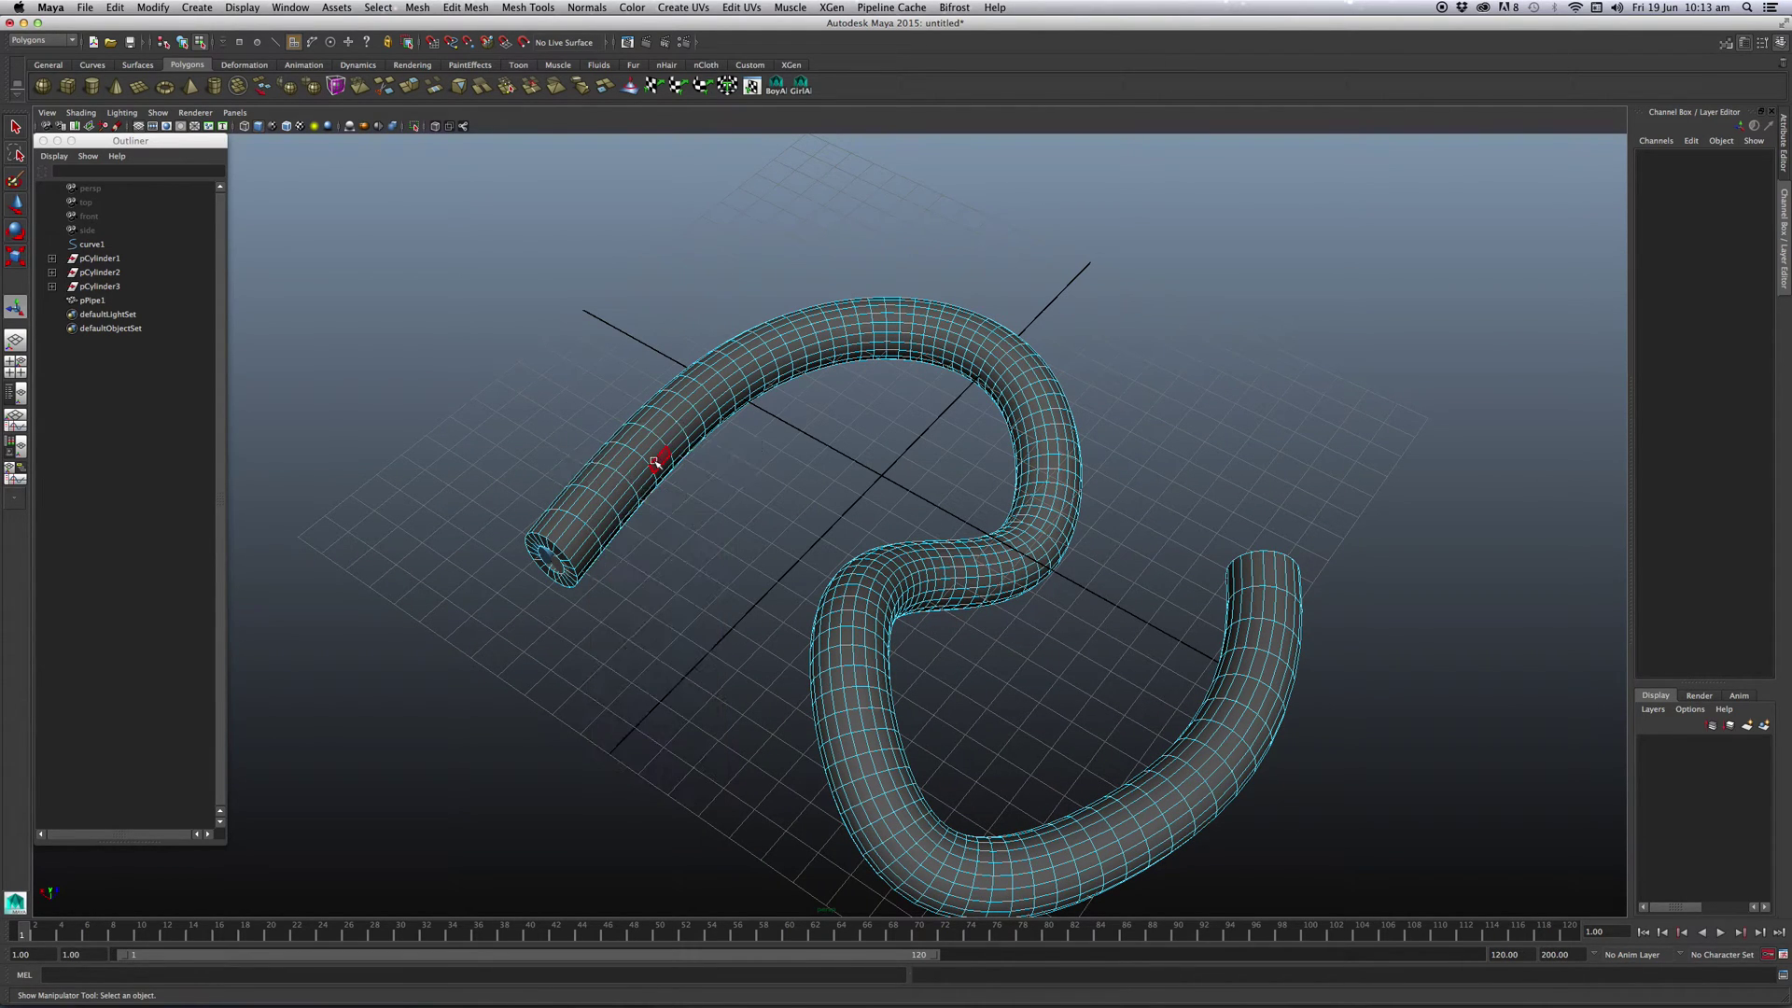
pyautogui.rightClick(650, 464)
pyautogui.moveTo(650, 770)
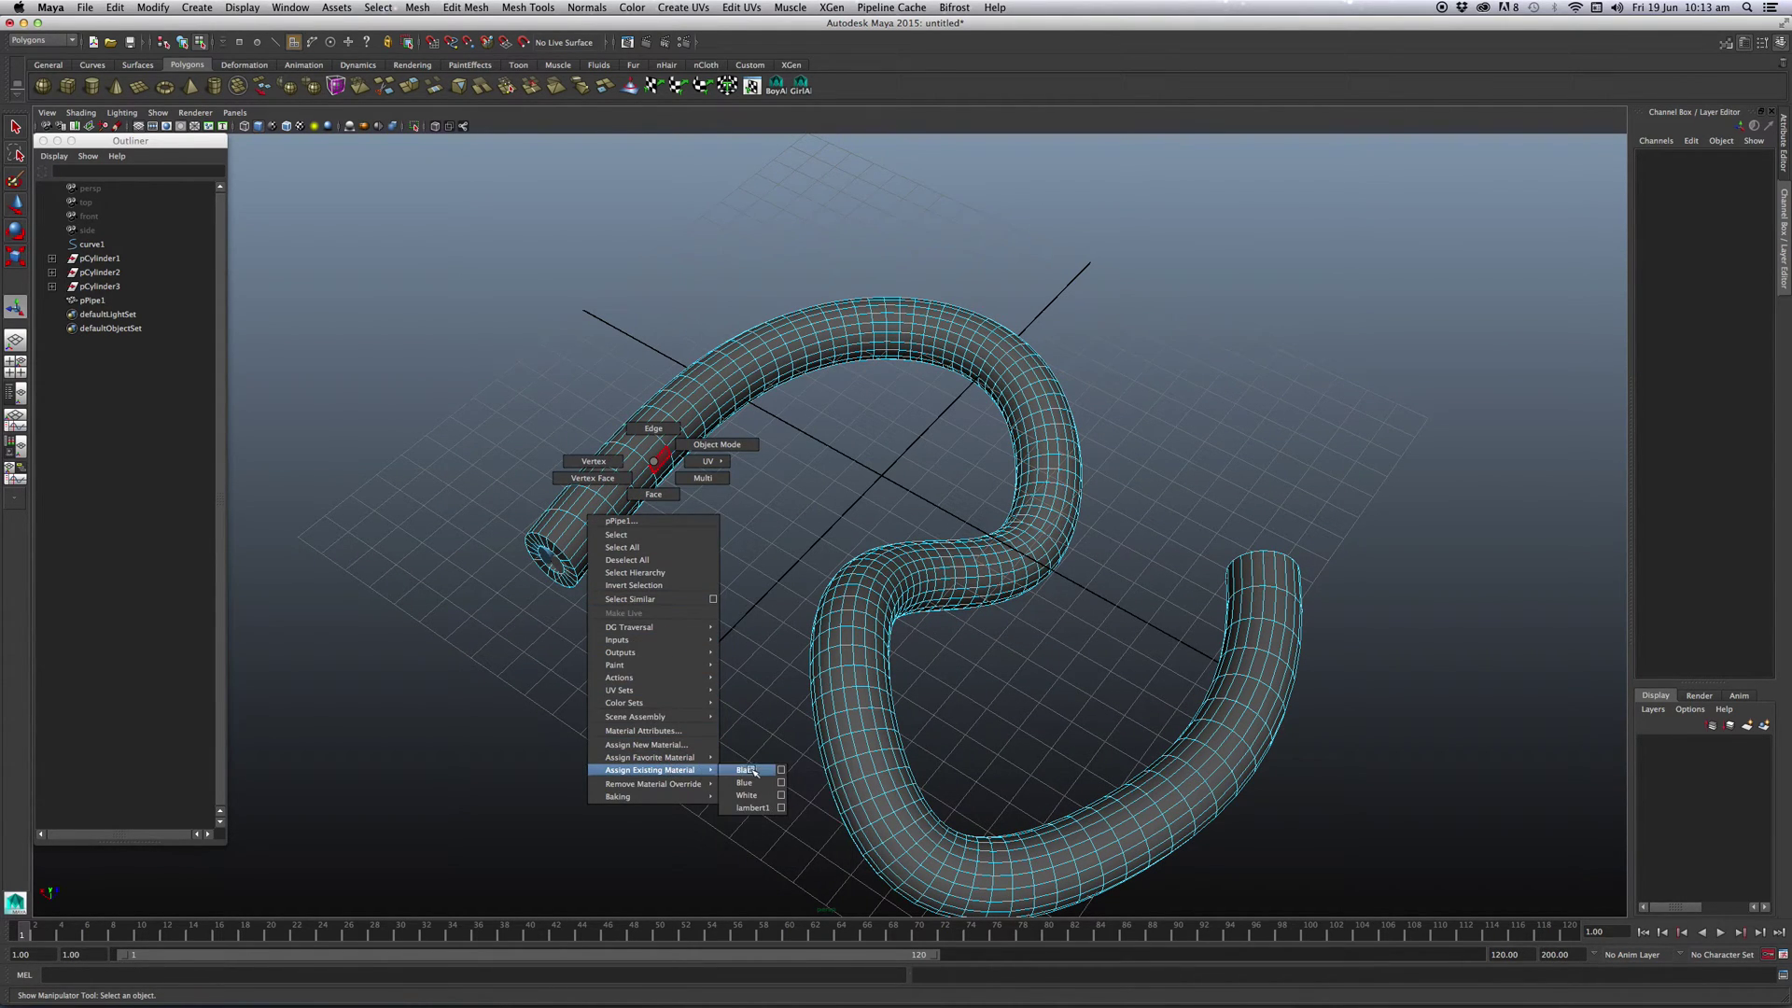
pyautogui.click(746, 783)
pyautogui.keyDown('alt'); pyautogui.moveTo(749, 760); pyautogui.dragTo(756, 570); pyautogui.keyUp('alt')
pyautogui.scroll(3, 784, 578)
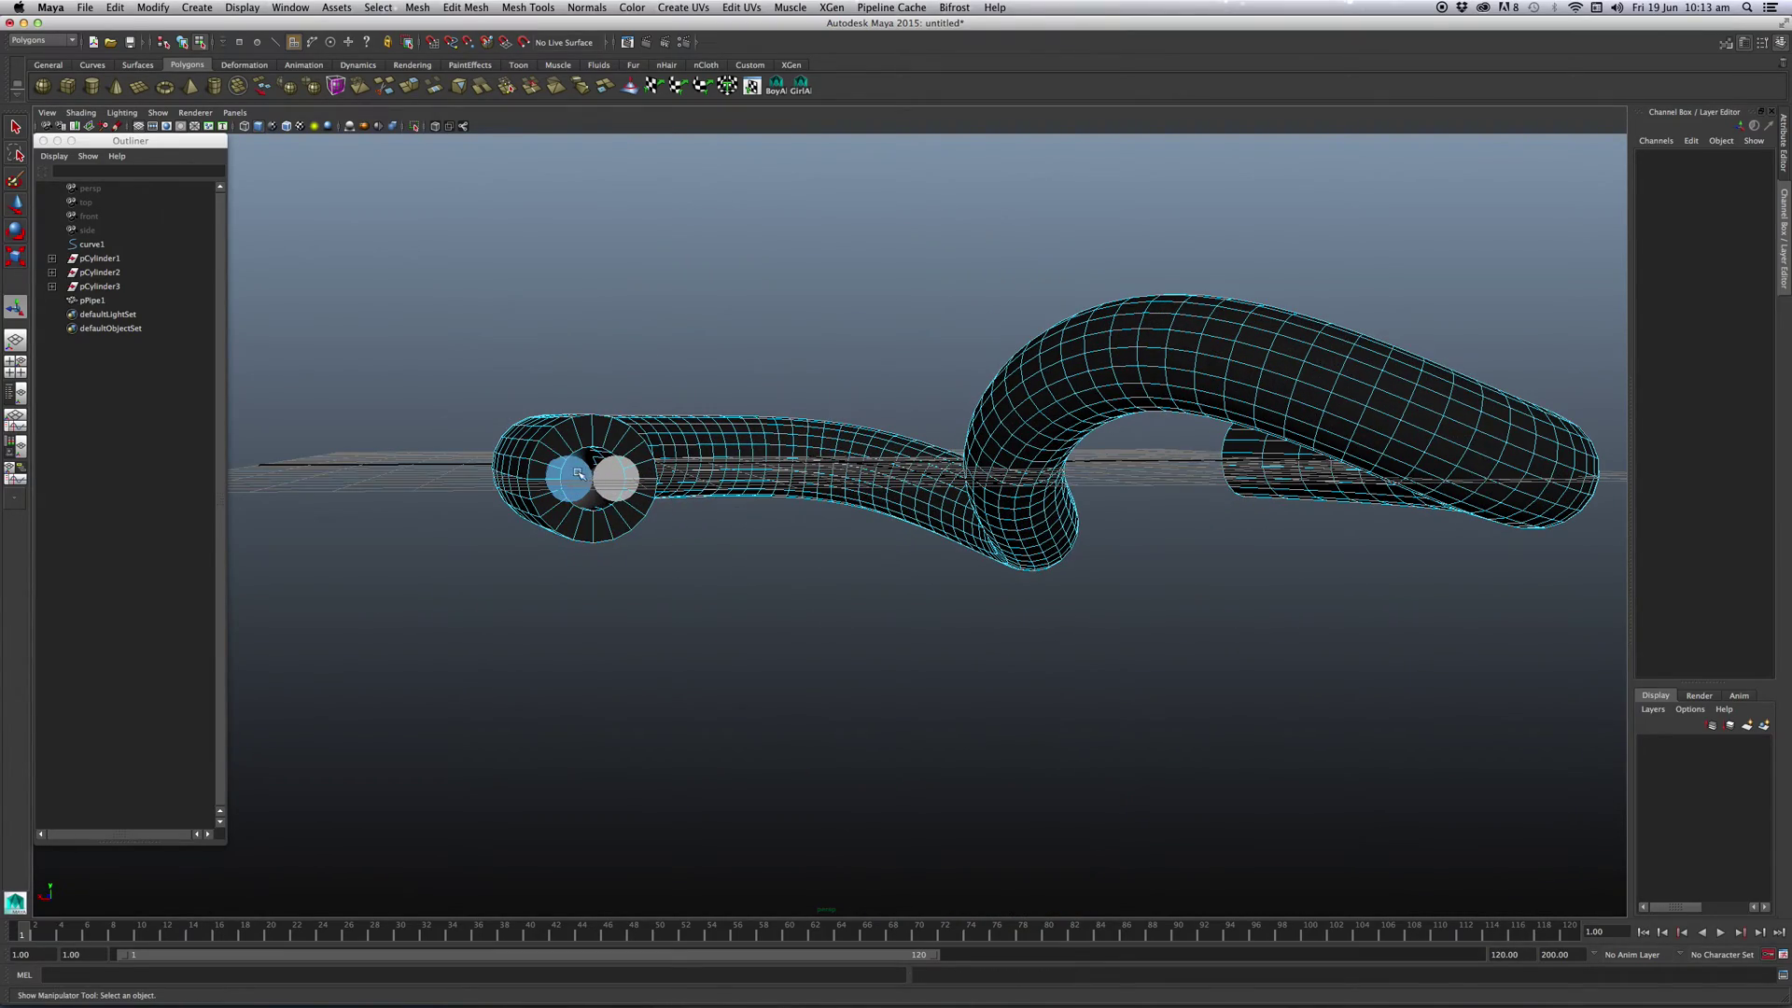
pyautogui.keyDown('alt'); pyautogui.moveTo(579, 474); pyautogui.dragTo(682, 459); pyautogui.keyUp('alt')
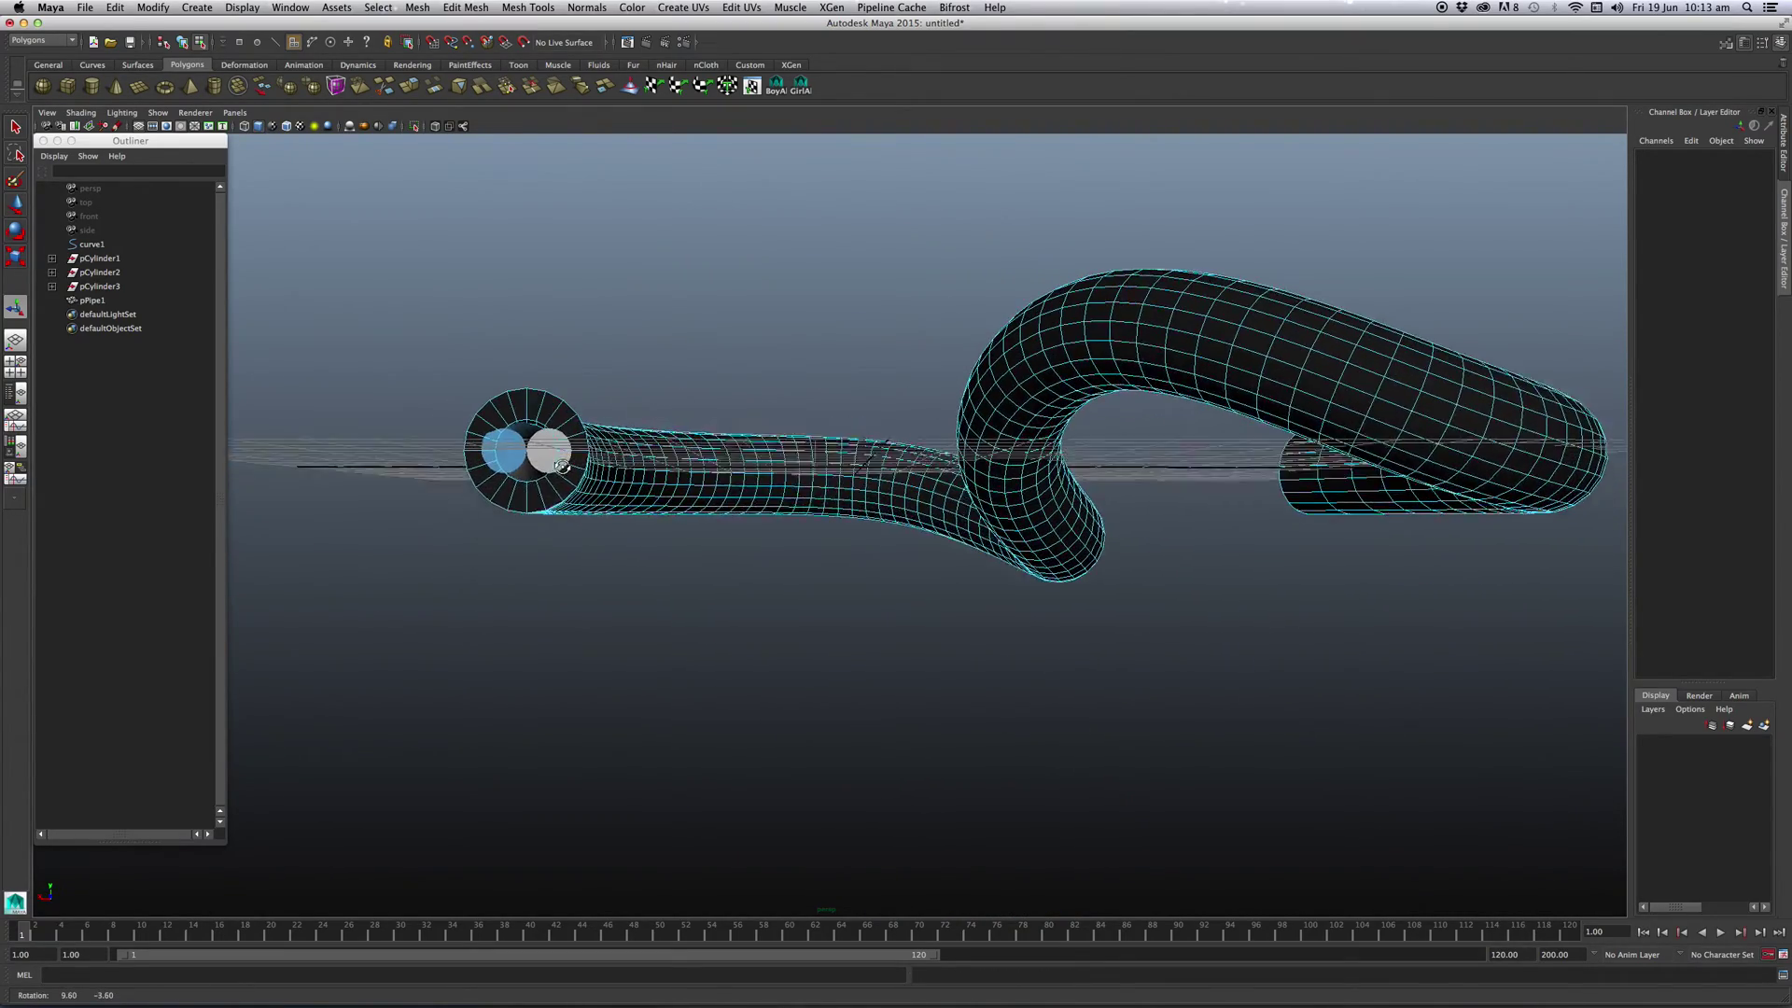
# - Lower the polyPipe1 Thickness to about 0.2 so the wires show inside
pyautogui.moveTo(681, 400); pyautogui.dragTo(719, 376, button='right')
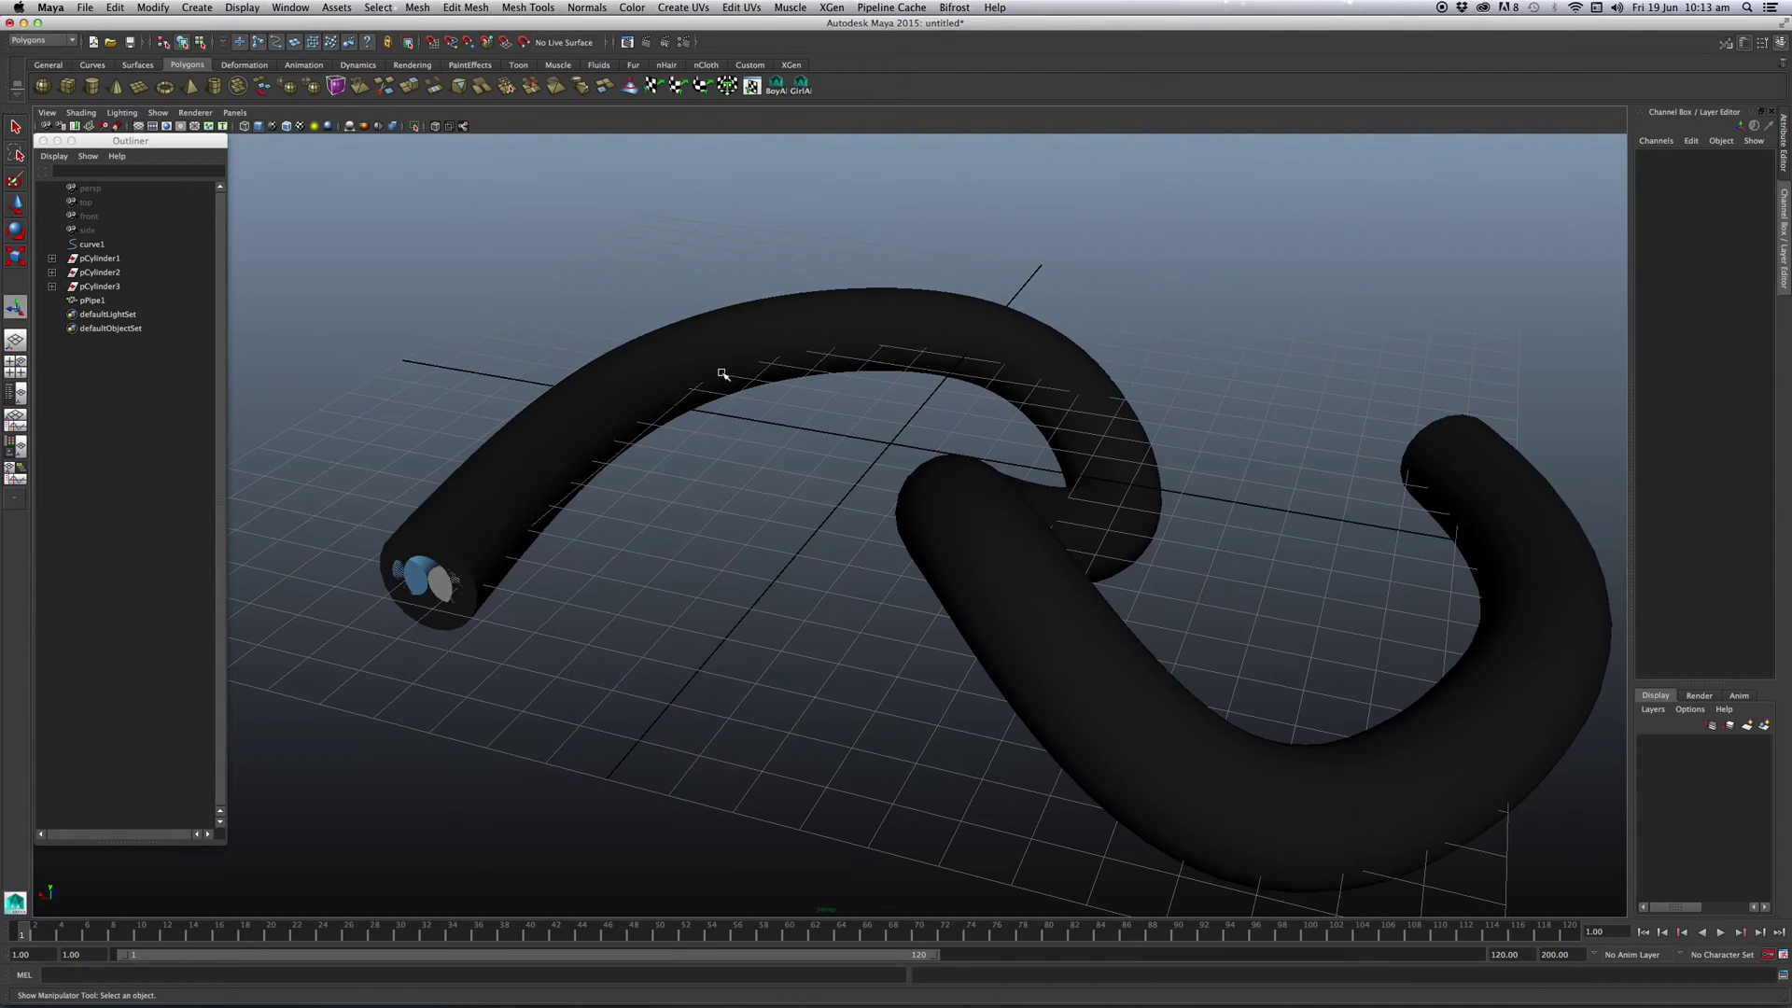
pyautogui.click(1661, 336)
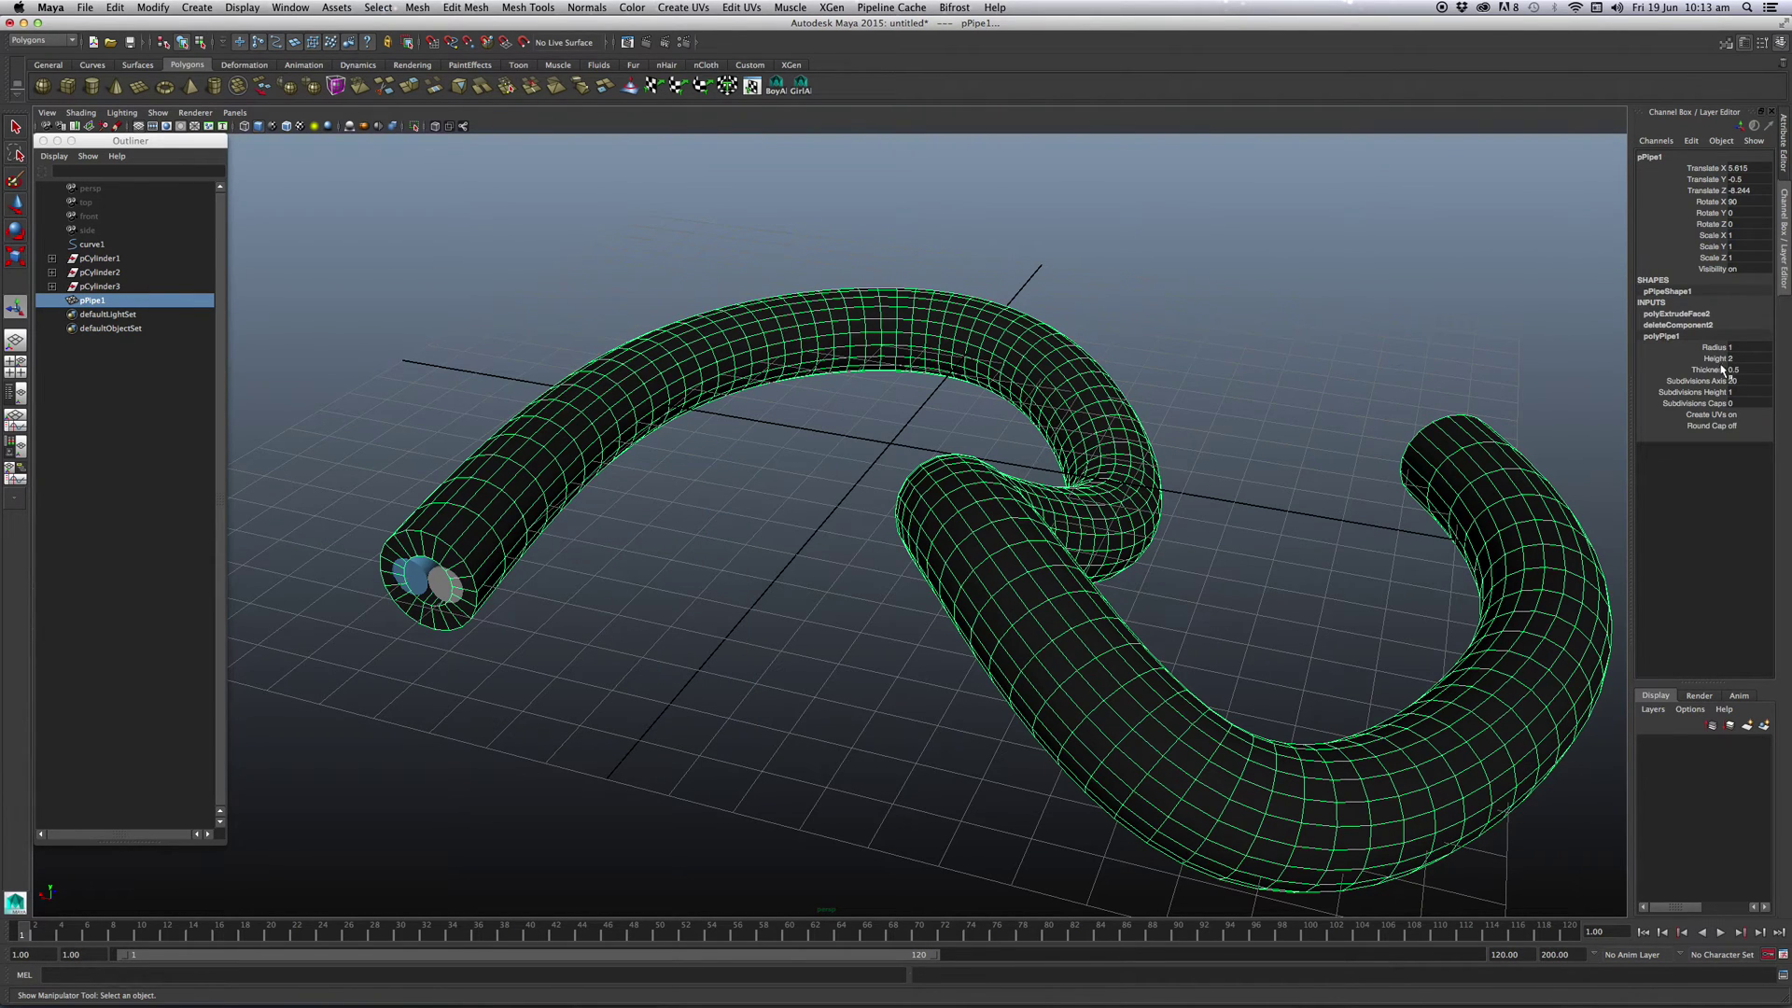
pyautogui.click(1710, 369)
pyautogui.moveTo(1212, 215); pyautogui.dragTo(1207, 215, button='middle')
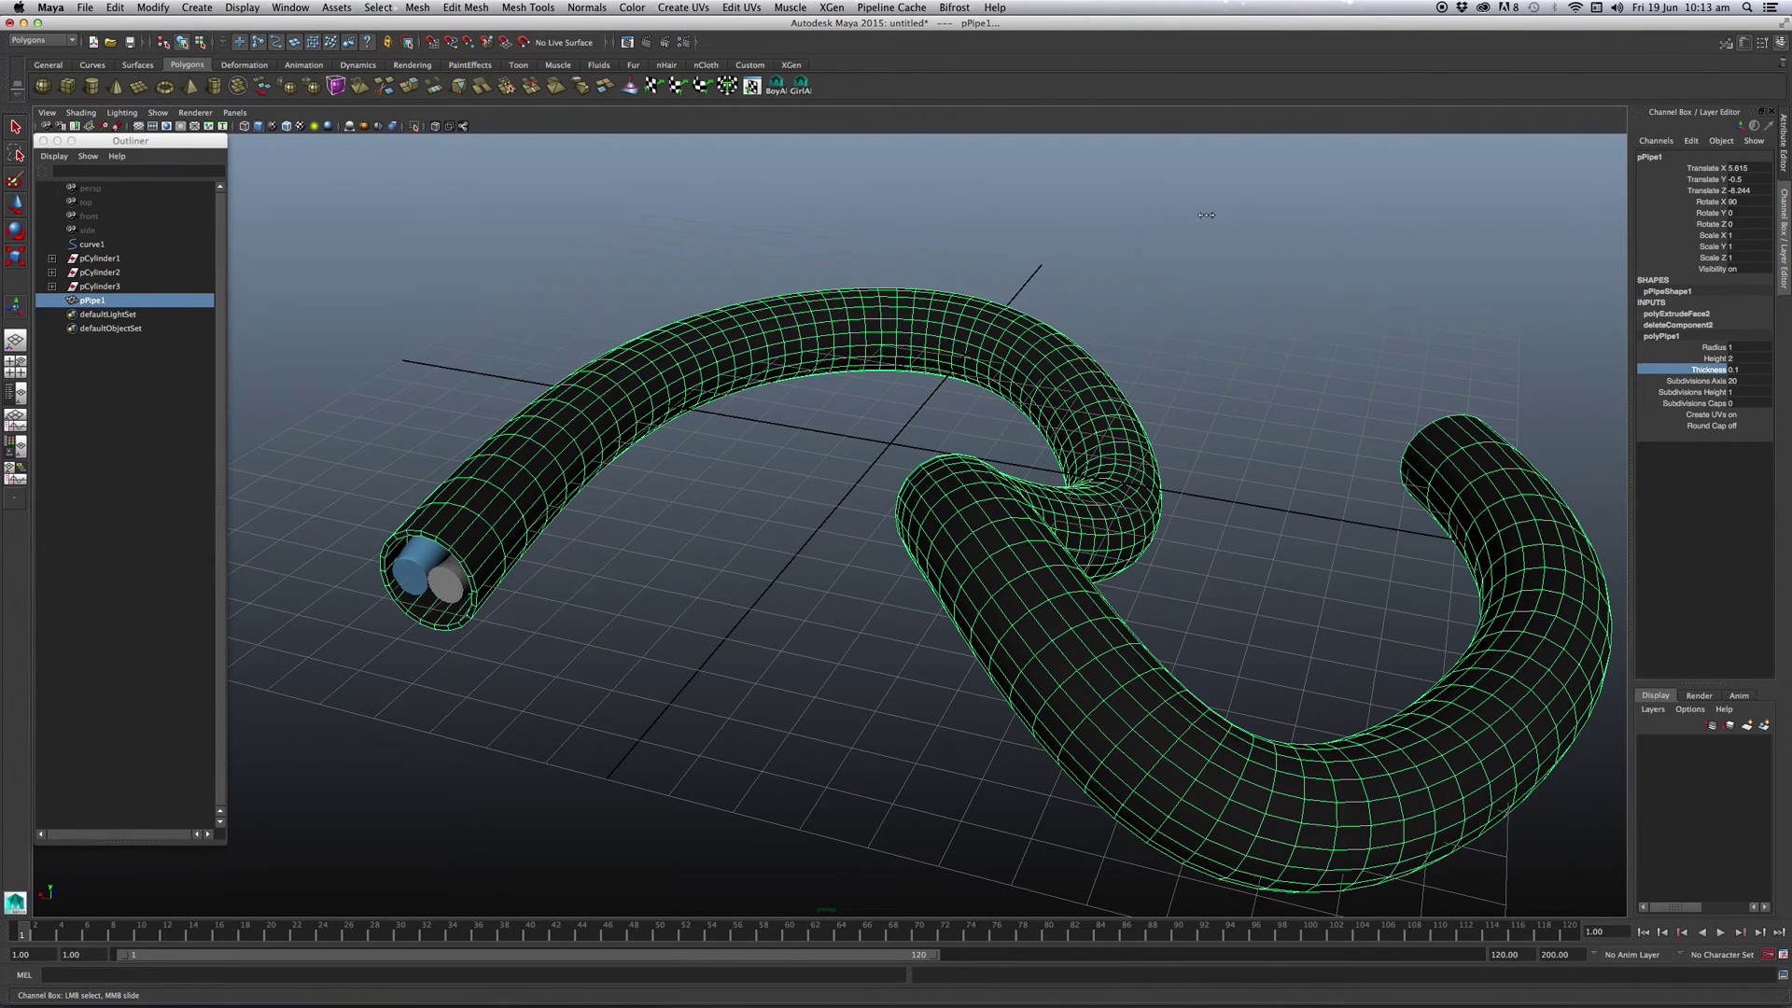
pyautogui.moveTo(1101, 266)
pyautogui.keyDown('alt'); pyautogui.mouseDown()
pyautogui.moveTo(731, 283)
pyautogui.moveTo(700, 417)
pyautogui.mouseUp(); pyautogui.keyUp('alt')
pyautogui.moveTo(656, 467); pyautogui.dragTo(654, 551, button='right')
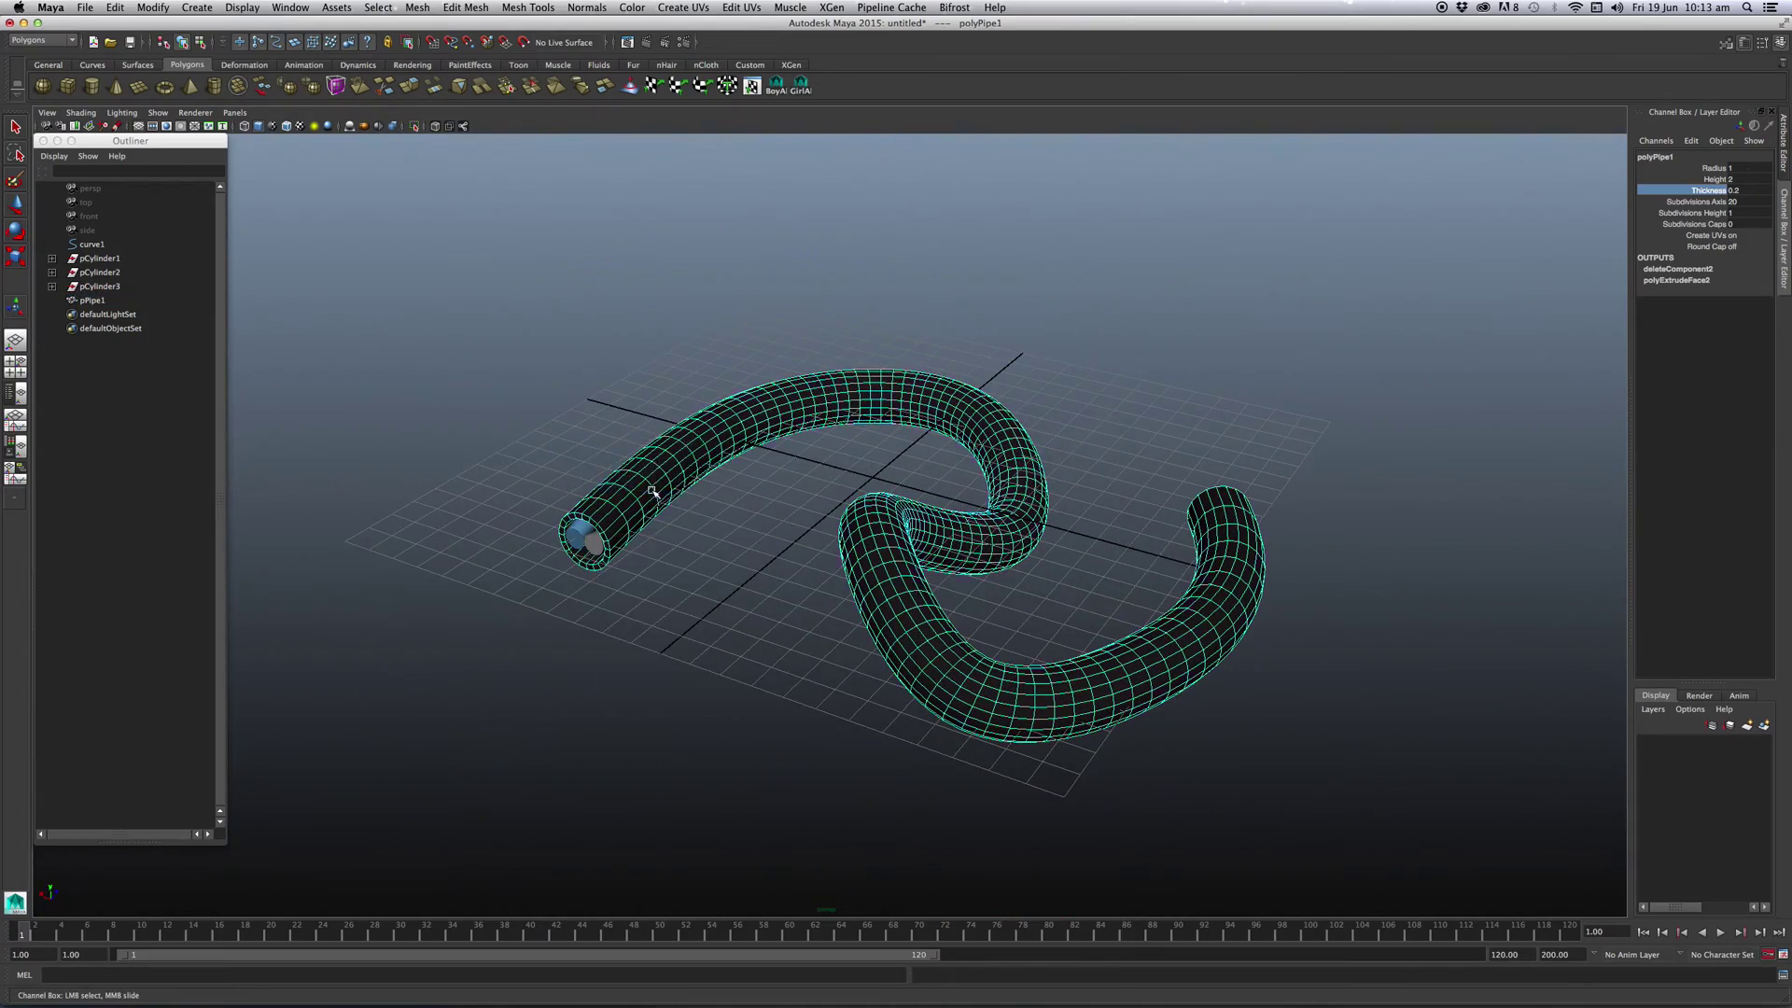
# - Delete the faces at both ends of the black pipe to expose the wires
pyautogui.keyDown('alt'); pyautogui.moveTo(654, 551); pyautogui.dragTo(547, 502); pyautogui.keyUp('alt')
pyautogui.moveTo(563, 342)
pyautogui.mouseDown()
pyautogui.moveTo(741, 453)
pyautogui.moveTo(812, 454)
pyautogui.moveTo(833, 721)
pyautogui.mouseUp()
pyautogui.press('Delete')
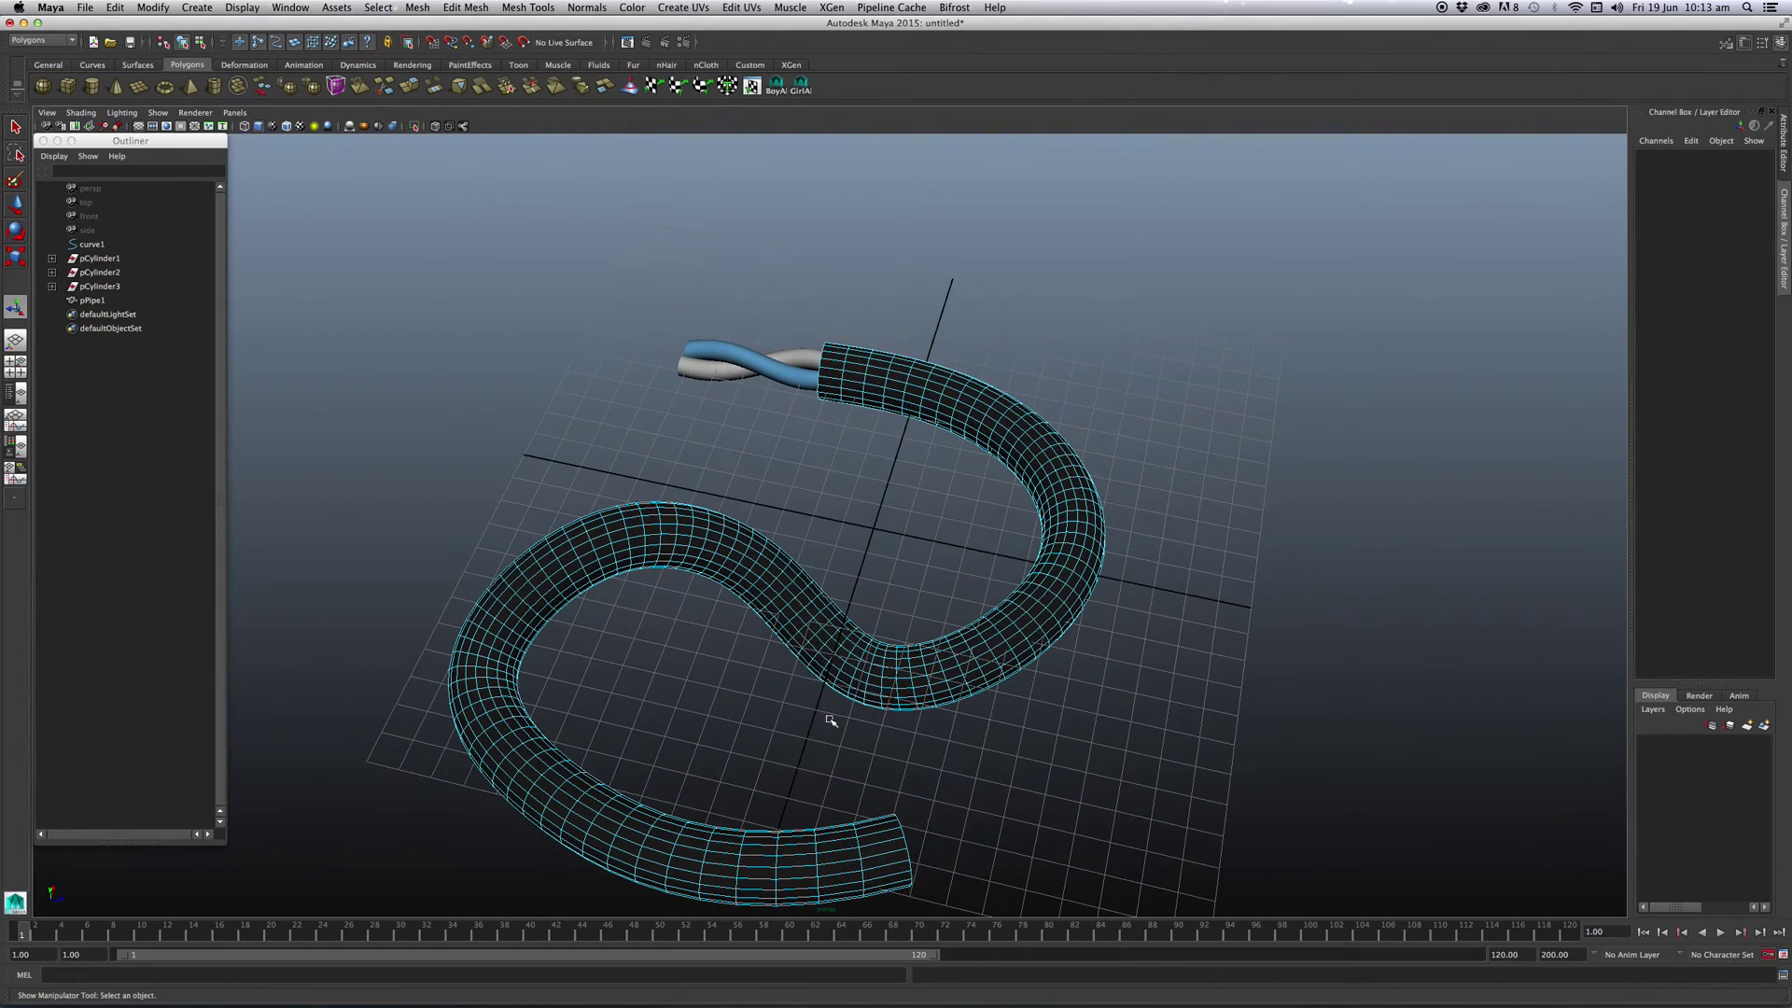
pyautogui.moveTo(785, 777)
pyautogui.keyDown('alt'); pyautogui.mouseDown()
pyautogui.moveTo(780, 672)
pyautogui.moveTo(702, 710)
pyautogui.moveTo(976, 854)
pyautogui.moveTo(996, 679)
pyautogui.mouseUp(); pyautogui.keyUp('alt')
pyautogui.press('Delete')
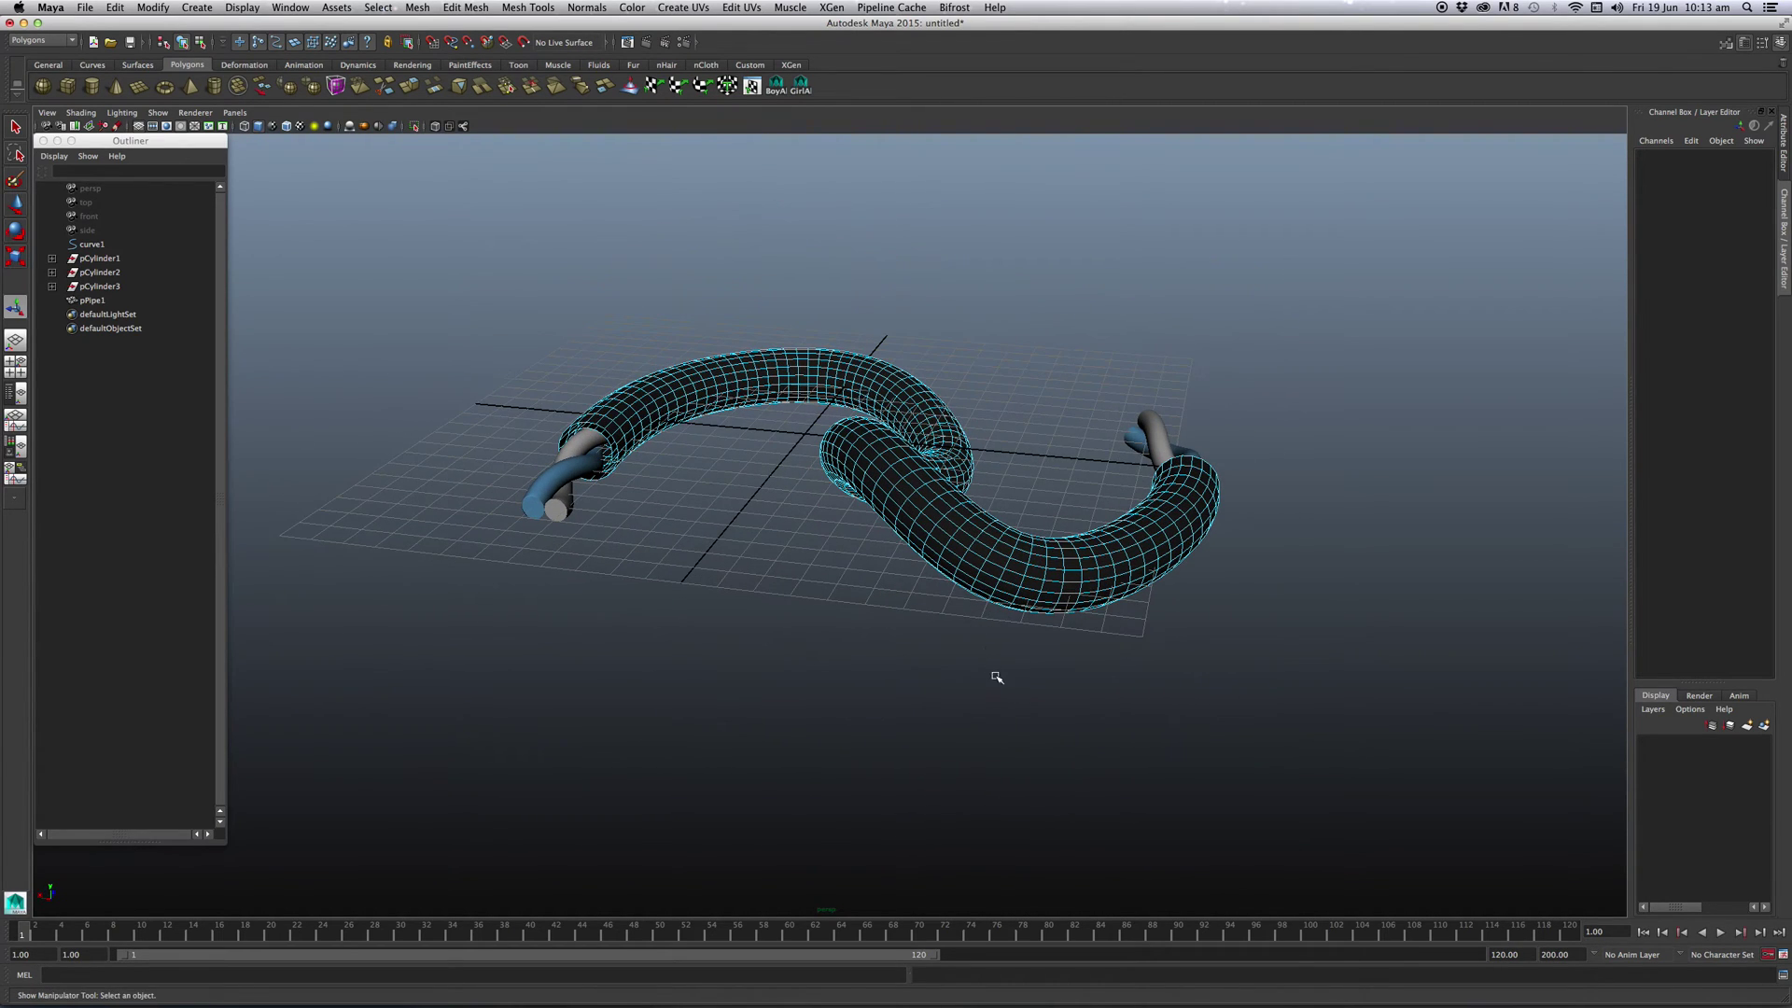
pyautogui.moveTo(985, 571); pyautogui.dragTo(935, 579, button='right')
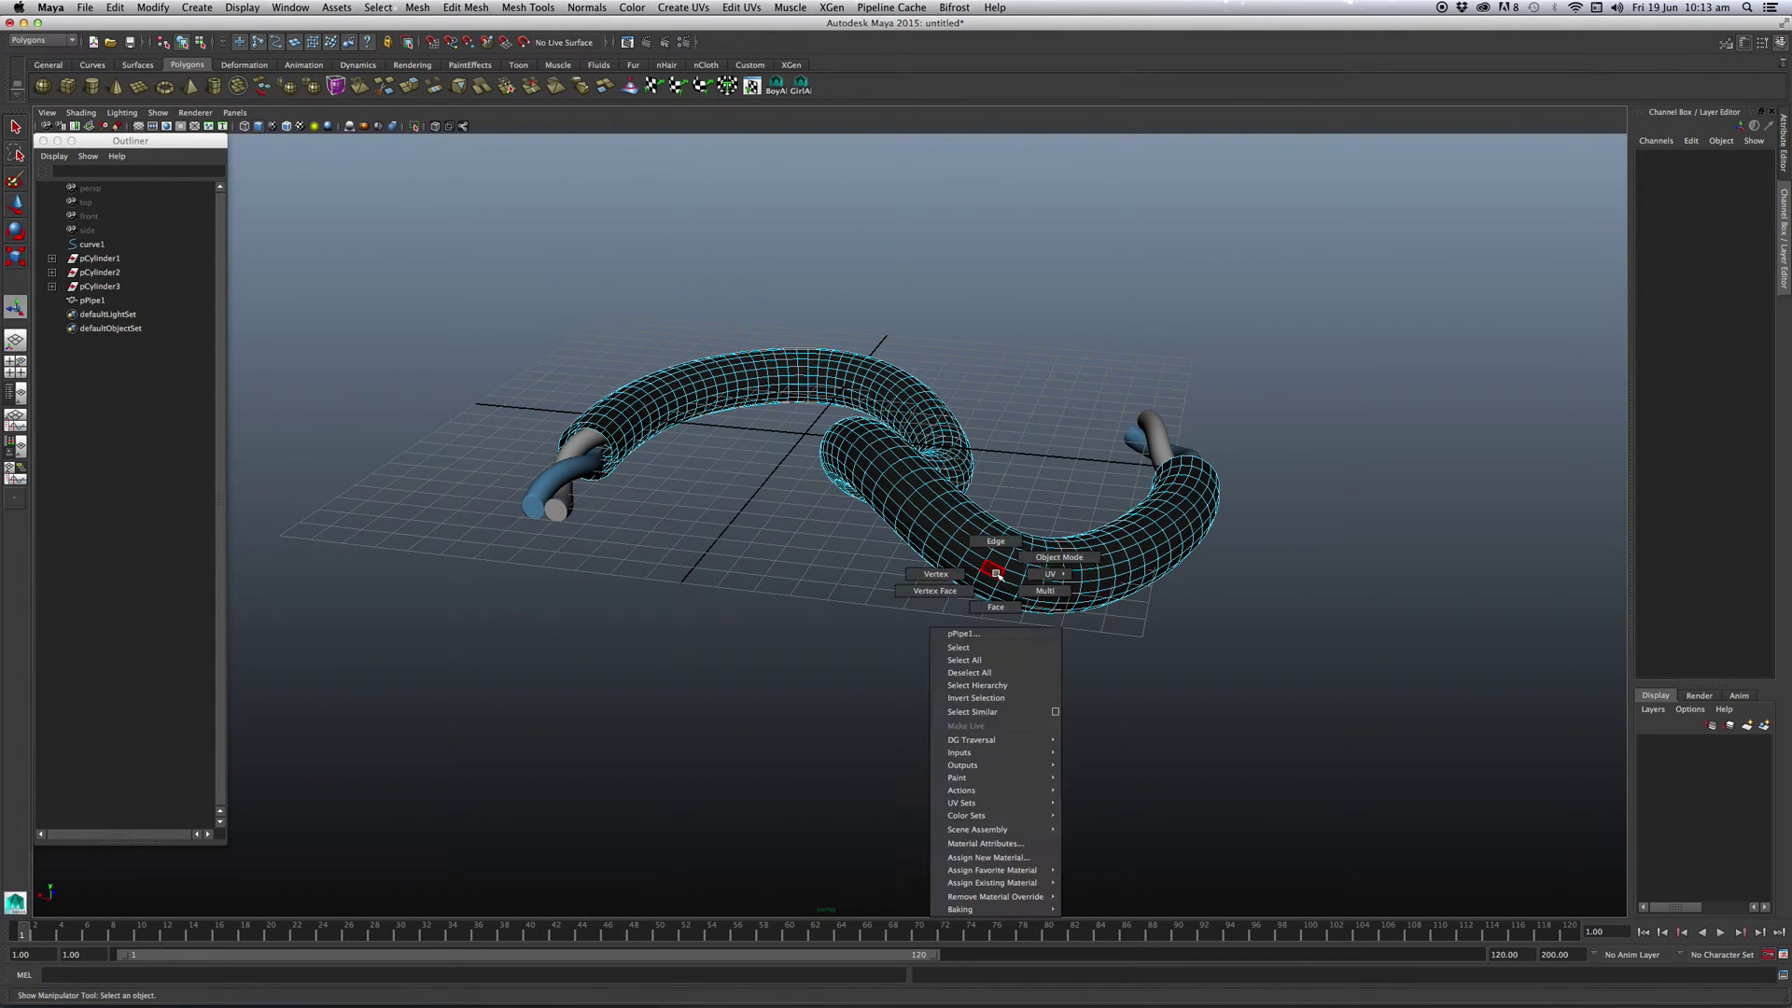
# - Move a curve1 control vertex to reshape the pipe into a rising bent path
pyautogui.click(90, 244)
pyautogui.keyDown('alt'); pyautogui.moveTo(644, 416); pyautogui.dragTo(555, 535, button='middle'); pyautogui.keyUp('alt')
pyautogui.moveTo(623, 605); pyautogui.dragTo(598, 607, button='right')
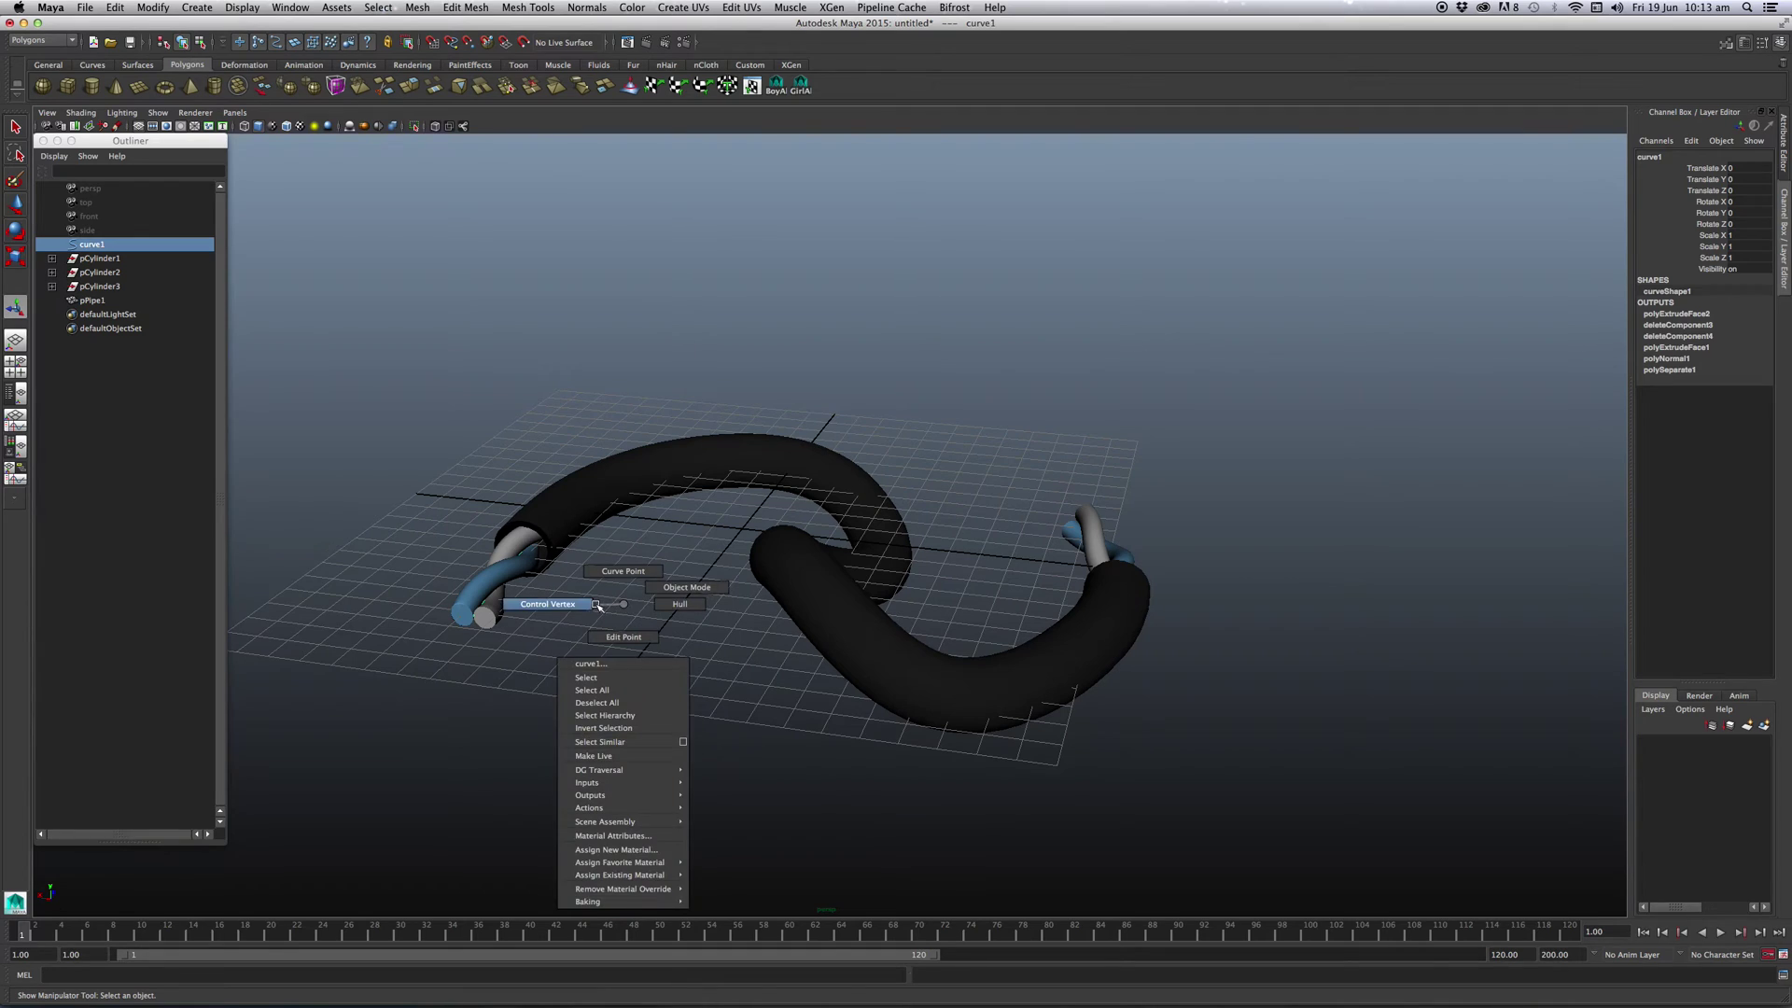
pyautogui.moveTo(753, 538)
pyautogui.mouseDown()
pyautogui.moveTo(782, 548)
pyautogui.moveTo(896, 456)
pyautogui.mouseUp()
pyautogui.press('w')
pyautogui.moveTo(570, 389)
pyautogui.mouseDown()
pyautogui.moveTo(663, 461)
pyautogui.moveTo(609, 617)
pyautogui.moveTo(450, 612)
pyautogui.moveTo(522, 574)
pyautogui.mouseUp()
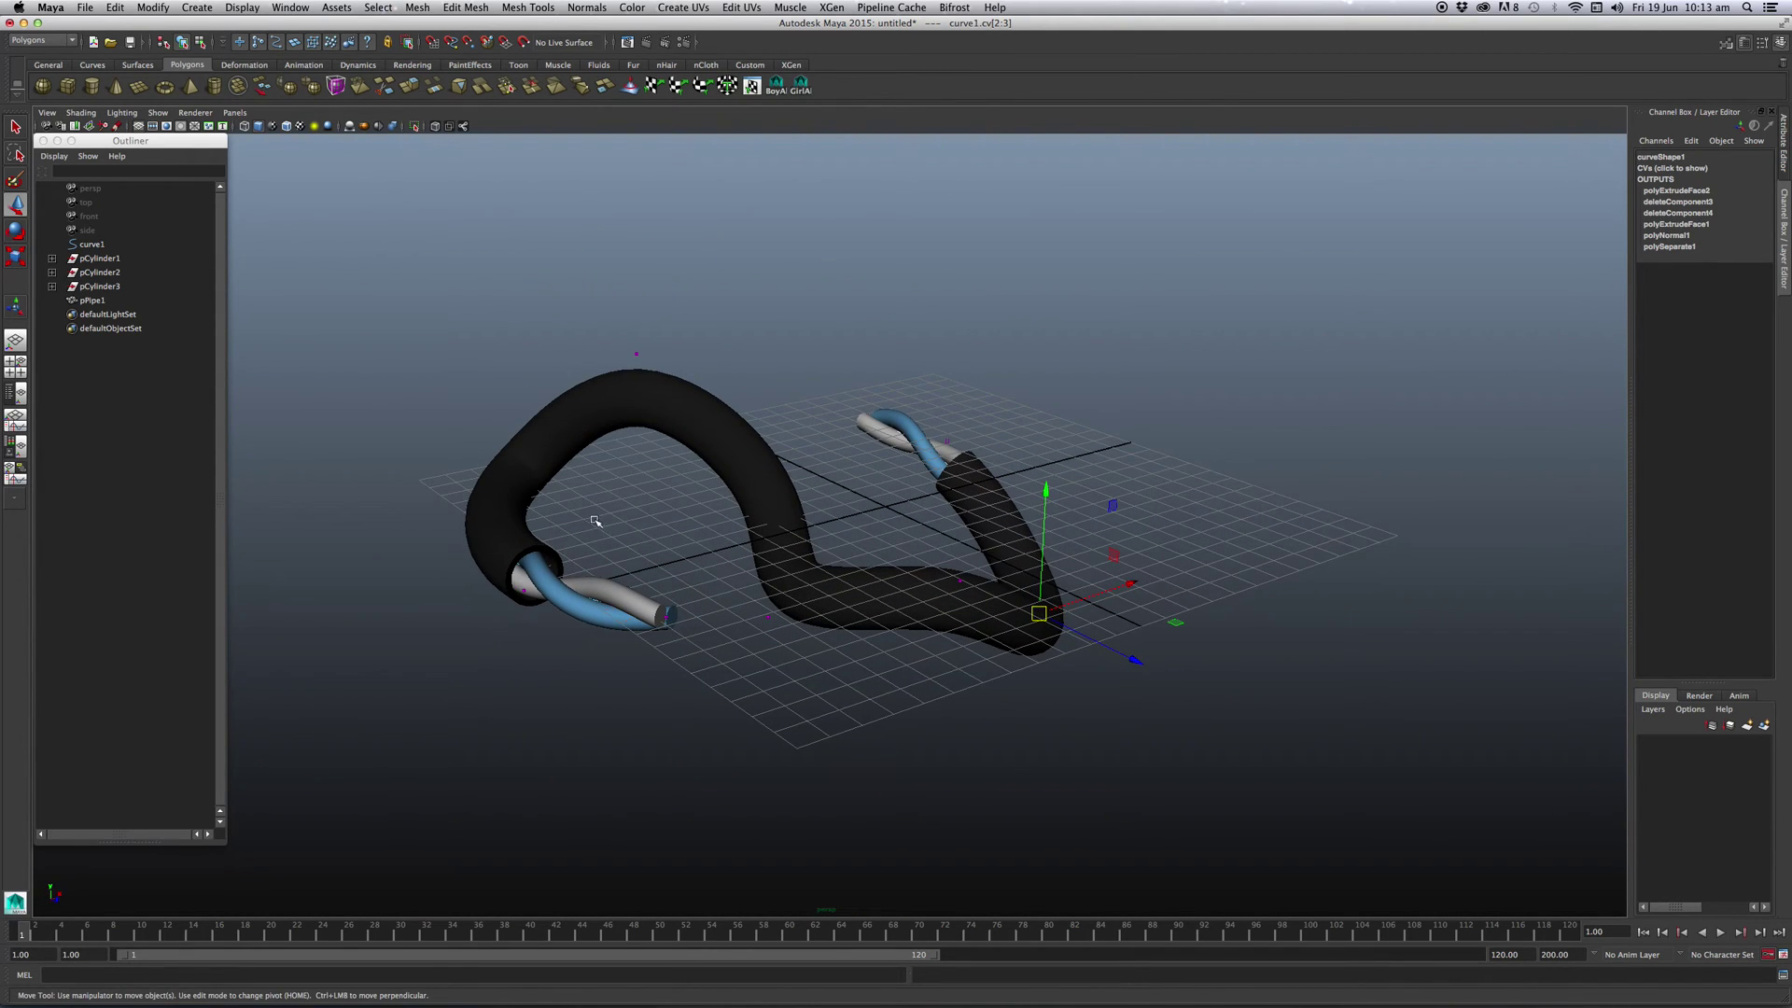
pyautogui.click(647, 43)
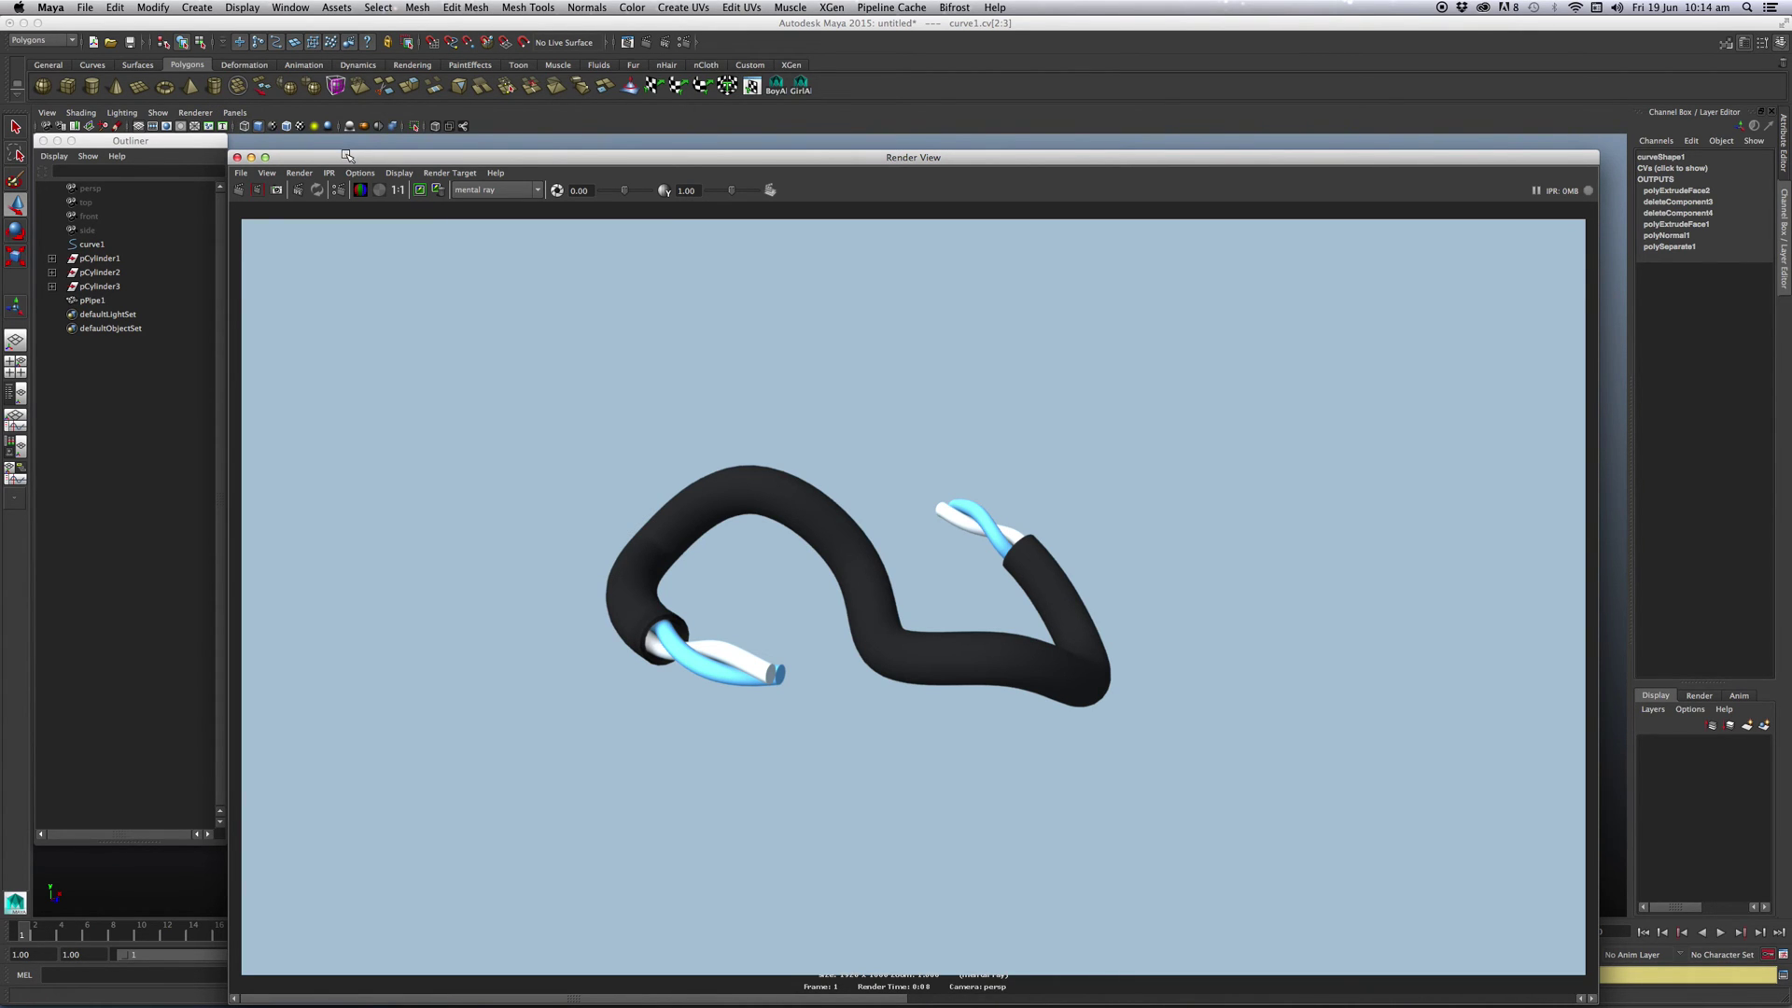
pyautogui.moveTo(346, 155)
pyautogui.mouseDown()
pyautogui.moveTo(363, 149)
pyautogui.moveTo(349, 141)
pyautogui.mouseUp()
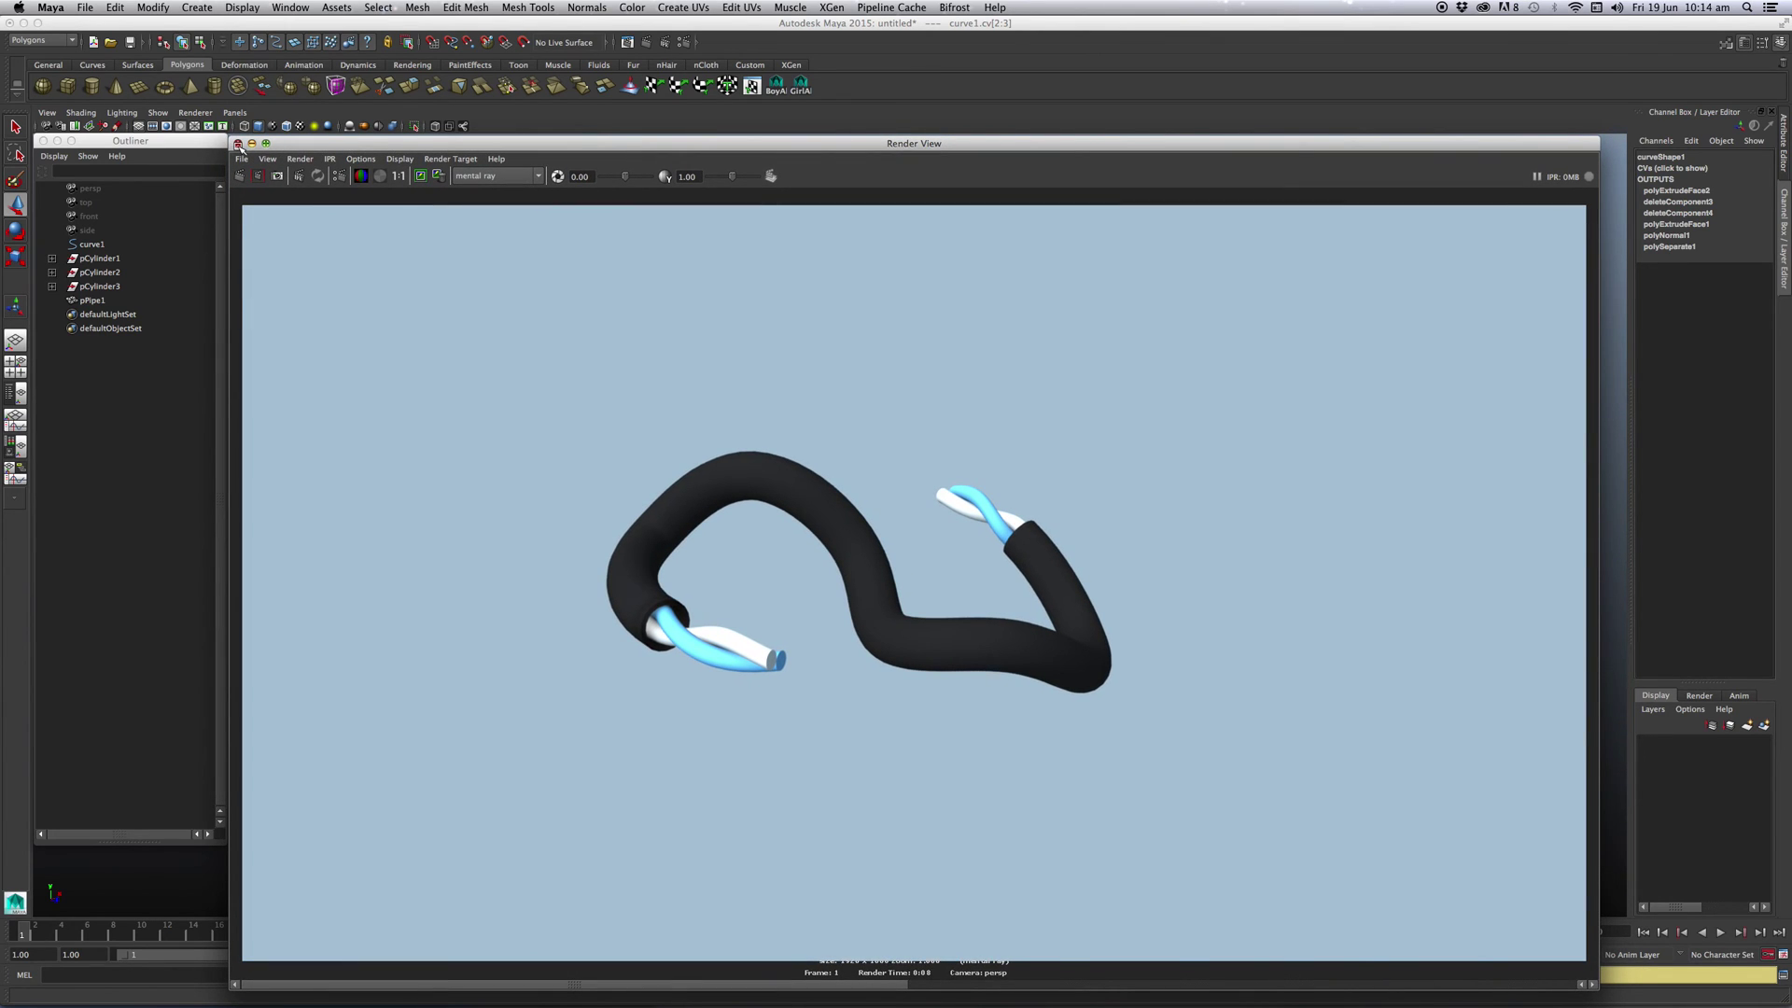
pyautogui.click(238, 144)
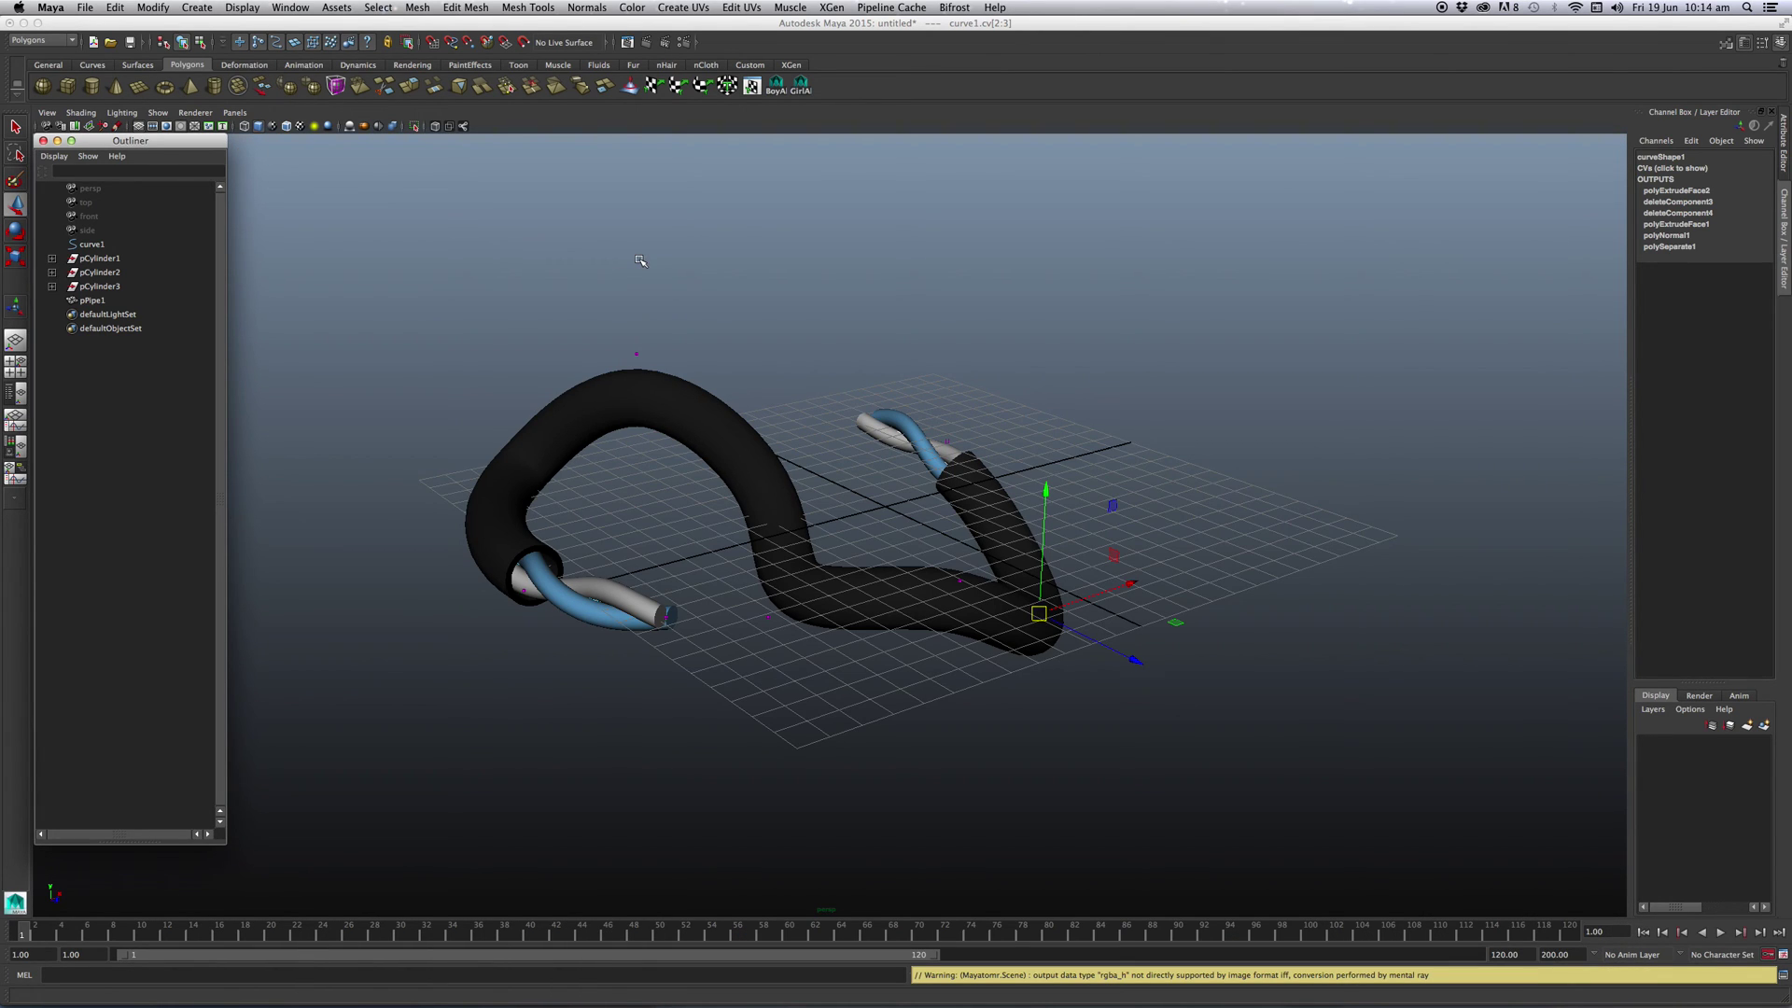